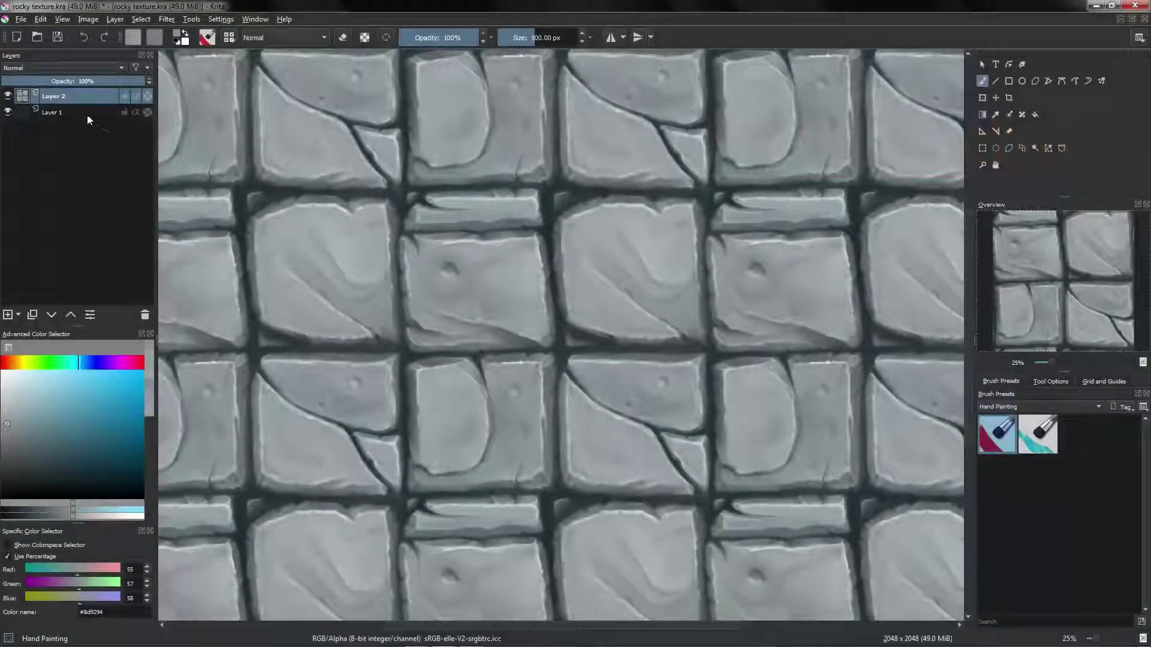
# Rename Layer 1 as "bg" and Layer 2 as "rocks".
pyautogui.click(88, 115)
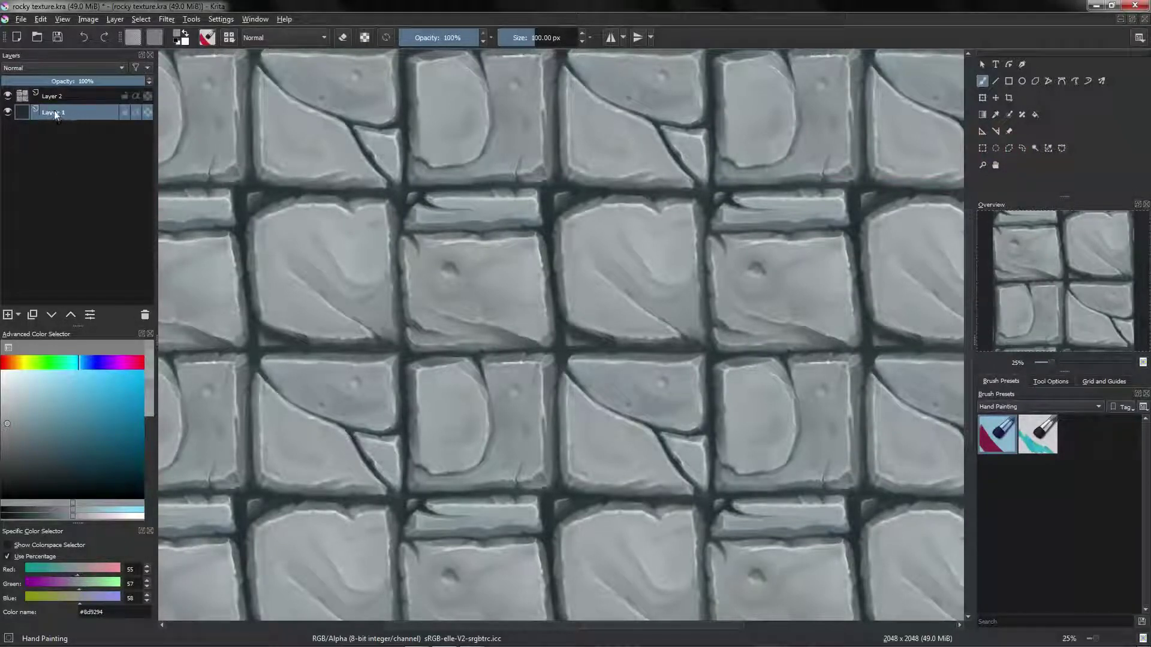
pyautogui.doubleClick(54, 112)
pyautogui.write('bg')
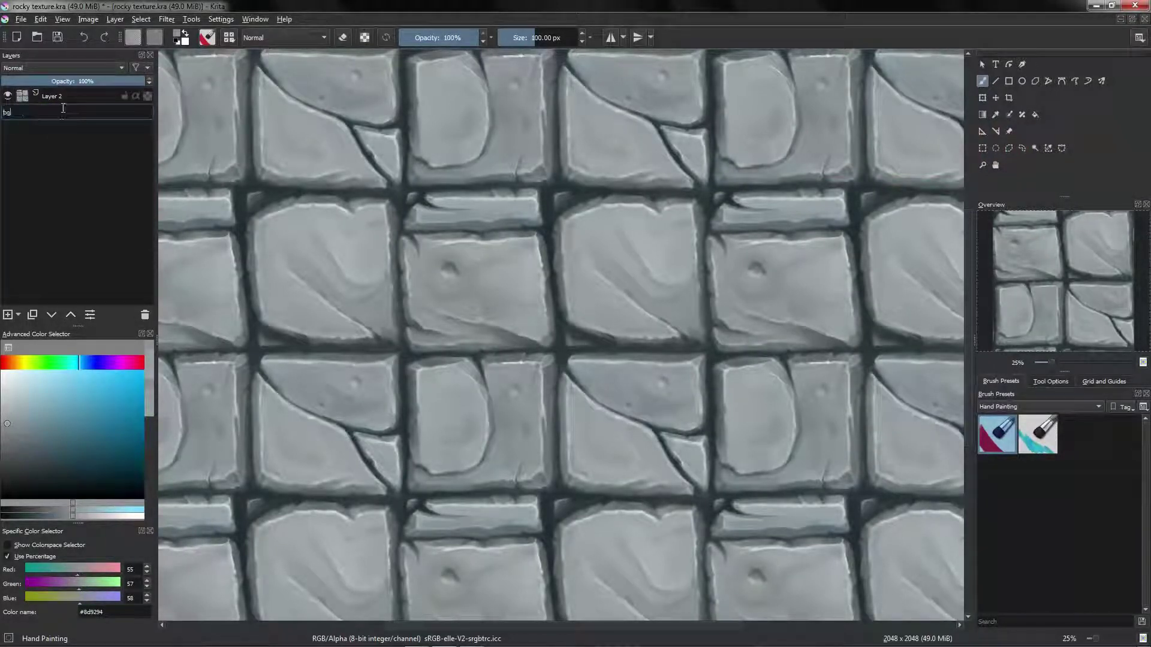
pyautogui.press('Return')
pyautogui.click(52, 94)
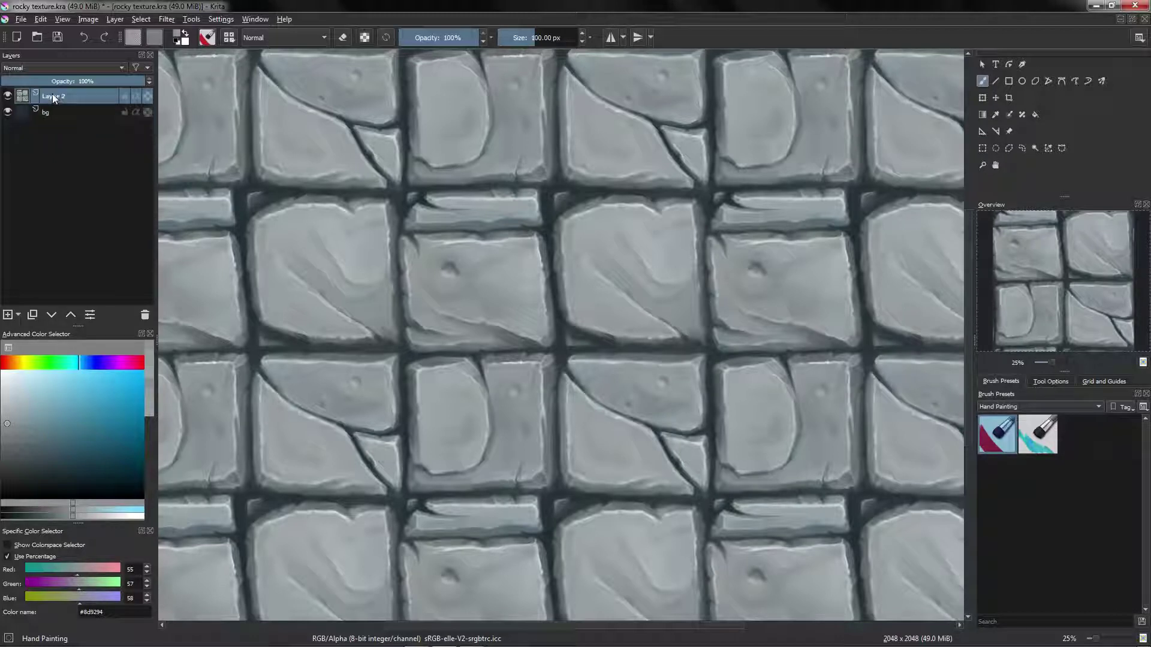
pyautogui.doubleClick(52, 94)
pyautogui.write('rocks')
pyautogui.press('Return')
# Try to group the rocks and bg layers together.
pyautogui.keyDown('shift'); pyautogui.click(50, 110); pyautogui.keyUp('shift')
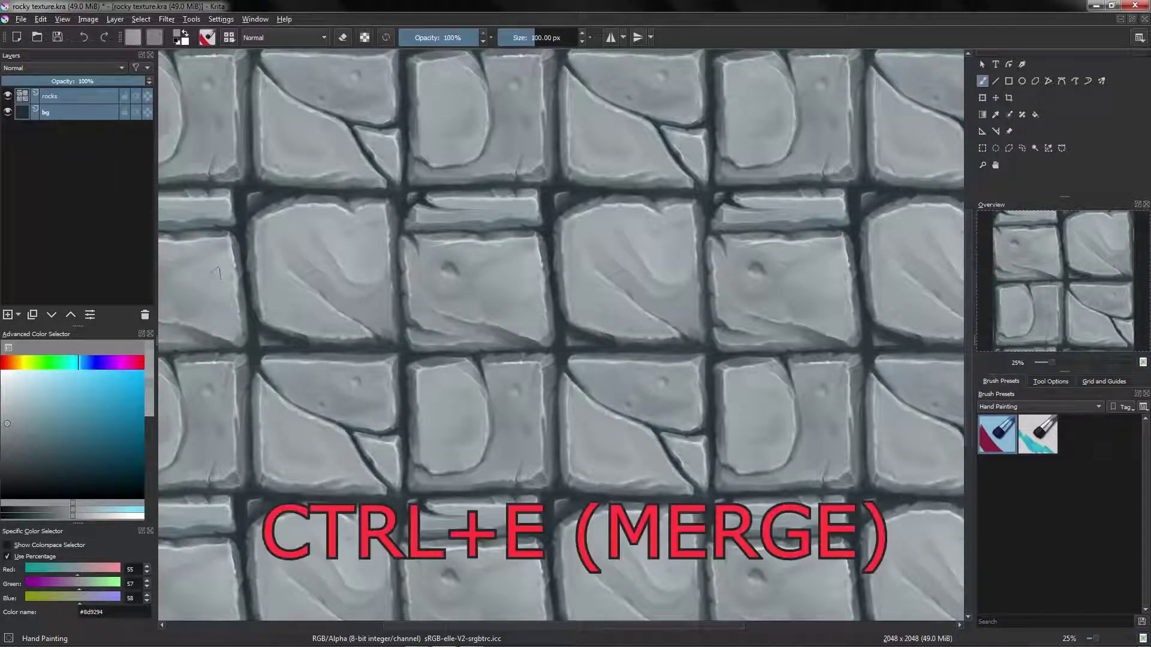
pyautogui.hotkey('ctrl', 'g')
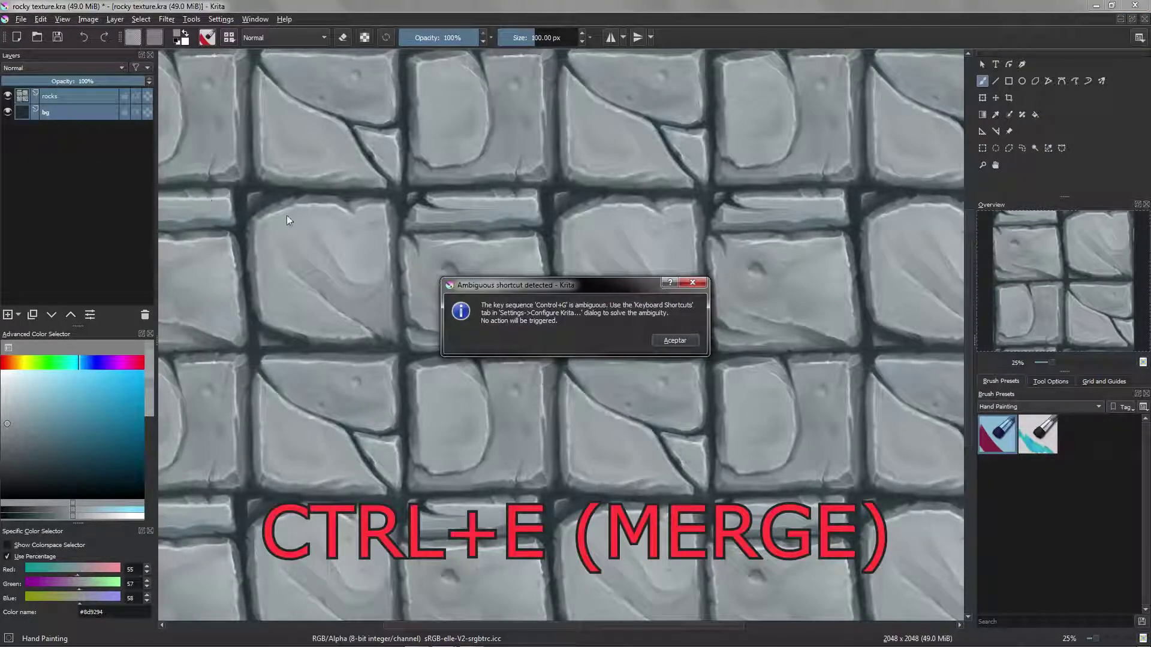
pyautogui.click(675, 339)
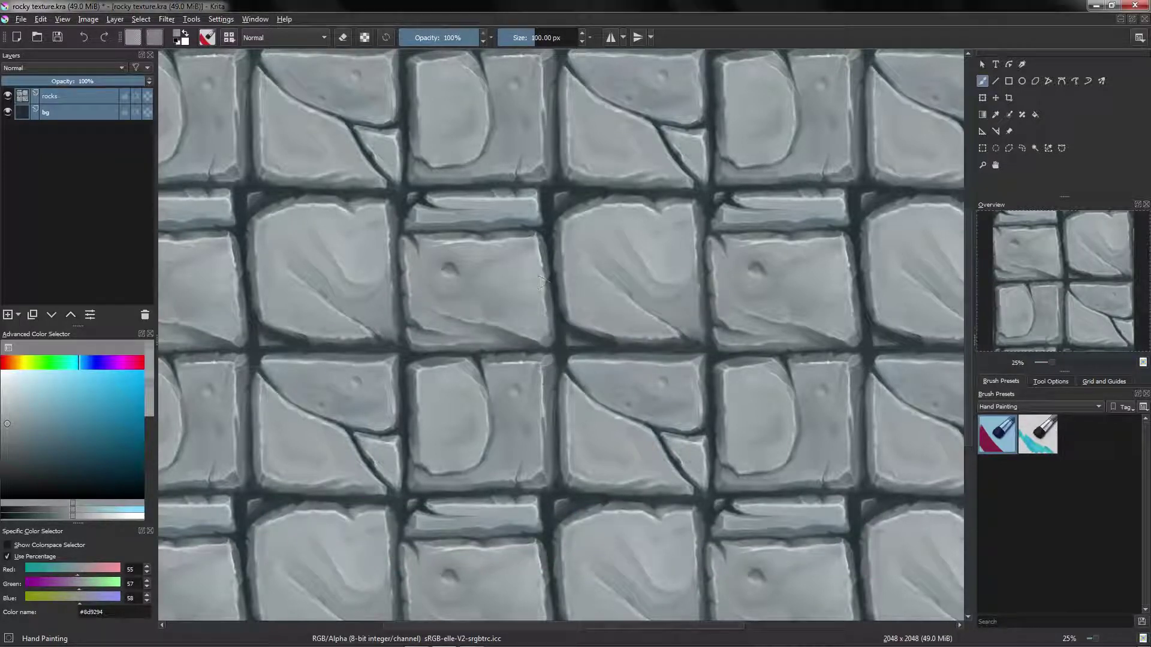
# Reassign the Control+G keyboard shortcut to the Group Layer action, resolving the conflict with Quick Group.
pyautogui.click(223, 20)
pyautogui.click(247, 32)
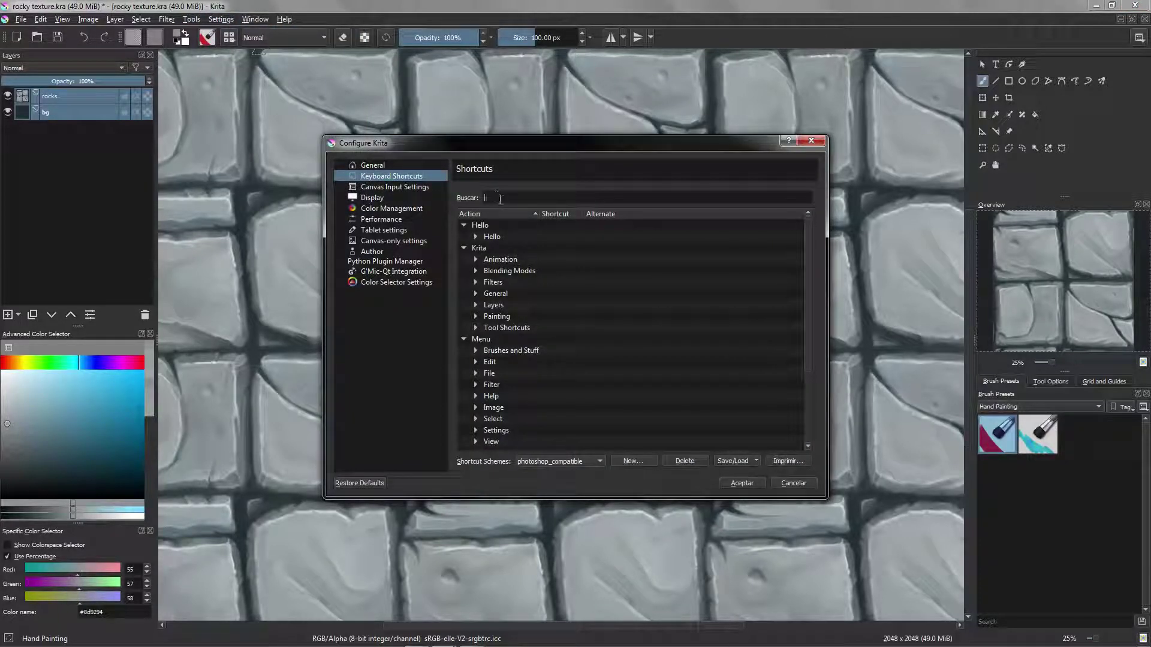
pyautogui.write('group')
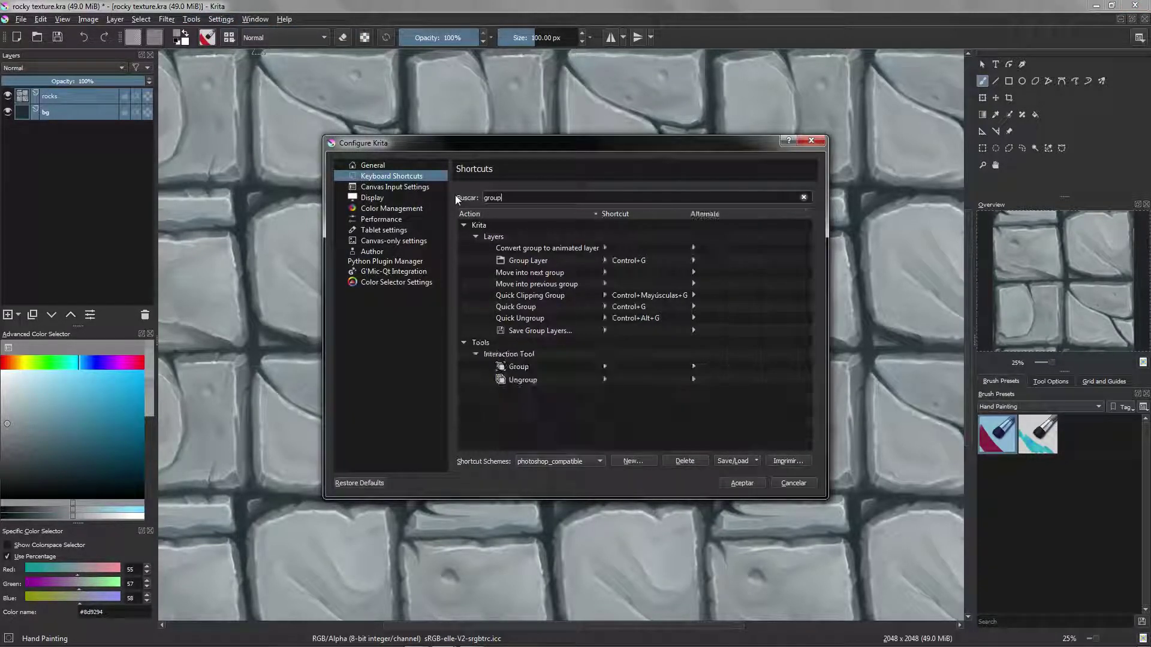
pyautogui.click(627, 260)
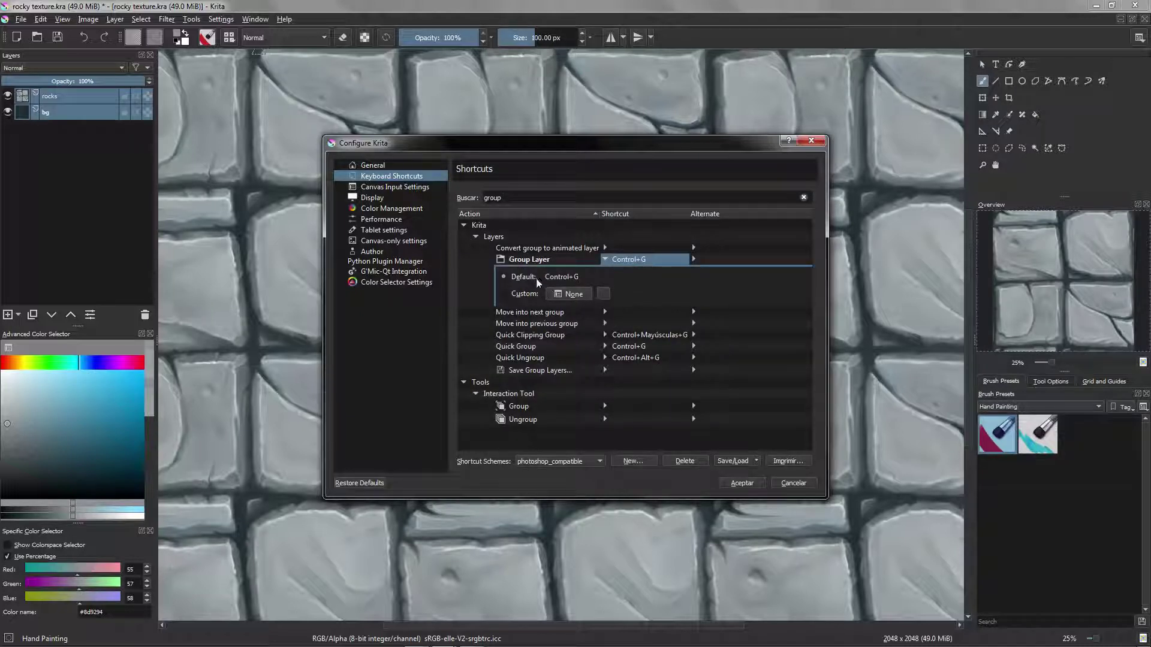
pyautogui.click(572, 294)
pyautogui.hotkey('ctrl', 'g')
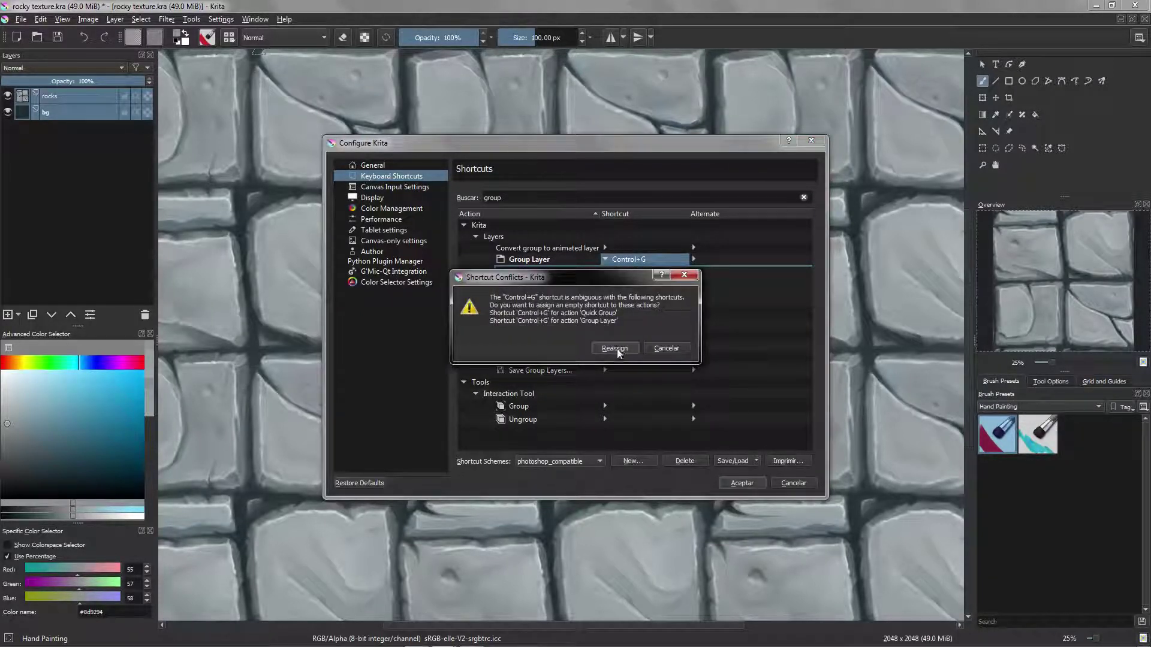
pyautogui.click(616, 350)
pyautogui.click(742, 483)
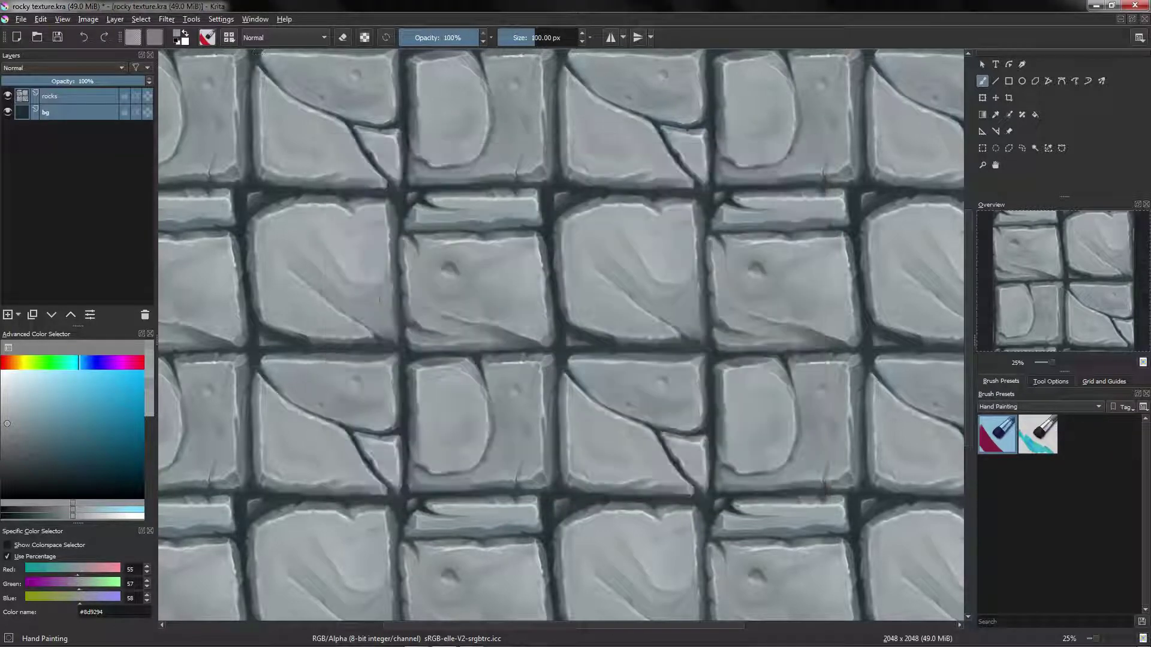
# Create a new group layer and move the rocks and bg layers into it.
pyautogui.click(81, 114)
pyautogui.keyDown('shift'); pyautogui.click(82, 101); pyautogui.keyUp('shift')
pyautogui.hotkey('ctrl', 'g')
pyautogui.click(68, 113)
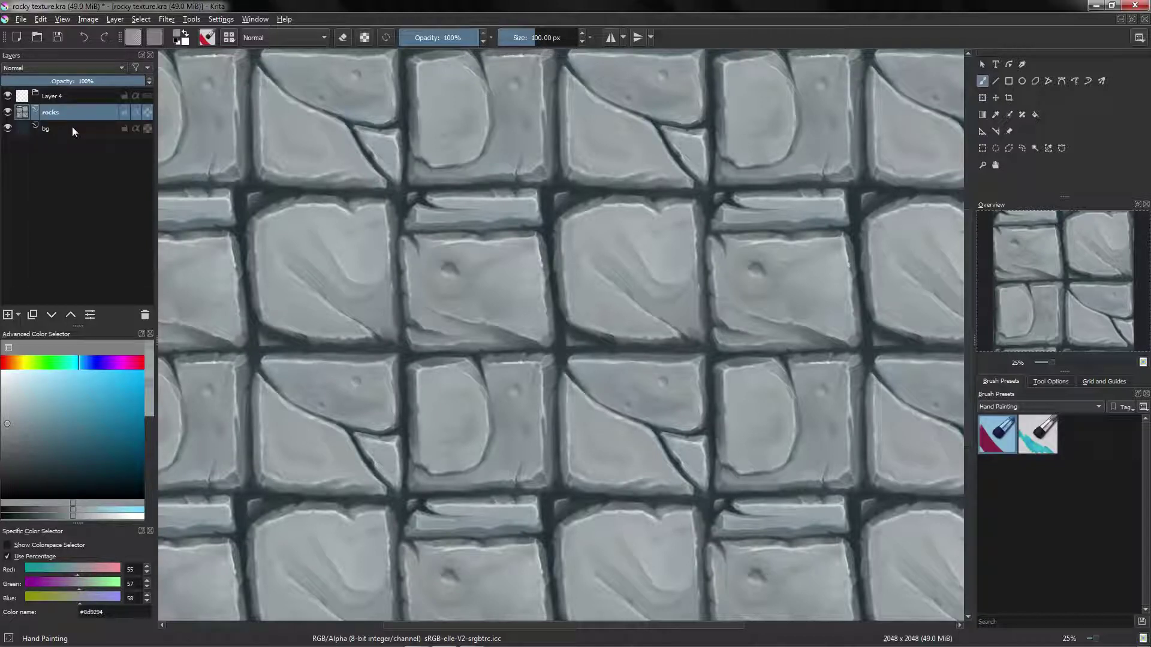
pyautogui.moveTo(60, 112)
pyautogui.mouseDown()
pyautogui.moveTo(58, 97)
pyautogui.moveTo(71, 121)
pyautogui.moveTo(58, 99)
pyautogui.mouseUp()
pyautogui.click(74, 129)
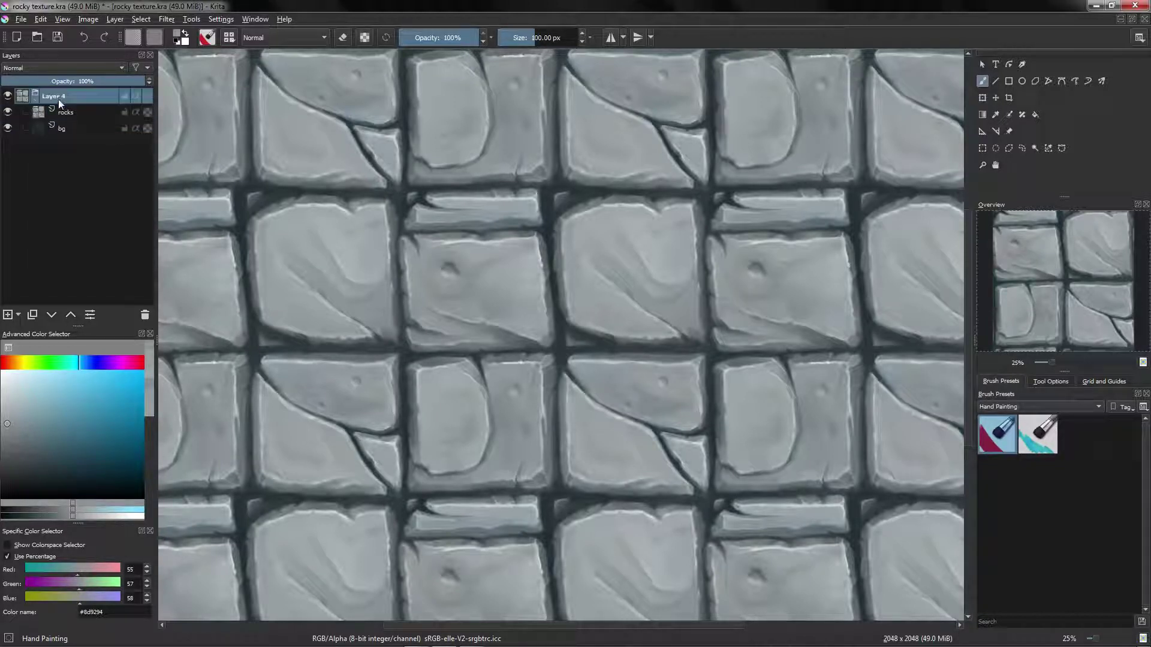
# Rename the group layer as "Texture".
pyautogui.doubleClick(59, 99)
pyautogui.write('Texture')
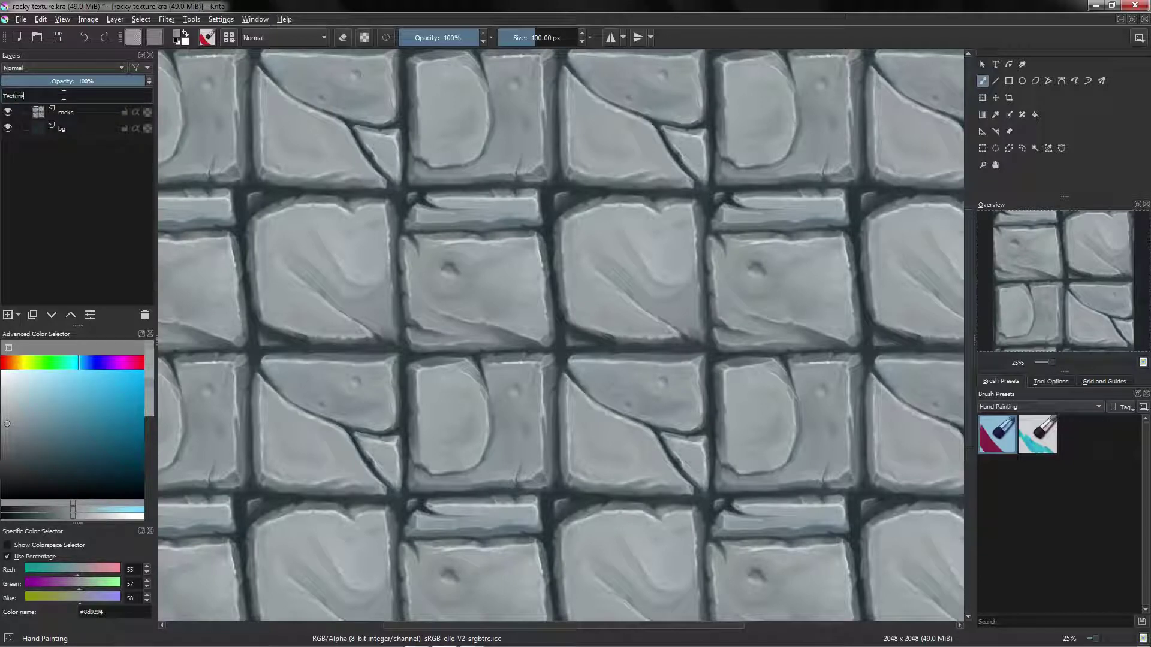
pyautogui.press('Return')
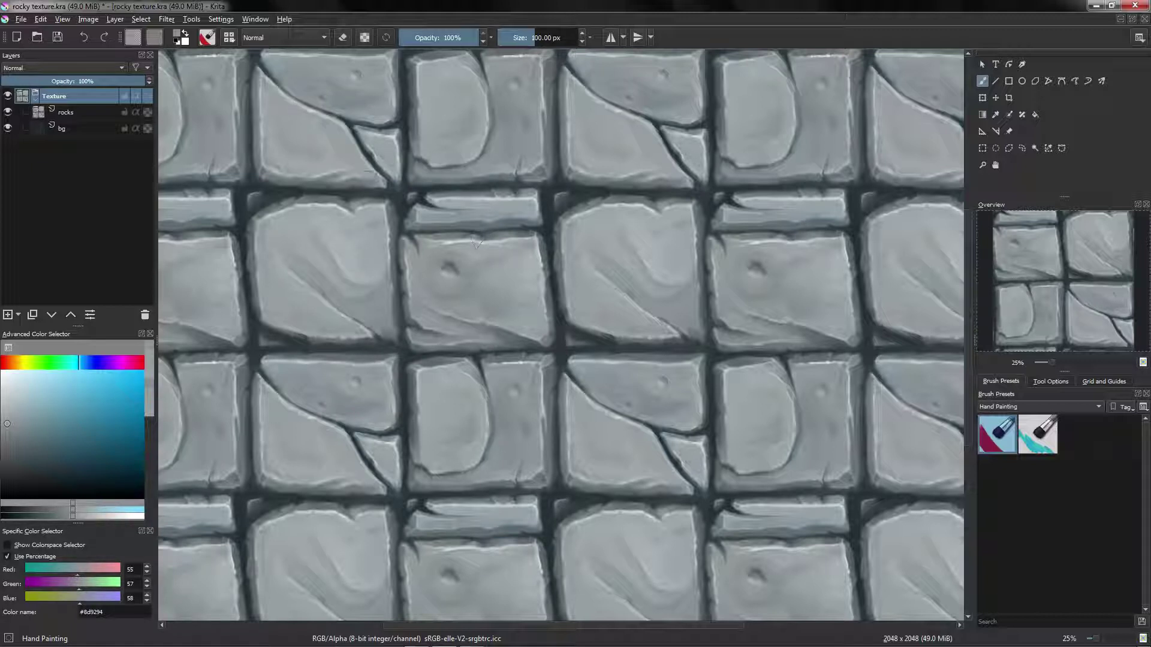
# Add a filter mask to the Texture group, using the Color Balance filter from the Adjust category.
pyautogui.rightClick(75, 95)
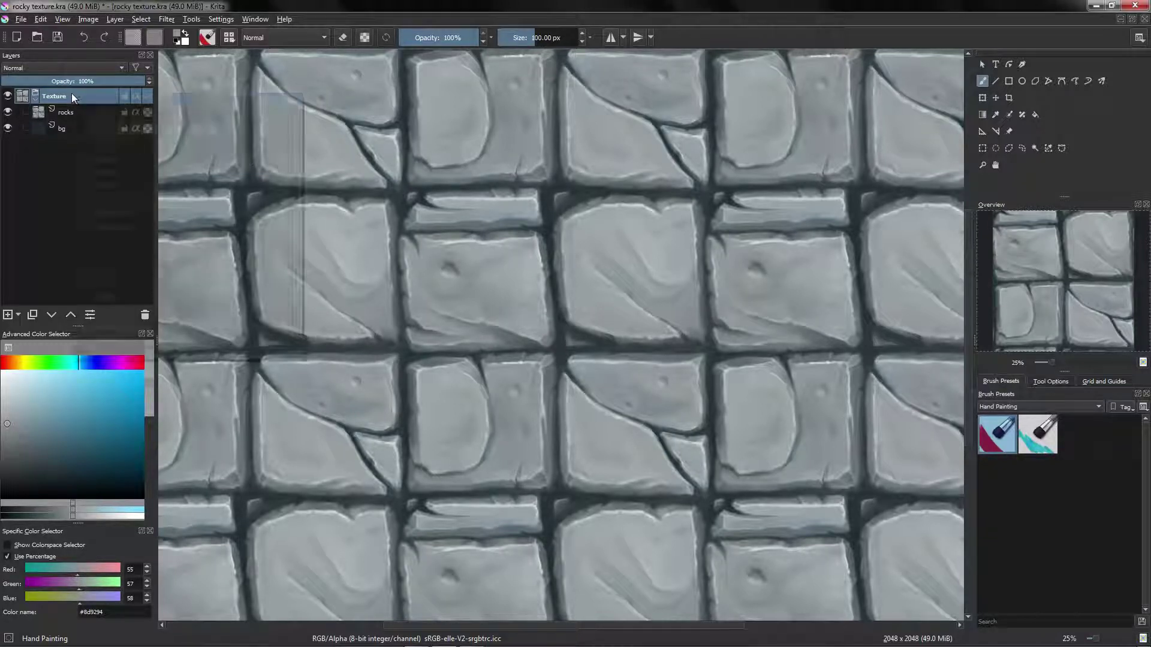
pyautogui.moveTo(110, 289)
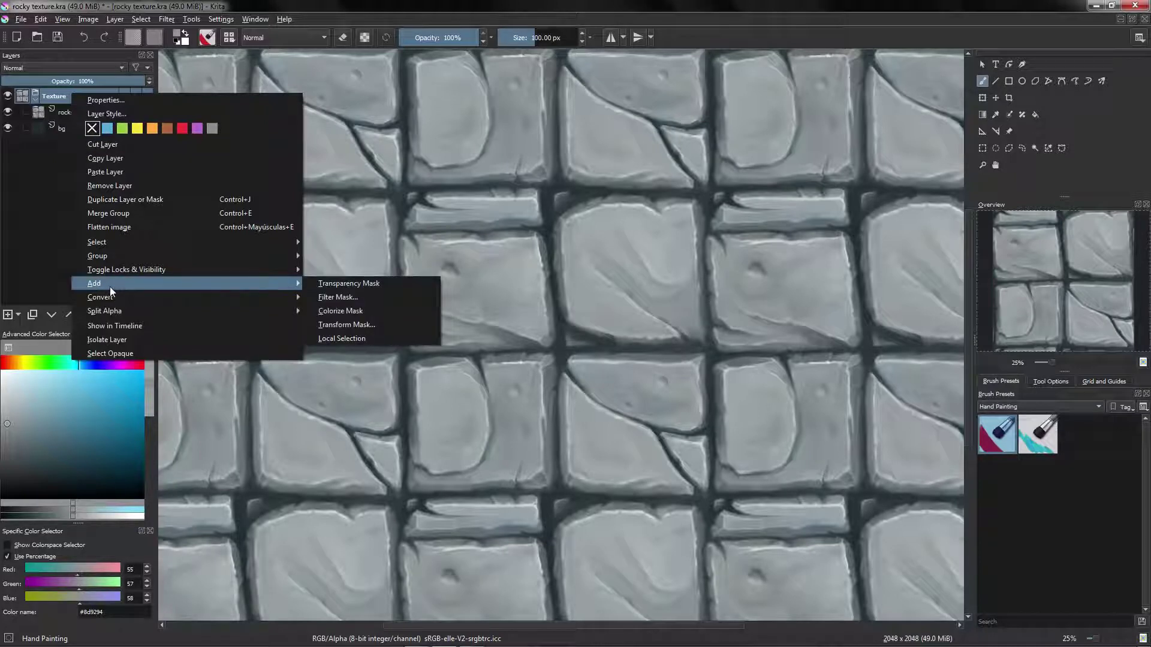
pyautogui.click(346, 298)
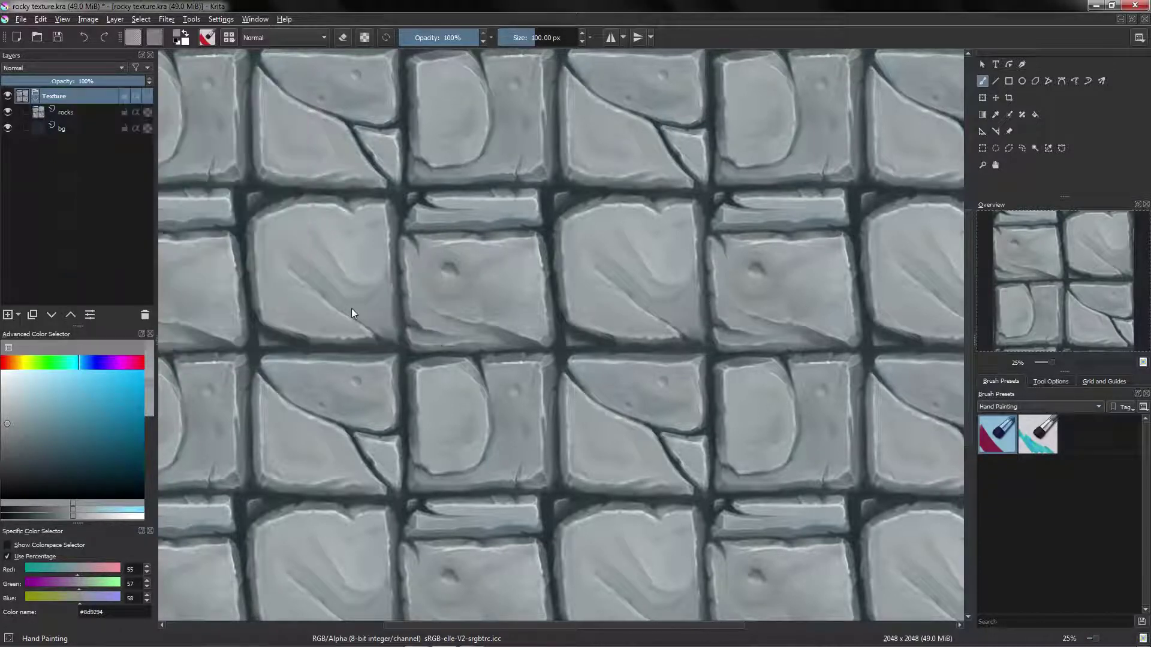
pyautogui.moveTo(419, 160); pyautogui.dragTo(540, 149)
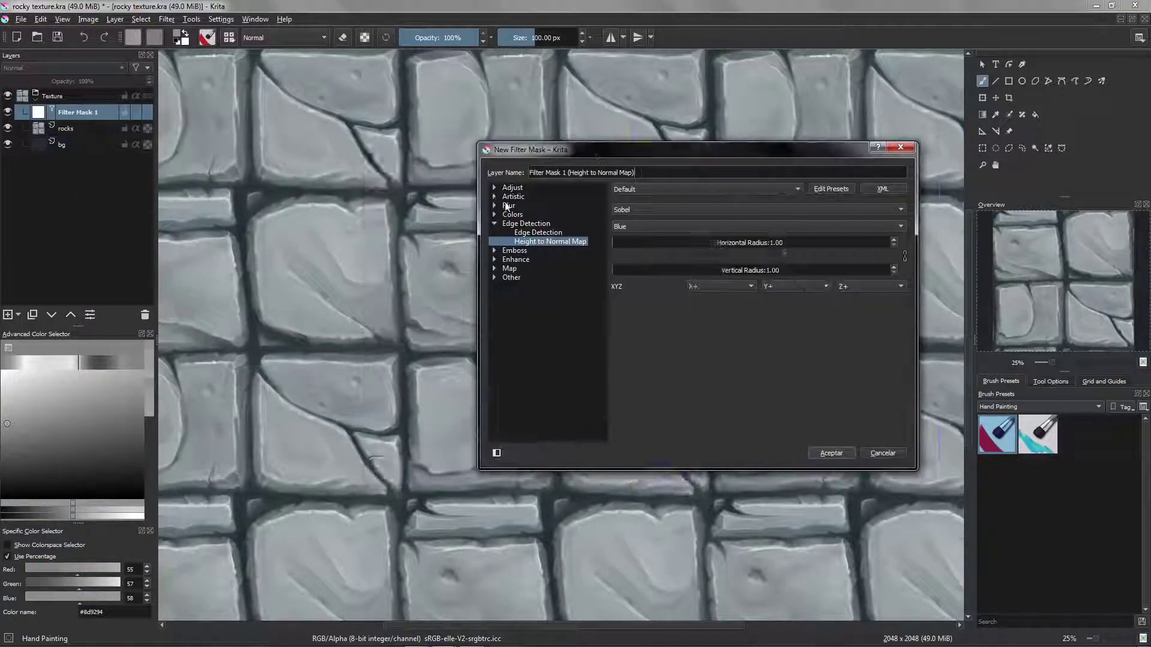
pyautogui.click(494, 187)
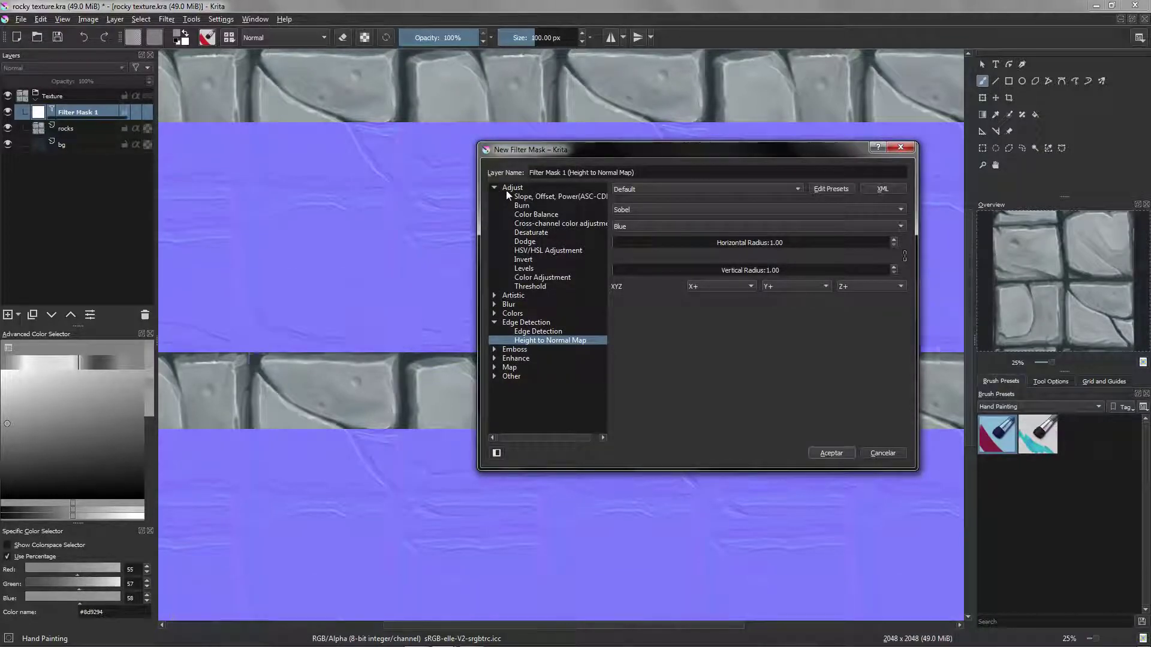
pyautogui.click(535, 216)
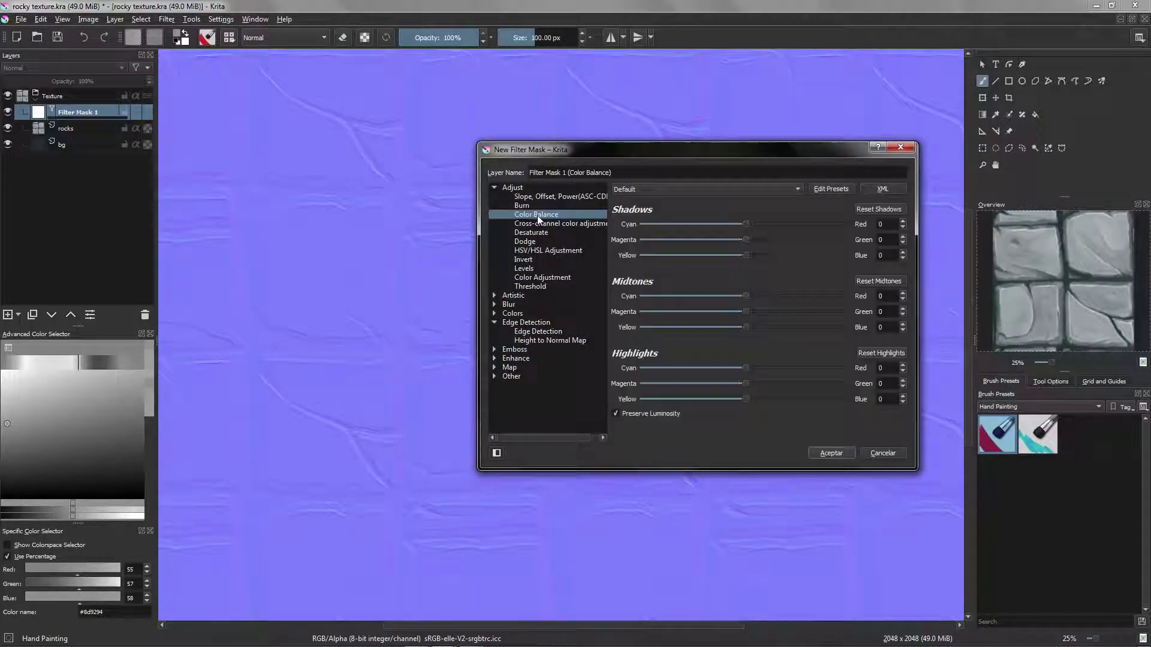
pyautogui.moveTo(529, 152); pyautogui.dragTo(662, 132)
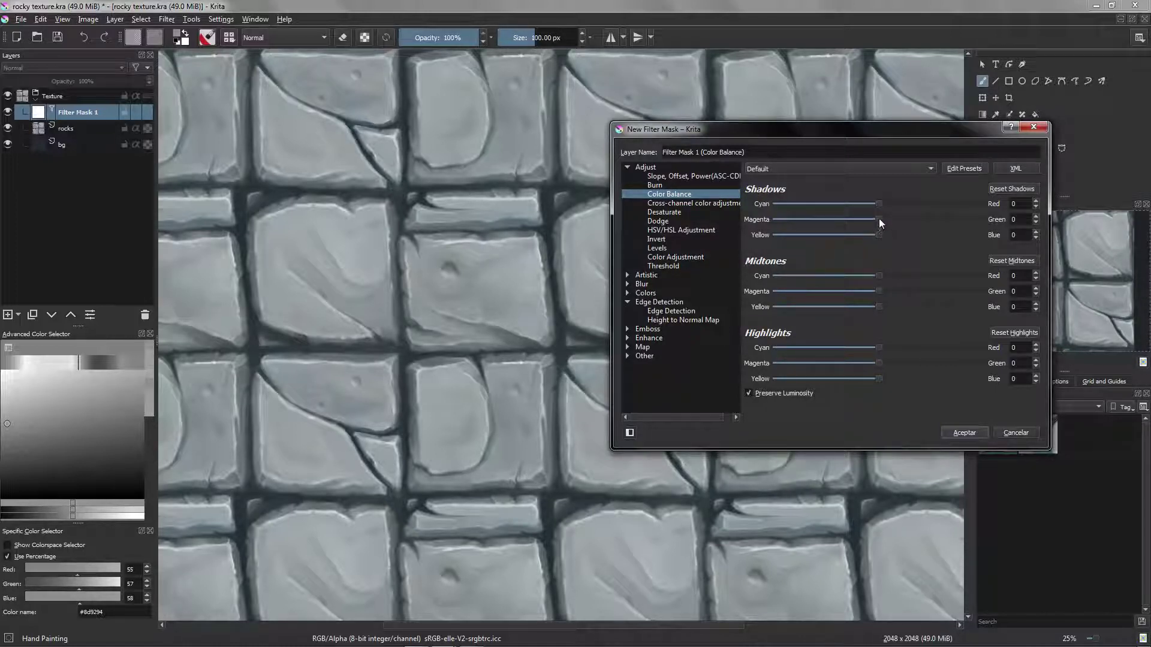
# Set the color balance shadows to red -6, green -10, blue 2 and the midtones to red 3, green -1, blue 1.
pyautogui.moveTo(879, 219); pyautogui.dragTo(772, 220)
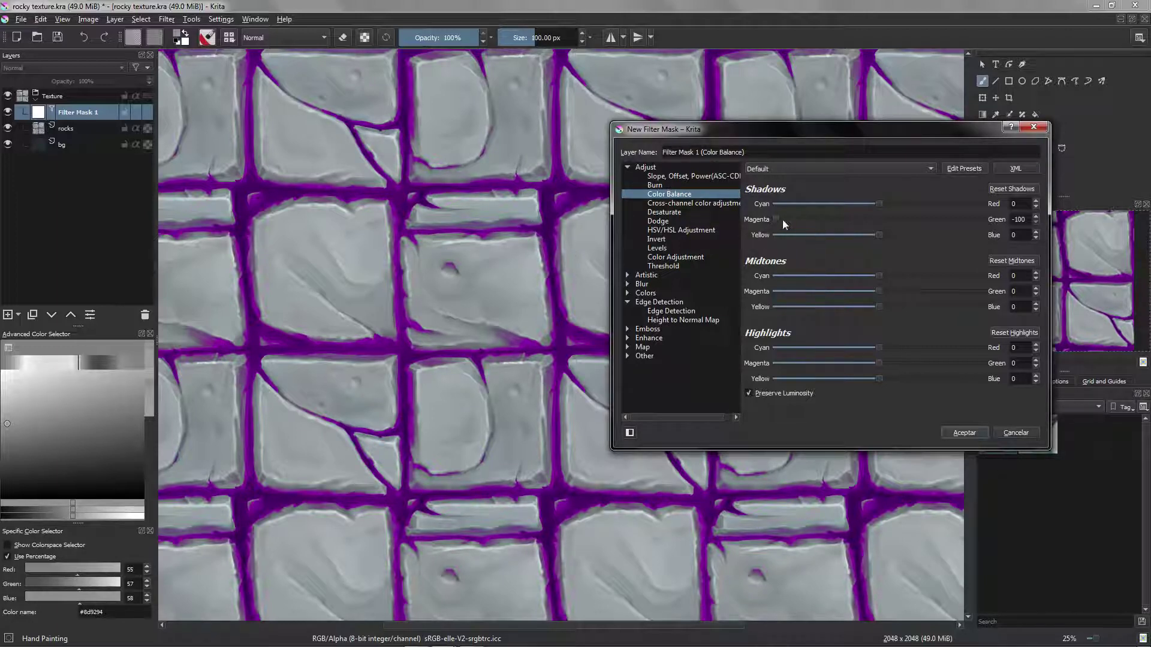
pyautogui.moveTo(782, 220); pyautogui.dragTo(870, 219)
pyautogui.moveTo(878, 276)
pyautogui.mouseDown()
pyautogui.moveTo(986, 271)
pyautogui.moveTo(874, 282)
pyautogui.moveTo(884, 290)
pyautogui.moveTo(882, 275)
pyautogui.mouseUp()
pyautogui.moveTo(876, 291); pyautogui.dragTo(878, 291)
pyautogui.moveTo(879, 306); pyautogui.dragTo(881, 306)
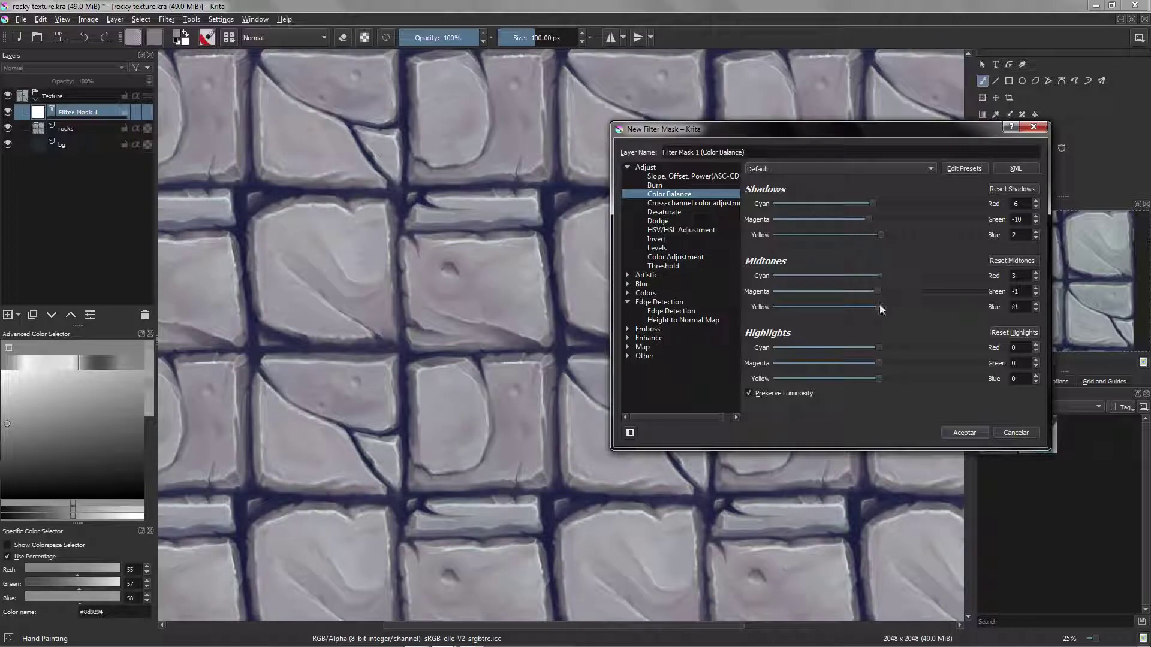
# Set the highlights to red 8, green 5, blue -5 and apply the color balance filter mask.
pyautogui.moveTo(880, 346)
pyautogui.mouseDown()
pyautogui.moveTo(997, 354)
pyautogui.moveTo(876, 348)
pyautogui.moveTo(886, 347)
pyautogui.mouseUp()
pyautogui.moveTo(879, 362)
pyautogui.mouseDown()
pyautogui.moveTo(848, 378)
pyautogui.moveTo(811, 377)
pyautogui.moveTo(883, 380)
pyautogui.moveTo(872, 378)
pyautogui.mouseUp()
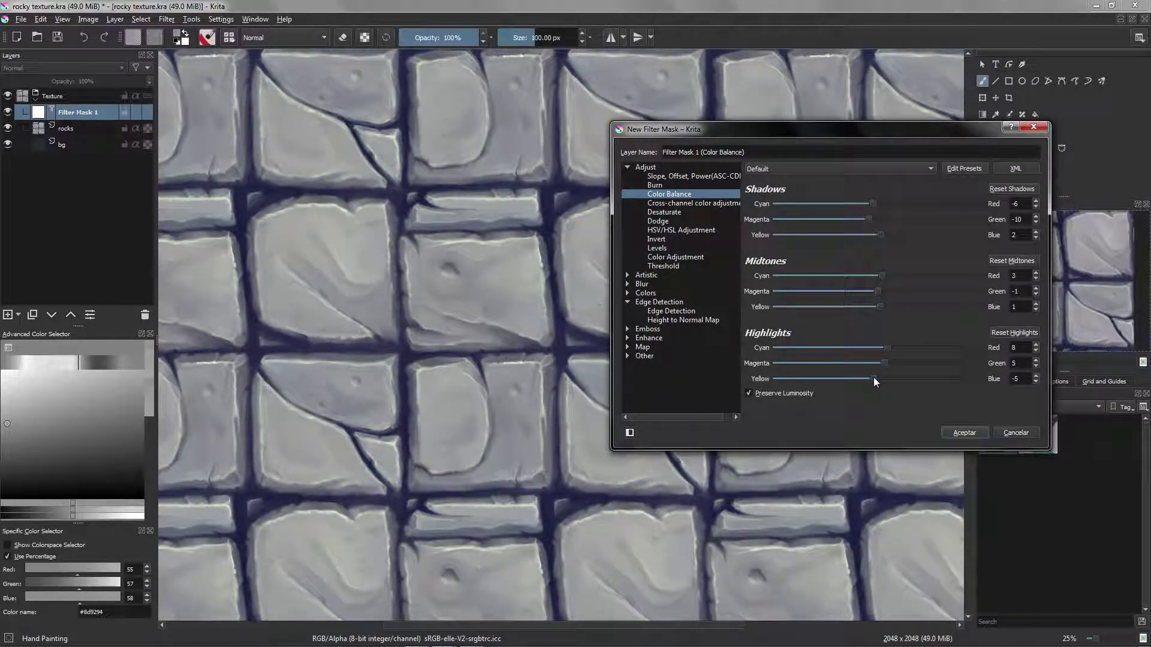
pyautogui.click(966, 433)
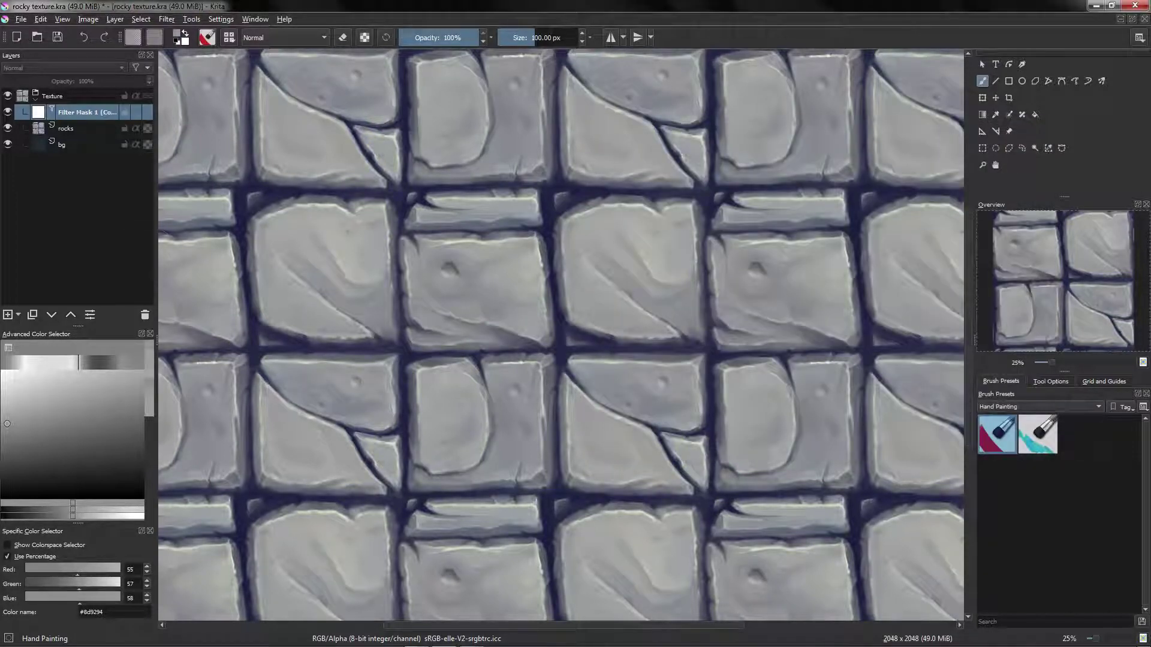
# Rename the new filter mask as "Color balance".
pyautogui.click(78, 113)
pyautogui.doubleClick(89, 112)
pyautogui.write('Color balance')
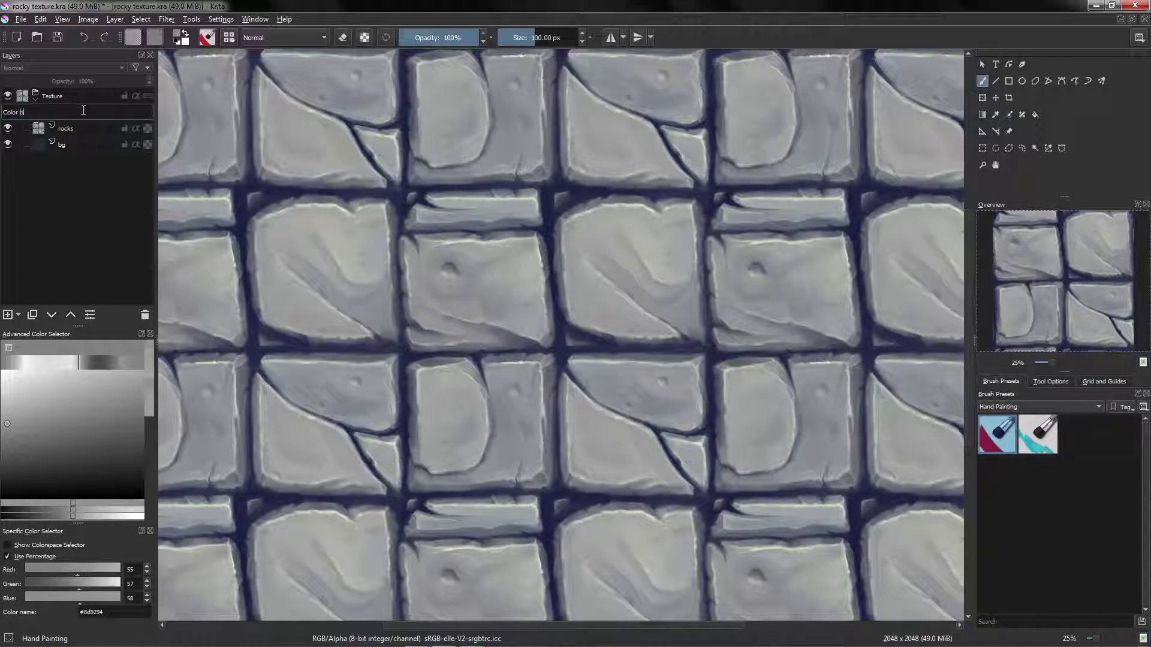
pyautogui.press('Return')
# Toggle the Color balance mask's visibility to compare the texture with and without the color correction.
pyautogui.press('w')
pyautogui.press('w')
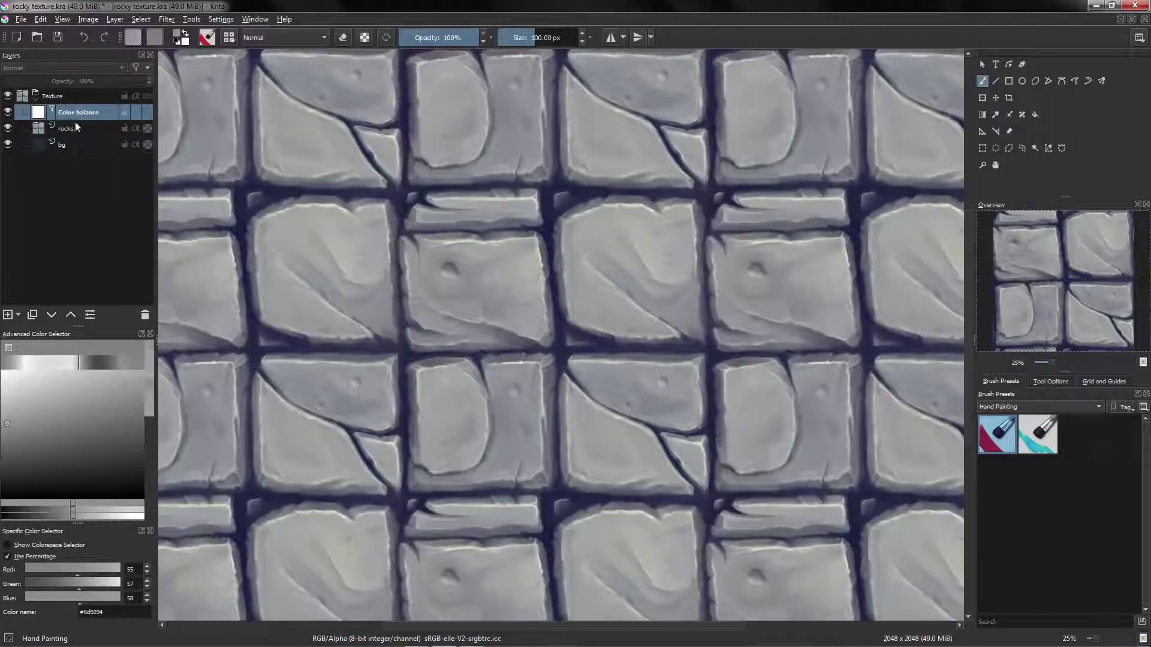
pyautogui.click(8, 113)
pyautogui.click(8, 113)
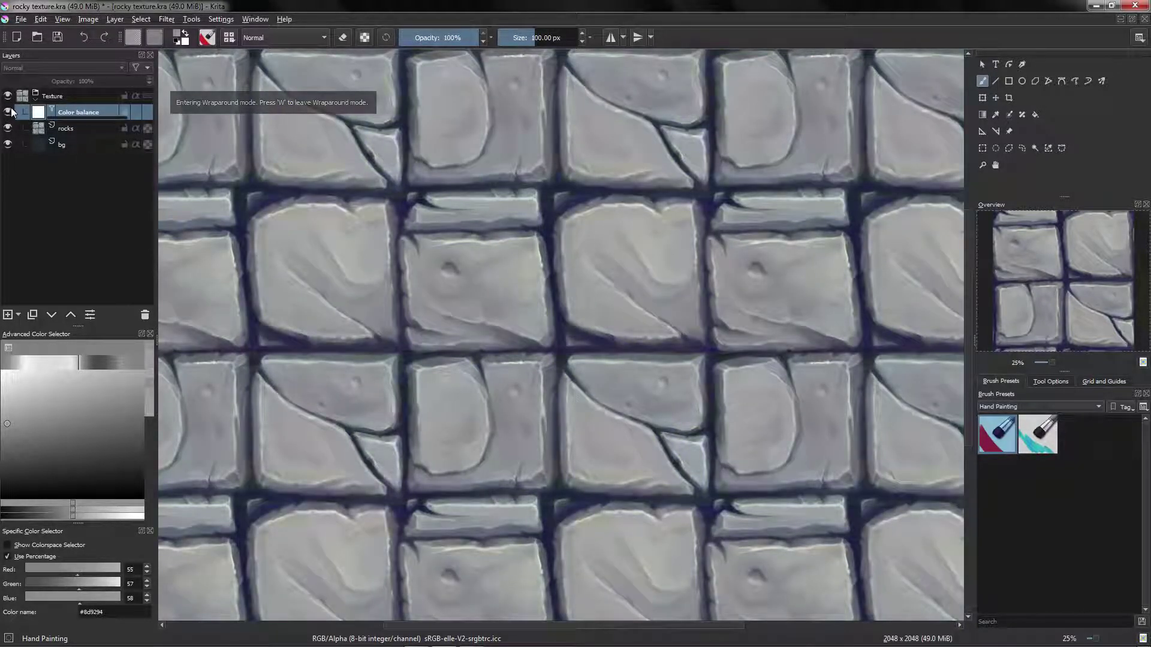
pyautogui.click(9, 113)
pyautogui.click(10, 112)
pyautogui.click(10, 112)
pyautogui.click(10, 113)
# Review the Color balance mask's filter properties without changing them.
pyautogui.rightClick(73, 112)
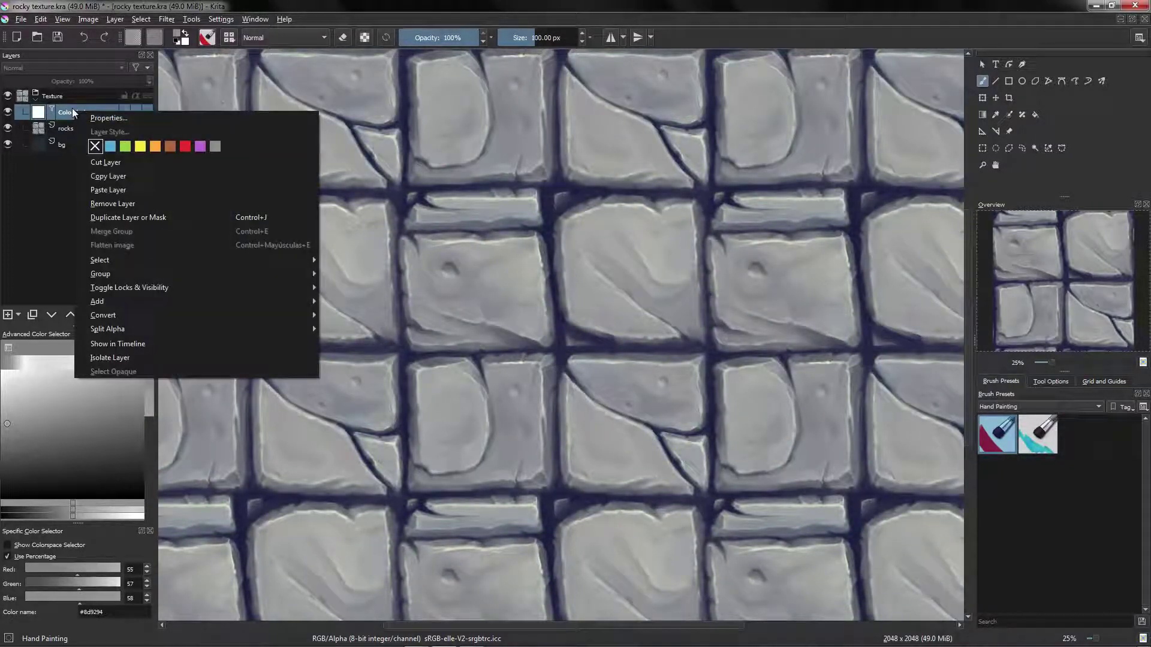
pyautogui.click(124, 115)
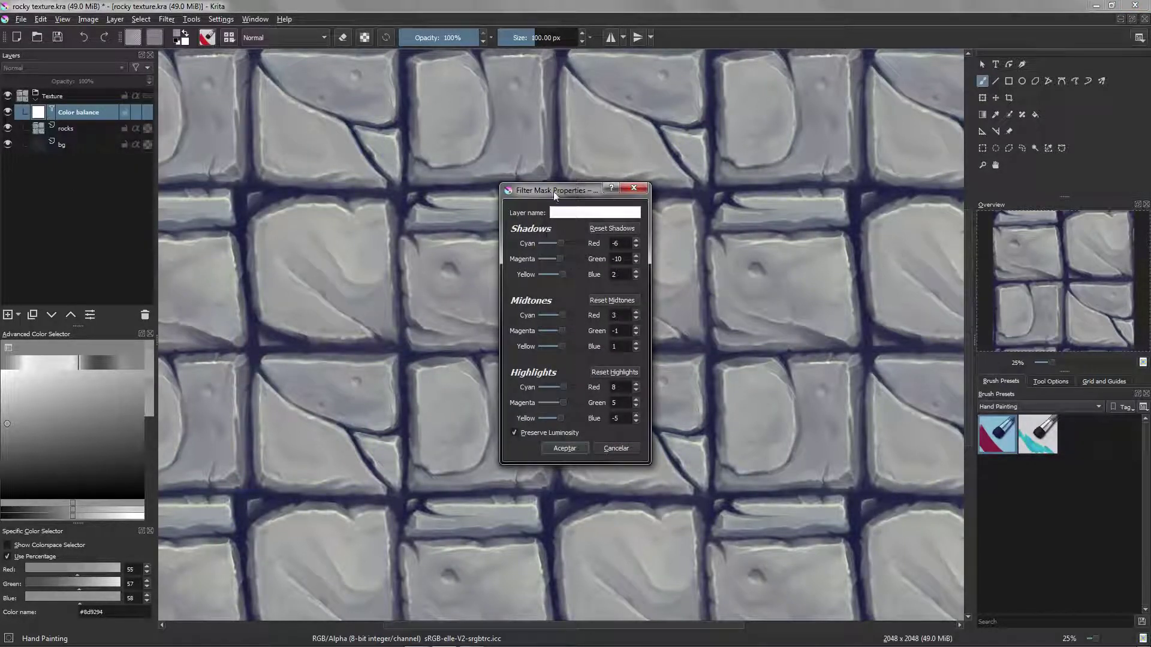
pyautogui.press('Escape')
# Add a second filter mask to the Texture group, using the HSV/HSL Adjustment filter.
pyautogui.click(75, 96)
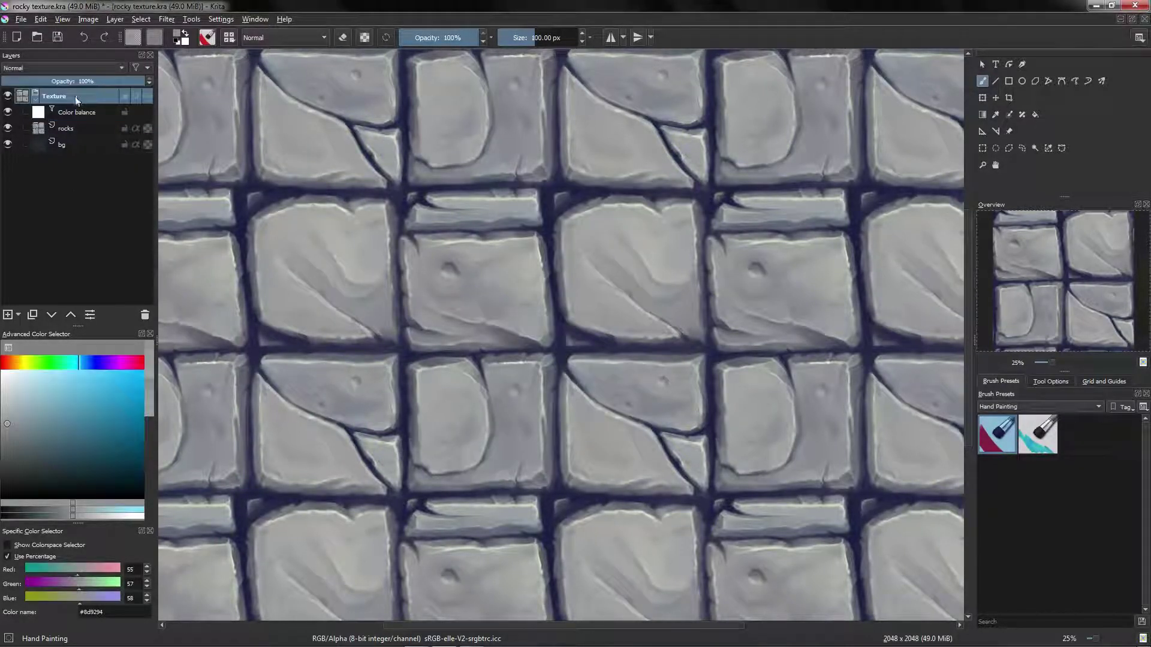
pyautogui.rightClick(78, 99)
pyautogui.moveTo(139, 286)
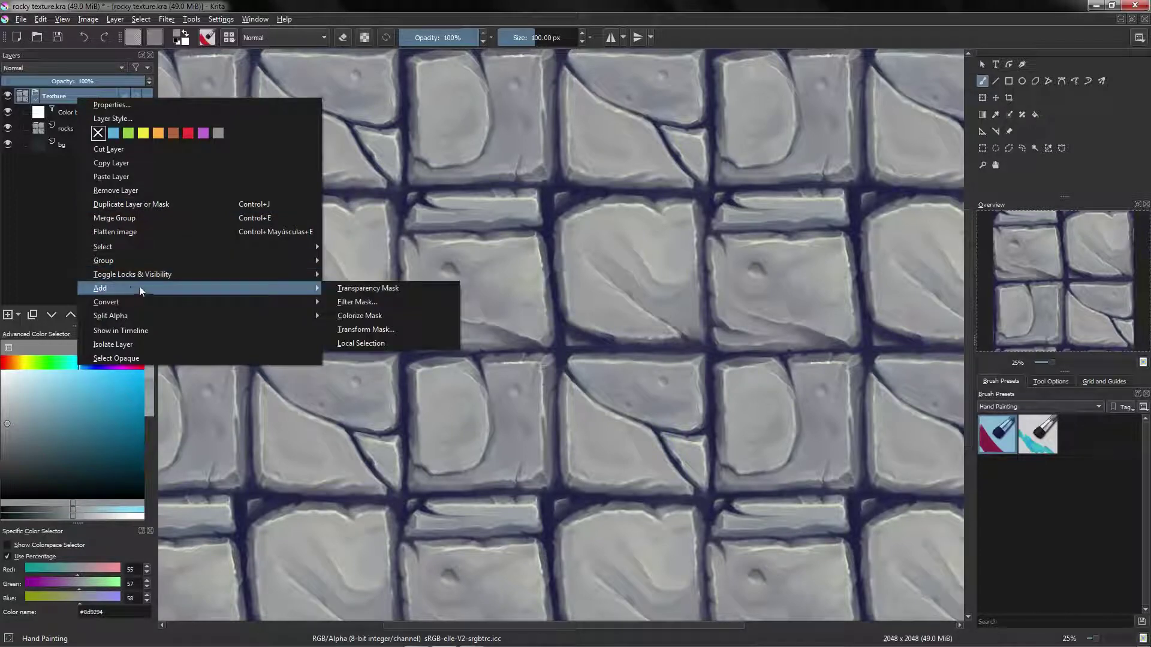
pyautogui.click(349, 302)
pyautogui.moveTo(555, 161); pyautogui.dragTo(718, 142)
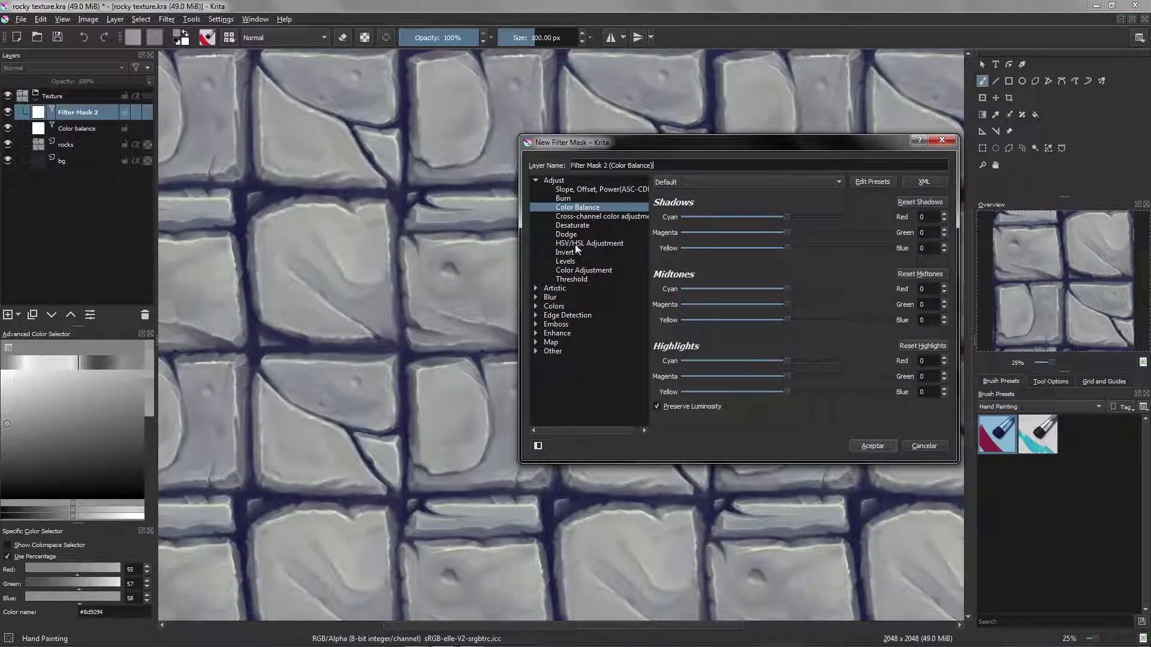
pyautogui.click(576, 244)
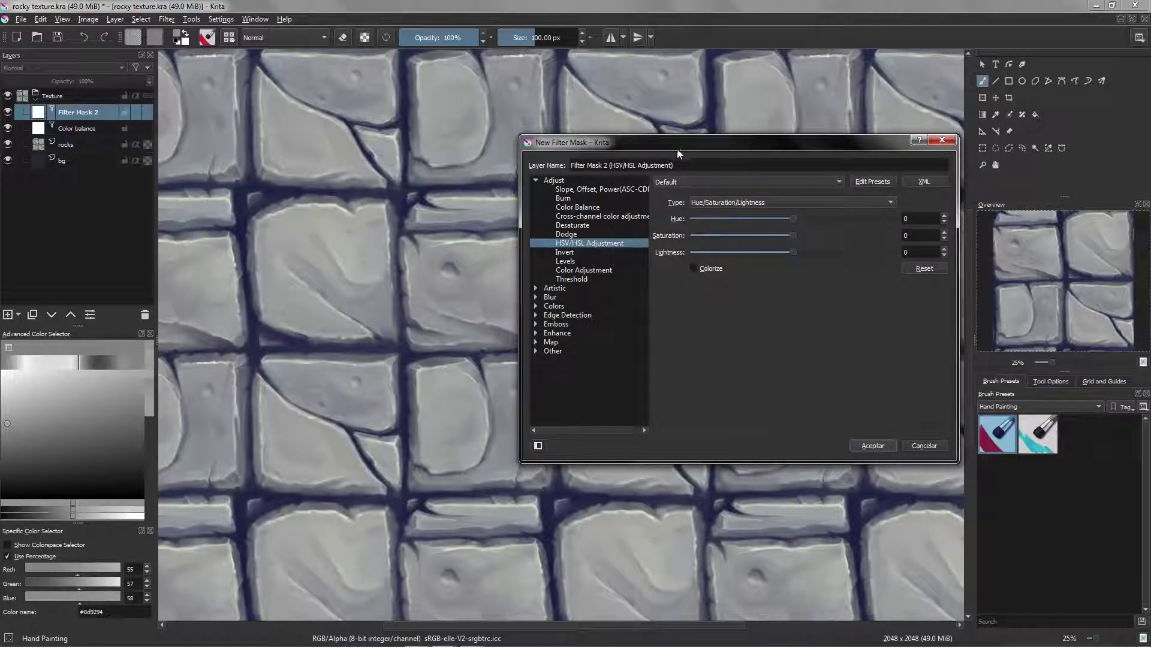
# Reduce the new HSV/HSL Adjustment mask's saturation to about -12, fine-tune its lightness, and accept the filter.
pyautogui.moveTo(679, 154); pyautogui.dragTo(745, 110)
pyautogui.moveTo(857, 174); pyautogui.dragTo(840, 209)
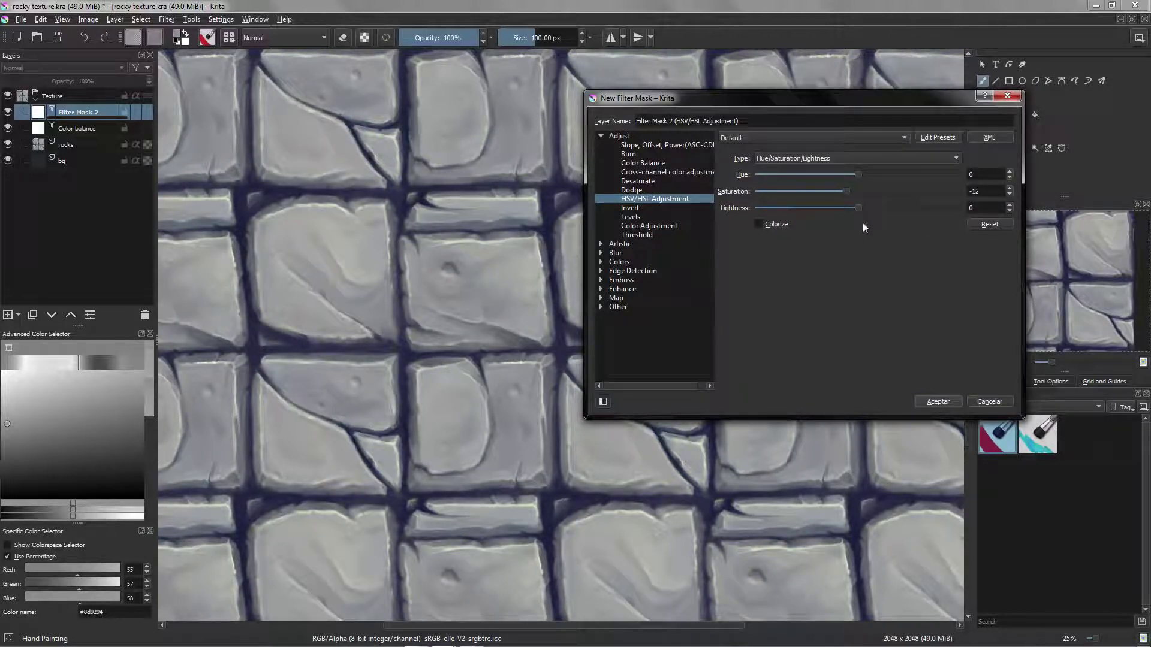
pyautogui.moveTo(858, 208)
pyautogui.mouseDown()
pyautogui.moveTo(883, 206)
pyautogui.moveTo(842, 209)
pyautogui.moveTo(904, 198)
pyautogui.moveTo(864, 192)
pyautogui.mouseUp()
pyautogui.click(937, 401)
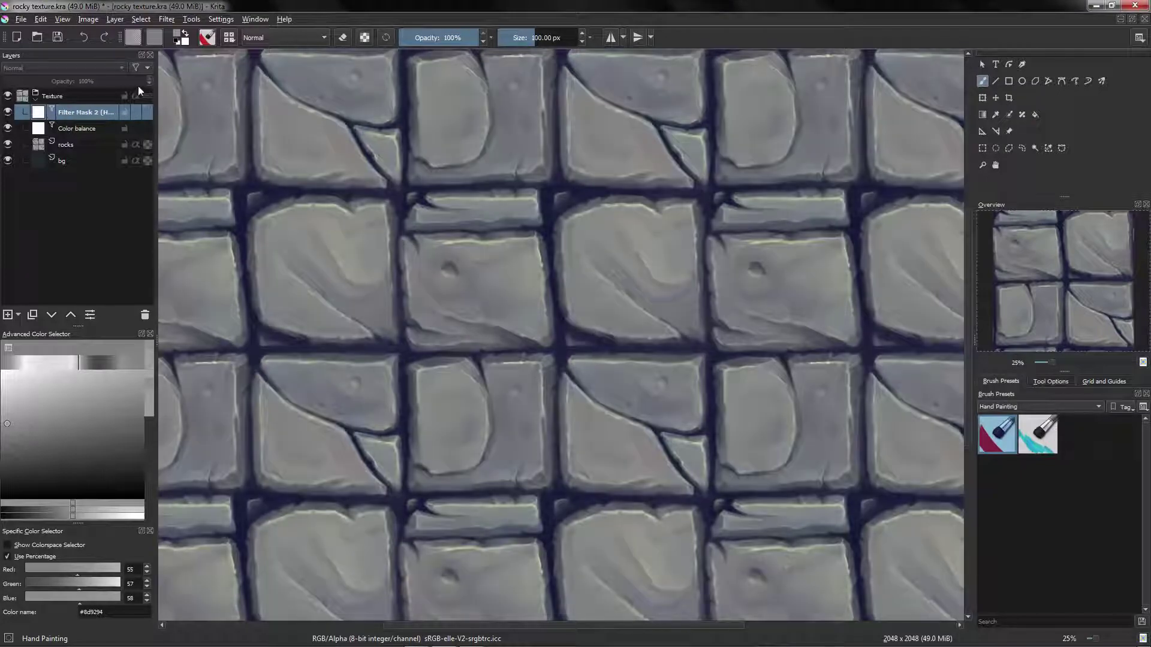
# Add a third filter mask to the Texture group, using the Color Adjustment filter.
pyautogui.click(71, 94)
pyautogui.rightClick(71, 93)
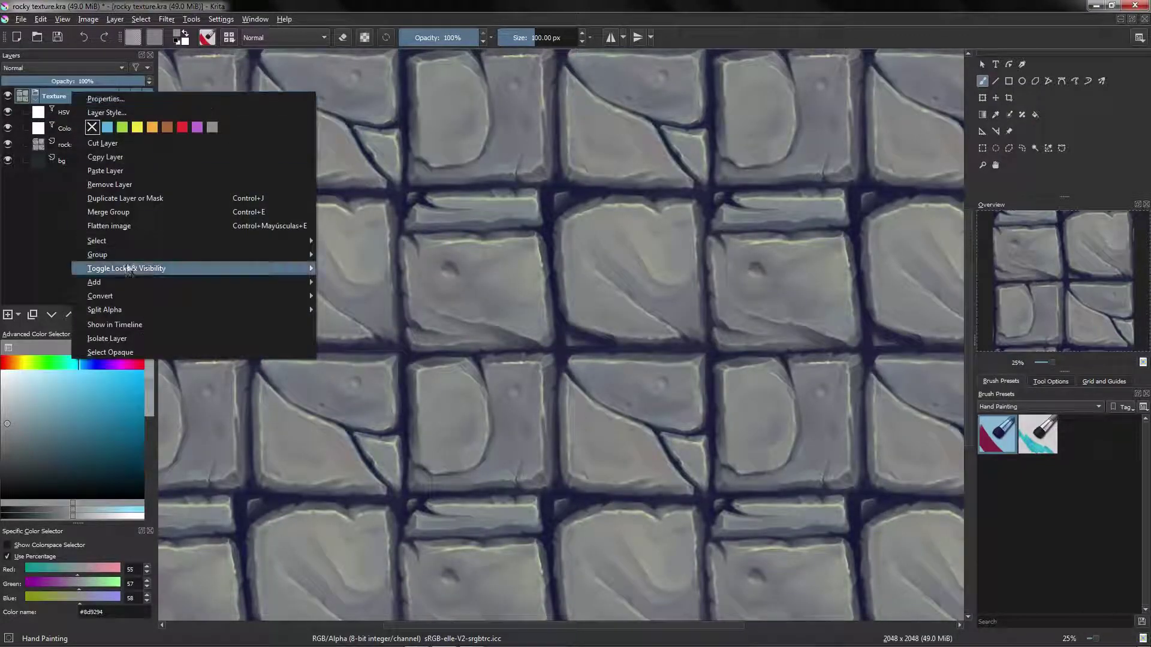
pyautogui.moveTo(144, 283)
pyautogui.click(420, 296)
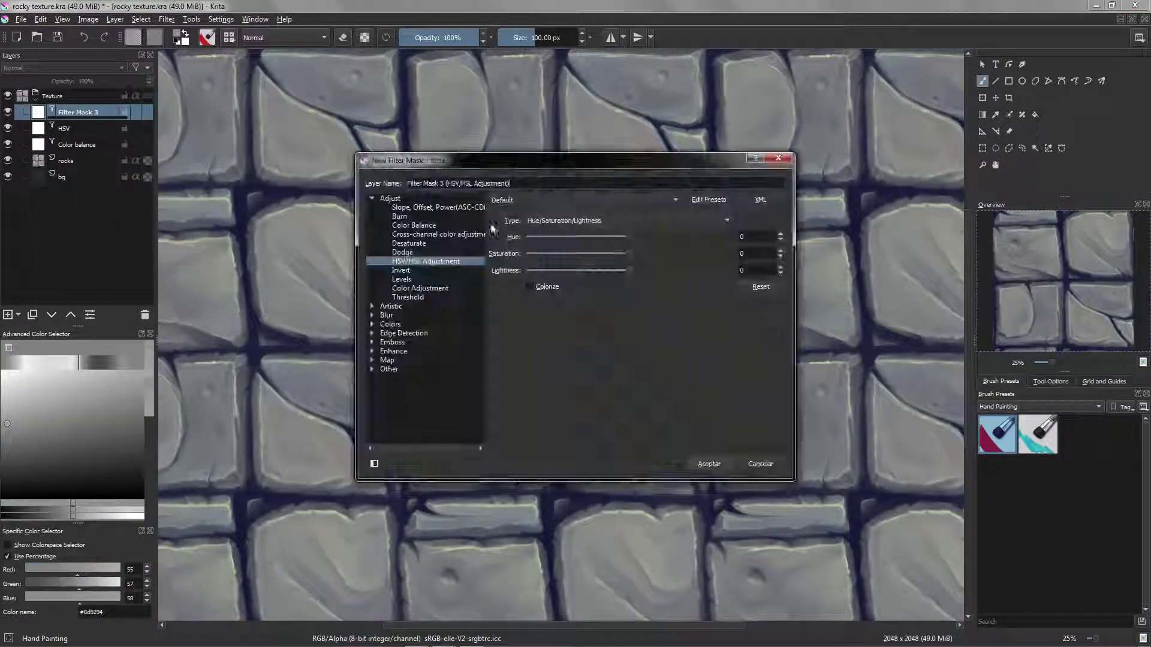
pyautogui.click(441, 289)
pyautogui.moveTo(473, 158); pyautogui.dragTo(721, 93)
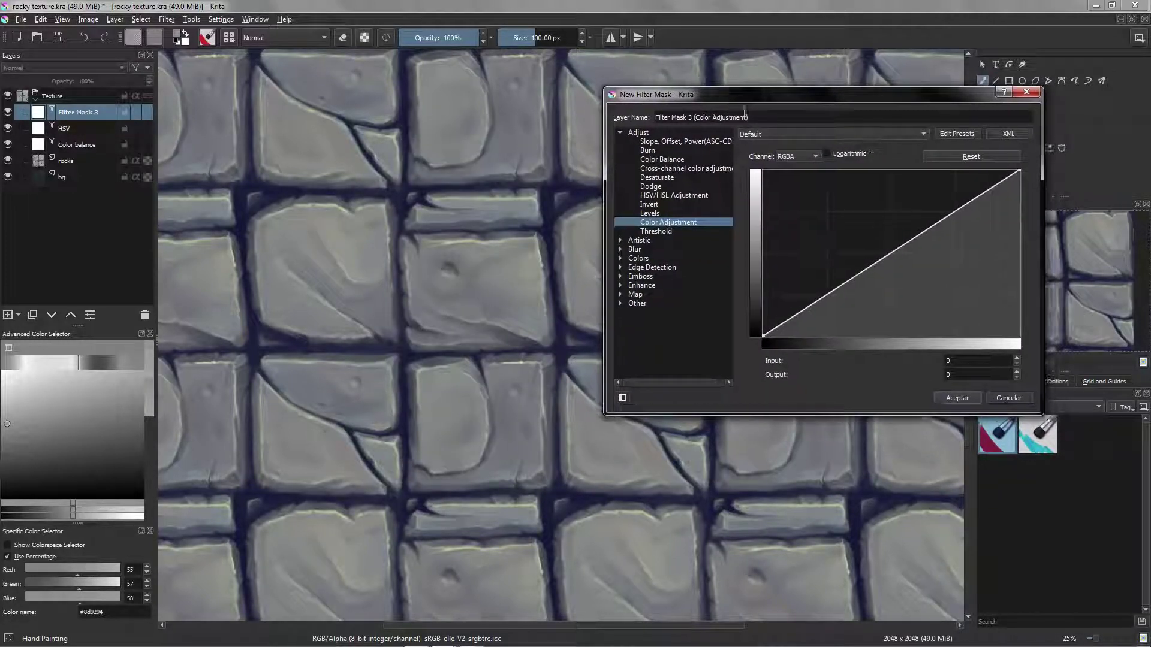
# Shape the RGBA curve with slightly darker shadows near input 65 and brighter highlights near input 188, and accept the mask.
pyautogui.click(826, 297)
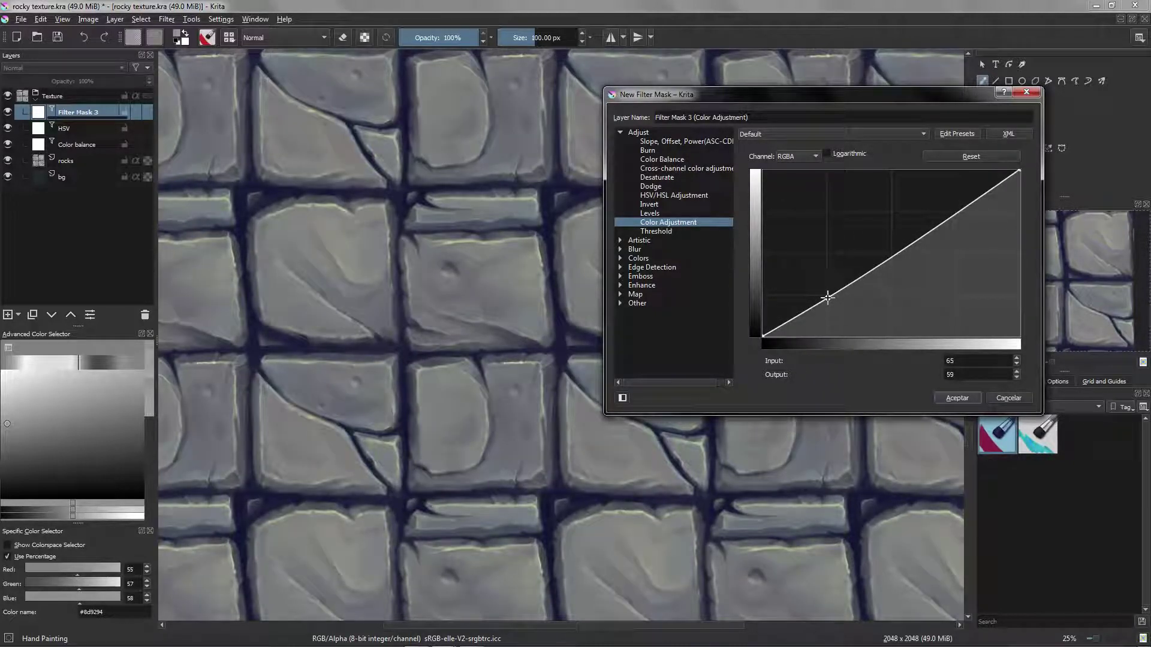
pyautogui.moveTo(954, 215); pyautogui.dragTo(950, 204)
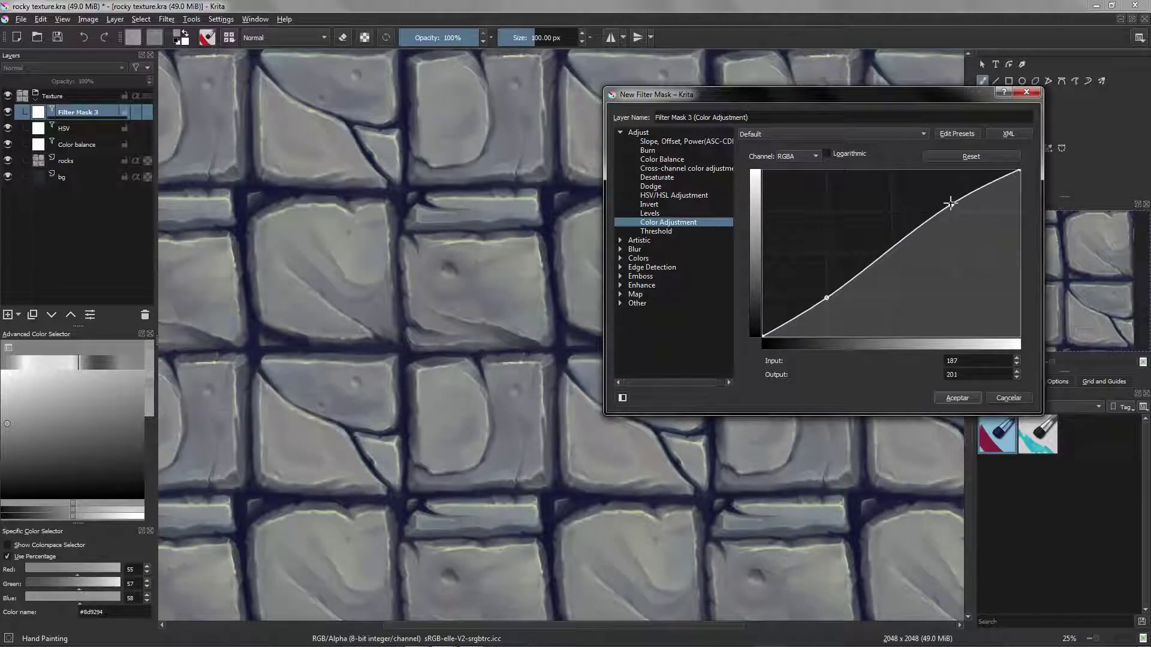
pyautogui.click(985, 183)
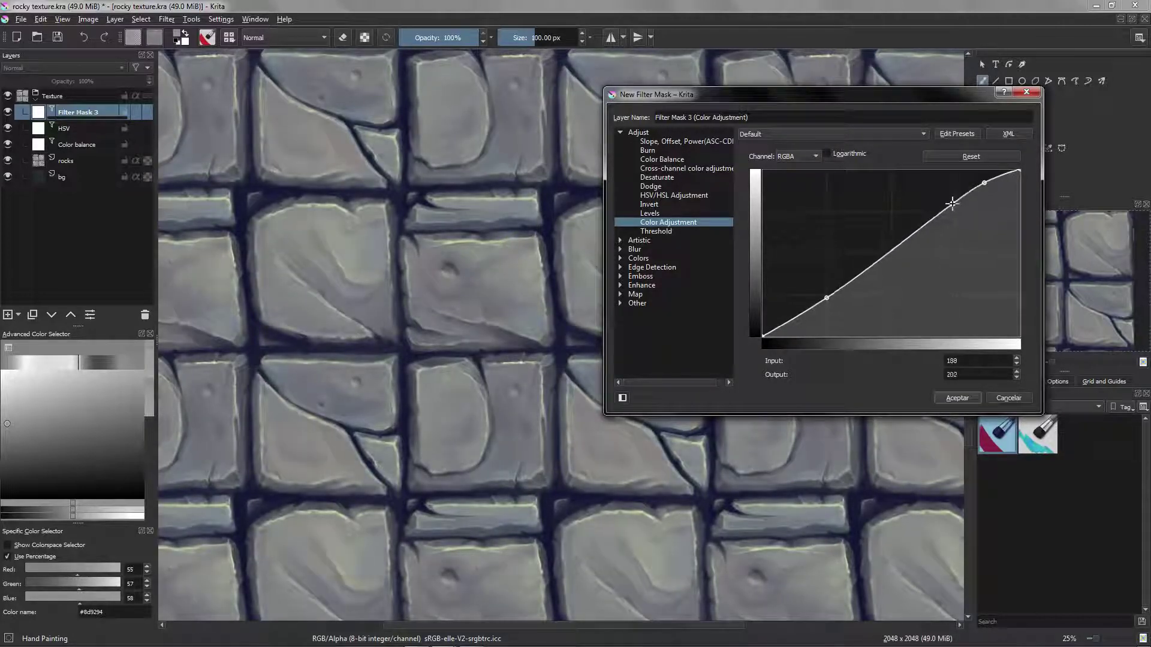
pyautogui.click(889, 250)
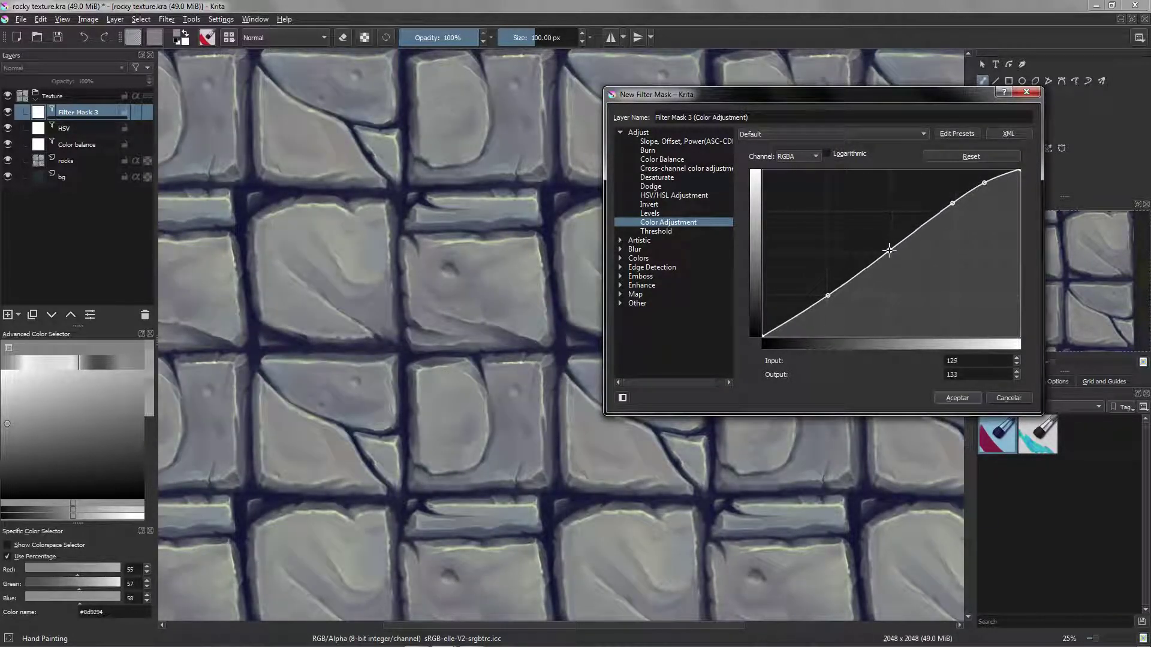
pyautogui.click(957, 398)
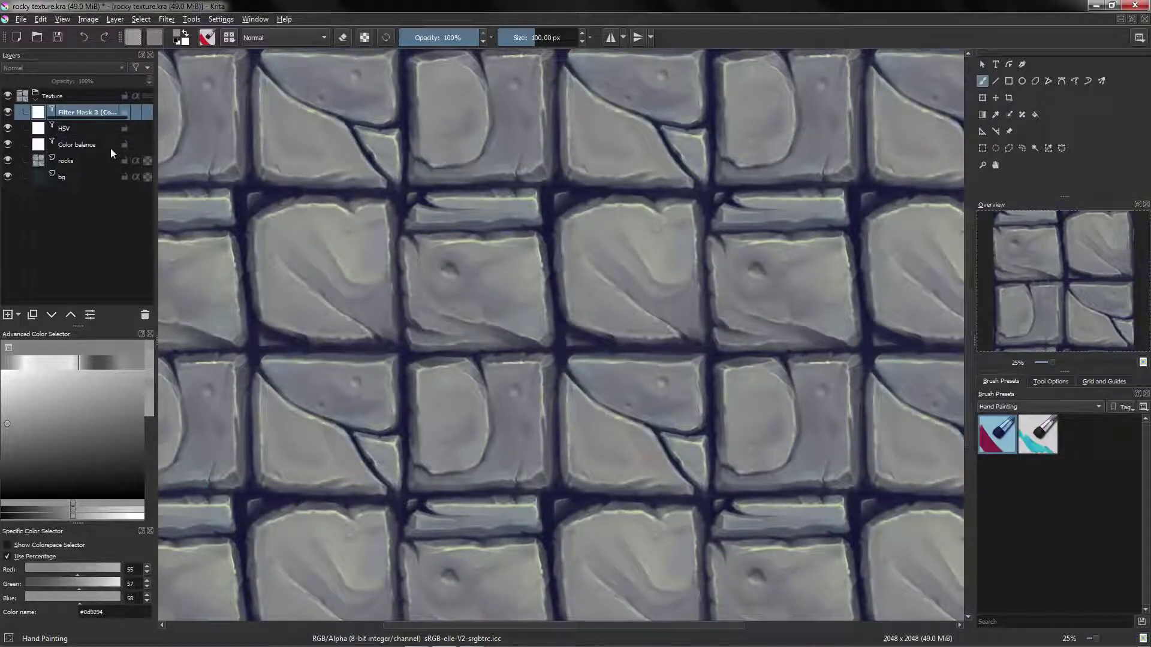
# Compare the fully adjusted texture with and without the Color balance mask at different zoom levels.
pyautogui.scroll(-1, 561, 336)
pyautogui.click(7, 144)
pyautogui.scroll(-1, 561, 336)
pyautogui.scroll(2, 561, 336)
pyautogui.click(7, 144)
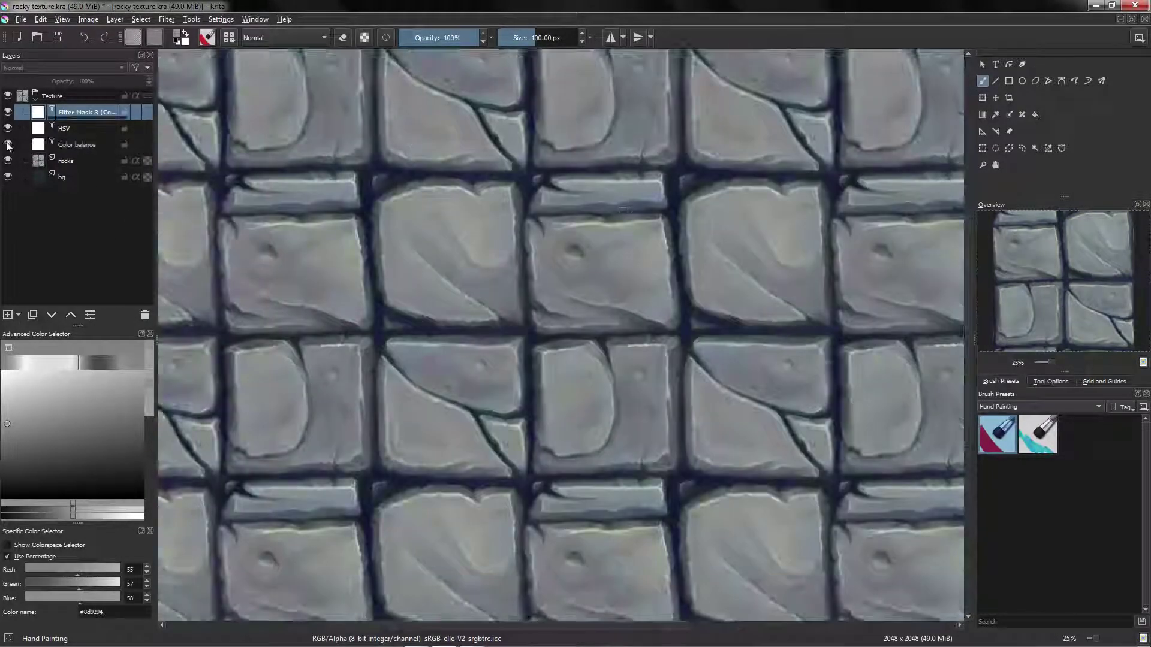
# Set the Color balance mask's highlights to red 4, green 3 and blue -3.
pyautogui.rightClick(51, 144)
pyautogui.click(72, 154)
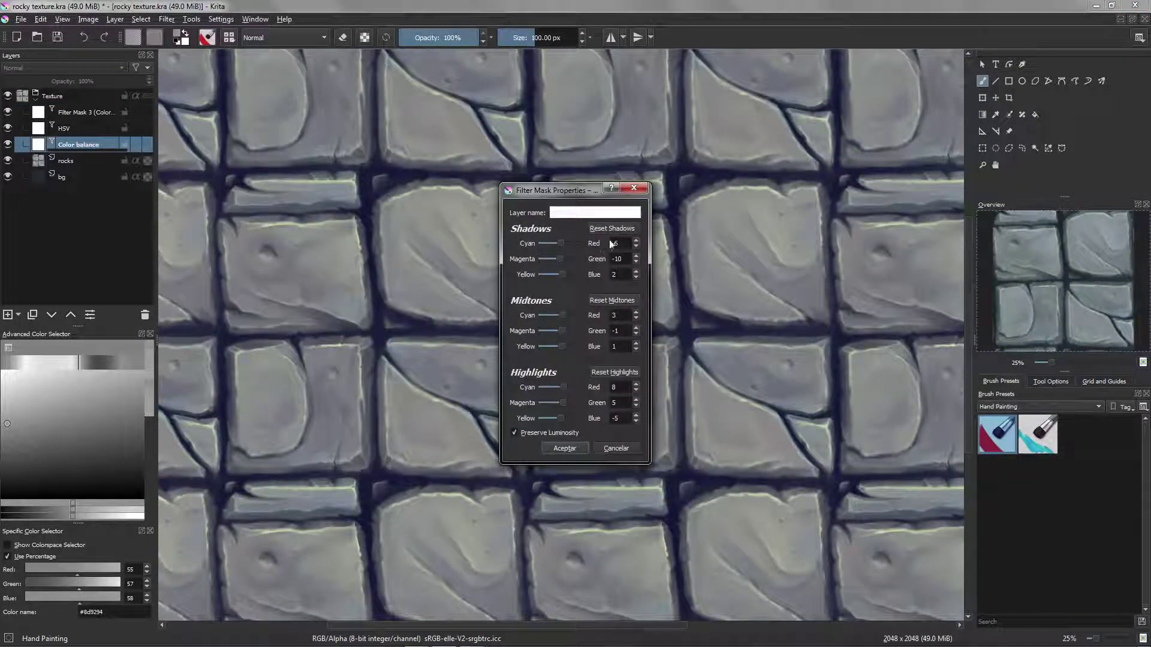
pyautogui.press('BackSpace')
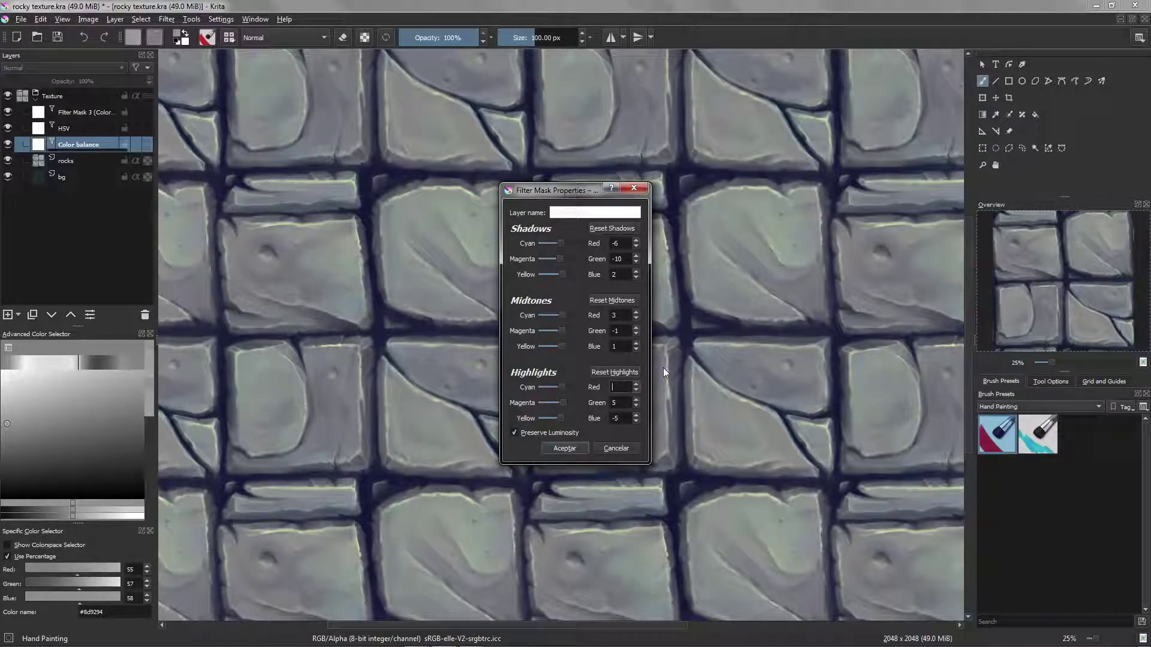
pyautogui.write('4')
pyautogui.press('Tab')
pyautogui.write('3')
pyautogui.press('Tab')
pyautogui.write('-3')
pyautogui.moveTo(628, 315); pyautogui.dragTo(591, 270)
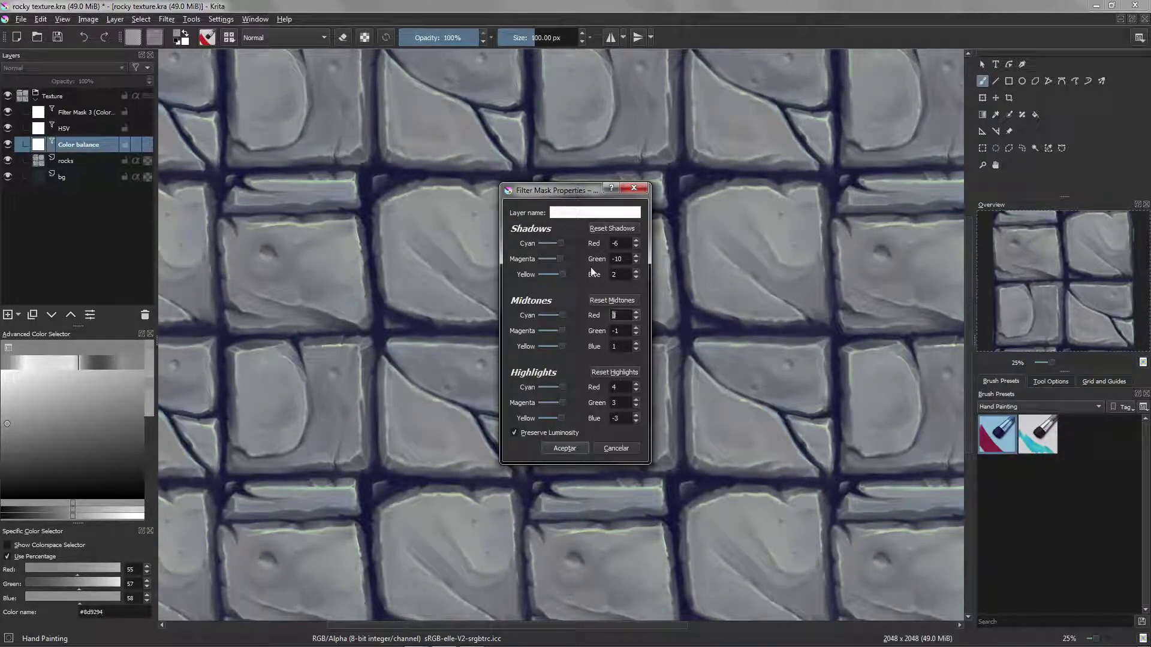
pyautogui.click(594, 449)
# Rename the third filter mask as "Color Adjustment" and hide all three filter masks in the Texture group.
pyautogui.scroll(-1, 594, 449)
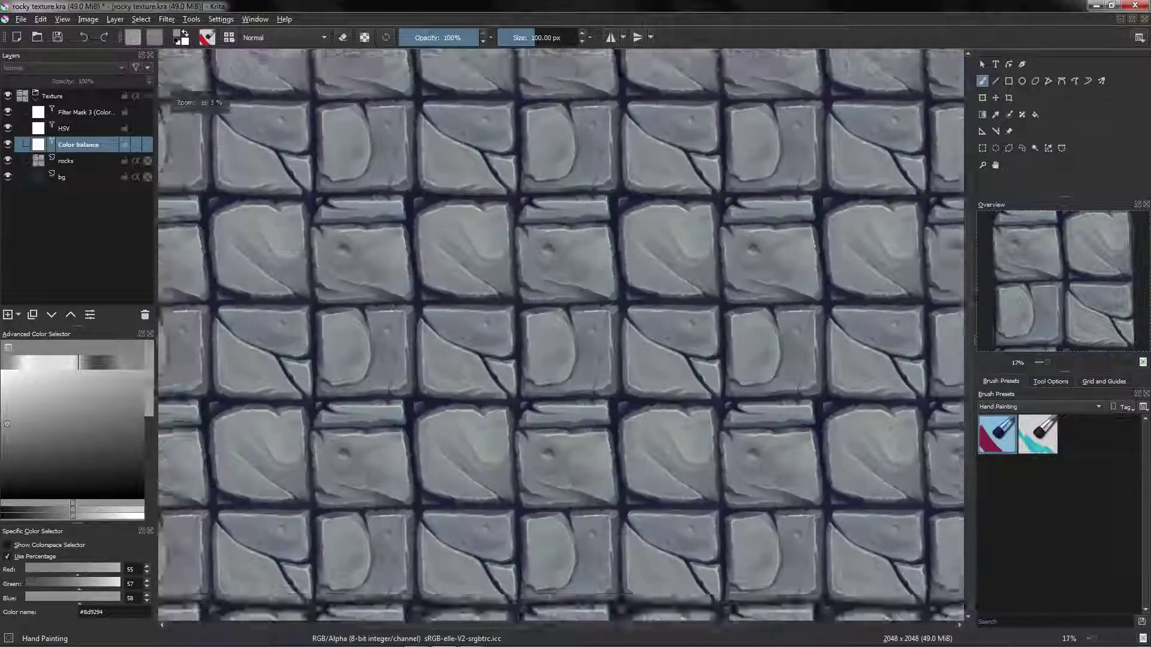
pyautogui.click(78, 112)
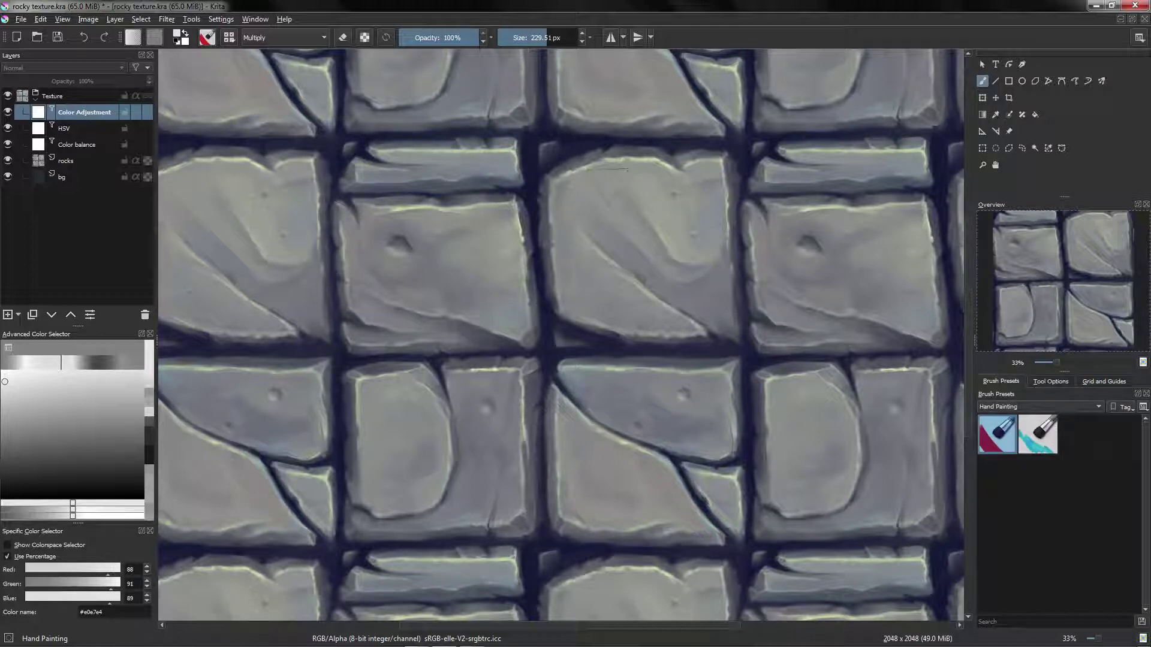
pyautogui.moveTo(634, 233); pyautogui.dragTo(623, 249)
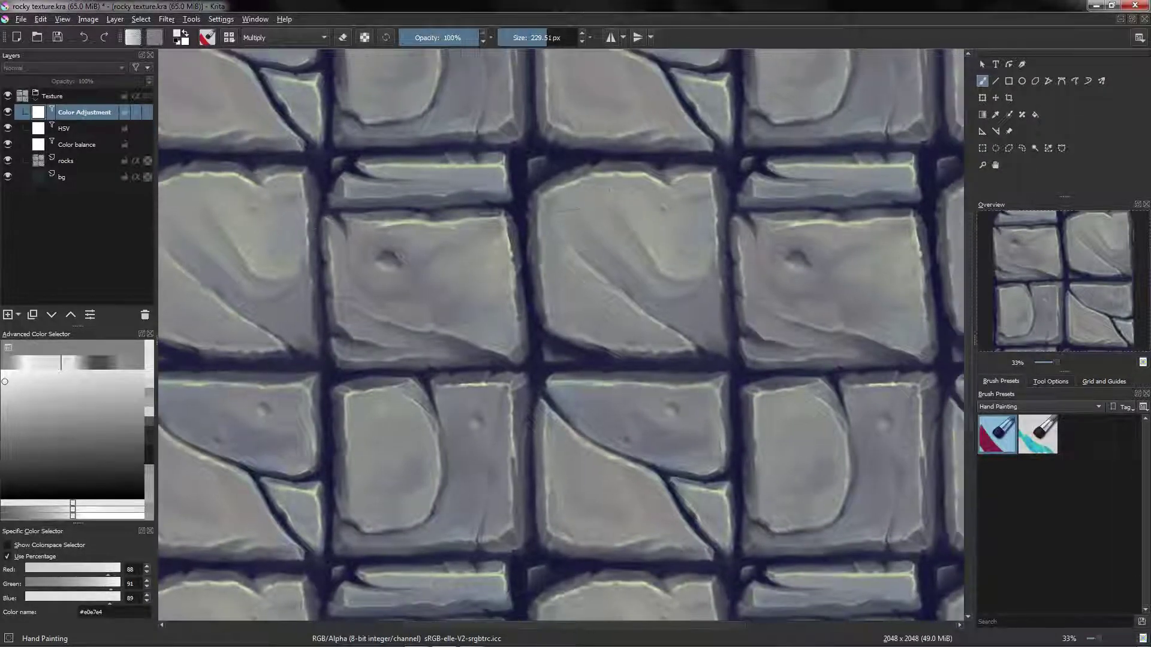
pyautogui.click(7, 113)
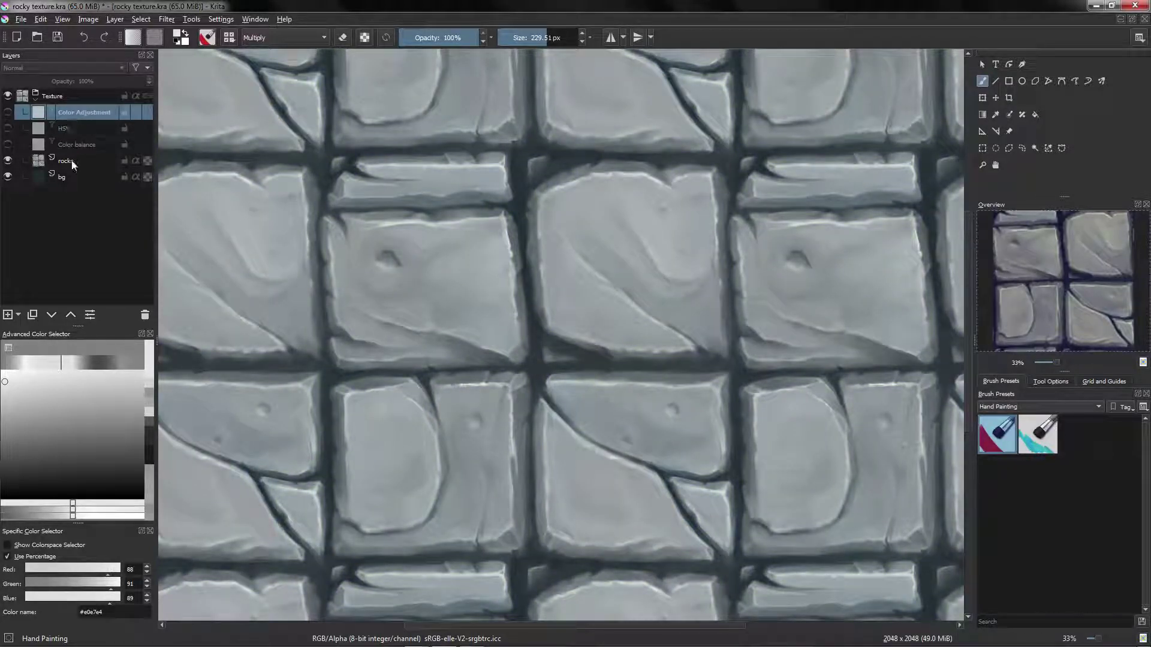
# Outline the large squarish stone beneath the cracked stone on the rocks layer with a freehand selection.
pyautogui.click(73, 162)
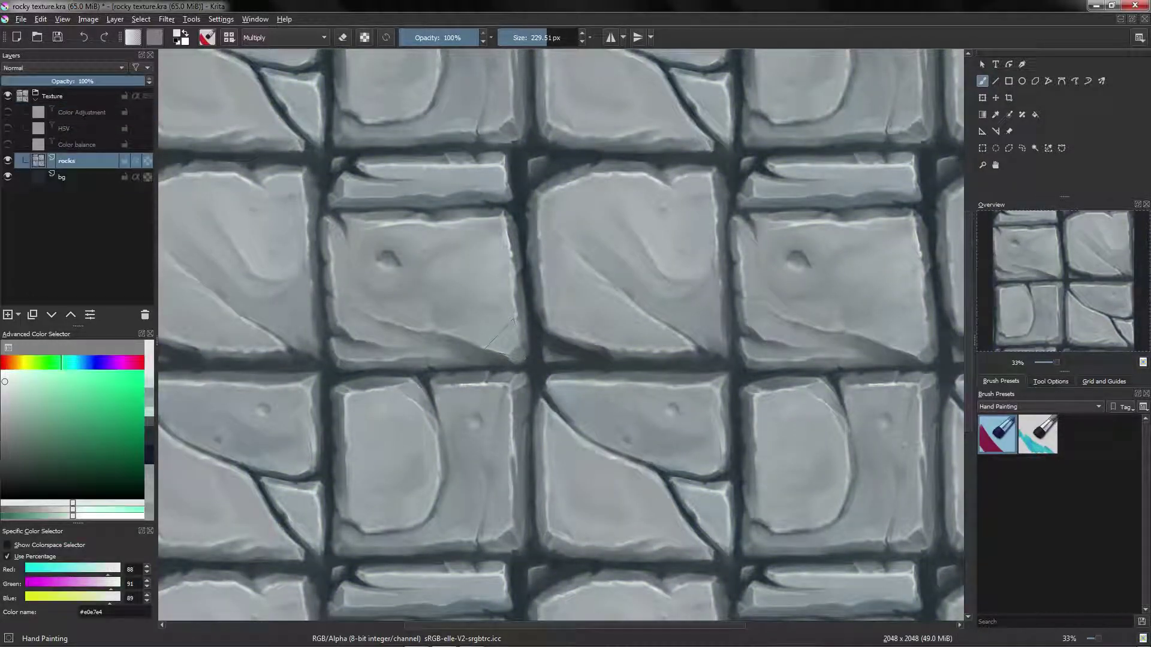
pyautogui.moveTo(535, 360); pyautogui.dragTo(534, 337)
pyautogui.moveTo(596, 316); pyautogui.dragTo(521, 400)
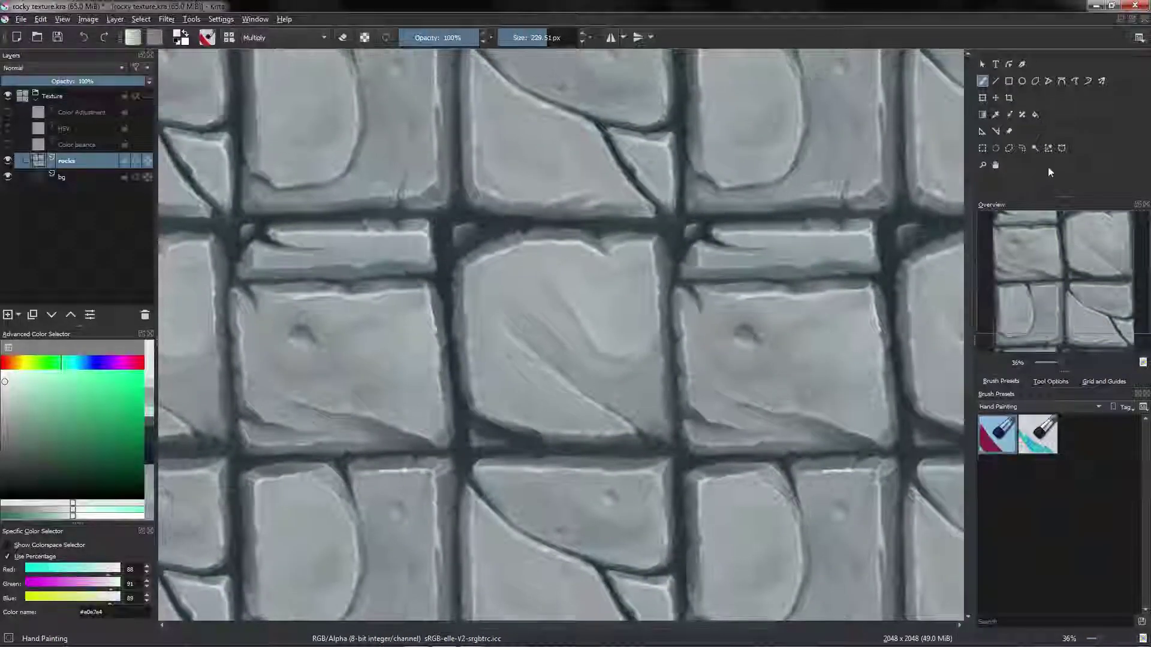
pyautogui.click(1022, 148)
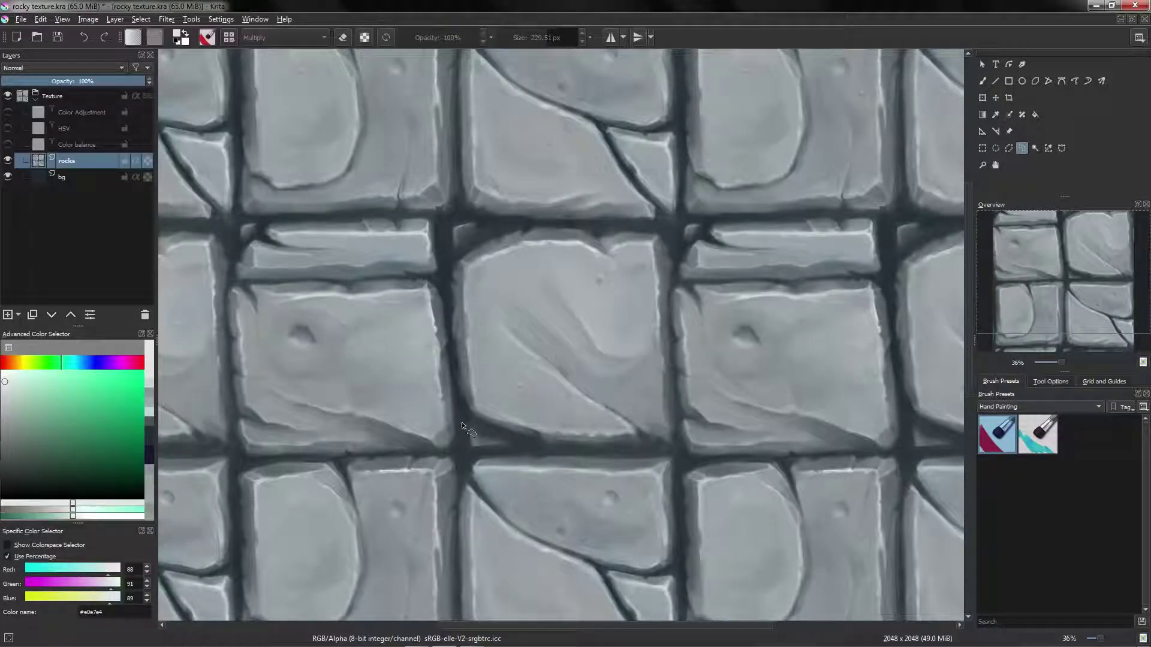
pyautogui.moveTo(462, 426); pyautogui.dragTo(481, 384)
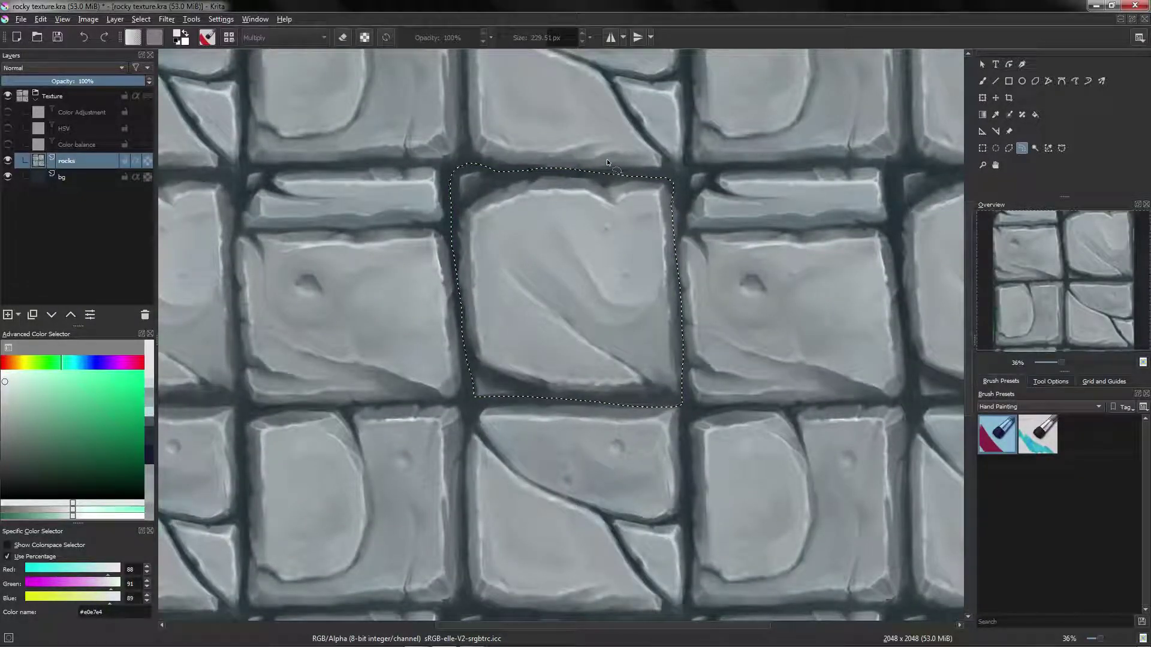
# Apply an HSV/HSL Adjustment to the selected stone with hue 11, saturation -2 and lightness -22.
pyautogui.hotkey('ctrl', 'u')
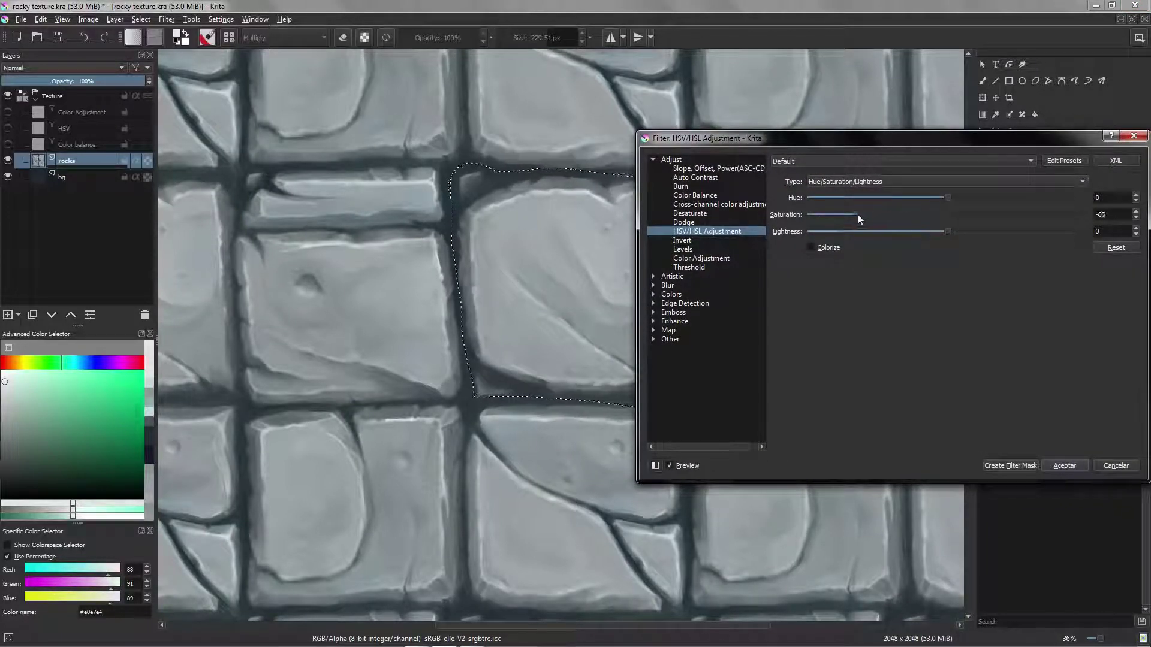
pyautogui.moveTo(811, 210); pyautogui.dragTo(1084, 226)
pyautogui.click(1129, 246)
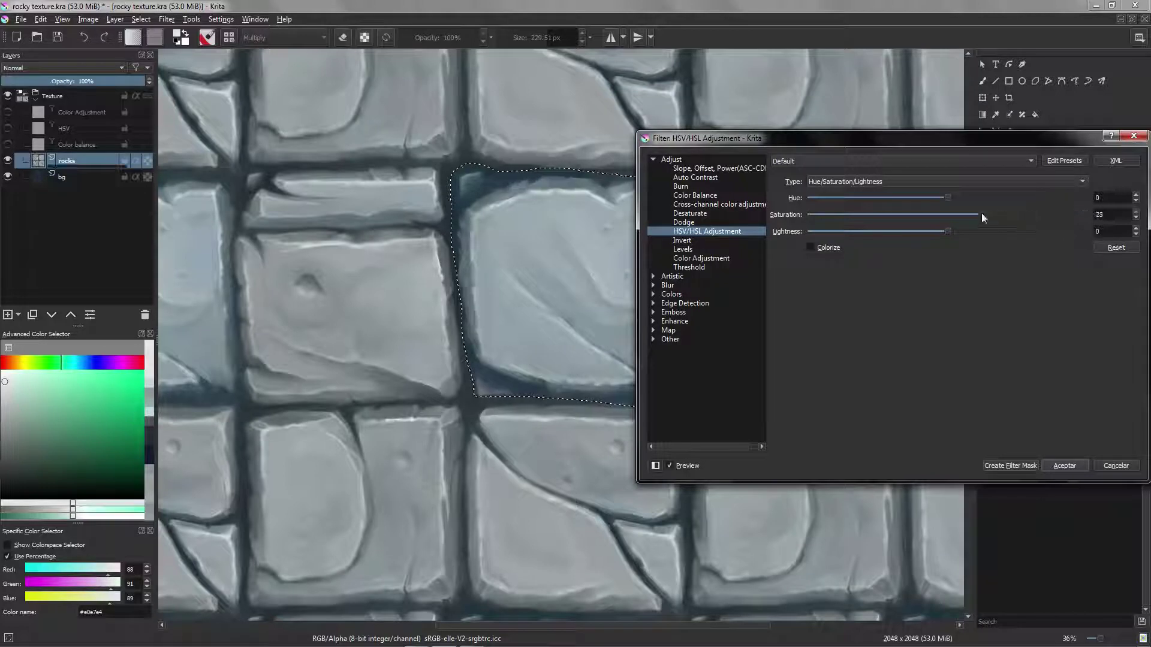
pyautogui.moveTo(947, 214)
pyautogui.mouseDown()
pyautogui.moveTo(911, 230)
pyautogui.moveTo(943, 215)
pyautogui.moveTo(937, 197)
pyautogui.moveTo(958, 200)
pyautogui.mouseUp()
pyautogui.click(916, 233)
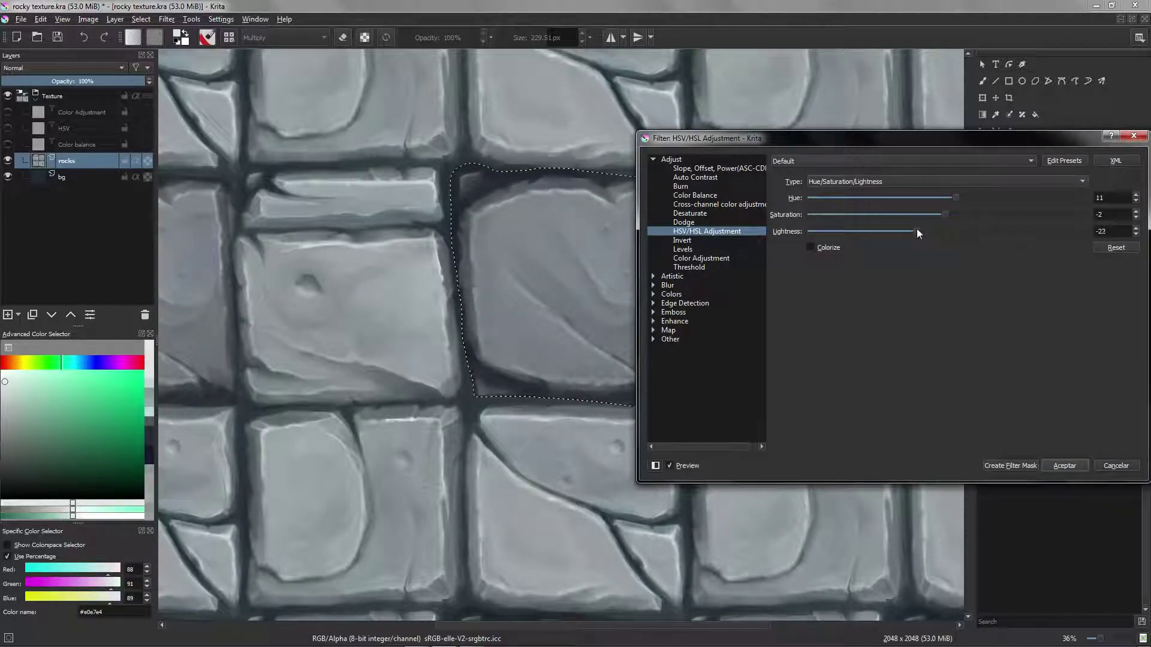
pyautogui.click(1065, 466)
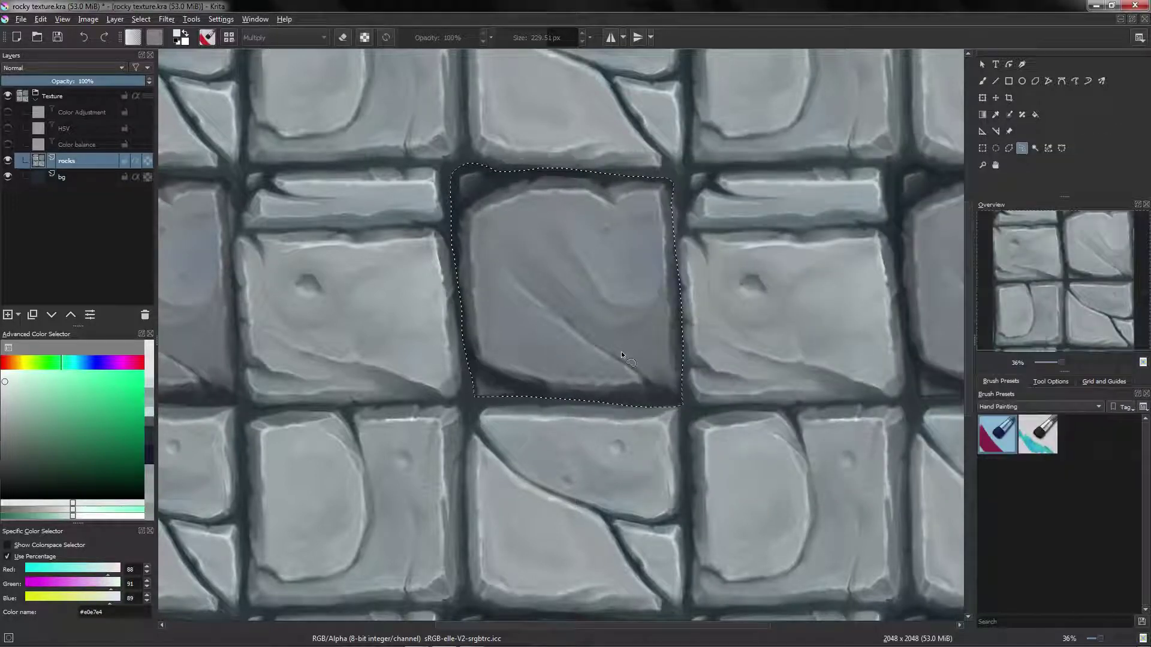
# Darken the selected stone with a Color Adjustment curve through about 66 to 60 and 191 to 182, comparing the preview.
pyautogui.hotkey('ctrl', 'alt', 'f')
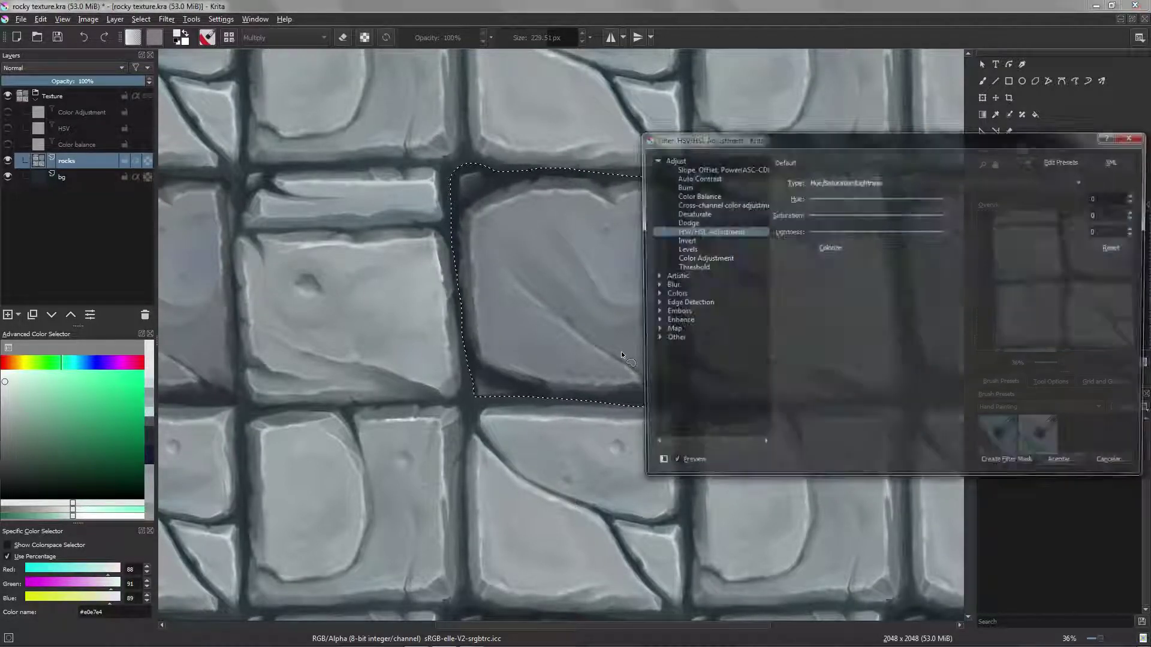
pyautogui.click(715, 260)
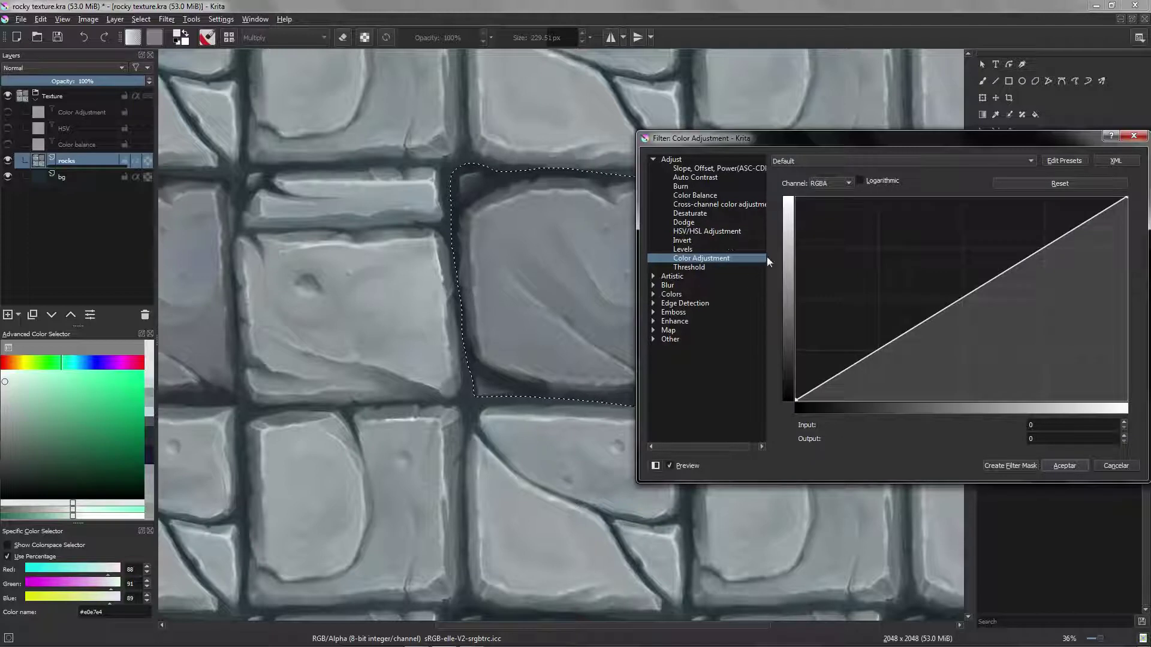
pyautogui.click(881, 353)
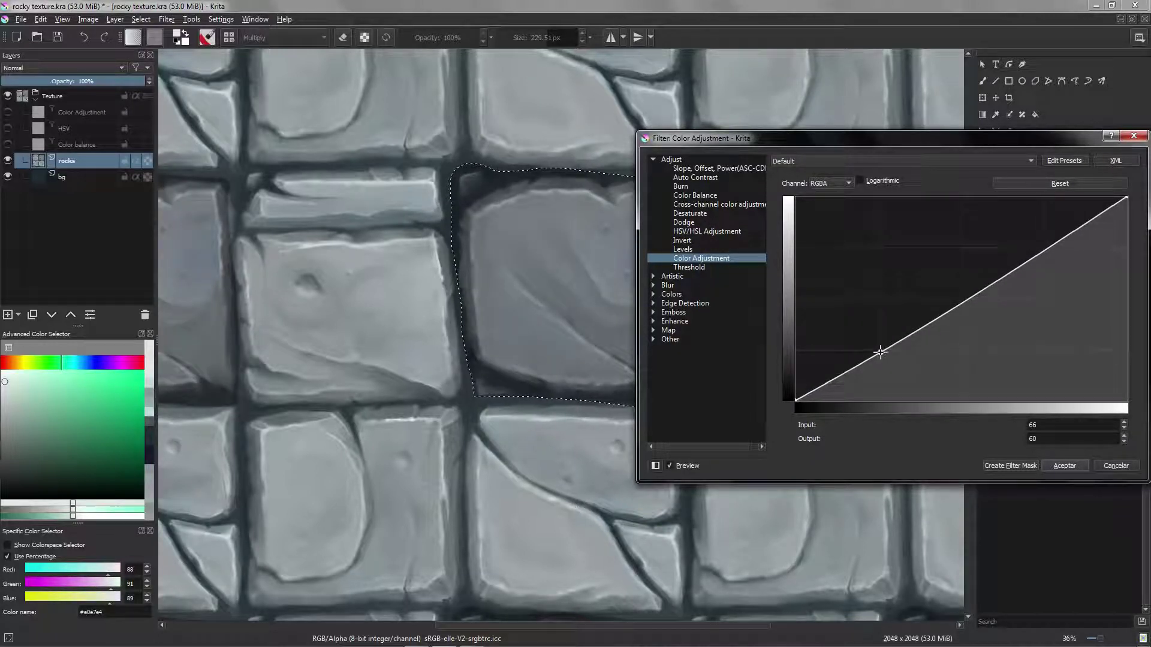
pyautogui.click(1045, 253)
pyautogui.moveTo(1046, 252); pyautogui.dragTo(1044, 255)
pyautogui.click(686, 469)
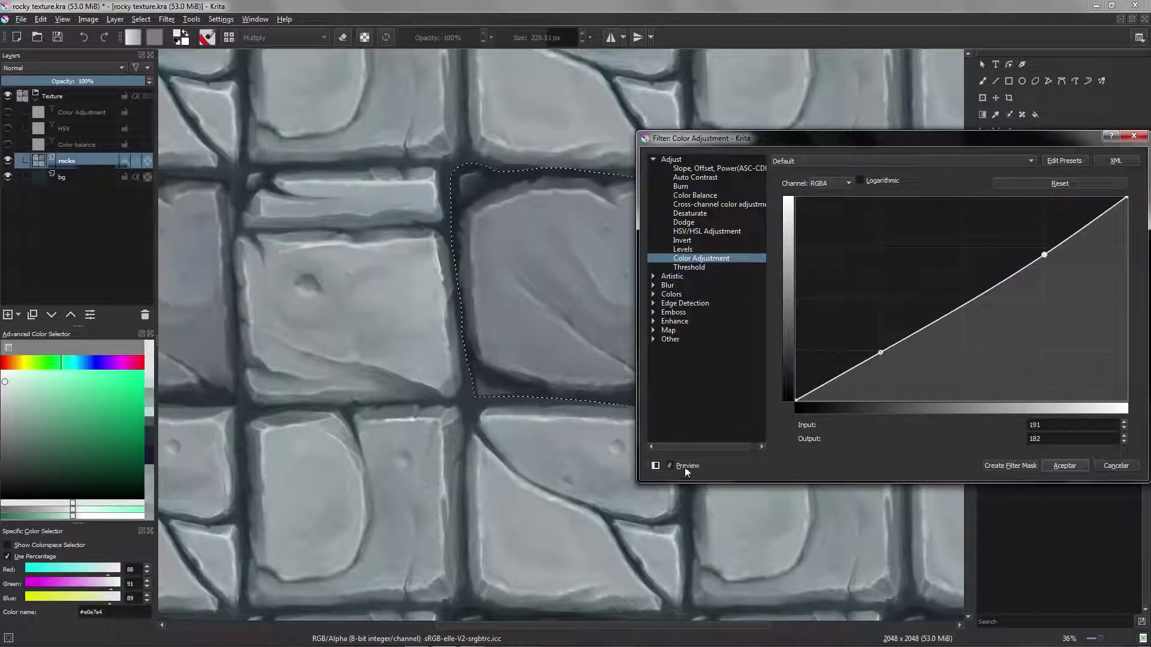
pyautogui.click(688, 469)
pyautogui.click(689, 469)
pyautogui.click(690, 469)
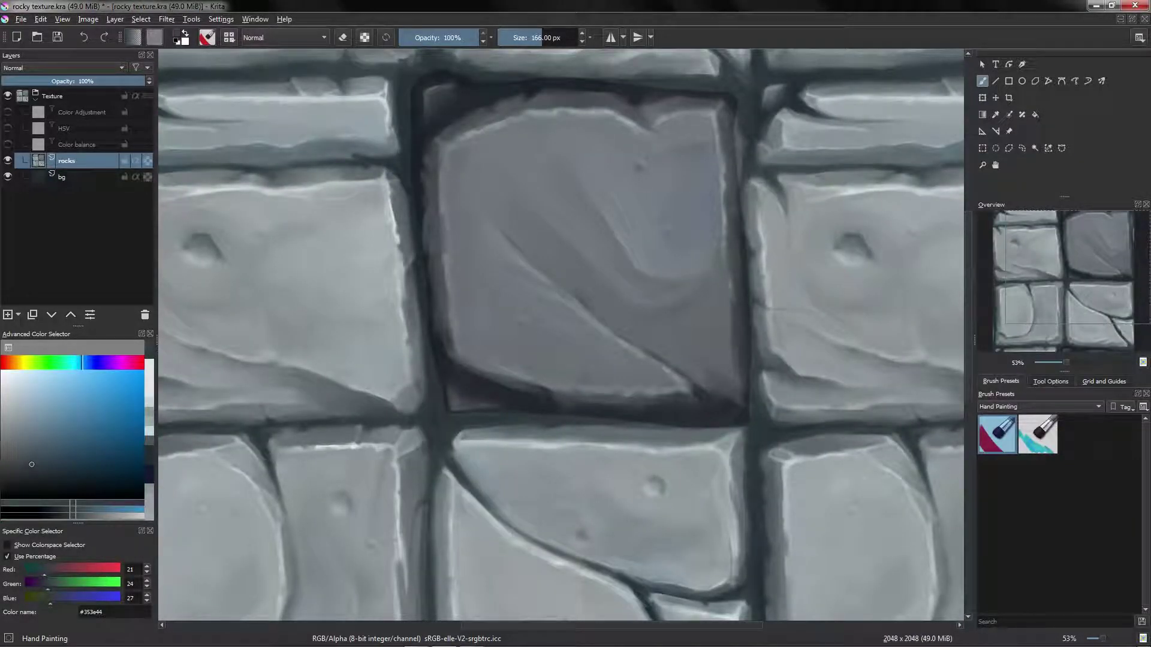
# Paint over the dark stone's lower-left edge with the dark tone sampled from the gap, using a 270 px brush.
pyautogui.keyDown('ctrl'); pyautogui.click(467, 420); pyautogui.keyUp('ctrl')
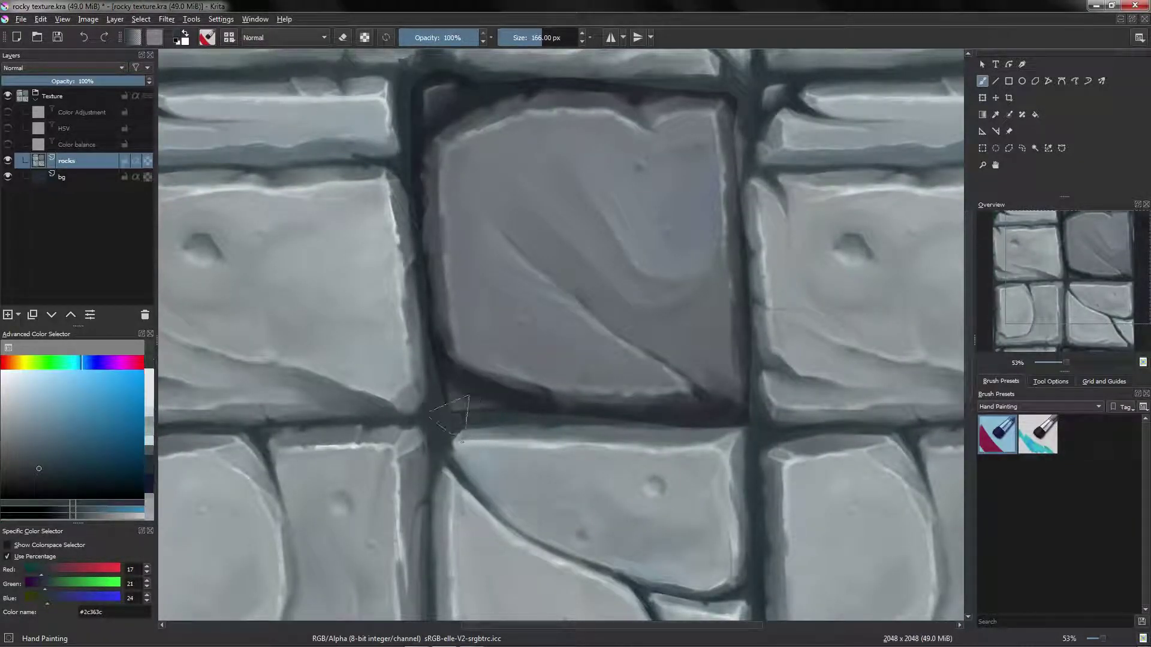
pyautogui.keyDown('ctrl'); pyautogui.click(486, 410); pyautogui.keyUp('ctrl')
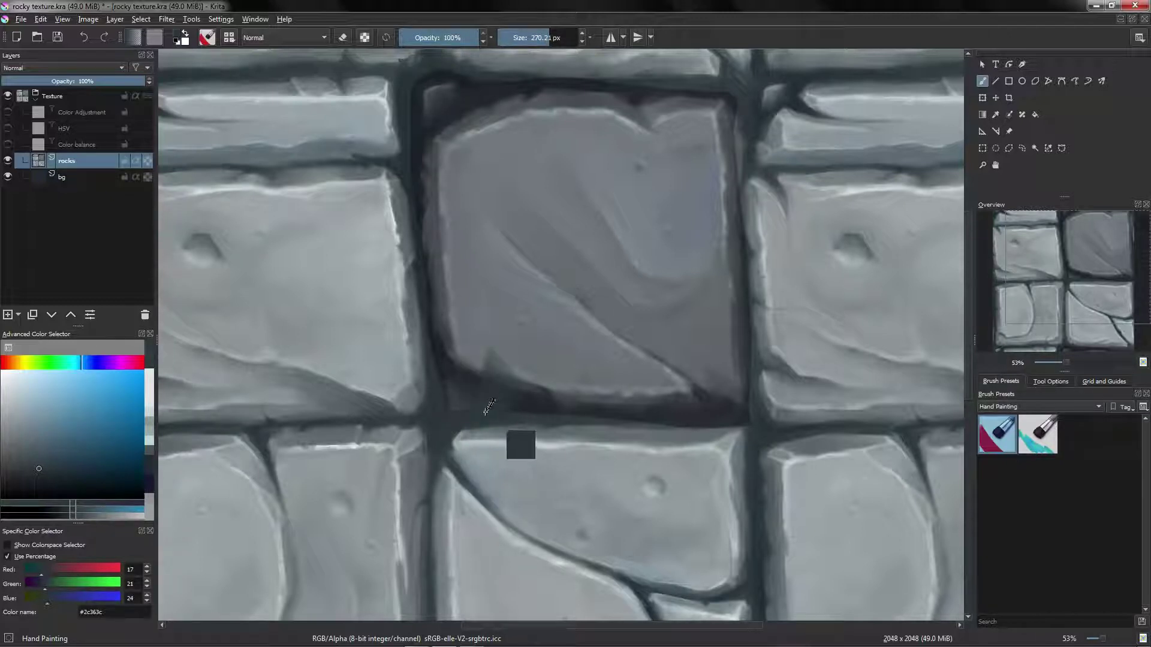
pyautogui.moveTo(503, 375)
pyautogui.mouseDown()
pyautogui.moveTo(458, 375)
pyautogui.moveTo(588, 404)
pyautogui.mouseUp()
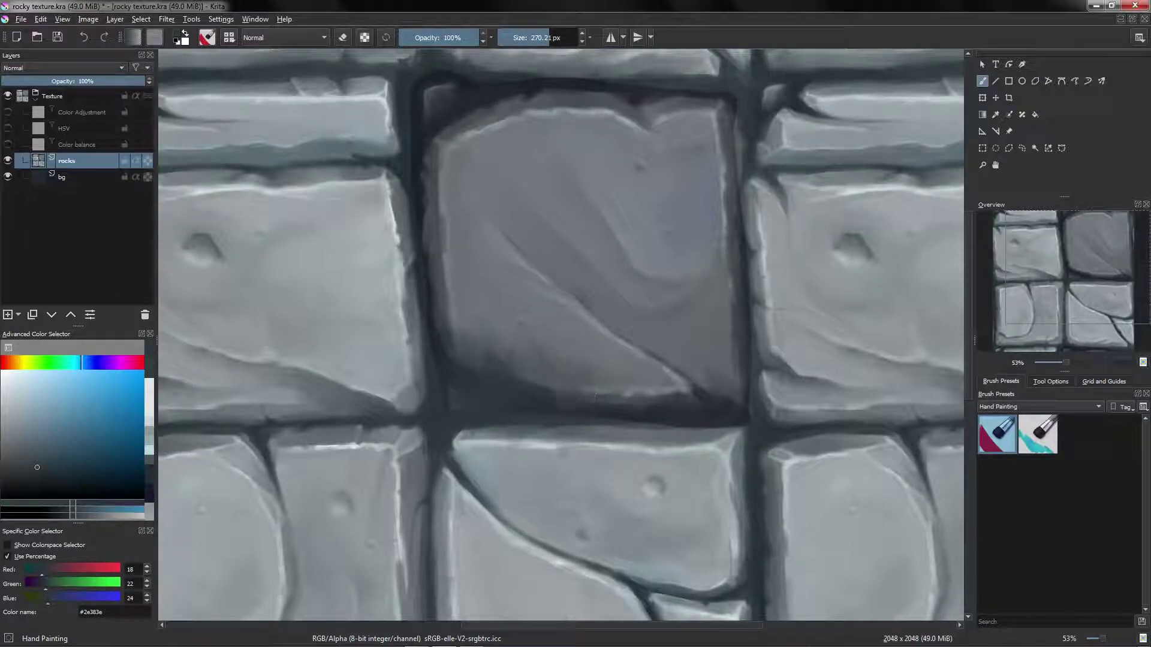
# Lower the brush opacity to 38% and blend the stone's bottom edge highlight away with sampled dark grey.
pyautogui.click(441, 38)
pyautogui.keyDown('ctrl'); pyautogui.click(590, 394); pyautogui.keyUp('ctrl')
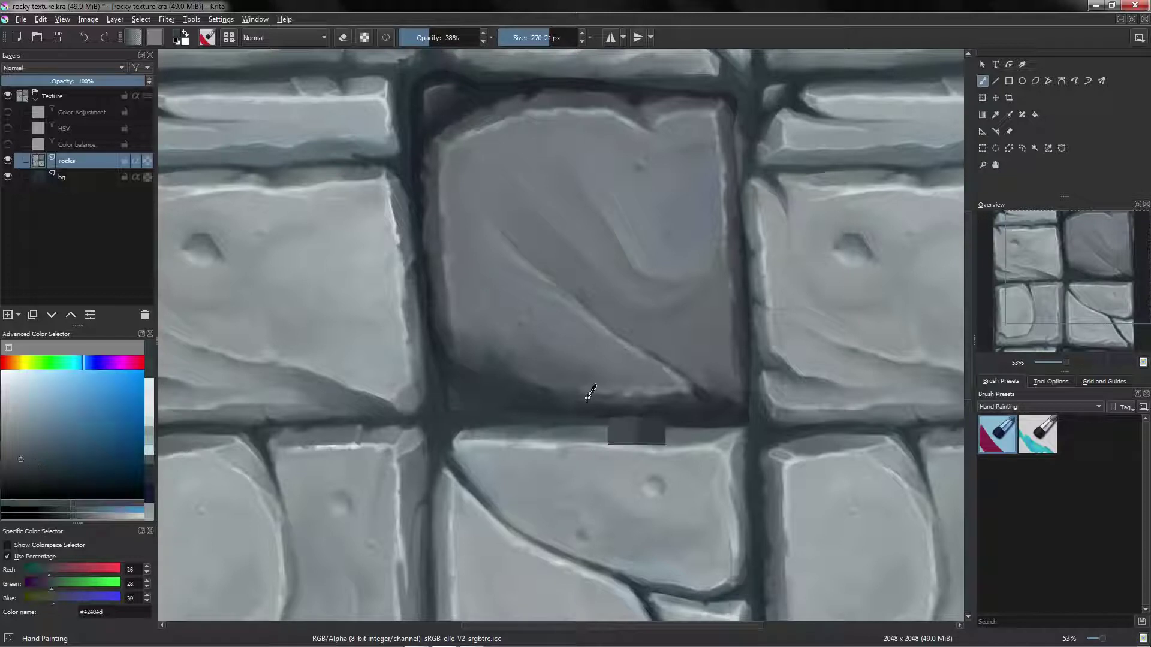
pyautogui.moveTo(605, 400)
pyautogui.mouseDown()
pyautogui.moveTo(667, 411)
pyautogui.moveTo(675, 430)
pyautogui.moveTo(689, 400)
pyautogui.mouseUp()
pyautogui.keyDown('ctrl'); pyautogui.click(578, 418); pyautogui.keyUp('ctrl')
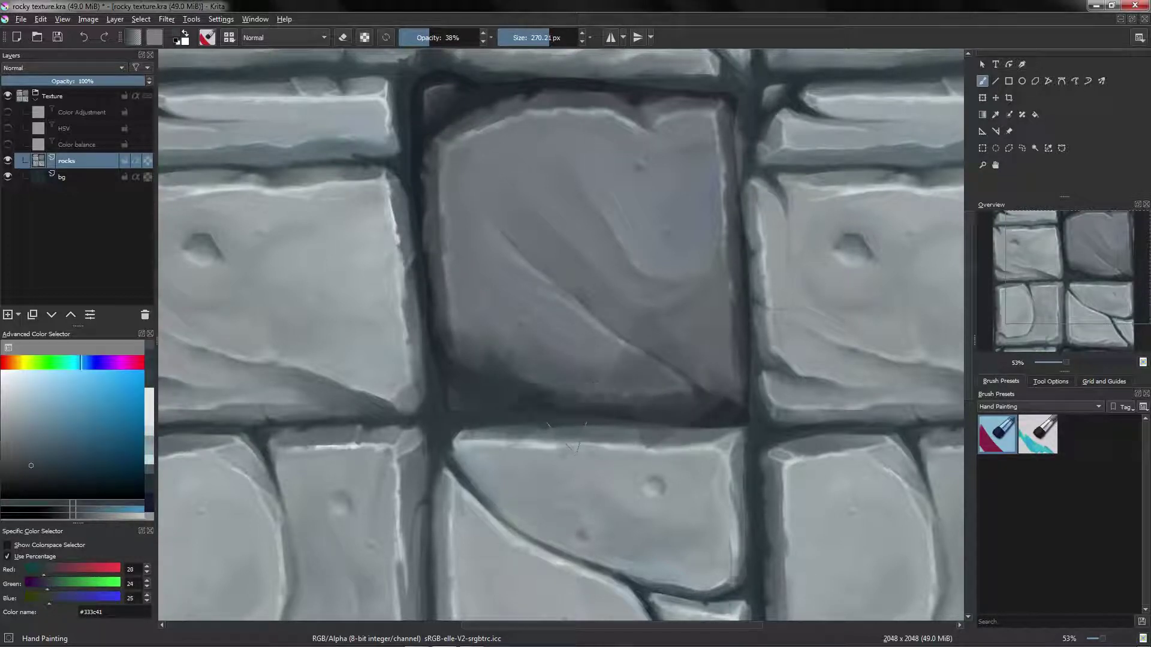
# Darken the stone's lower-right corner with dark tones sampled from the adjoining gap.
pyautogui.moveTo(591, 419)
pyautogui.mouseDown()
pyautogui.moveTo(635, 418)
pyautogui.moveTo(593, 253)
pyautogui.moveTo(640, 294)
pyautogui.mouseUp()
pyautogui.moveTo(641, 294); pyautogui.dragTo(641, 299)
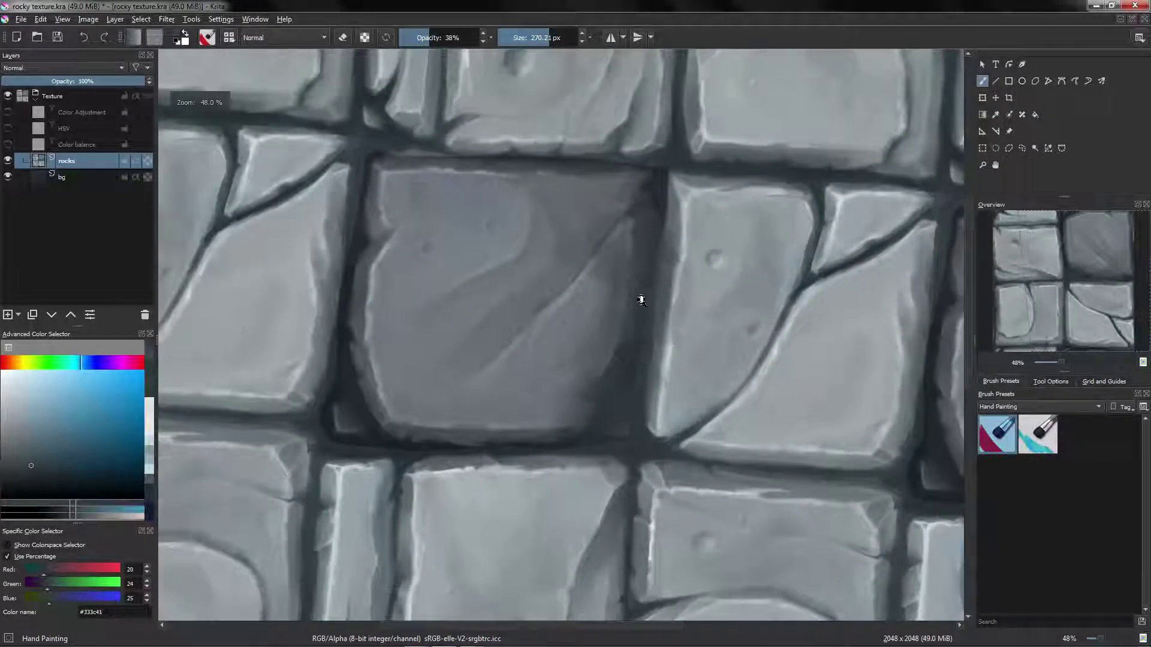
pyautogui.keyDown('ctrl'); pyautogui.click(656, 187); pyautogui.keyUp('ctrl')
pyautogui.moveTo(652, 225)
pyautogui.mouseDown()
pyautogui.moveTo(667, 185)
pyautogui.moveTo(590, 191)
pyautogui.mouseUp()
pyautogui.keyDown('ctrl'); pyautogui.click(660, 190); pyautogui.keyUp('ctrl')
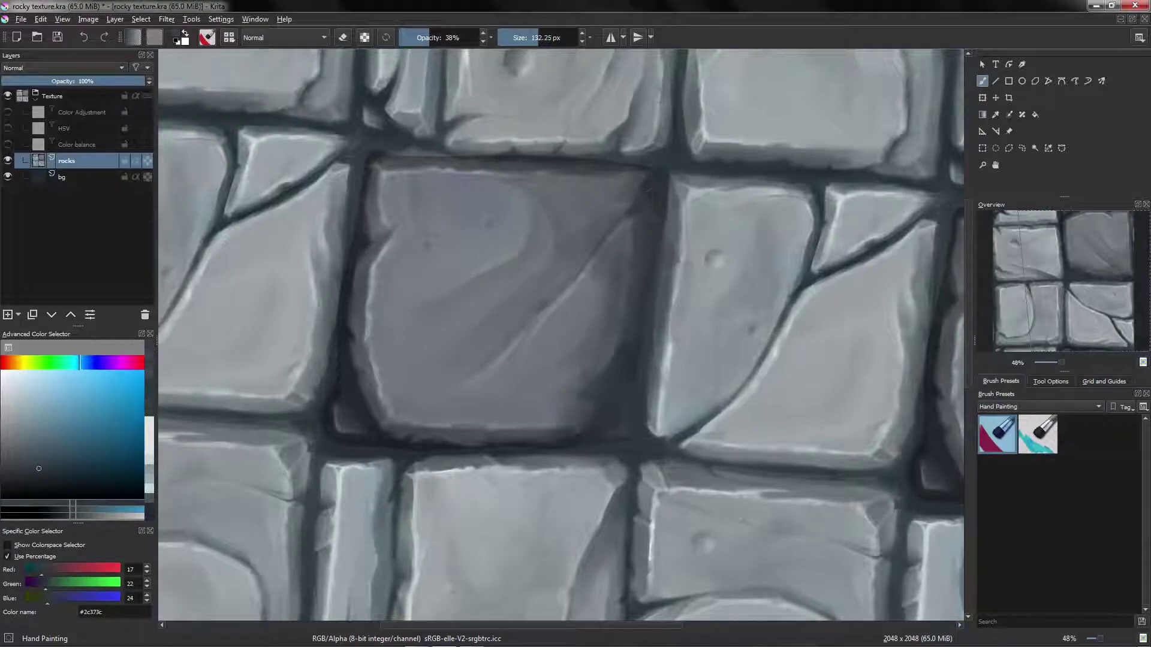
# Fade the lower part of the dark stone softly into the gap with sampled shadow and stone greys.
pyautogui.keyDown('ctrl'); pyautogui.click(645, 207); pyautogui.keyUp('ctrl')
pyautogui.moveTo(672, 178)
pyautogui.mouseDown()
pyautogui.moveTo(670, 210)
pyautogui.moveTo(573, 365)
pyautogui.mouseUp()
pyautogui.moveTo(601, 253)
pyautogui.mouseDown()
pyautogui.moveTo(529, 339)
pyautogui.moveTo(512, 294)
pyautogui.mouseUp()
pyautogui.keyDown('ctrl'); pyautogui.click(533, 408); pyautogui.keyUp('ctrl')
pyautogui.moveTo(579, 345); pyautogui.dragTo(608, 310)
pyautogui.keyDown('ctrl'); pyautogui.click(539, 317); pyautogui.keyUp('ctrl')
pyautogui.moveTo(599, 240)
pyautogui.mouseDown()
pyautogui.moveTo(694, 270)
pyautogui.moveTo(653, 234)
pyautogui.moveTo(590, 269)
pyautogui.moveTo(678, 362)
pyautogui.moveTo(690, 330)
pyautogui.mouseUp()
pyautogui.keyDown('ctrl'); pyautogui.click(645, 263); pyautogui.keyUp('ctrl')
# Paint out the light highlight along the dark stone's right edge with sampled dark gap tones.
pyautogui.keyDown('ctrl'); pyautogui.click(670, 180); pyautogui.keyUp('ctrl')
pyautogui.moveTo(661, 183)
pyautogui.mouseDown()
pyautogui.moveTo(661, 330)
pyautogui.moveTo(658, 232)
pyautogui.mouseUp()
pyautogui.moveTo(698, 108)
pyautogui.mouseDown()
pyautogui.moveTo(682, 223)
pyautogui.moveTo(665, 240)
pyautogui.moveTo(670, 216)
pyautogui.moveTo(663, 243)
pyautogui.moveTo(663, 332)
pyautogui.mouseUp()
pyautogui.keyDown('ctrl'); pyautogui.click(661, 257); pyautogui.keyUp('ctrl')
pyautogui.keyDown('ctrl'); pyautogui.click(670, 222); pyautogui.keyUp('ctrl')
pyautogui.keyDown('ctrl'); pyautogui.click(689, 235); pyautogui.keyUp('ctrl')
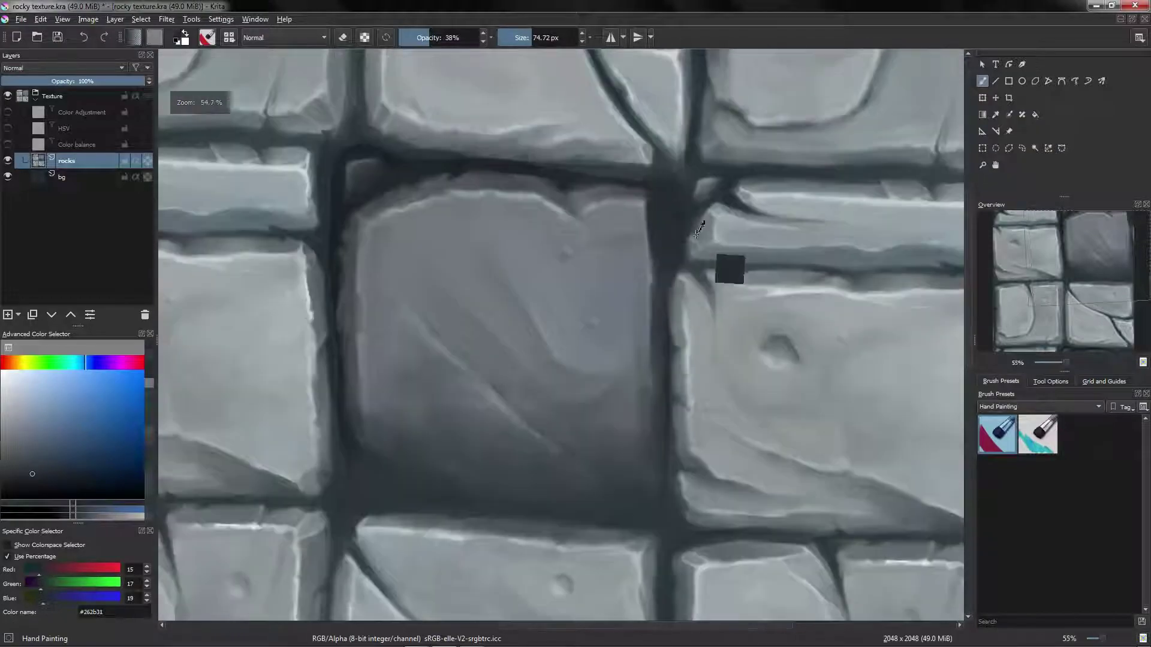
pyautogui.moveTo(678, 240)
pyautogui.mouseDown()
pyautogui.moveTo(478, 324)
pyautogui.moveTo(635, 281)
pyautogui.moveTo(647, 326)
pyautogui.moveTo(599, 225)
pyautogui.mouseUp()
# Blend the transition between the stone's lit face and its shadowed lower part with sampled mid greys.
pyautogui.keyDown('ctrl'); pyautogui.click(599, 225); pyautogui.keyUp('ctrl')
pyautogui.moveTo(515, 297); pyautogui.dragTo(516, 330)
pyautogui.keyDown('ctrl'); pyautogui.click(533, 306); pyautogui.keyUp('ctrl')
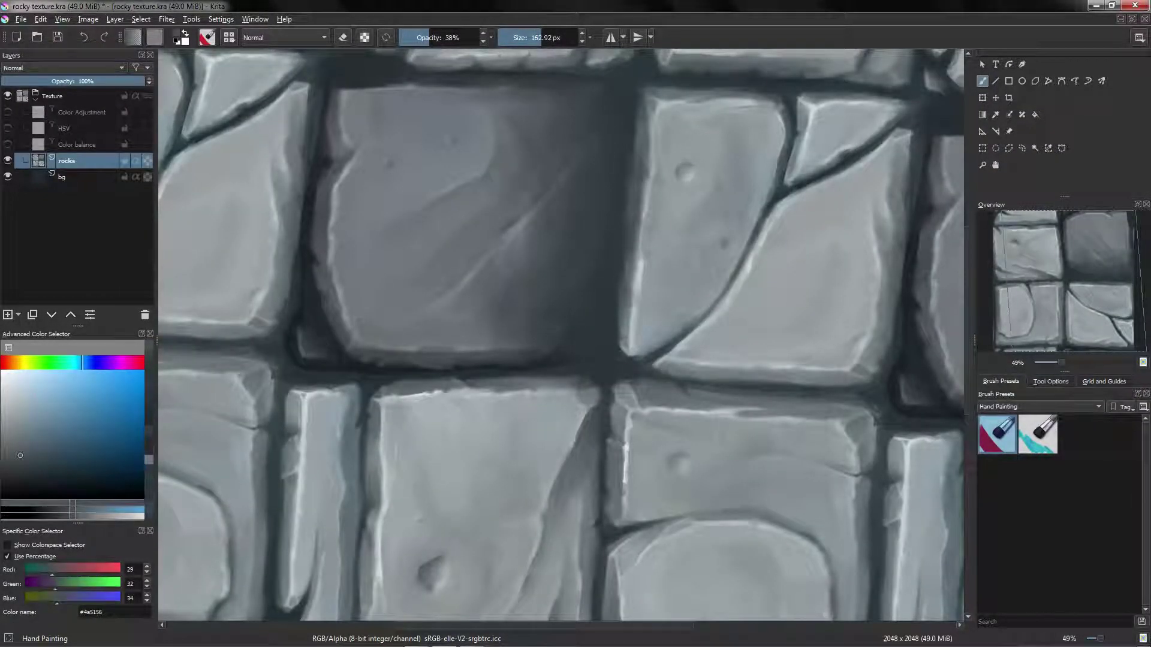
pyautogui.moveTo(535, 169)
pyautogui.mouseDown()
pyautogui.moveTo(609, 208)
pyautogui.moveTo(655, 431)
pyautogui.mouseUp()
# Refine the dark stone's left edge and the gap beside it with sampled tones, reducing the brush to about 35 px.
pyautogui.keyDown('ctrl'); pyautogui.click(462, 453); pyautogui.keyUp('ctrl')
pyautogui.moveTo(462, 446); pyautogui.dragTo(420, 447)
pyautogui.keyDown('ctrl'); pyautogui.click(462, 443); pyautogui.keyUp('ctrl')
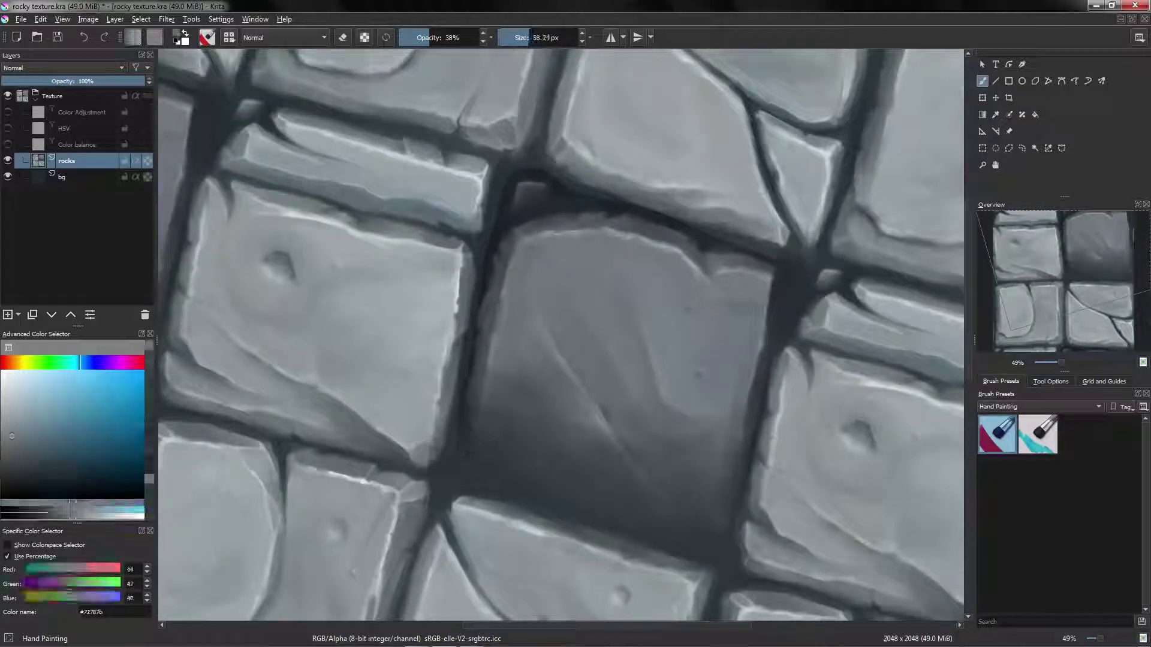
pyautogui.scroll(2, 464, 446)
pyautogui.keyDown('ctrl'); pyautogui.click(461, 419); pyautogui.keyUp('ctrl')
pyautogui.keyDown('ctrl'); pyautogui.click(465, 383); pyautogui.keyUp('ctrl')
pyautogui.moveTo(465, 378)
pyautogui.mouseDown()
pyautogui.moveTo(447, 396)
pyautogui.moveTo(476, 328)
pyautogui.moveTo(493, 355)
pyautogui.moveTo(522, 367)
pyautogui.moveTo(559, 447)
pyautogui.mouseUp()
pyautogui.keyDown('ctrl'); pyautogui.click(532, 388); pyautogui.keyUp('ctrl')
pyautogui.scroll(2, 536, 391)
pyautogui.keyDown('ctrl'); pyautogui.click(542, 408); pyautogui.keyUp('ctrl')
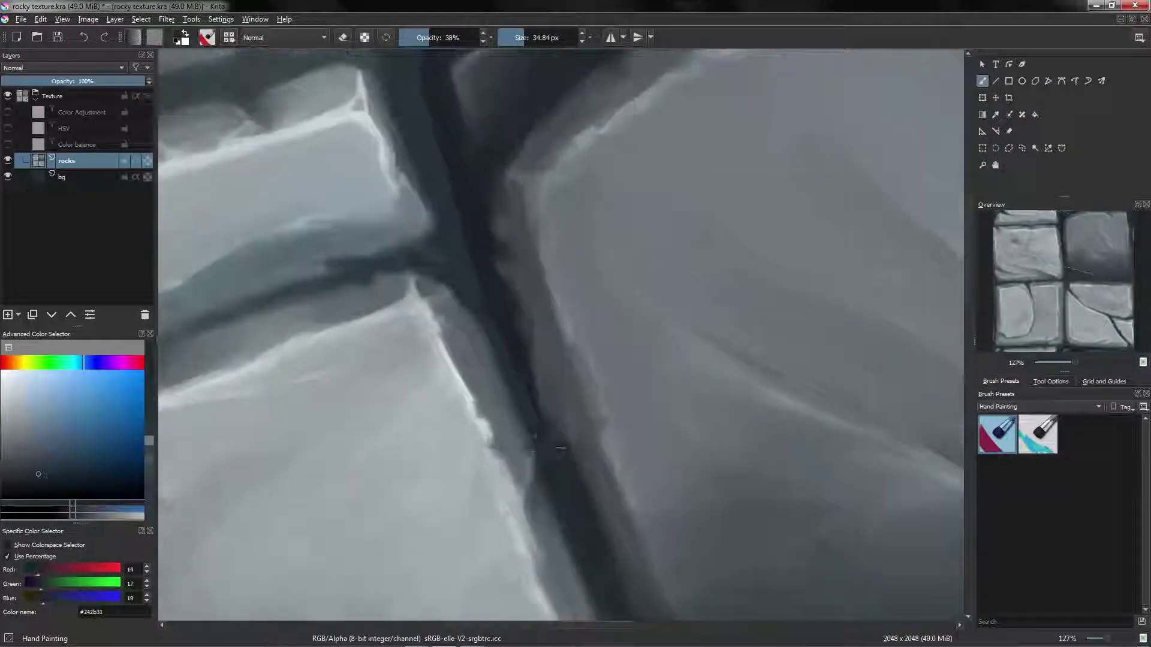
# Repaint the gap around the small chip at the dark stone's upper-left corner with sampled dark tones.
pyautogui.keyDown('ctrl'); pyautogui.click(510, 341); pyautogui.keyUp('ctrl')
pyautogui.moveTo(487, 289); pyautogui.dragTo(522, 398)
pyautogui.keyDown('ctrl'); pyautogui.click(520, 397); pyautogui.keyUp('ctrl')
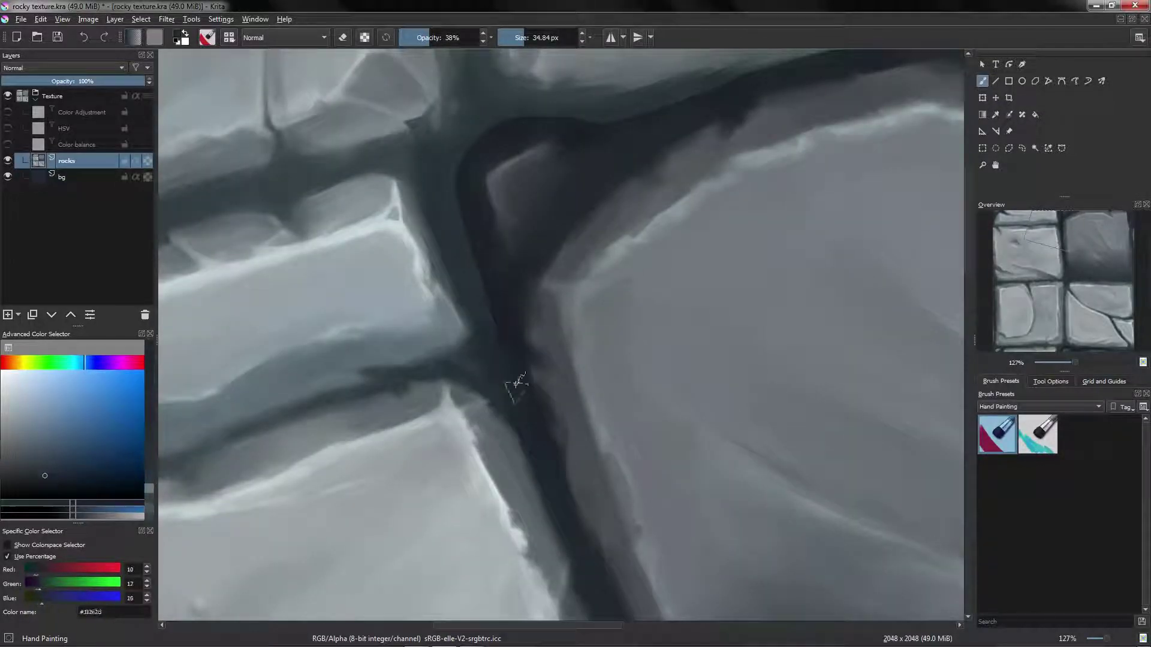
pyautogui.keyDown('ctrl'); pyautogui.click(487, 300); pyautogui.keyUp('ctrl')
pyautogui.moveTo(486, 293); pyautogui.dragTo(516, 293)
pyautogui.keyDown('ctrl'); pyautogui.click(498, 310); pyautogui.keyUp('ctrl')
pyautogui.moveTo(465, 368)
pyautogui.mouseDown()
pyautogui.moveTo(476, 333)
pyautogui.moveTo(457, 163)
pyautogui.mouseUp()
pyautogui.keyDown('ctrl'); pyautogui.click(460, 174); pyautogui.keyUp('ctrl')
pyautogui.moveTo(474, 204)
pyautogui.mouseDown()
pyautogui.moveTo(499, 157)
pyautogui.moveTo(474, 335)
pyautogui.moveTo(496, 391)
pyautogui.mouseUp()
# Smooth the gap between the corner chip and the cracked stone above with dark tones, using a 40 px brush.
pyautogui.scroll(-3, 475, 355)
pyautogui.scroll(1, 475, 354)
pyautogui.scroll(2, 477, 360)
pyautogui.keyDown('ctrl'); pyautogui.click(470, 336); pyautogui.keyUp('ctrl')
pyautogui.moveTo(469, 336); pyautogui.dragTo(445, 336)
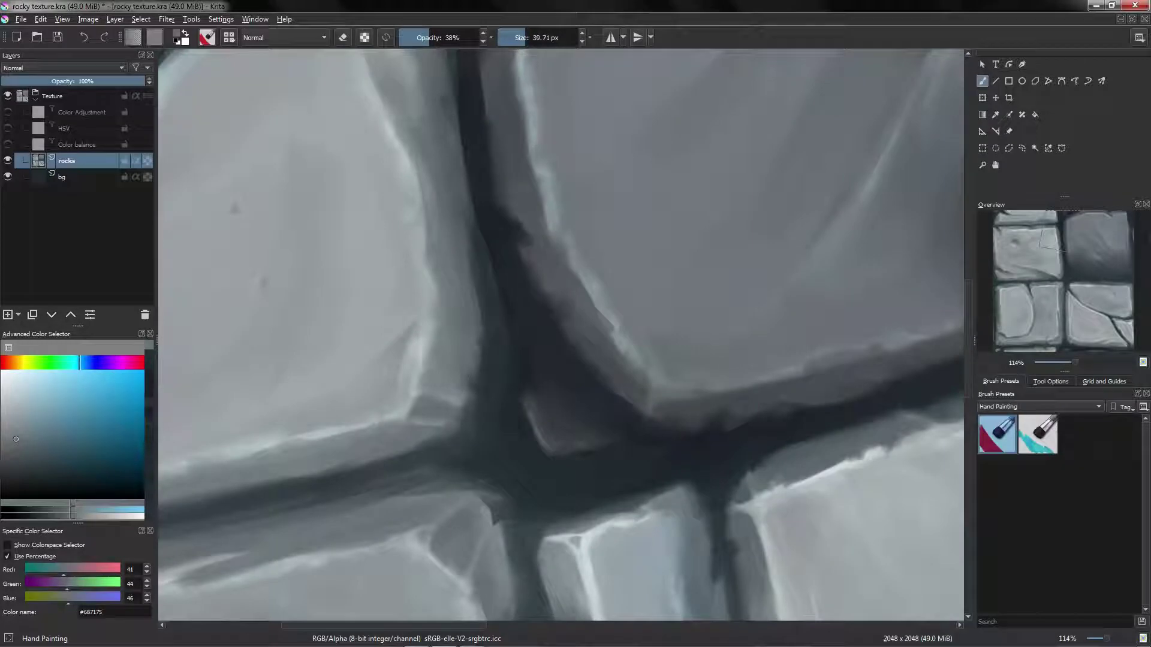
pyautogui.keyDown('ctrl'); pyautogui.click(520, 414); pyautogui.keyUp('ctrl')
pyautogui.moveTo(508, 435)
pyautogui.mouseDown()
pyautogui.moveTo(503, 279)
pyautogui.moveTo(484, 229)
pyautogui.mouseUp()
pyautogui.keyDown('ctrl'); pyautogui.click(504, 339); pyautogui.keyUp('ctrl')
pyautogui.keyDown('ctrl'); pyautogui.click(511, 257); pyautogui.keyUp('ctrl')
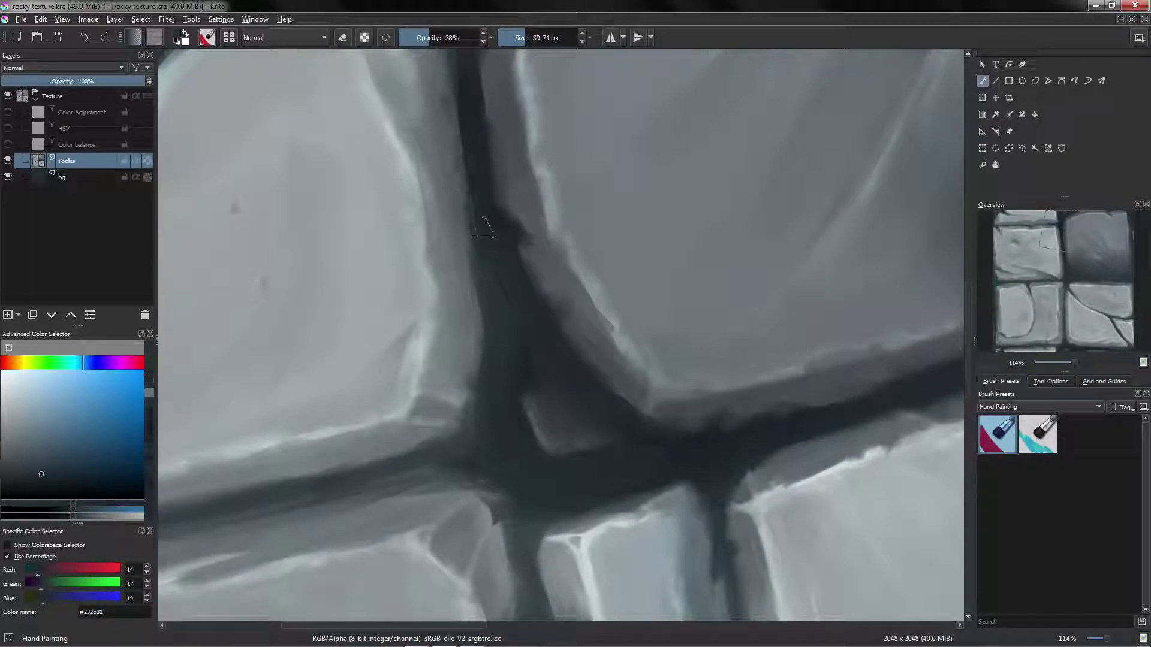
# Even out the gap along the dark stone's top edge with the sampled dark blue-grey.
pyautogui.scroll(-4, 484, 228)
pyautogui.scroll(3, 484, 171)
pyautogui.keyDown('ctrl'); pyautogui.click(484, 171); pyautogui.keyUp('ctrl')
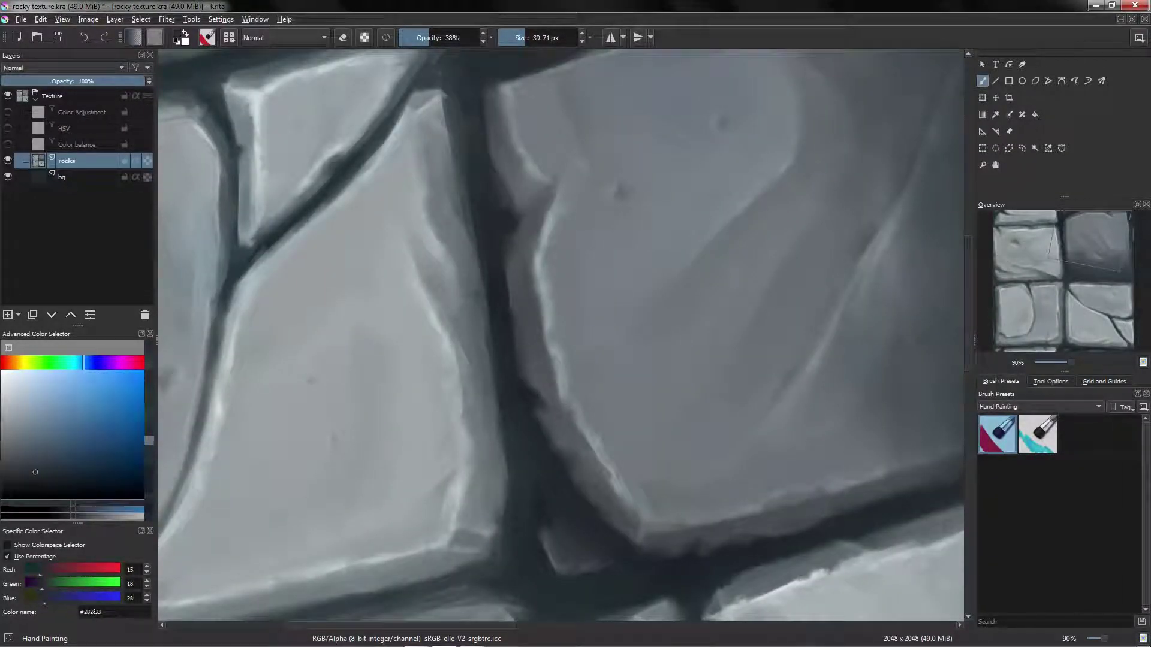
pyautogui.scroll(-2, 515, 240)
pyautogui.moveTo(515, 240)
pyautogui.mouseDown()
pyautogui.moveTo(624, 377)
pyautogui.moveTo(600, 258)
pyautogui.mouseUp()
# Blend the stone's face just inside its top edge with sampled lighter greys, using a 124 px brush.
pyautogui.scroll(-2, 576, 288)
pyautogui.scroll(2, 479, 276)
pyautogui.keyDown('ctrl'); pyautogui.click(442, 268); pyautogui.keyUp('ctrl')
pyautogui.scroll(1, 516, 359)
pyautogui.moveTo(516, 360); pyautogui.dragTo(570, 360)
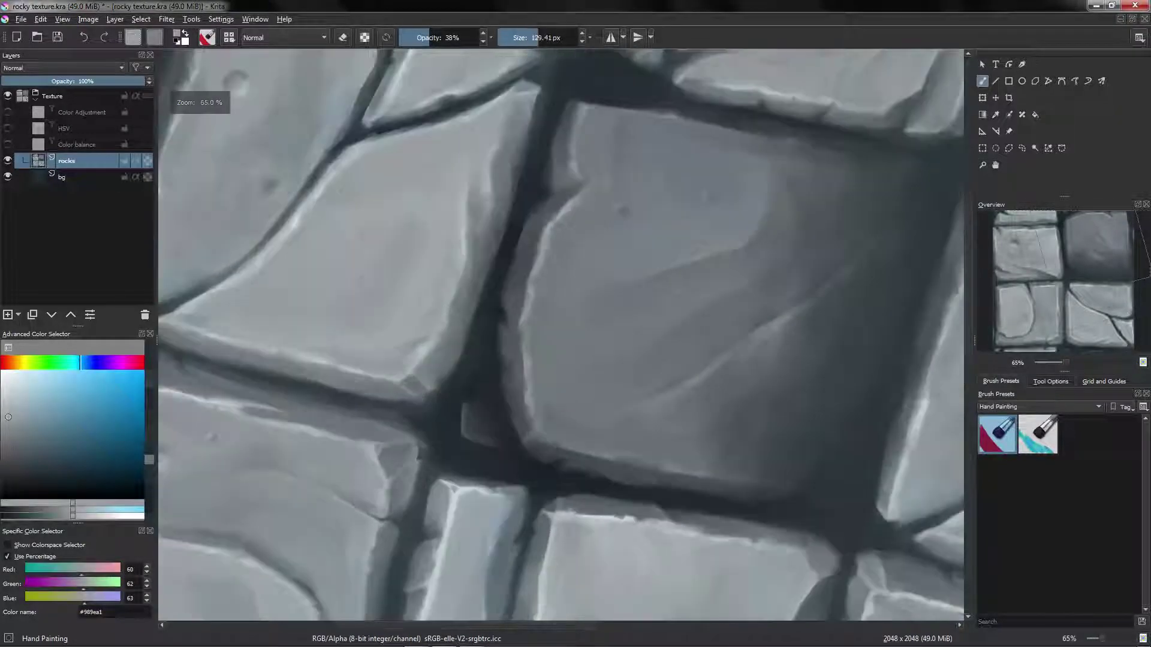
pyautogui.press('[')
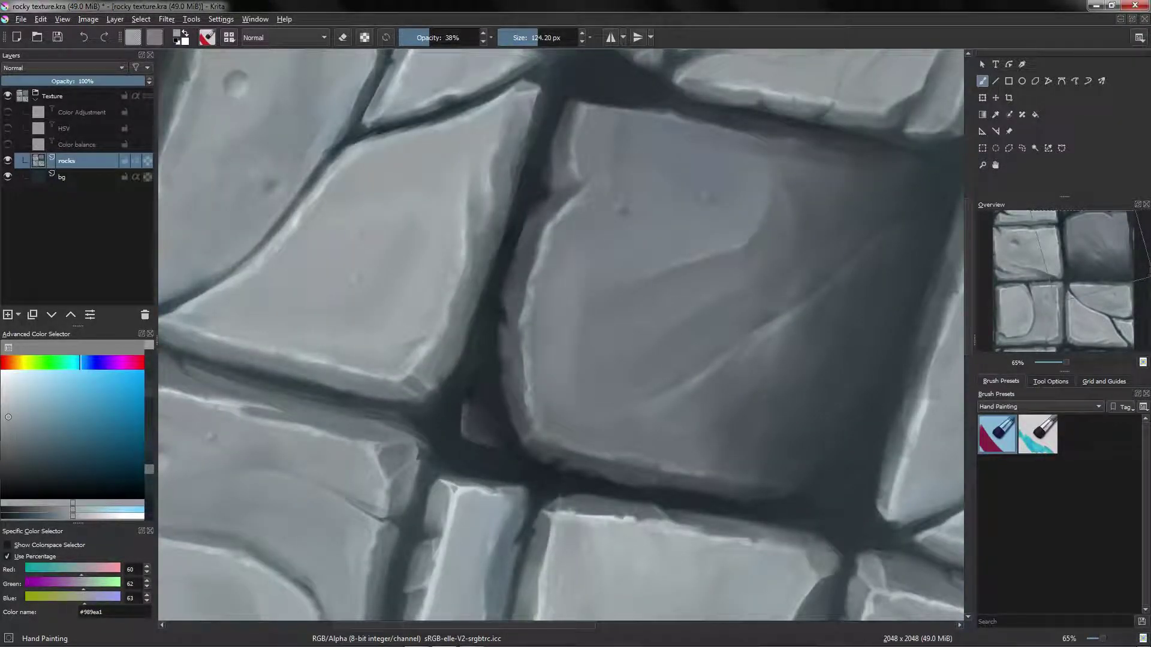
pyautogui.keyDown('ctrl'); pyautogui.click(590, 240); pyautogui.keyUp('ctrl')
pyautogui.moveTo(617, 150)
pyautogui.mouseDown()
pyautogui.moveTo(618, 207)
pyautogui.moveTo(637, 234)
pyautogui.mouseUp()
pyautogui.keyDown('ctrl'); pyautogui.click(600, 257); pyautogui.keyUp('ctrl')
pyautogui.moveTo(583, 288); pyautogui.dragTo(584, 365)
# Soften the area around the small pits on the dark stone's face with greys sampled nearby.
pyautogui.keyDown('ctrl'); pyautogui.click(590, 300); pyautogui.keyUp('ctrl')
pyautogui.keyDown('ctrl'); pyautogui.click(589, 259); pyautogui.keyUp('ctrl')
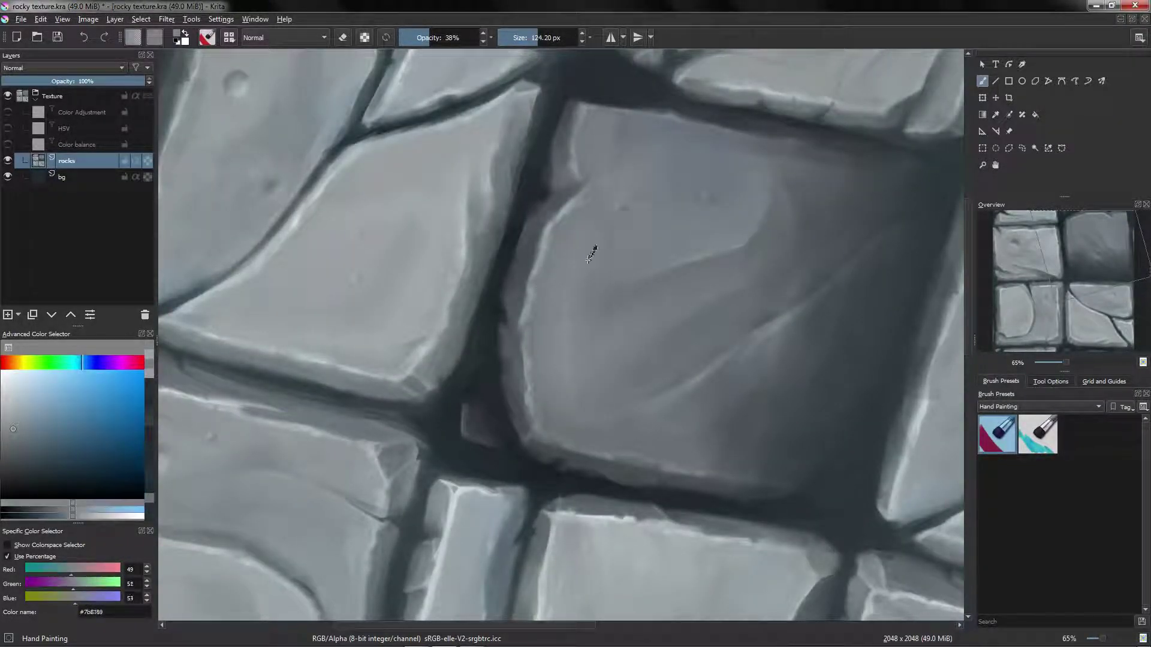
pyautogui.keyDown('ctrl'); pyautogui.click(592, 255); pyautogui.keyUp('ctrl')
pyautogui.keyDown('ctrl'); pyautogui.click(595, 237); pyautogui.keyUp('ctrl')
pyautogui.keyDown('ctrl'); pyautogui.click(648, 148); pyautogui.keyUp('ctrl')
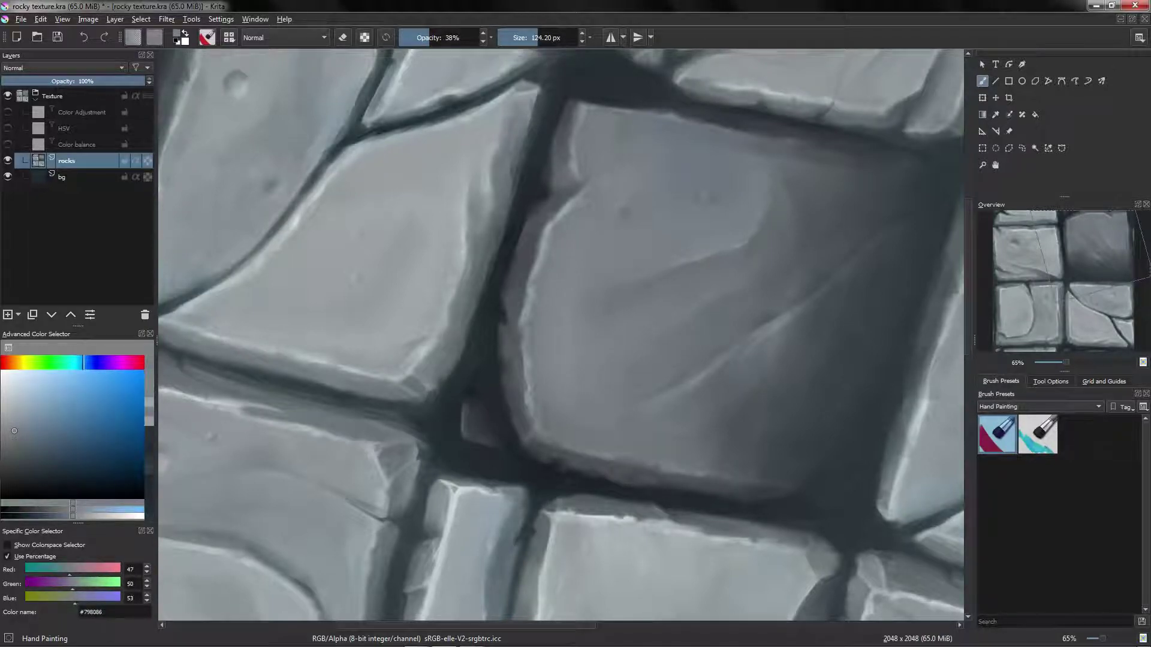
pyautogui.moveTo(651, 180); pyautogui.dragTo(661, 267)
# Try to tint the thin slab above the pitted stone blue with the brush in Color blending mode.
pyautogui.scroll(5, 450, 321)
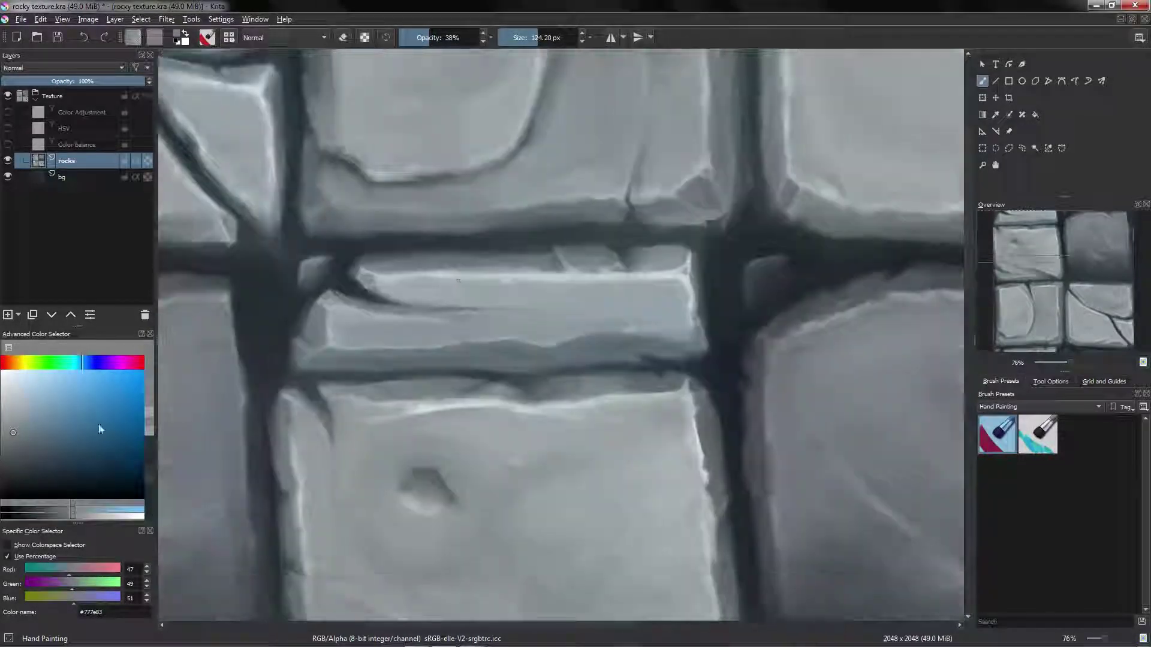
pyautogui.click(114, 389)
pyautogui.click(282, 37)
pyautogui.click(252, 59)
pyautogui.moveTo(356, 315); pyautogui.dragTo(397, 315)
pyautogui.hotkey('ctrl', 'z')
# Try to tint the thin slab and the pitted stone below it with the muted yellow-green #999c8b in Color mode.
pyautogui.click(28, 362)
pyautogui.click(16, 420)
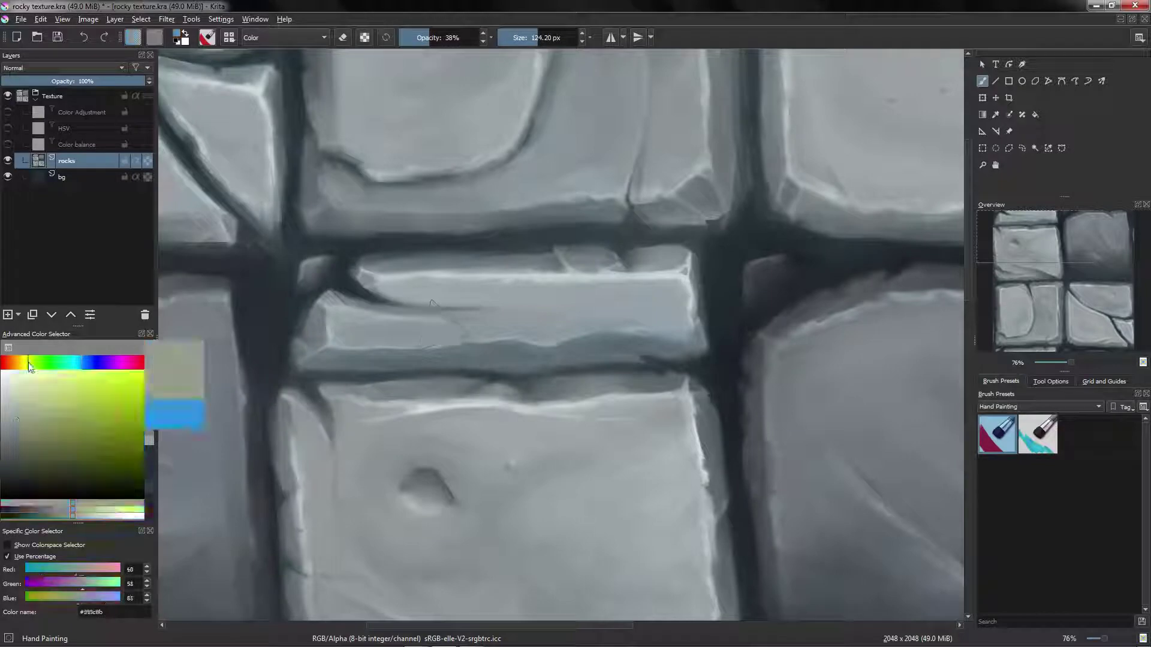
pyautogui.moveTo(563, 329); pyautogui.dragTo(571, 329)
pyautogui.moveTo(449, 331); pyautogui.dragTo(531, 460)
pyautogui.moveTo(514, 267); pyautogui.dragTo(603, 341)
# Dab the muted green in Normal mode on the joint beside the thin slab, and pick the pale yellow #bbb995.
pyautogui.click(280, 39)
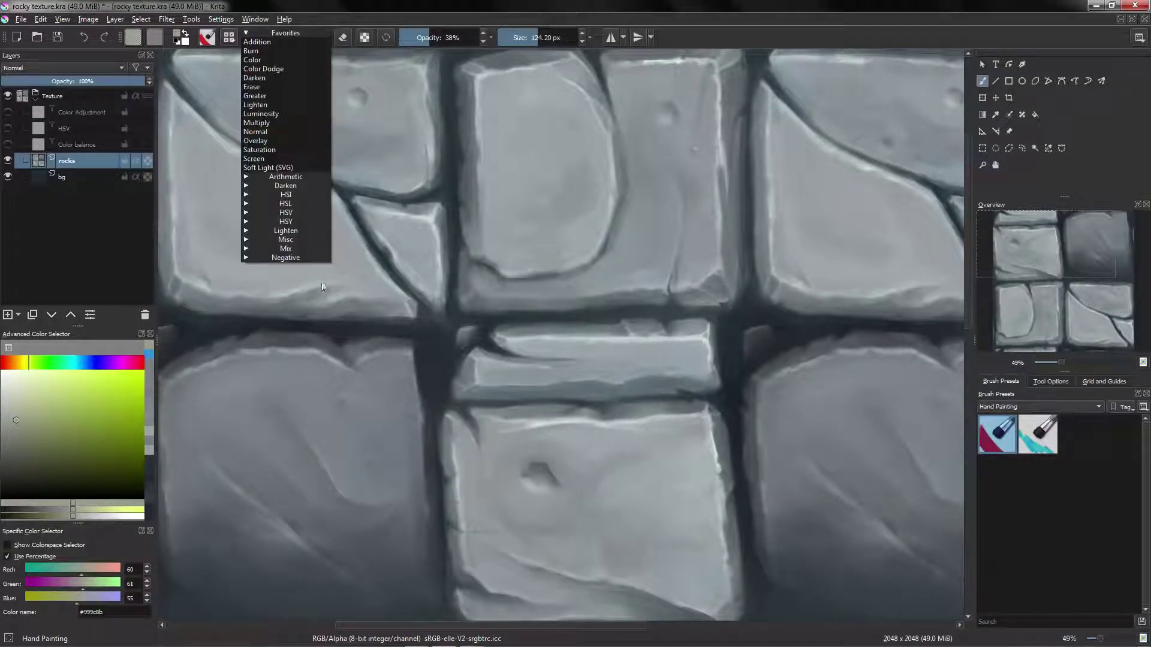
pyautogui.click(438, 314)
pyautogui.click(23, 362)
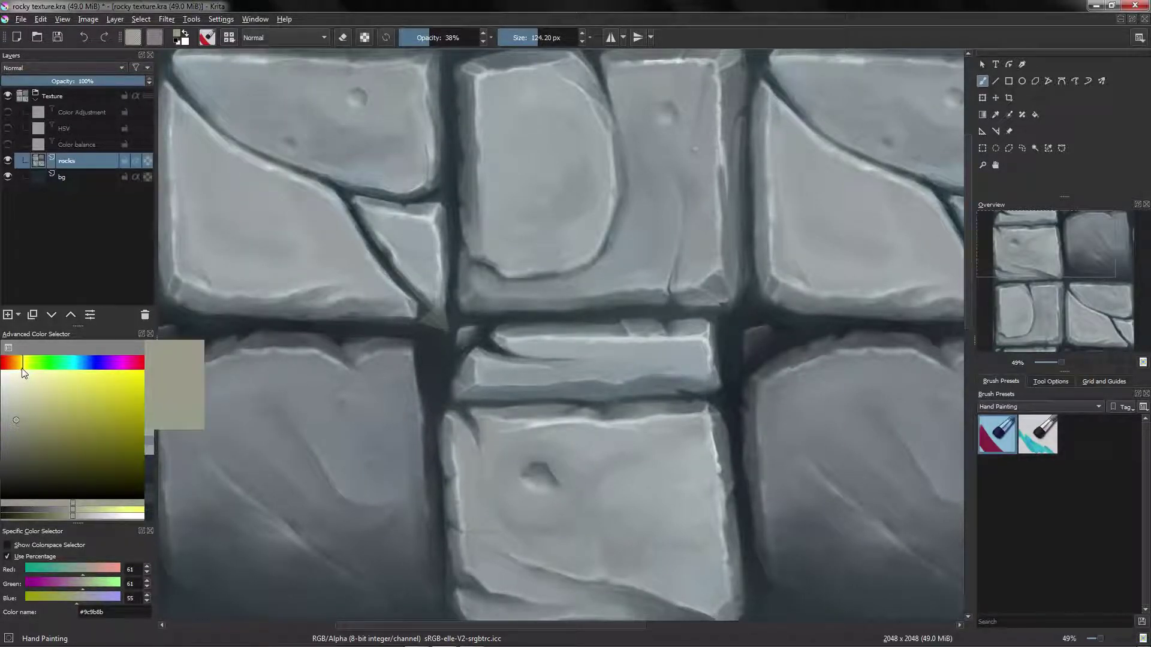
pyautogui.click(30, 404)
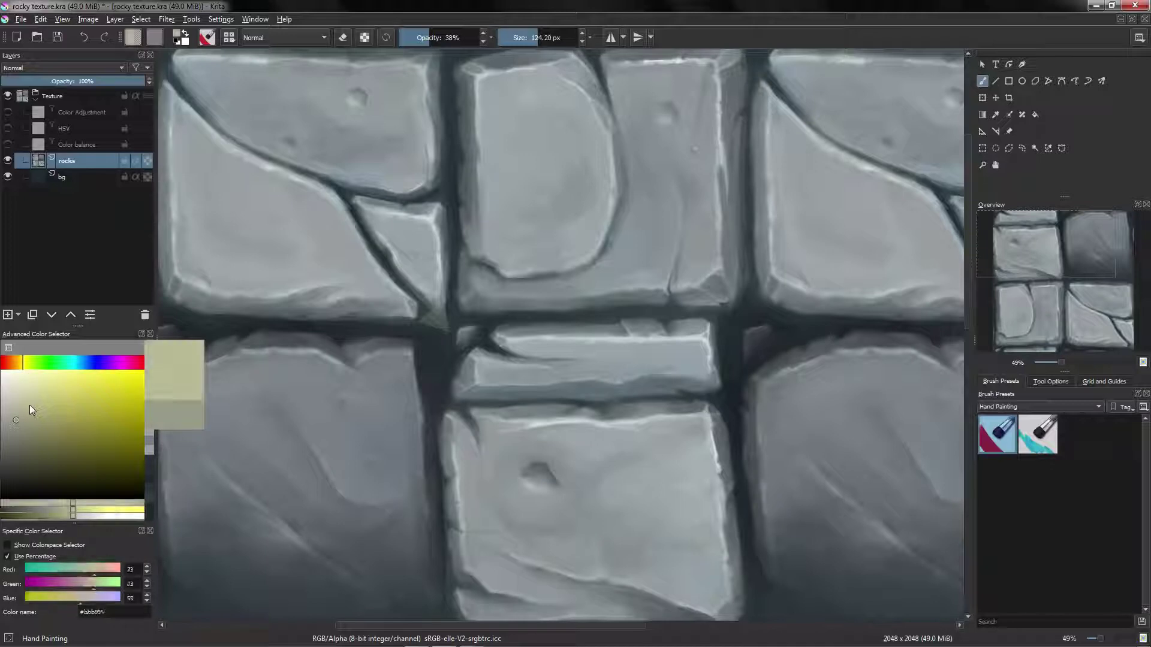
# Set the brush's blending mode to Color for tinting with the pale yellow.
pyautogui.click(257, 39)
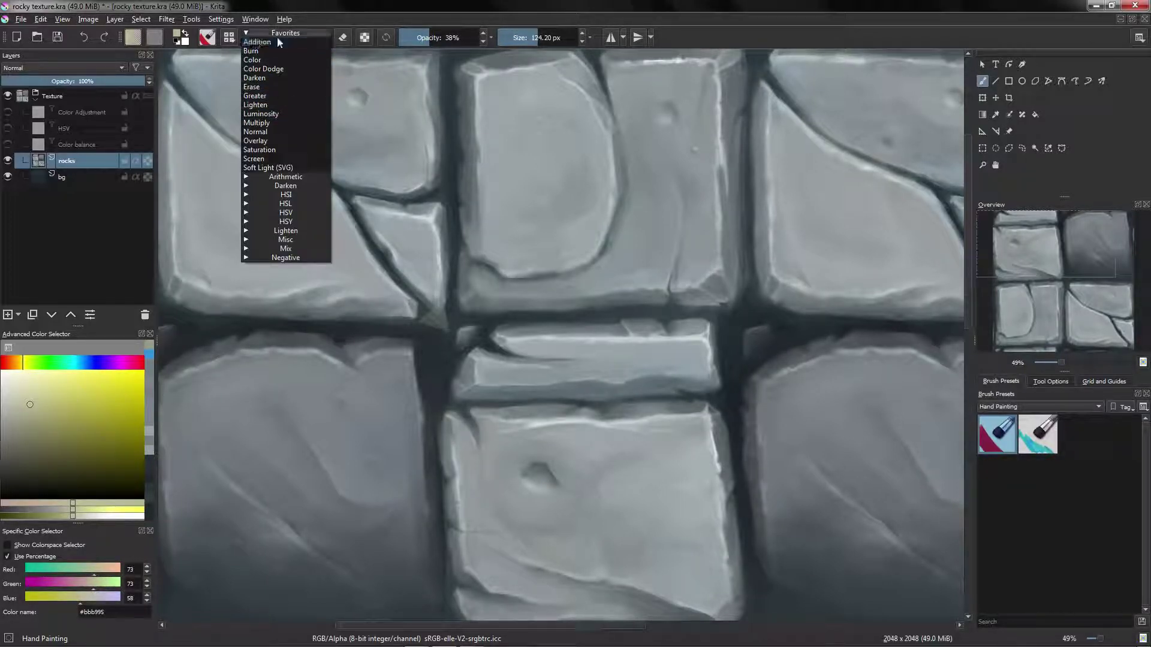
pyautogui.click(258, 59)
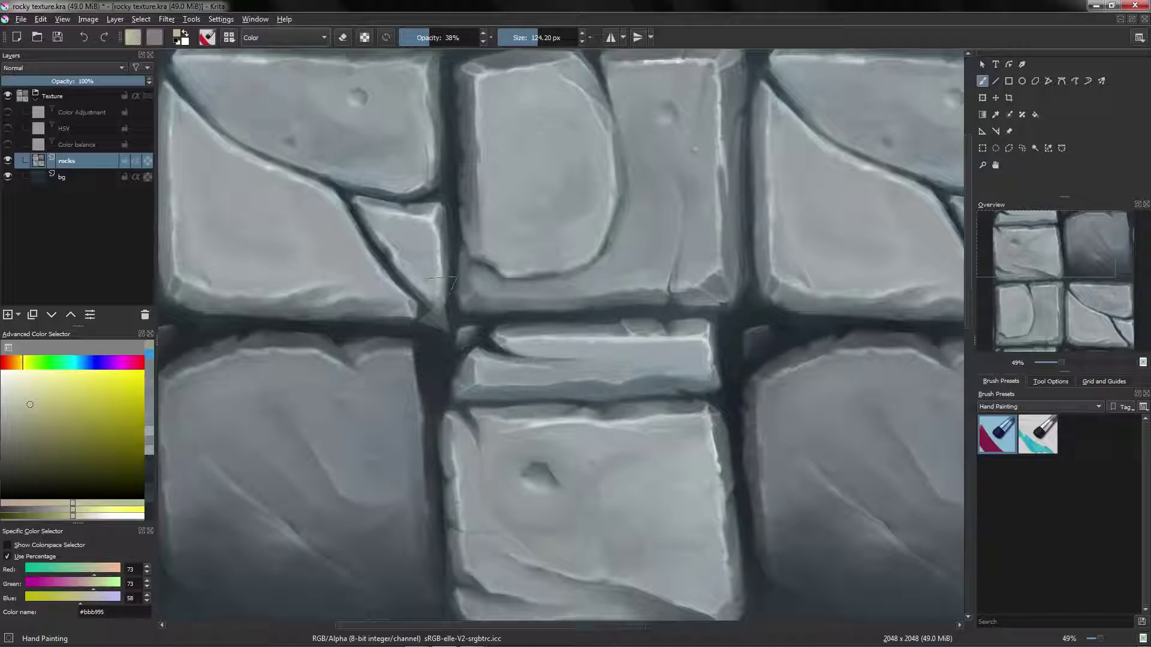
pyautogui.click(264, 39)
pyautogui.click(264, 126)
pyautogui.click(264, 38)
pyautogui.click(258, 60)
# Try to tint the thin slab and the pitted stone below it with pale yellow, and undo the strokes.
pyautogui.moveTo(487, 366); pyautogui.dragTo(492, 321)
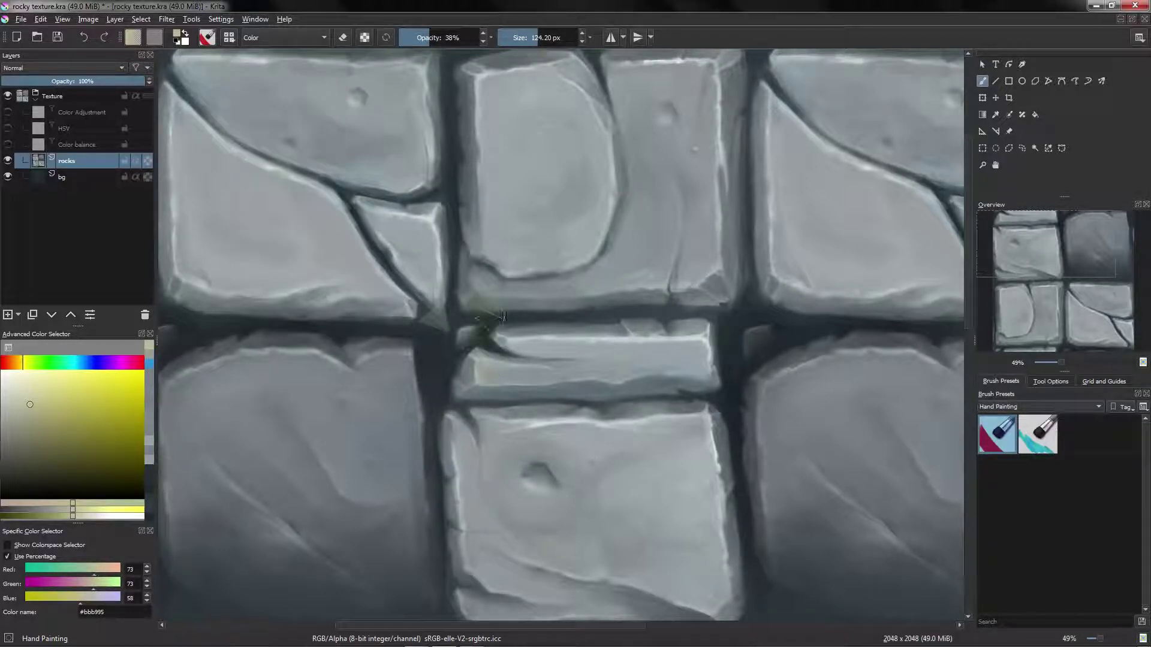
pyautogui.hotkey('ctrl', 'z')
pyautogui.moveTo(523, 360); pyautogui.dragTo(507, 249)
pyautogui.moveTo(468, 374); pyautogui.dragTo(486, 381)
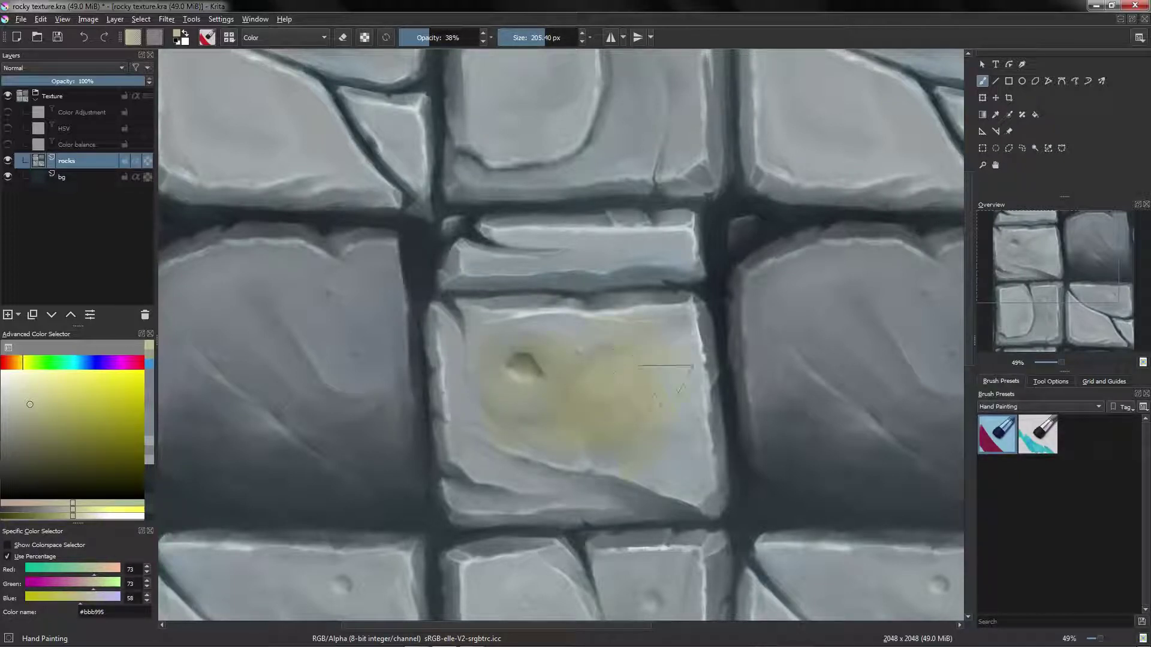
pyautogui.hotkey('ctrl', 'z')
pyautogui.hotkey('ctrl', 'z')
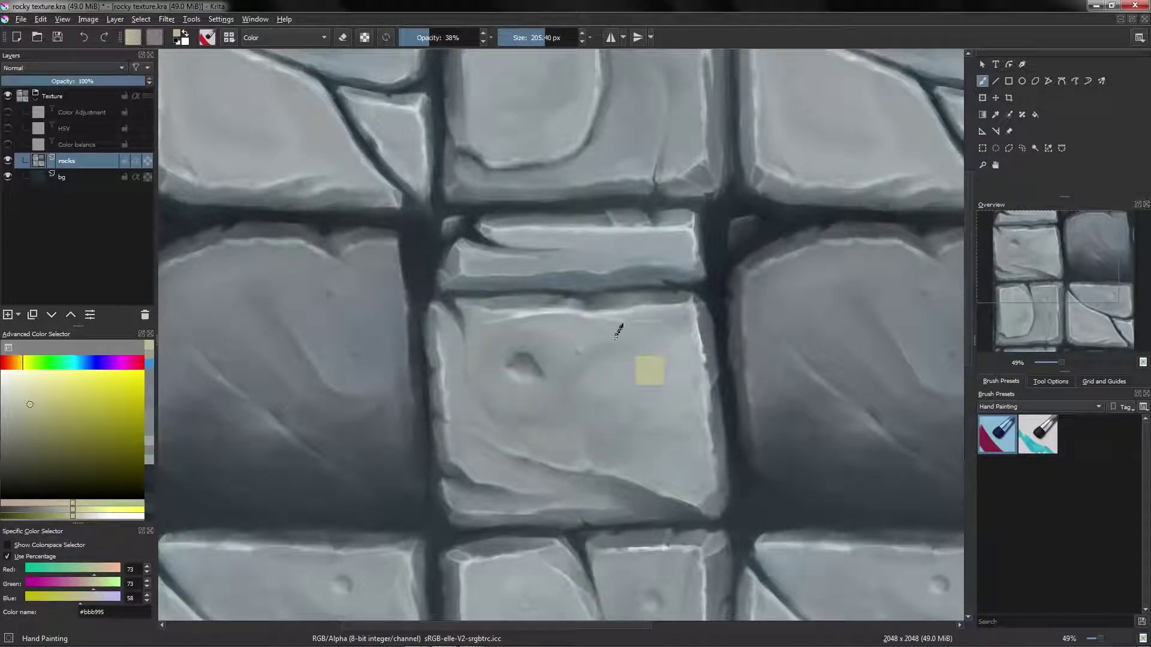
# Tint the thin slab above the pitted stone yellowish in Color mode, reducing the brush to about 146 px.
pyautogui.moveTo(531, 313); pyautogui.dragTo(526, 428)
pyautogui.moveTo(466, 362)
pyautogui.mouseDown()
pyautogui.moveTo(447, 331)
pyautogui.moveTo(460, 346)
pyautogui.mouseUp()
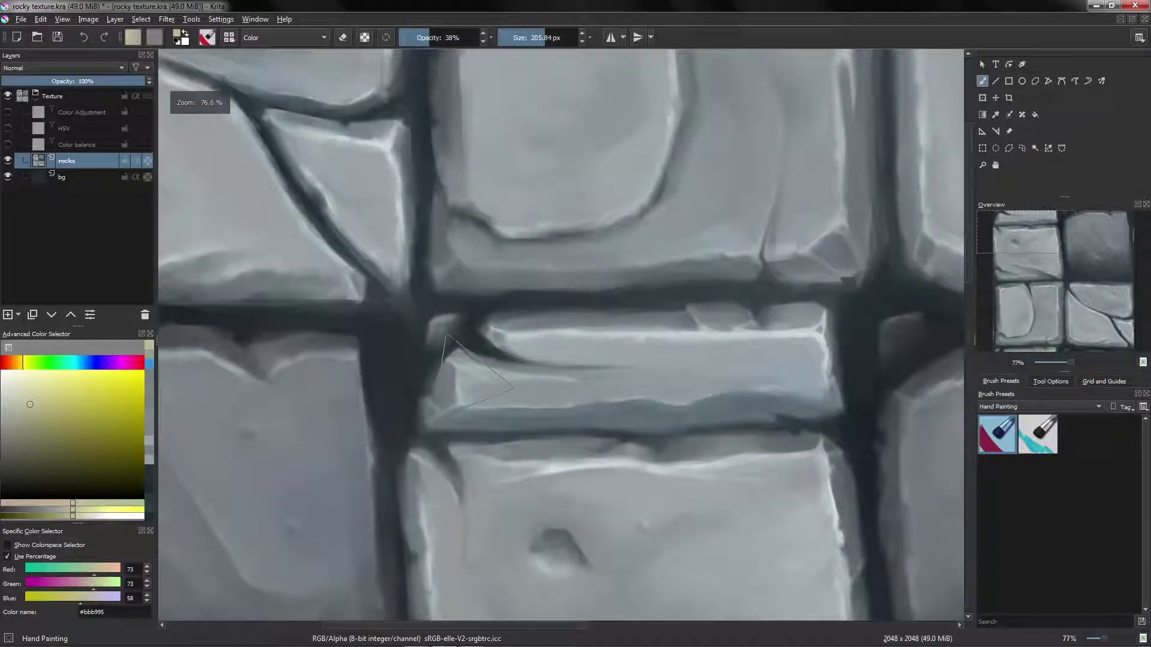
pyautogui.press('[')
pyautogui.press('[')
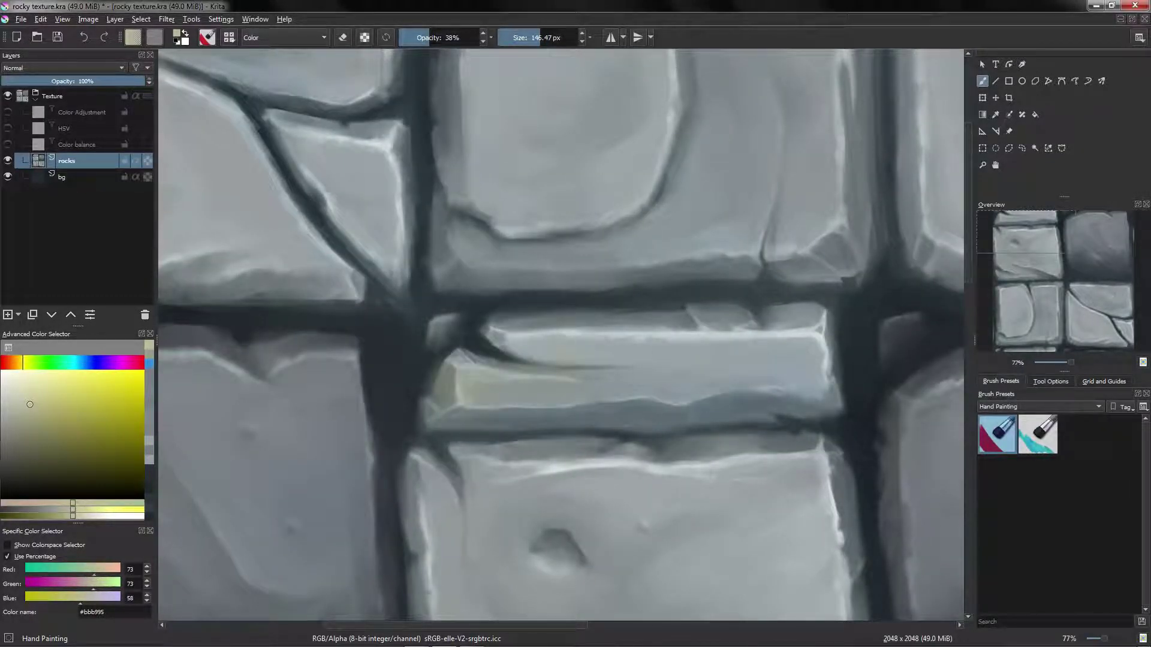
pyautogui.keyDown('ctrl'); pyautogui.click(720, 366); pyautogui.keyUp('ctrl')
pyautogui.moveTo(561, 359); pyautogui.dragTo(557, 384)
pyautogui.moveTo(558, 479); pyautogui.dragTo(580, 355)
# Sample a greenish grey from the pitted stone and tint the lower part of the dark stone, using a 215 px brush.
pyautogui.keyDown('ctrl'); pyautogui.click(584, 384); pyautogui.keyUp('ctrl')
pyautogui.moveTo(585, 414); pyautogui.dragTo(554, 322)
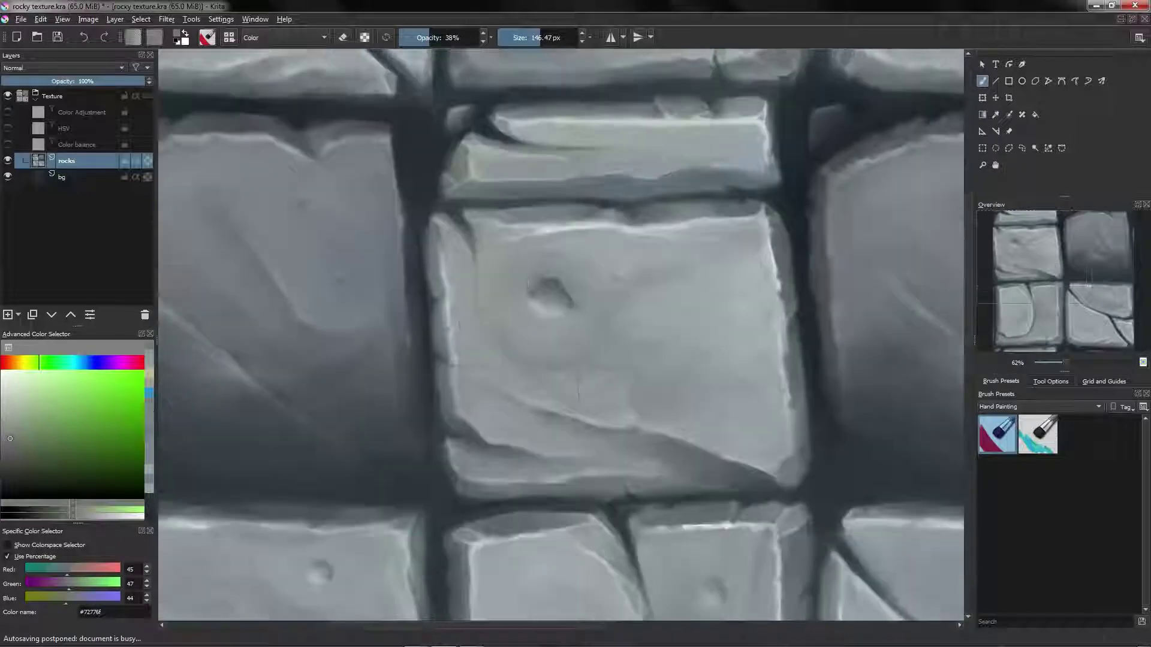
pyautogui.scroll(-3, 534, 424)
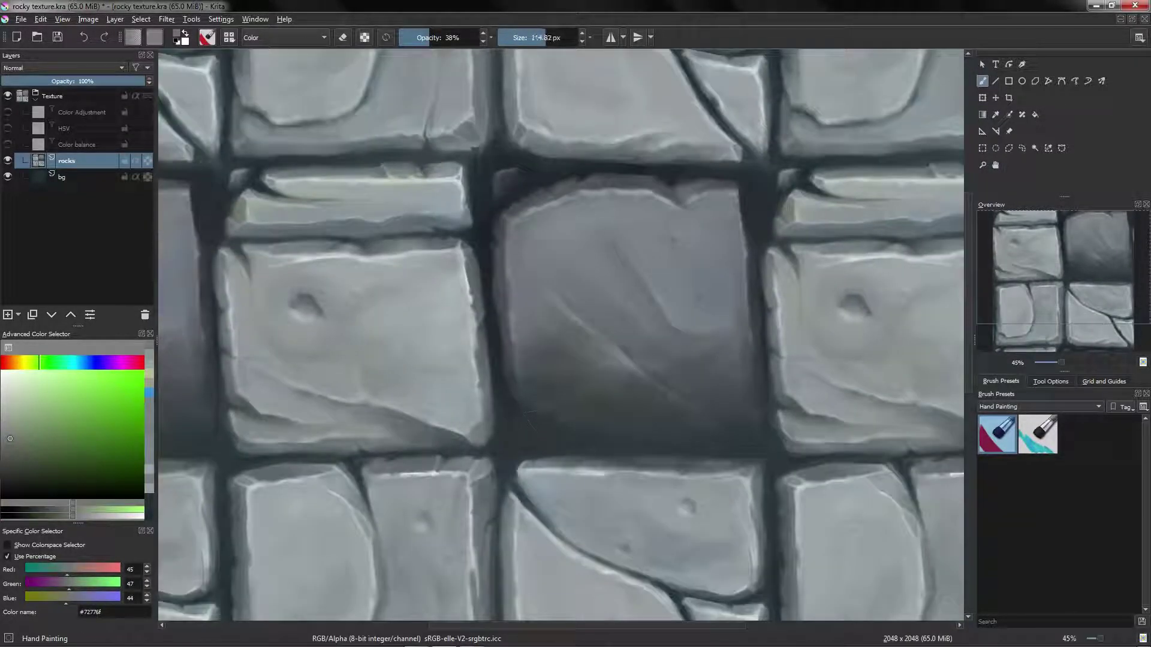
pyautogui.moveTo(698, 388); pyautogui.dragTo(403, 455)
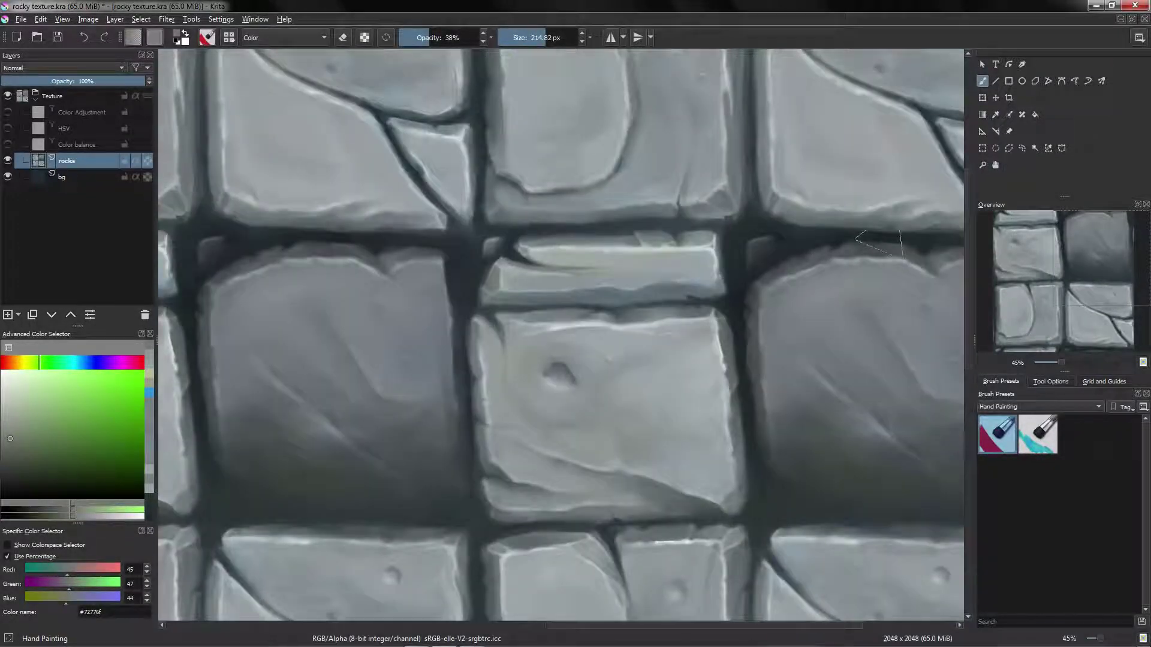
pyautogui.moveTo(210, 390)
pyautogui.mouseDown()
pyautogui.moveTo(558, 358)
pyautogui.moveTo(749, 406)
pyautogui.mouseUp()
# Choose a greyish red hue and tint the oval stone a warm pinkish tone with the Color-mode brush.
pyautogui.keyDown('ctrl'); pyautogui.click(695, 384); pyautogui.keyUp('ctrl')
pyautogui.click(7, 362)
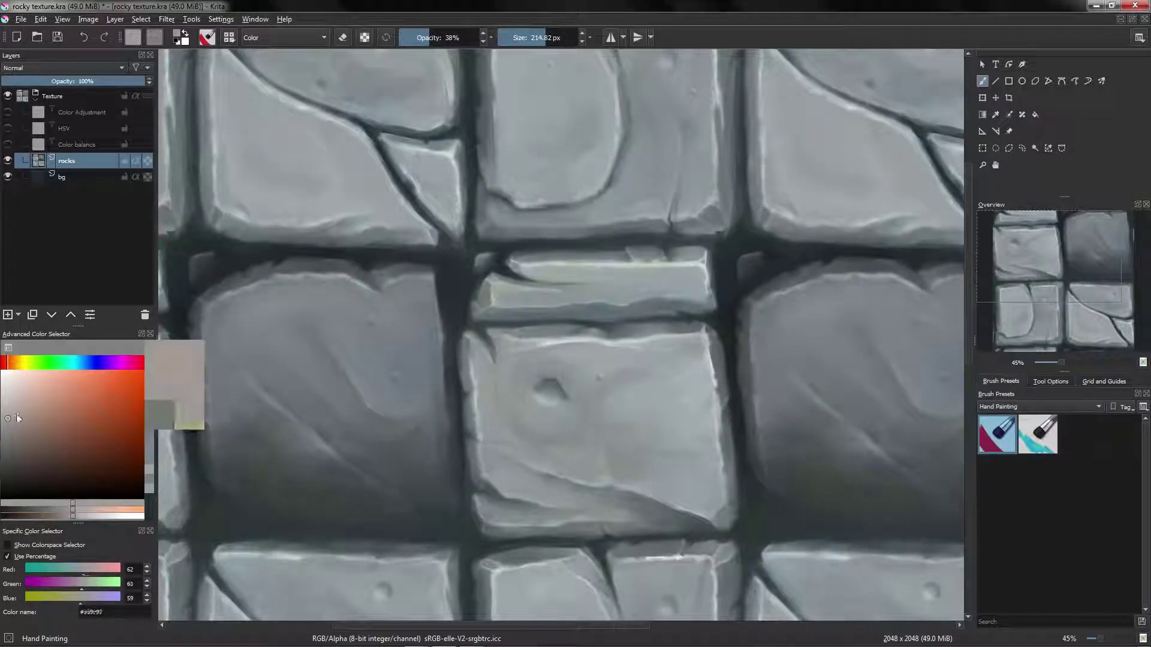
pyautogui.moveTo(593, 84)
pyautogui.mouseDown()
pyautogui.moveTo(563, 233)
pyautogui.moveTo(539, 237)
pyautogui.mouseUp()
pyautogui.moveTo(540, 254)
pyautogui.mouseDown()
pyautogui.moveTo(541, 380)
pyautogui.moveTo(619, 316)
pyautogui.moveTo(523, 414)
pyautogui.mouseUp()
pyautogui.keyDown('ctrl'); pyautogui.click(528, 383); pyautogui.keyUp('ctrl')
pyautogui.keyDown('ctrl'); pyautogui.click(525, 377); pyautogui.keyUp('ctrl')
pyautogui.click(27, 412)
pyautogui.moveTo(623, 351); pyautogui.dragTo(645, 359)
pyautogui.moveTo(625, 399); pyautogui.dragTo(559, 377)
# Tint the small triangular stone pale violet in Color mode and soften the tint with greys sampled from the stones.
pyautogui.click(107, 366)
pyautogui.moveTo(78, 418); pyautogui.dragTo(31, 414)
pyautogui.moveTo(578, 376); pyautogui.dragTo(539, 330)
pyautogui.keyDown('ctrl'); pyautogui.click(456, 317); pyautogui.keyUp('ctrl')
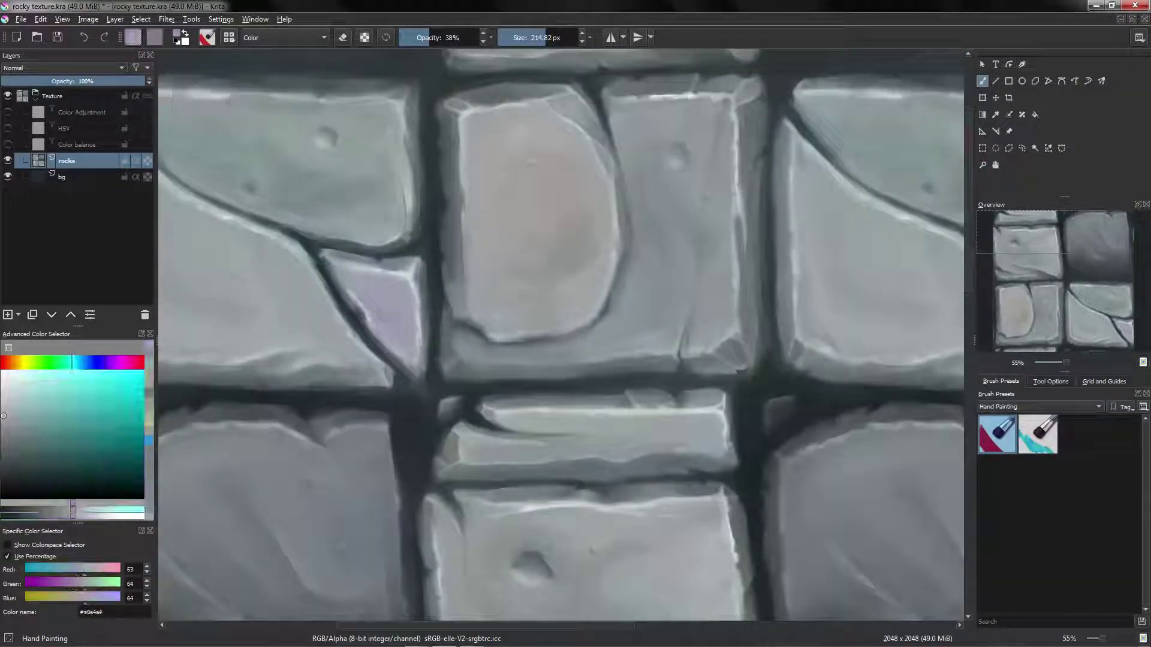
pyautogui.keyDown('ctrl'); pyautogui.click(396, 306); pyautogui.keyUp('ctrl')
pyautogui.moveTo(465, 318); pyautogui.dragTo(482, 361)
pyautogui.keyDown('ctrl'); pyautogui.click(399, 246); pyautogui.keyUp('ctrl')
pyautogui.moveTo(353, 288); pyautogui.dragTo(365, 329)
pyautogui.keyDown('ctrl'); pyautogui.click(383, 318); pyautogui.keyUp('ctrl')
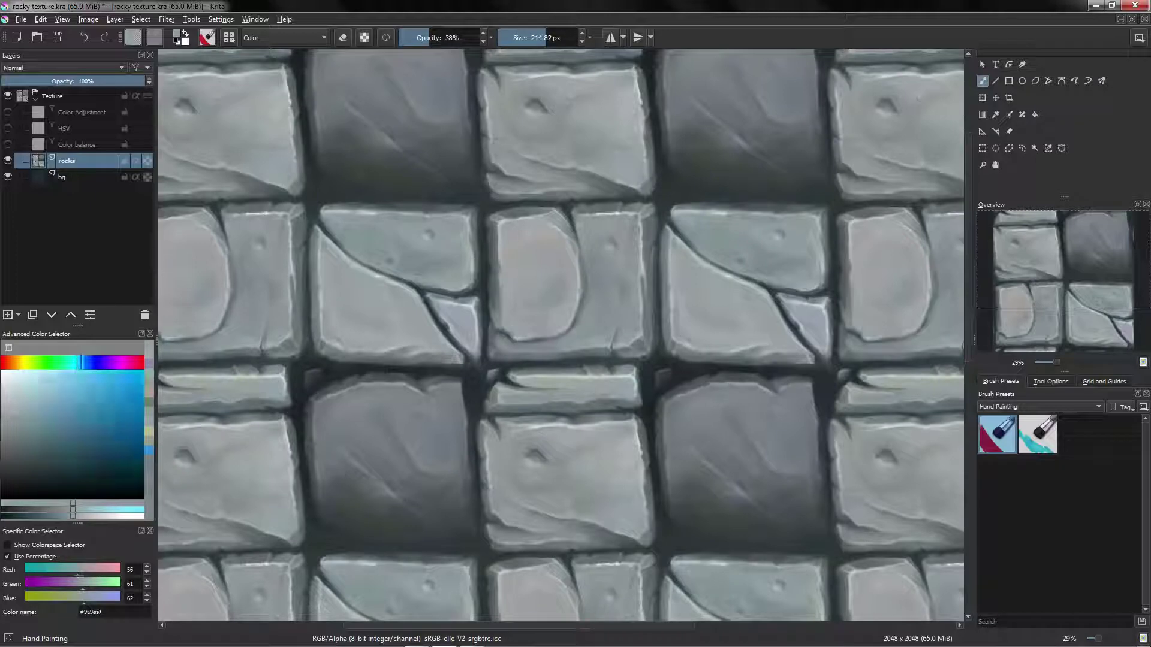
# Sample bluish greys from the stones and blend subtle Color-mode tints across the neighbouring stones.
pyautogui.moveTo(260, 258); pyautogui.dragTo(267, 312)
pyautogui.moveTo(290, 290); pyautogui.dragTo(403, 278)
pyautogui.keyDown('ctrl'); pyautogui.click(336, 461); pyautogui.keyUp('ctrl')
pyautogui.moveTo(446, 449); pyautogui.dragTo(513, 336)
pyautogui.keyDown('ctrl'); pyautogui.click(384, 360); pyautogui.keyUp('ctrl')
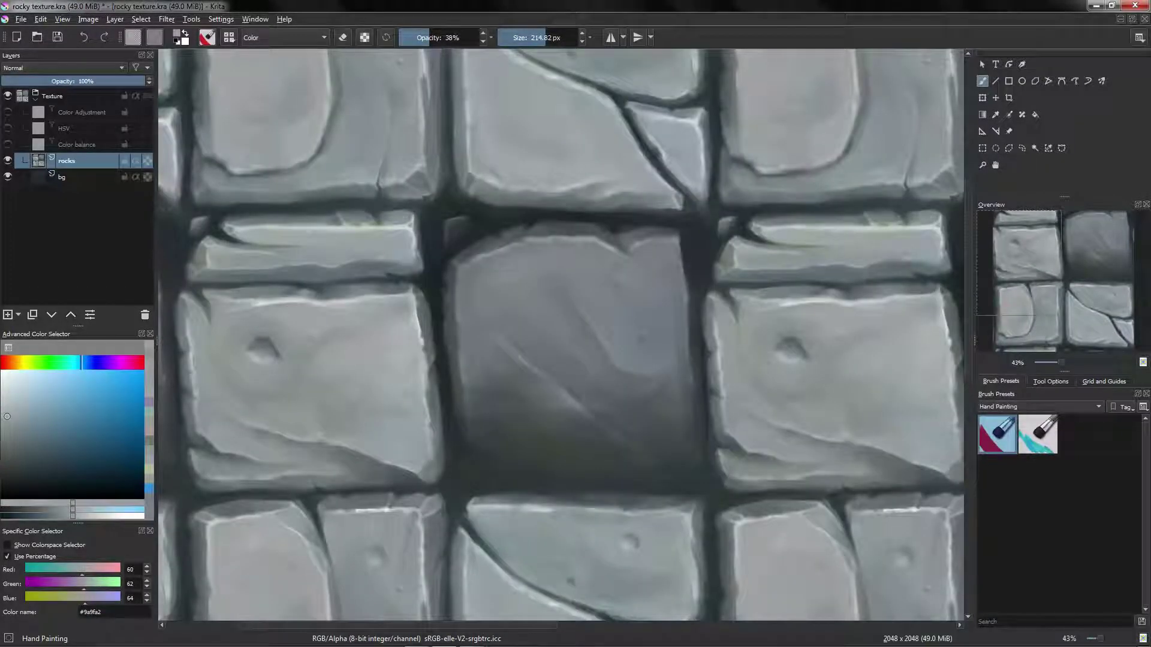
# Set the brush's blending mode to Normal and repaint the upper part of the dark stone with sampled greys, using a brush of about 219 px.
pyautogui.click(286, 38)
pyautogui.click(295, 124)
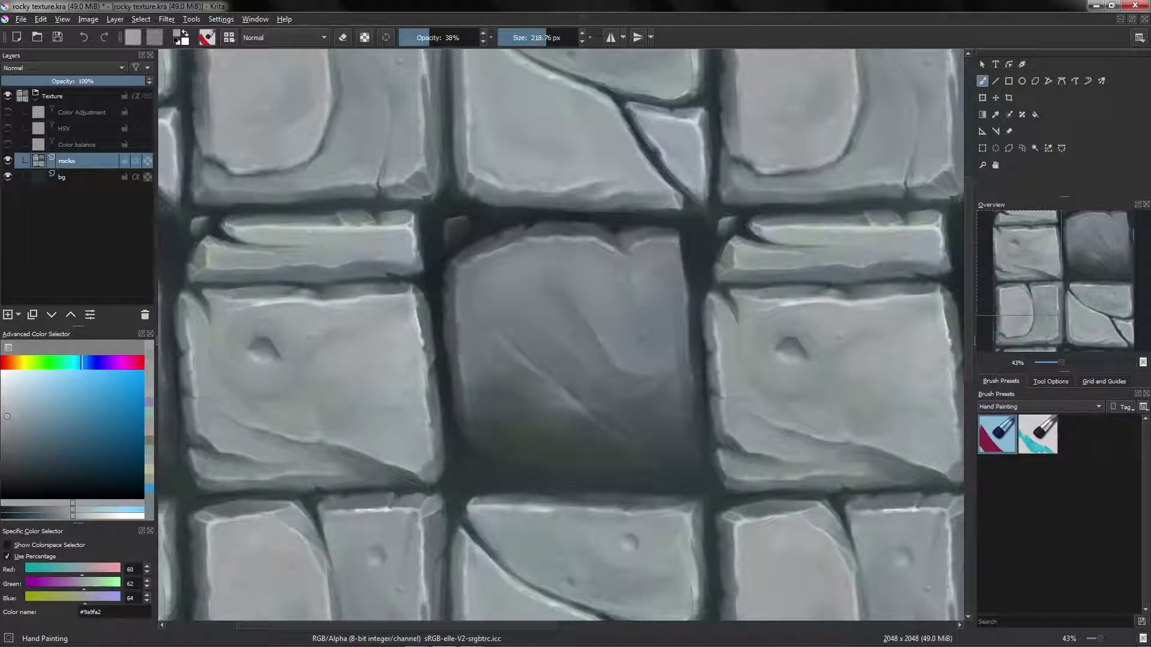
pyautogui.keyDown('ctrl'); pyautogui.click(779, 308); pyautogui.keyUp('ctrl')
pyautogui.moveTo(824, 323); pyautogui.dragTo(857, 345)
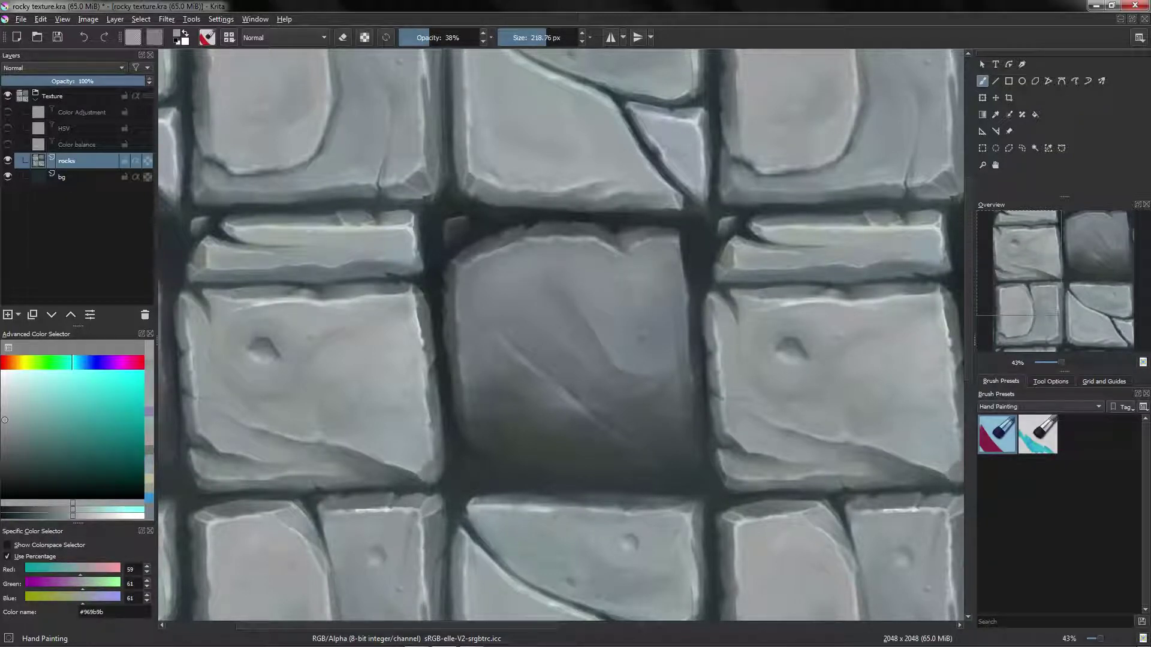
pyautogui.keyDown('ctrl'); pyautogui.click(540, 311); pyautogui.keyUp('ctrl')
pyautogui.moveTo(542, 288); pyautogui.dragTo(579, 312)
pyautogui.keyDown('ctrl'); pyautogui.click(774, 313); pyautogui.keyUp('ctrl')
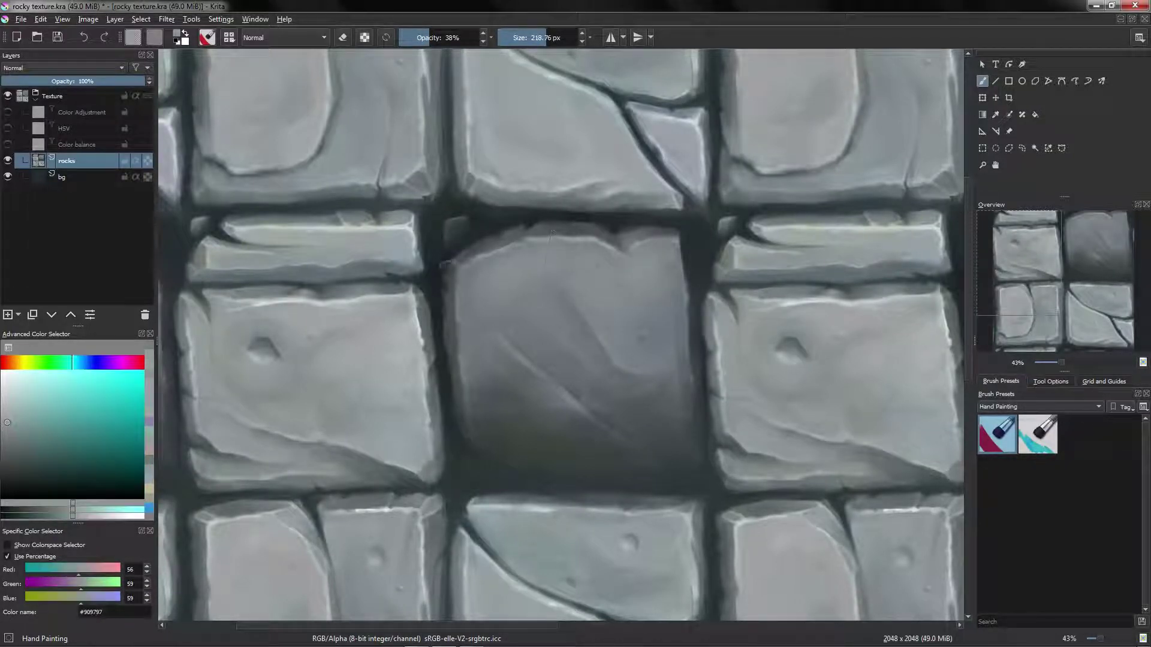
pyautogui.moveTo(576, 273)
pyautogui.mouseDown()
pyautogui.moveTo(525, 266)
pyautogui.moveTo(560, 300)
pyautogui.moveTo(519, 403)
pyautogui.moveTo(539, 335)
pyautogui.mouseUp()
pyautogui.keyDown('ctrl'); pyautogui.click(539, 311); pyautogui.keyUp('ctrl')
pyautogui.keyDown('ctrl'); pyautogui.click(551, 312); pyautogui.keyUp('ctrl')
pyautogui.keyDown('ctrl'); pyautogui.click(527, 311); pyautogui.keyUp('ctrl')
# Show the Color balance, HSV and Color Adjustment filter masks.
pyautogui.scroll(-5, 560, 380)
pyautogui.scroll(4, 591, 300)
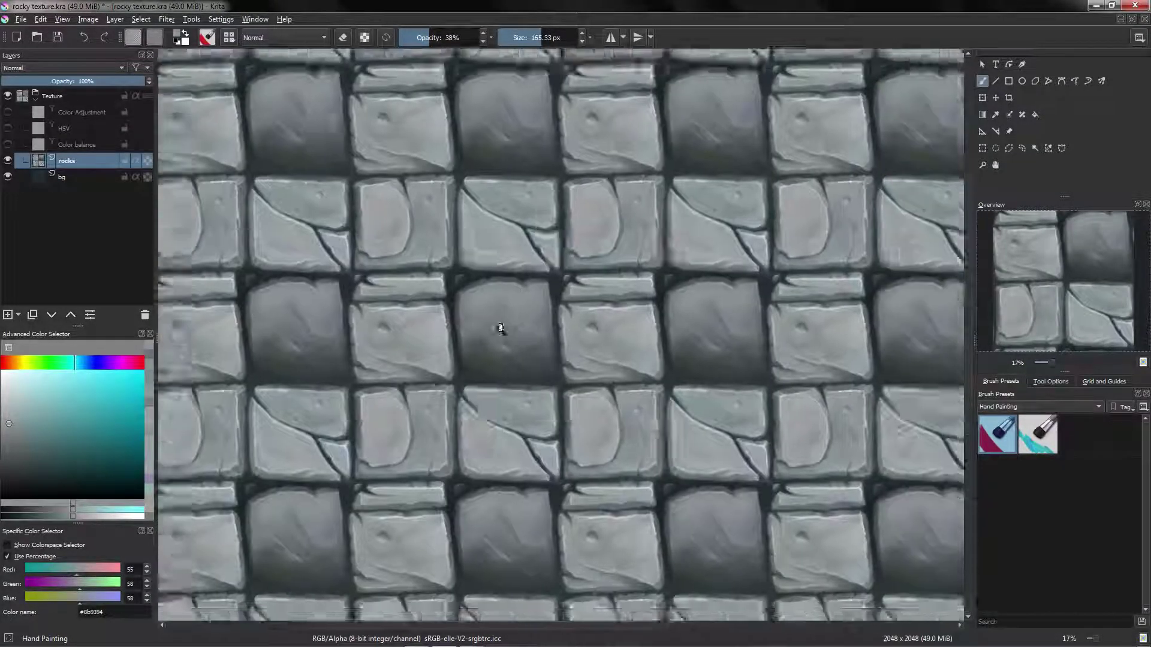
pyautogui.click(78, 145)
pyautogui.click(8, 144)
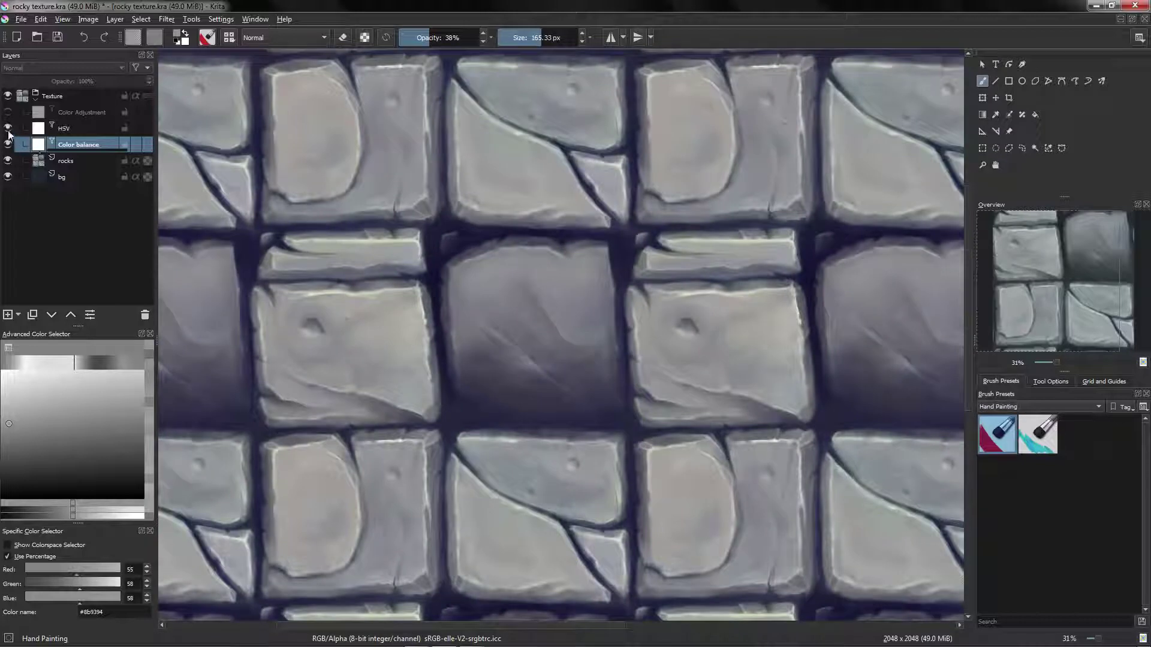
pyautogui.click(8, 129)
pyautogui.click(8, 112)
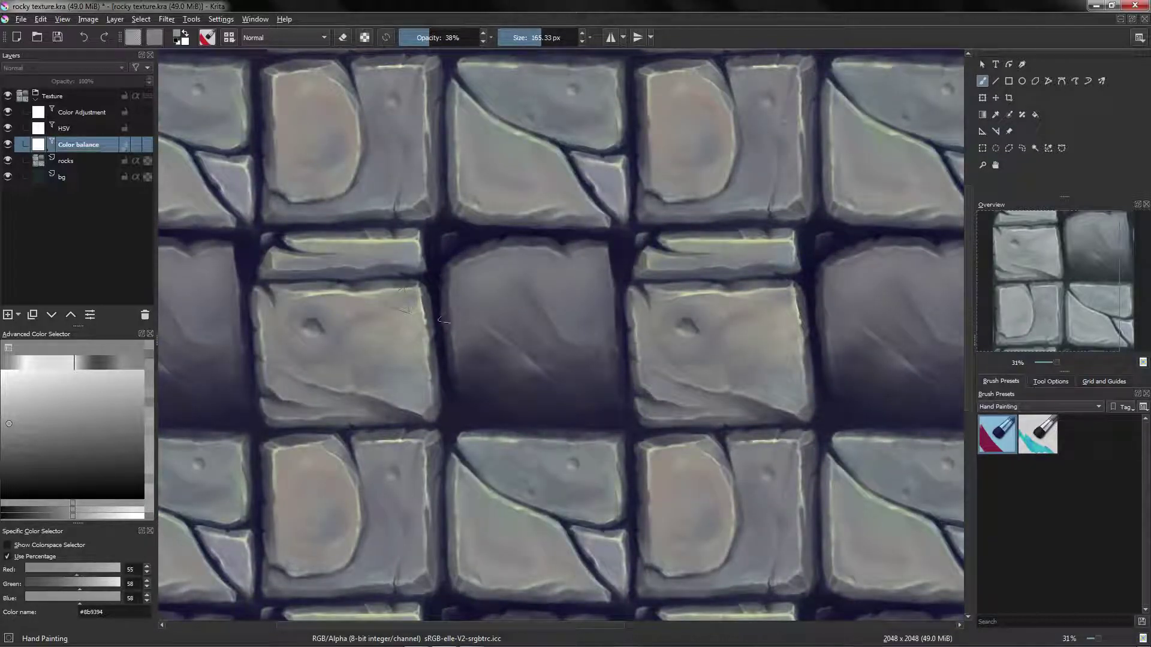
# Slightly adjust the middle point of the RGBA curve in the Color Adjustment mask's properties.
pyautogui.moveTo(491, 317); pyautogui.dragTo(423, 315)
pyautogui.click(91, 118)
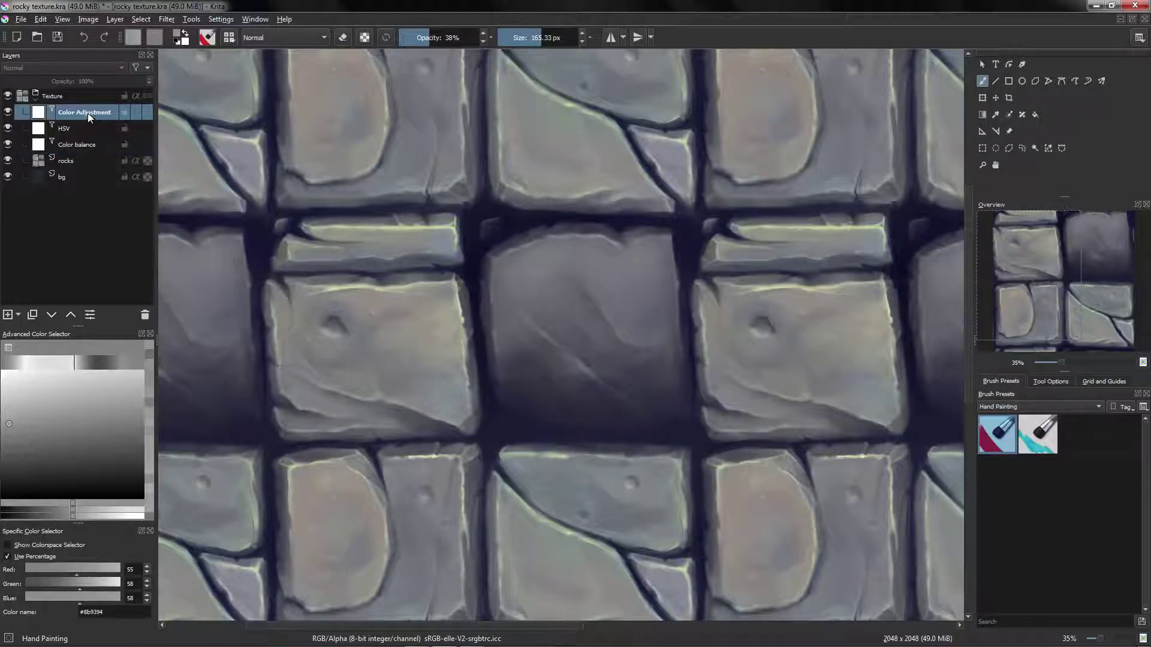
pyautogui.rightClick(89, 118)
pyautogui.click(114, 289)
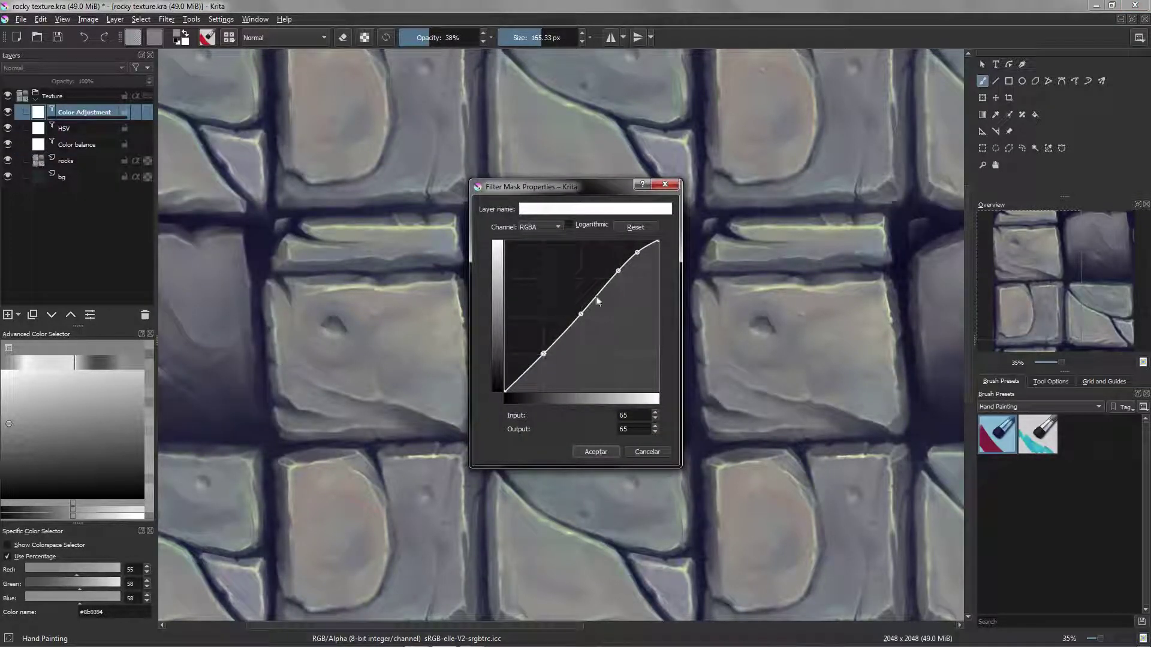
pyautogui.moveTo(580, 314); pyautogui.dragTo(584, 314)
pyautogui.click(596, 452)
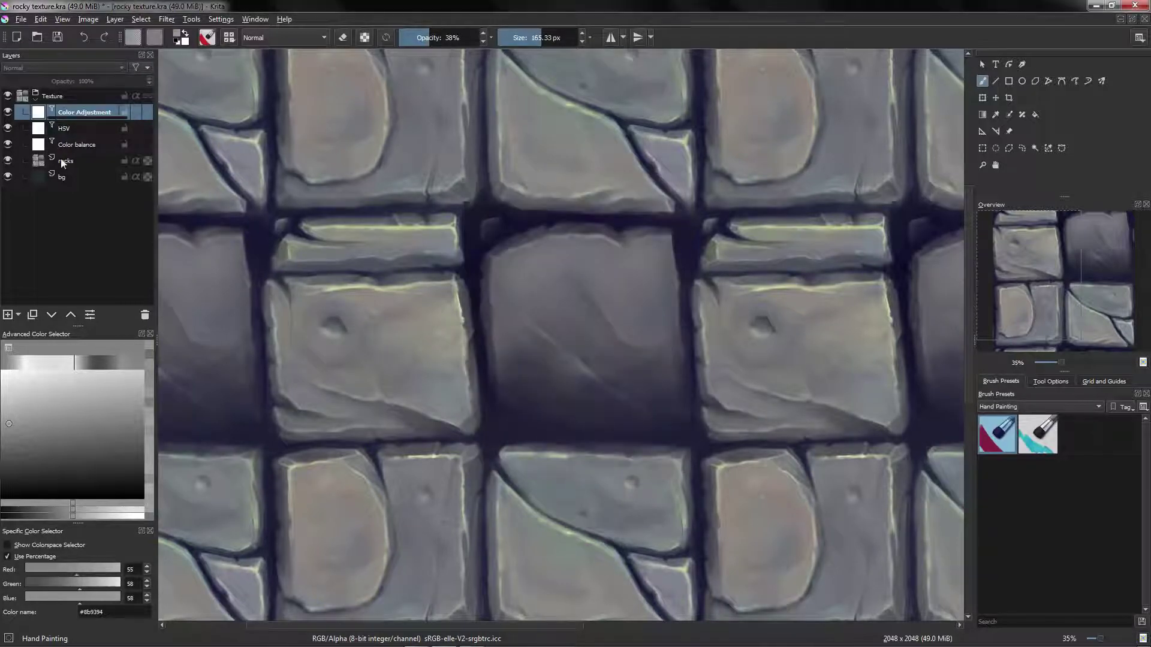
# Fine-tune the HSV mask's hue and set its saturation to -1 and lightness to -11.
pyautogui.click(9, 128)
pyautogui.press('F3')
pyautogui.moveTo(561, 347); pyautogui.dragTo(563, 348)
pyautogui.moveTo(572, 330); pyautogui.dragTo(569, 314)
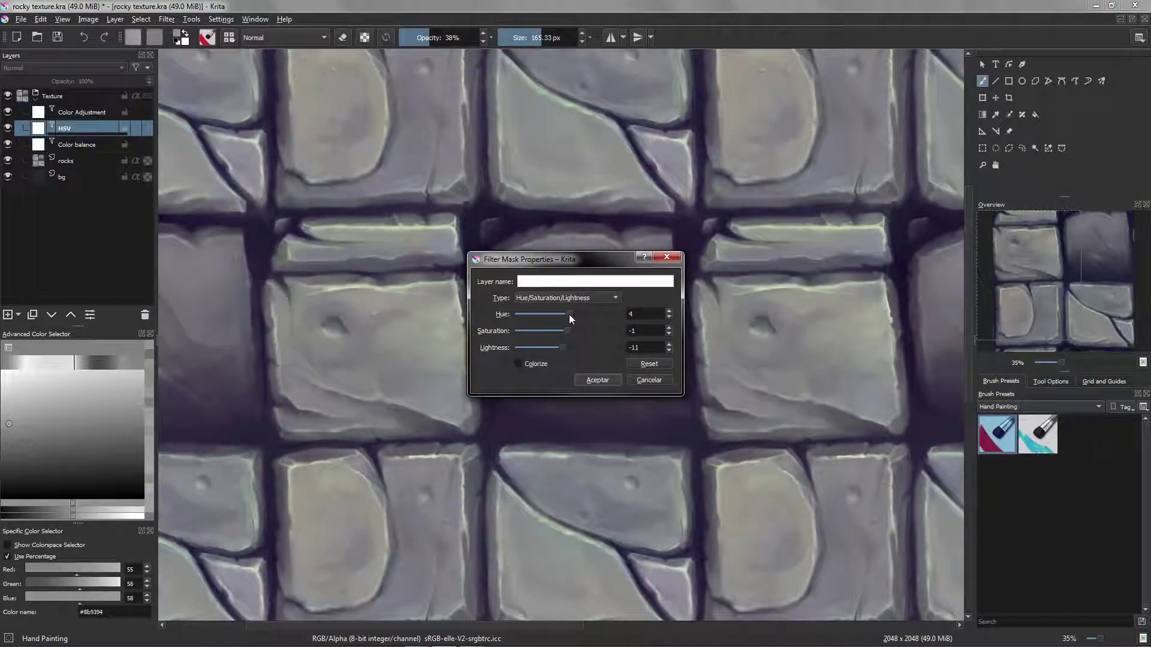
pyautogui.click(596, 380)
# In the Color balance mask, set shadows red to -3 and blue to 1, midtones red to 2, and reduce the highlights red.
pyautogui.doubleClick(78, 144)
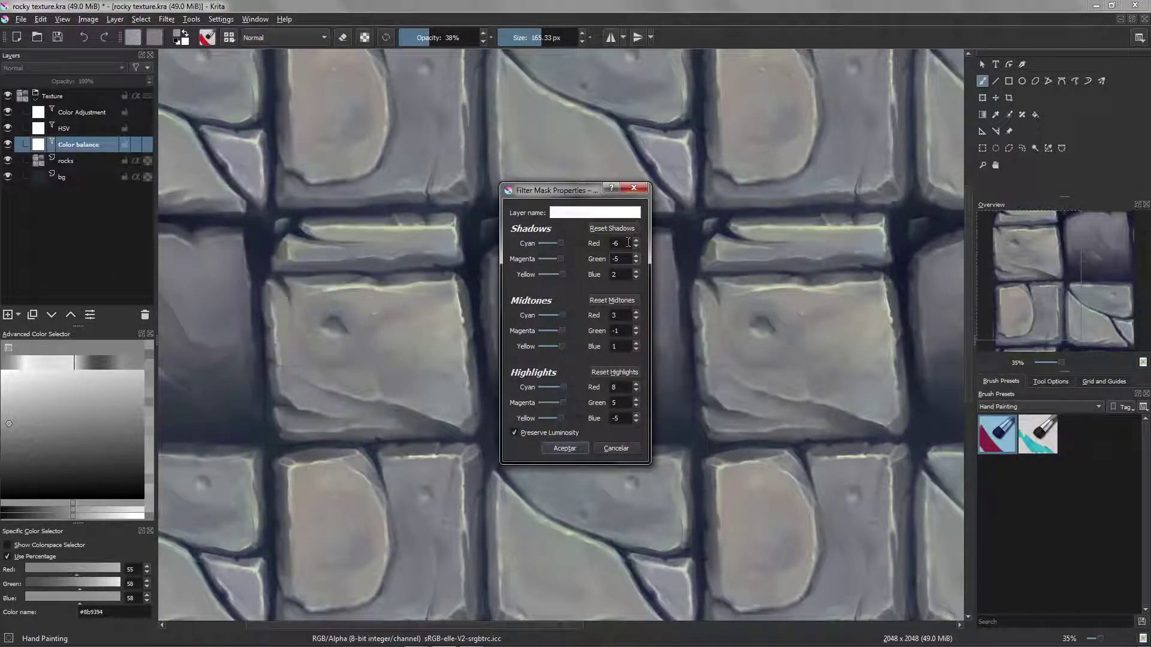
pyautogui.click(636, 241)
pyautogui.click(636, 240)
pyautogui.click(636, 240)
pyautogui.click(636, 277)
pyautogui.click(636, 318)
pyautogui.click(636, 405)
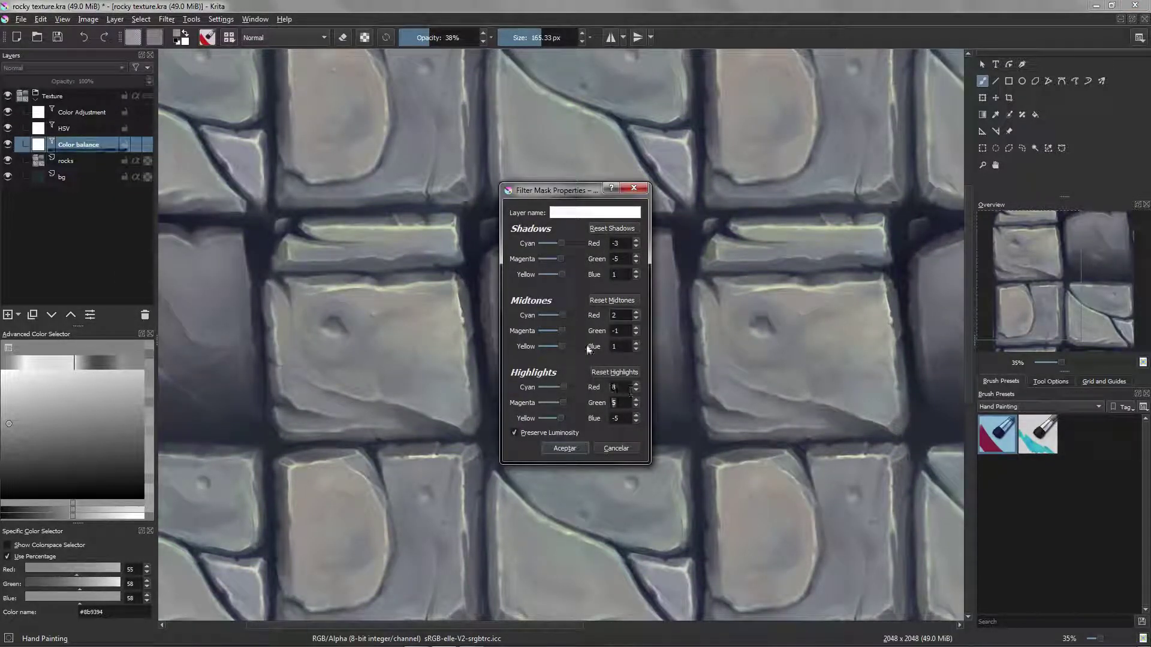
pyautogui.click(576, 449)
# Compare the texture with the HSV mask hidden and shown.
pyautogui.scroll(-6, 534, 380)
pyautogui.scroll(5, 534, 380)
pyautogui.click(7, 129)
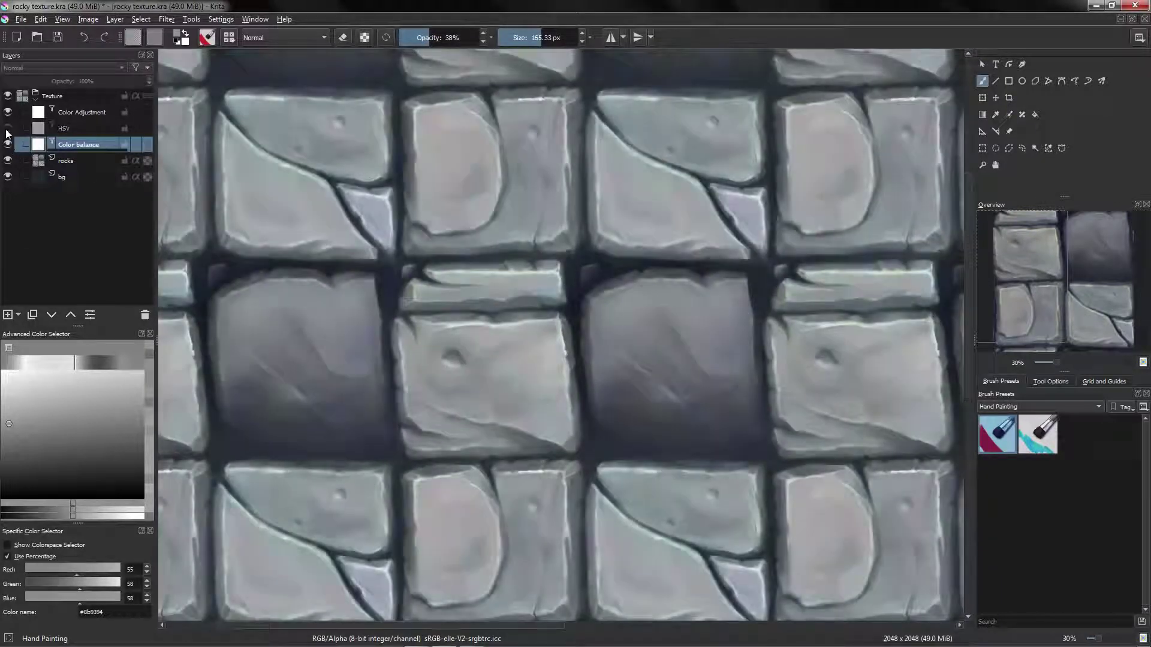
pyautogui.click(8, 128)
# Make the rocks layer active and set the brush opacity to 100%.
pyautogui.click(66, 161)
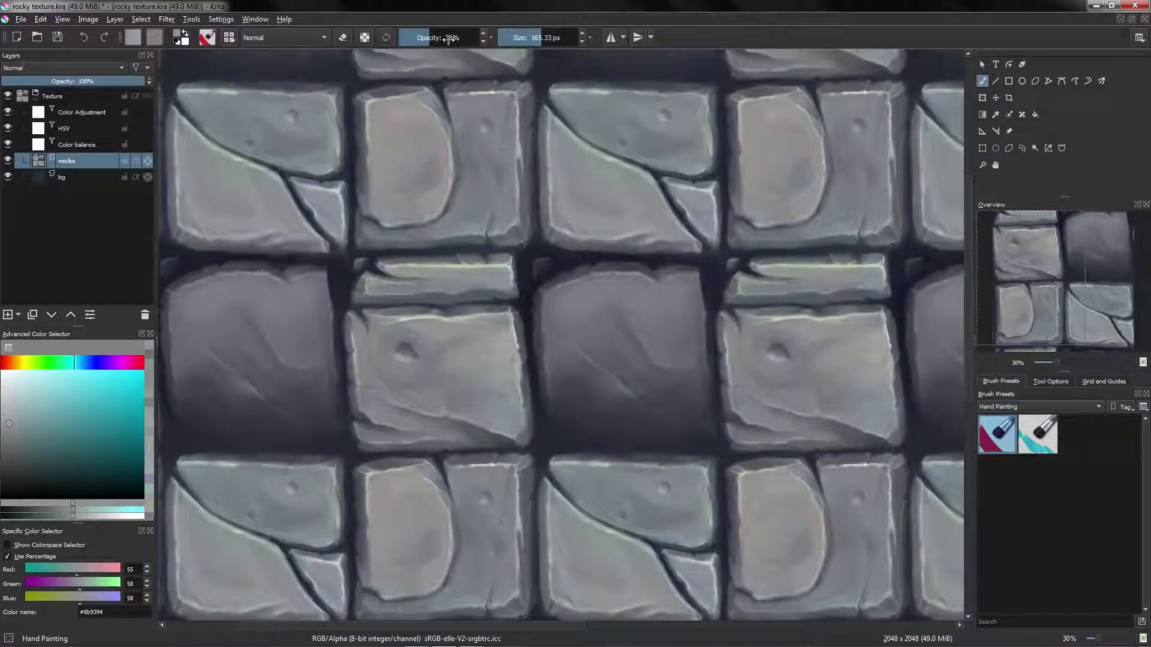
pyautogui.moveTo(449, 40); pyautogui.dragTo(483, 39)
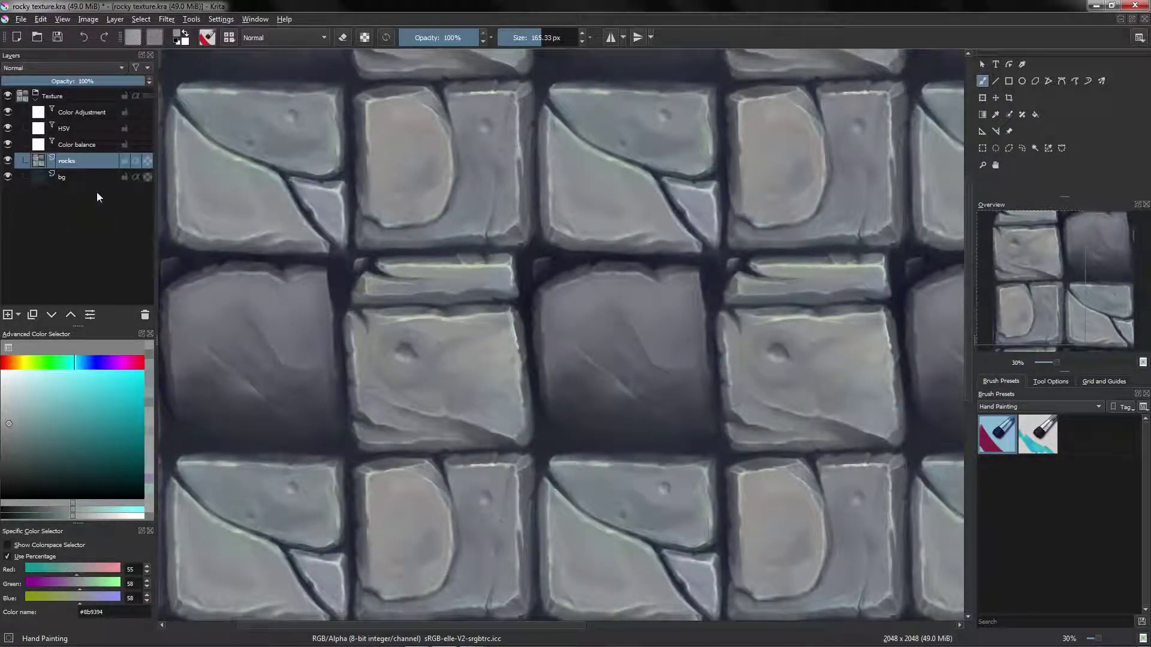
pyautogui.moveTo(387, 347); pyautogui.dragTo(430, 314)
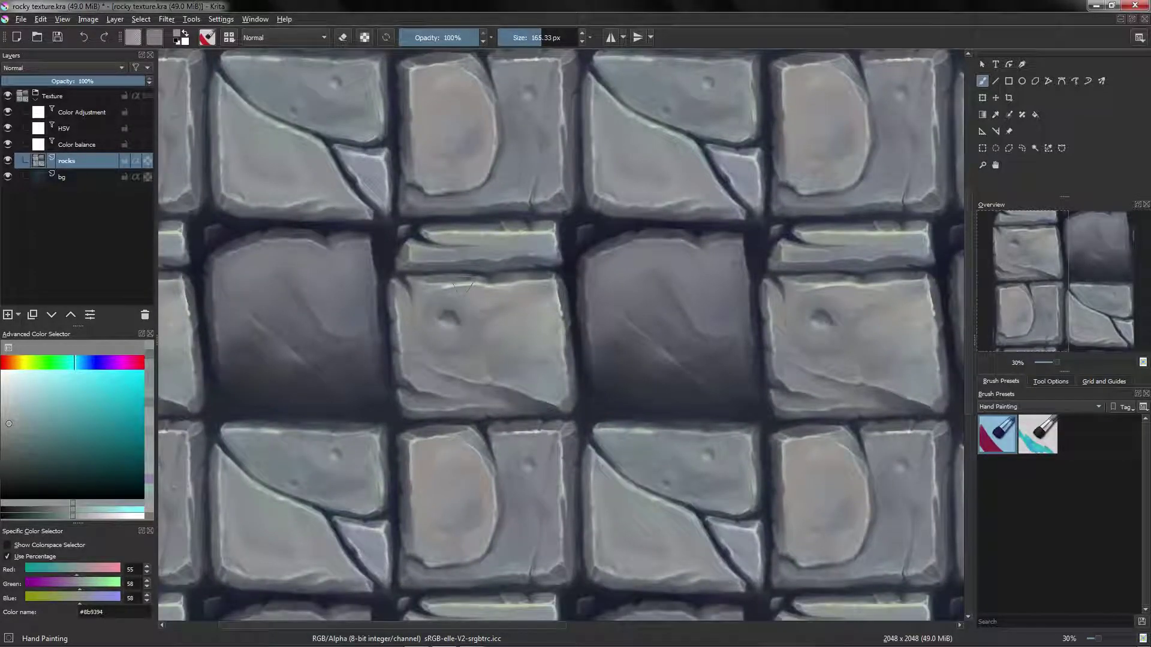
pyautogui.scroll(4, 702, 325)
pyautogui.moveTo(572, 235); pyautogui.dragTo(570, 290)
pyautogui.moveTo(366, 176); pyautogui.dragTo(279, 269)
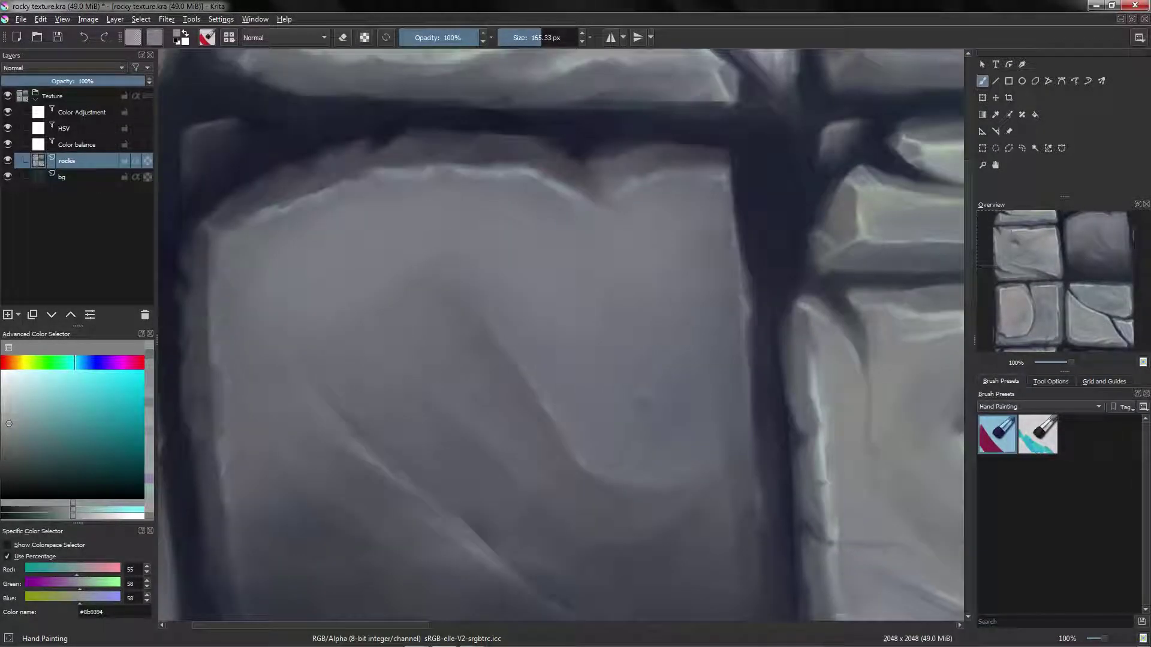
pyautogui.moveTo(678, 327); pyautogui.dragTo(249, 246)
pyautogui.moveTo(450, 306); pyautogui.dragTo(305, 233)
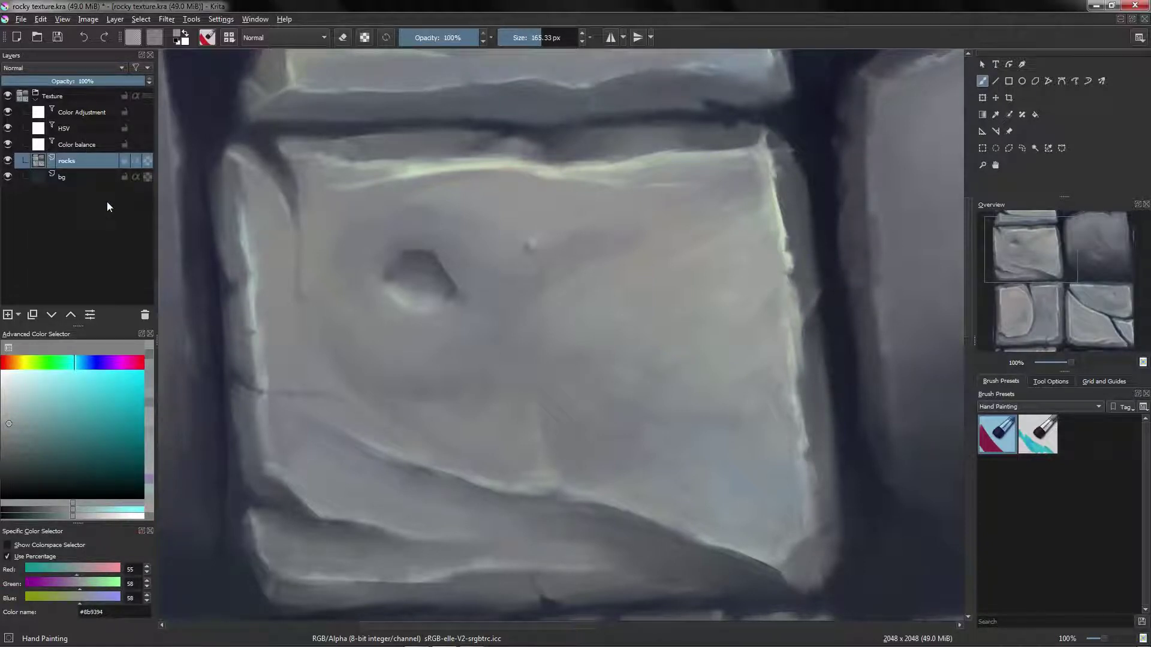
# Duplicate the rocks layer and apply the Sharpen filter twice to the copy.
pyautogui.hotkey('ctrl', 'j')
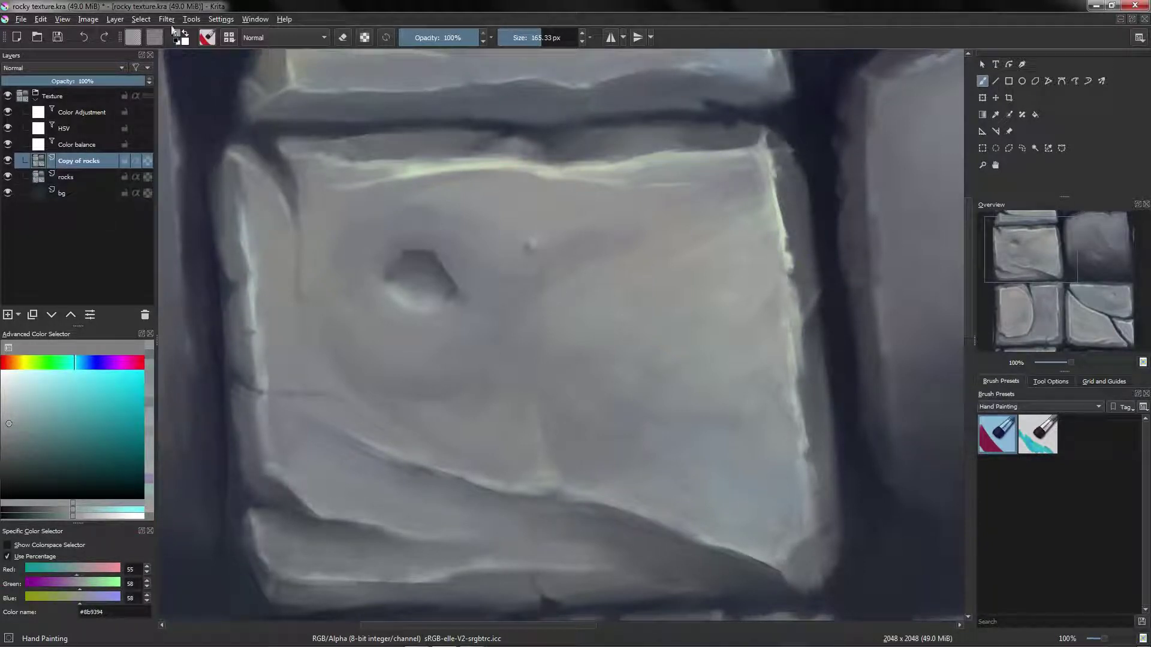
pyautogui.click(167, 19)
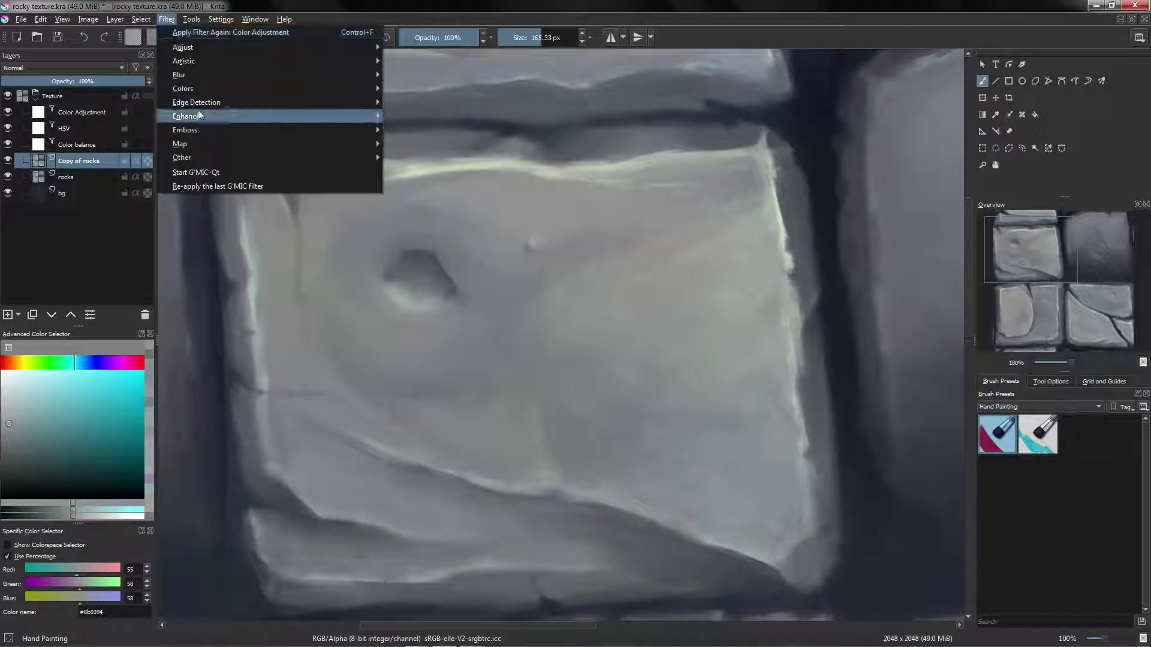
pyautogui.moveTo(207, 116)
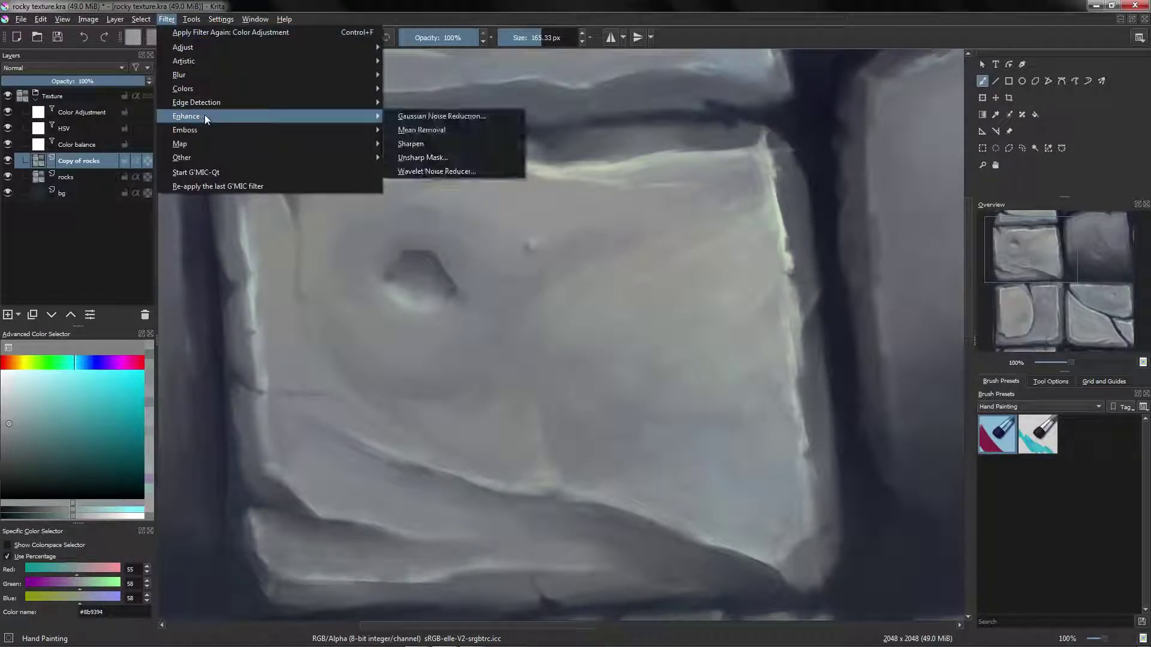
pyautogui.click(431, 146)
pyautogui.moveTo(440, 220); pyautogui.dragTo(408, 236)
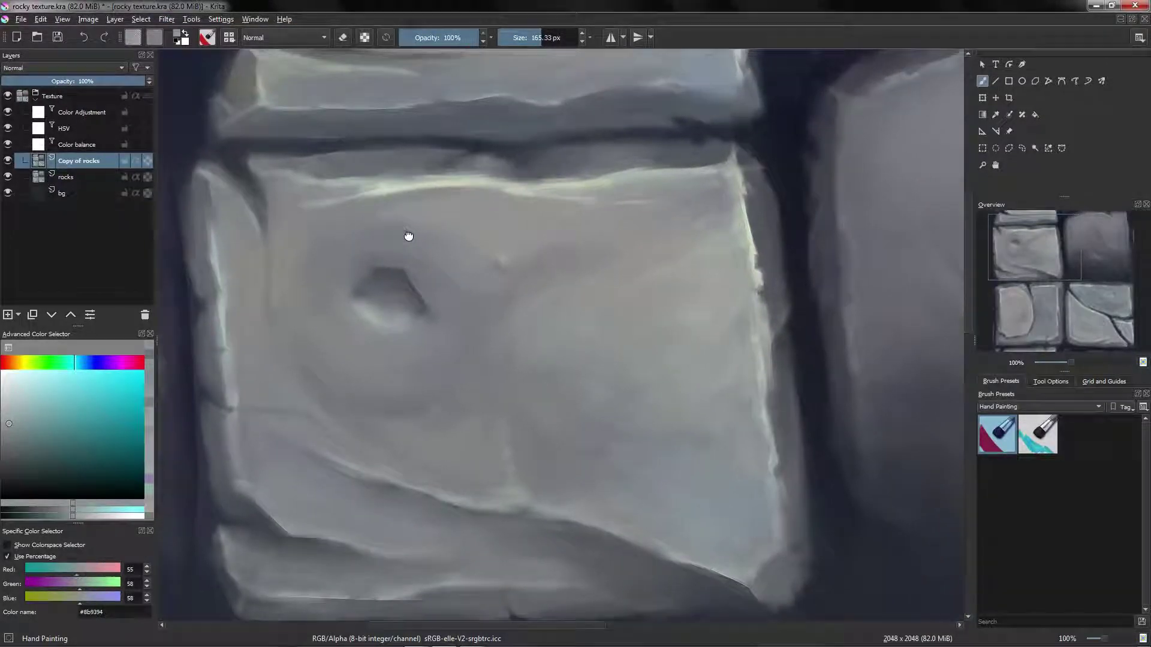
pyautogui.click(167, 18)
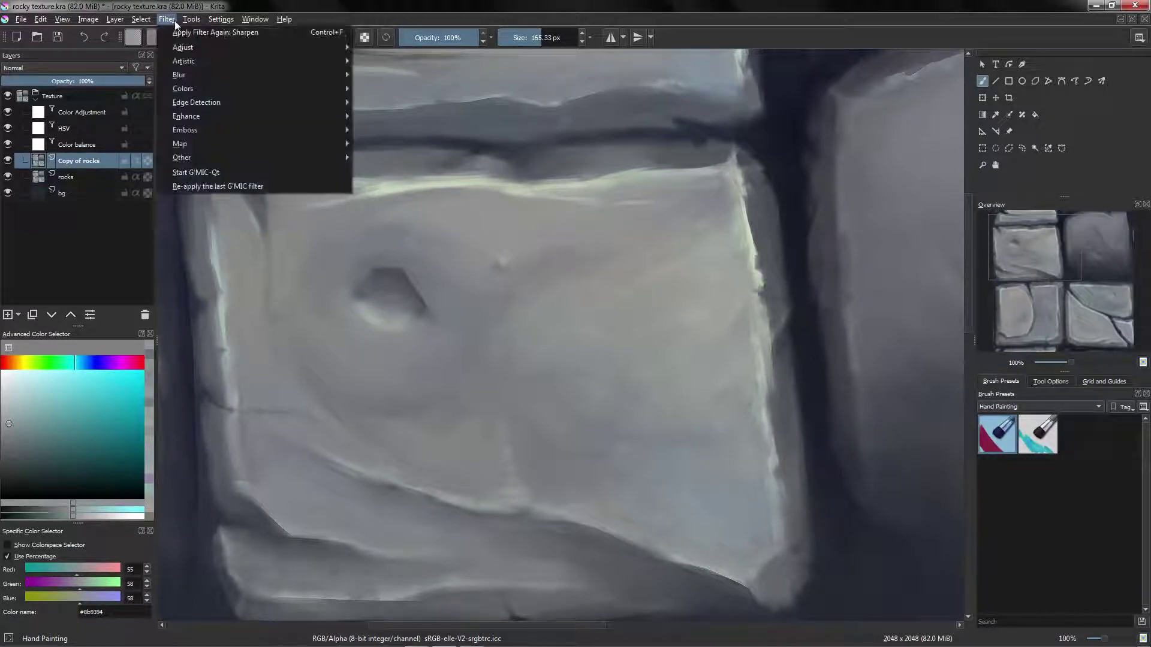
pyautogui.click(259, 34)
pyautogui.moveTo(373, 231); pyautogui.dragTo(319, 238)
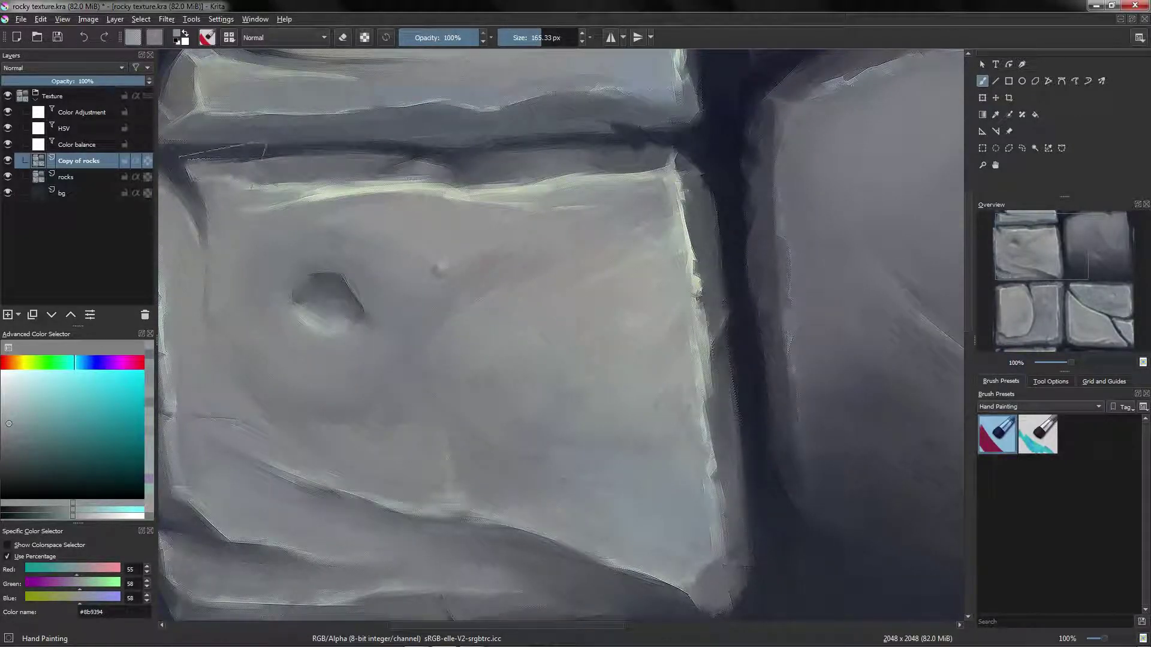
# Lower the sharpened copy's layer opacity to 58% and reduce the brush size to 7.60 px.
pyautogui.moveTo(109, 81); pyautogui.dragTo(85, 81)
pyautogui.click(8, 160)
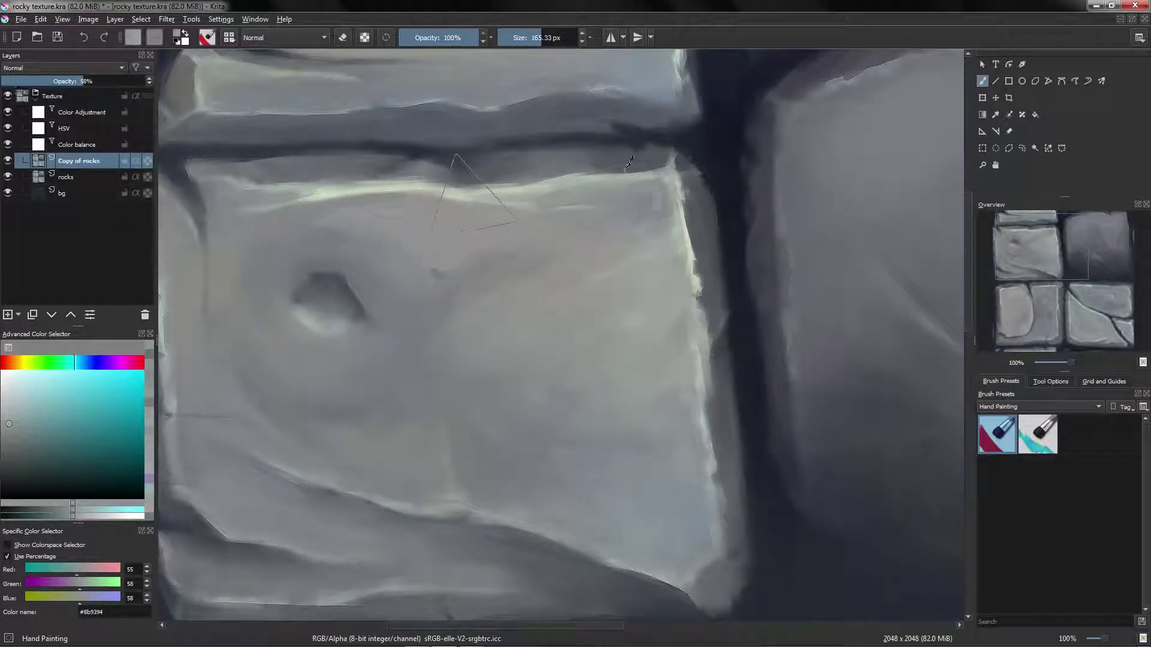
pyautogui.press('[')
pyautogui.press('[')
pyautogui.press('[')
pyautogui.press('[')
pyautogui.press('[')
pyautogui.press('[')
pyautogui.press('[')
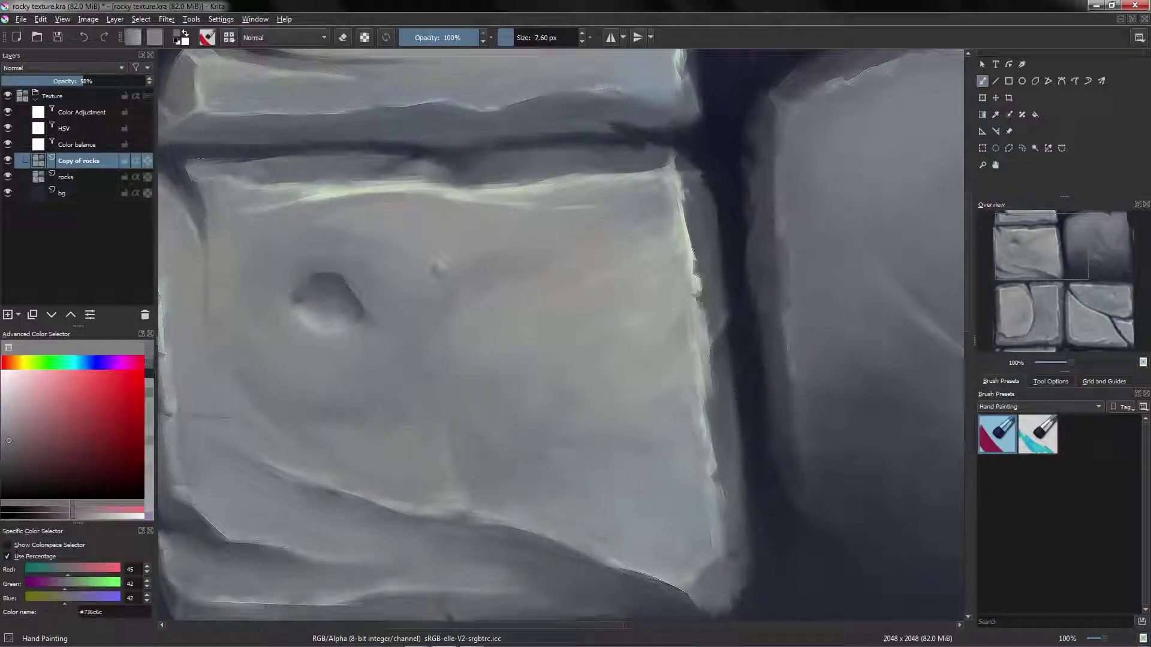
# Compare the whole texture with the sharpened copy hidden and shown.
pyautogui.scroll(-4, 509, 368)
pyautogui.click(8, 161)
pyautogui.click(8, 162)
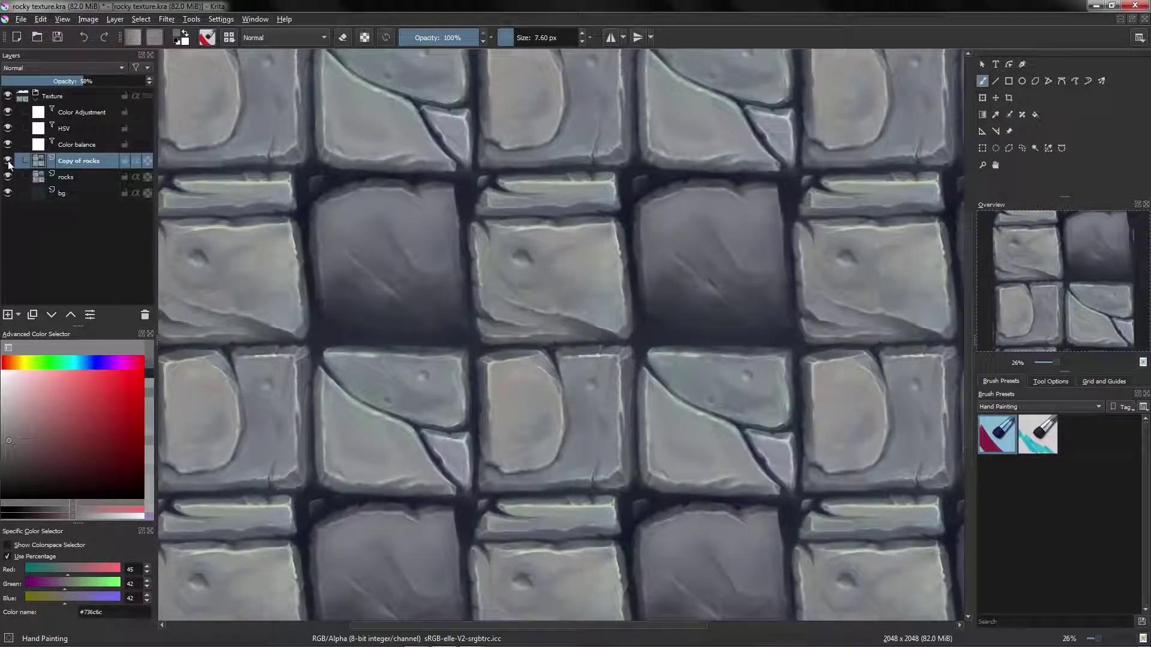
# Rename the copied rocks layer to Sharpen and set its opacity to 60%.
pyautogui.doubleClick(78, 160)
pyautogui.write('sharpe')
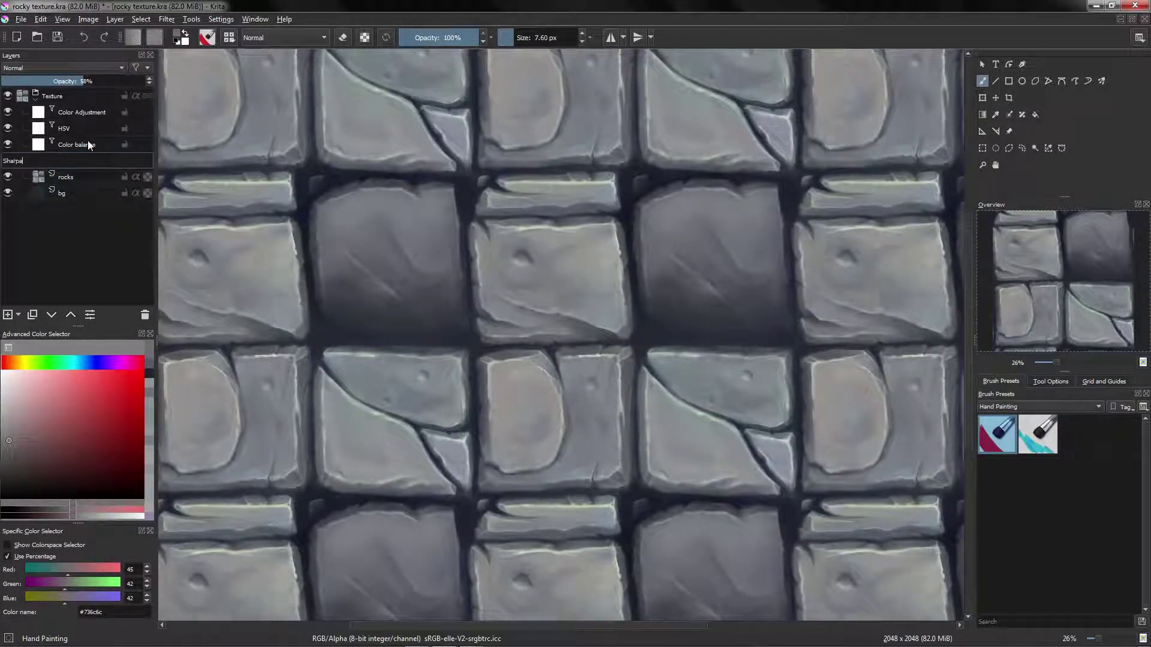
pyautogui.write('n')
pyautogui.press('Return')
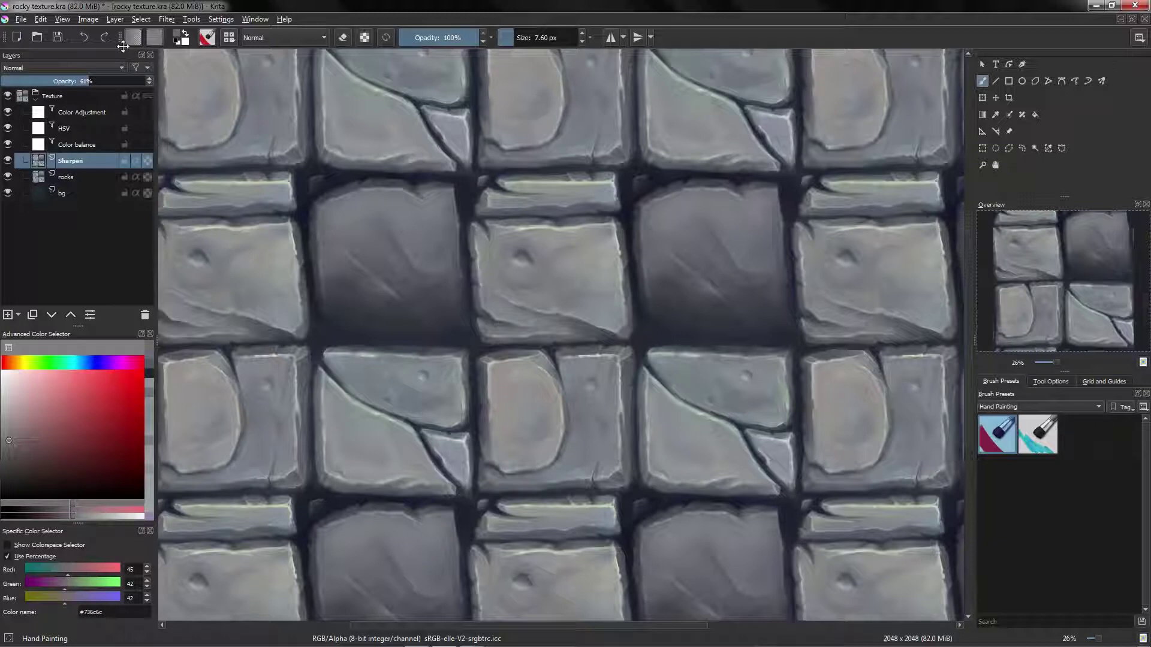
pyautogui.write('60')
# Save the document and turn off the wrap-around view to show the single texture tile.
pyautogui.moveTo(561, 336); pyautogui.dragTo(516, 377)
pyautogui.hotkey('ctrl', 's')
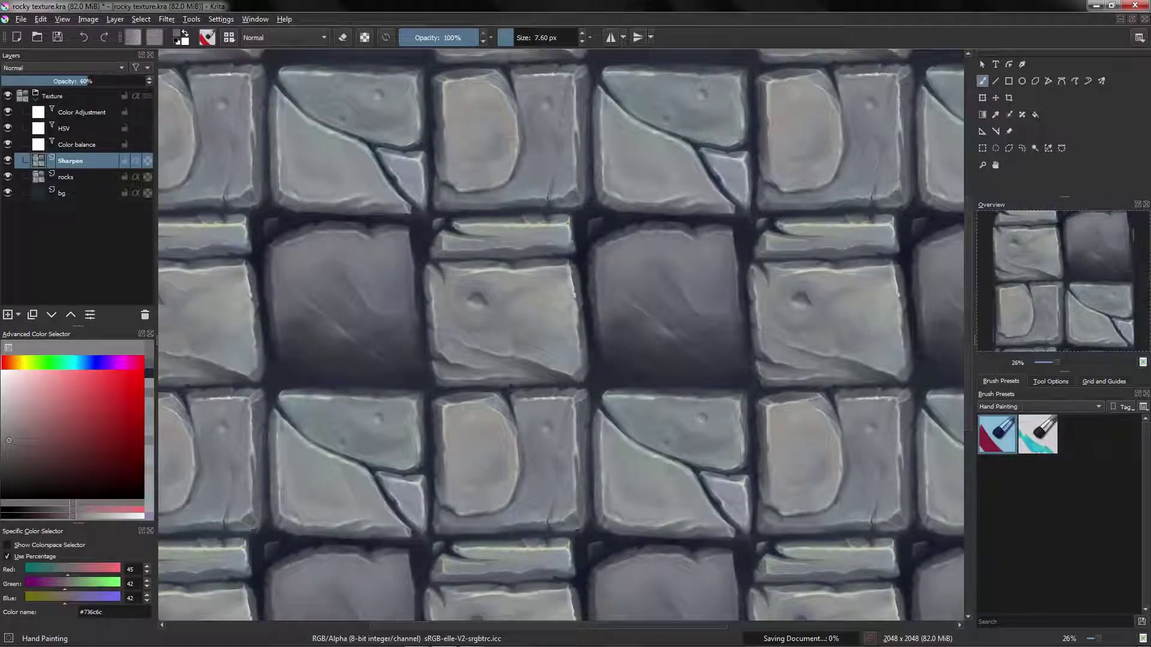
pyautogui.moveTo(410, 254); pyautogui.dragTo(294, 217)
pyautogui.press('w')
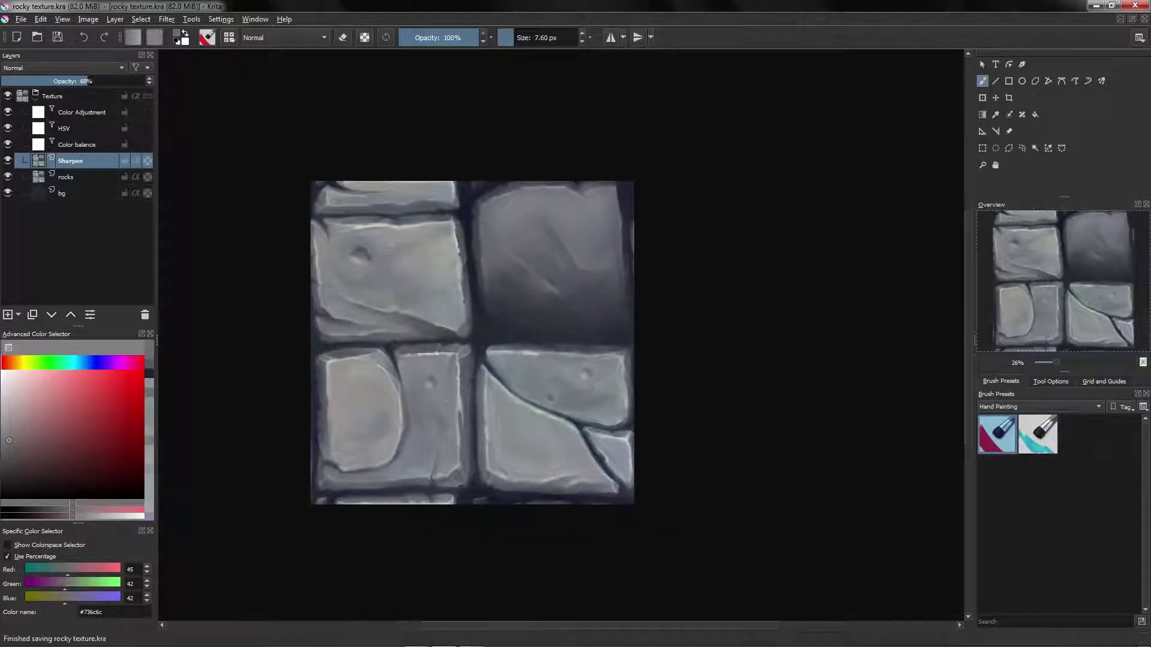
# Export the finished texture as a PNG image named rocky texture.png.
pyautogui.click(21, 19)
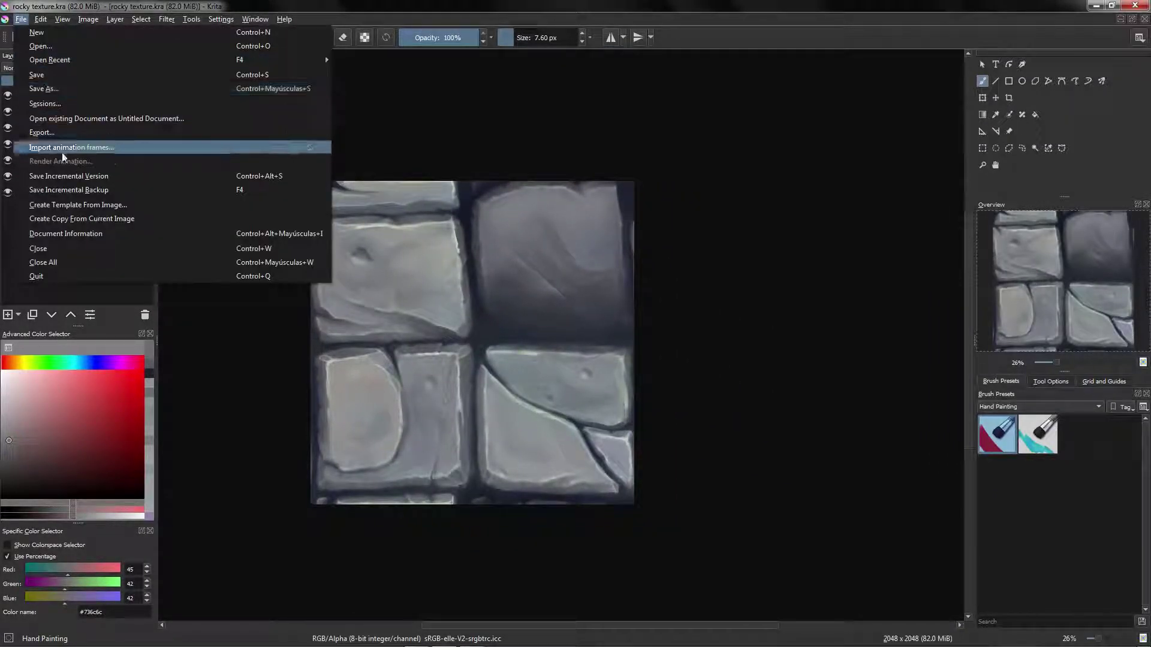
pyautogui.click(52, 137)
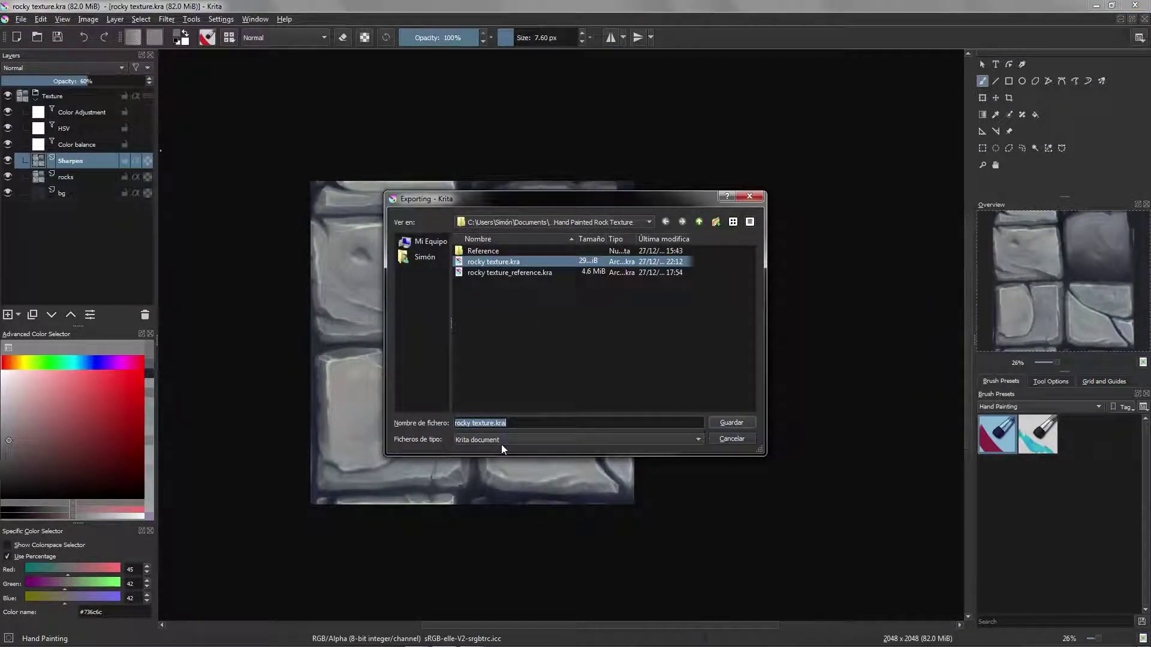
pyautogui.click(501, 444)
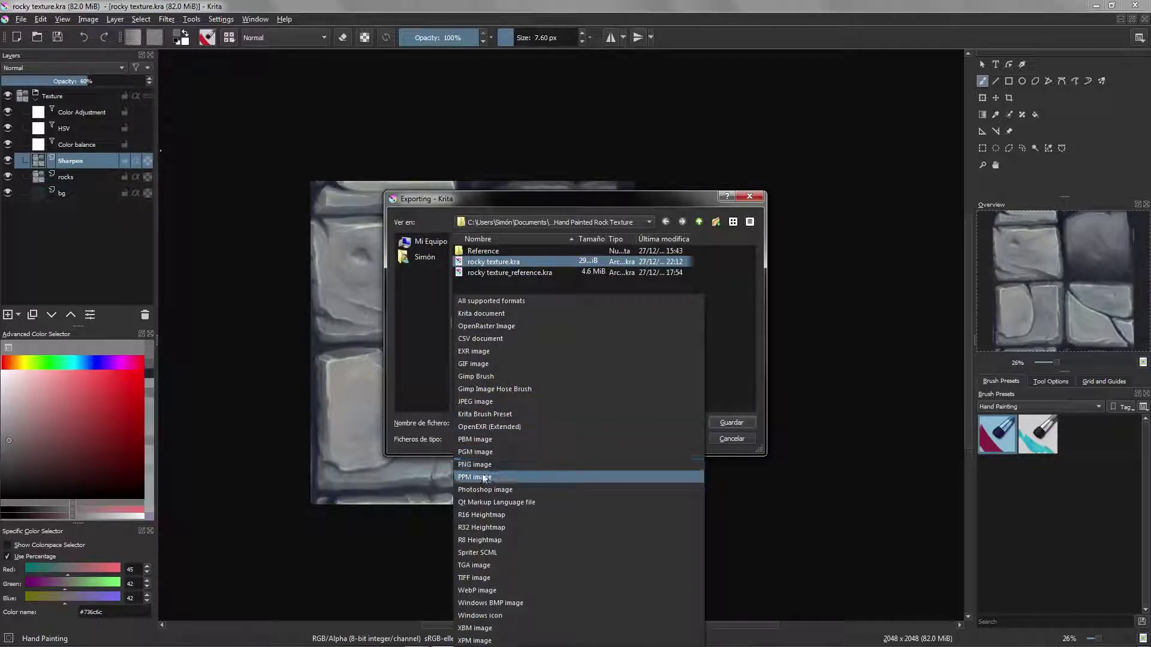
pyautogui.click(477, 466)
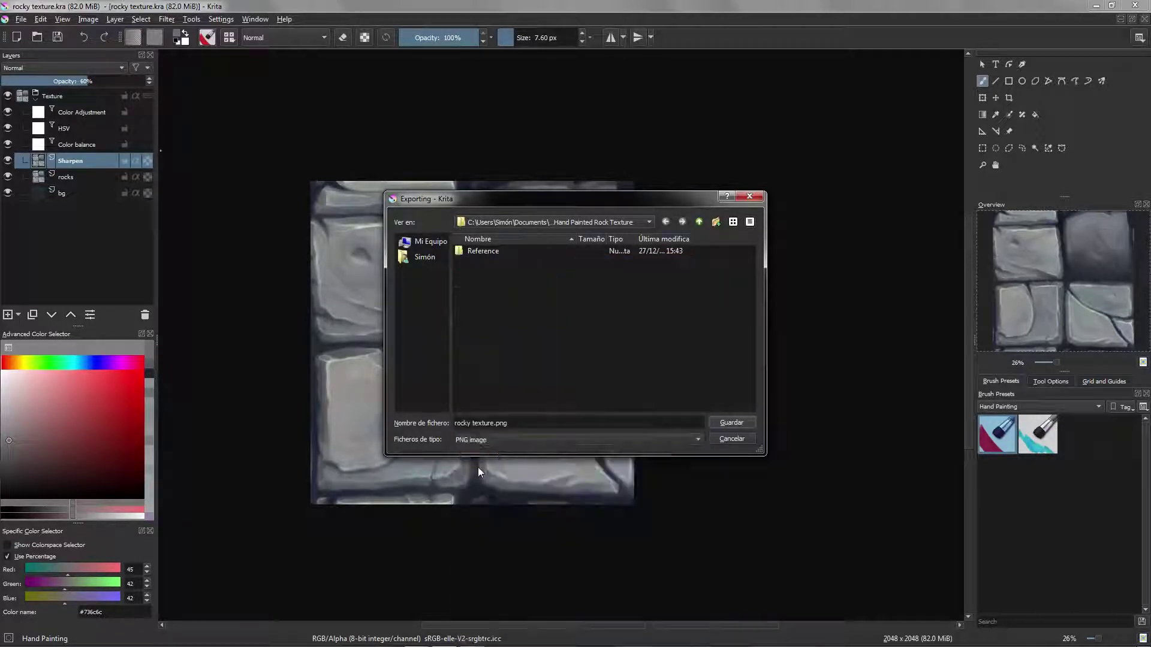
pyautogui.click(725, 425)
pyautogui.click(727, 477)
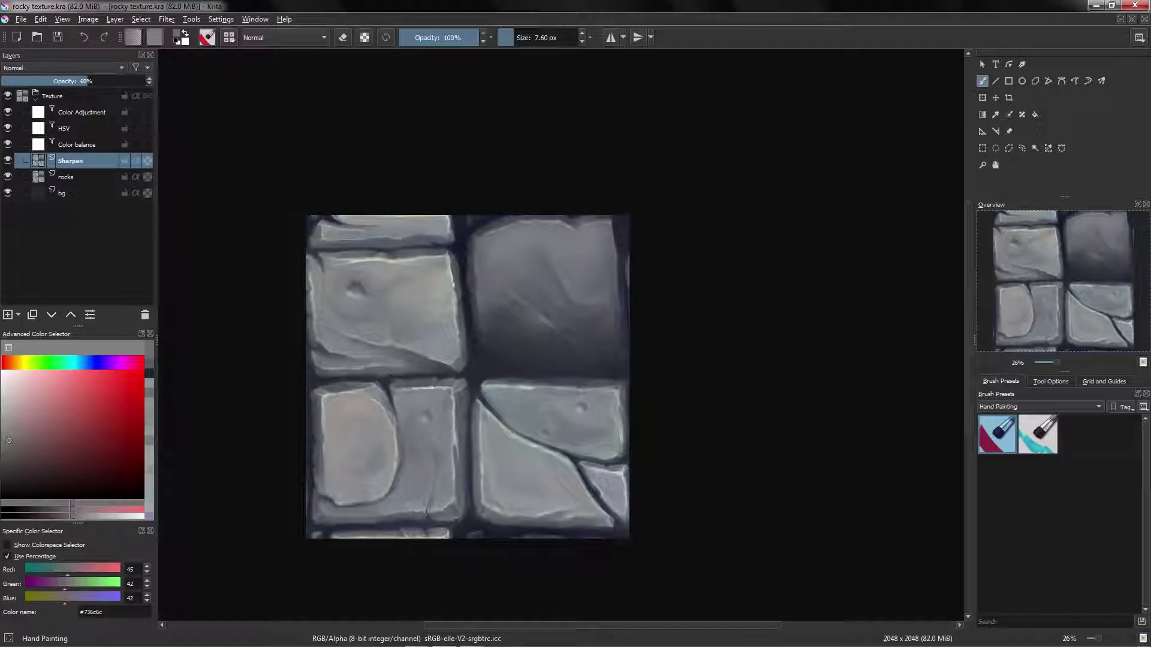
# Examine the single tile, its repetition in wrap-around view and the stone details up close.
pyautogui.moveTo(476, 367); pyautogui.dragTo(495, 333)
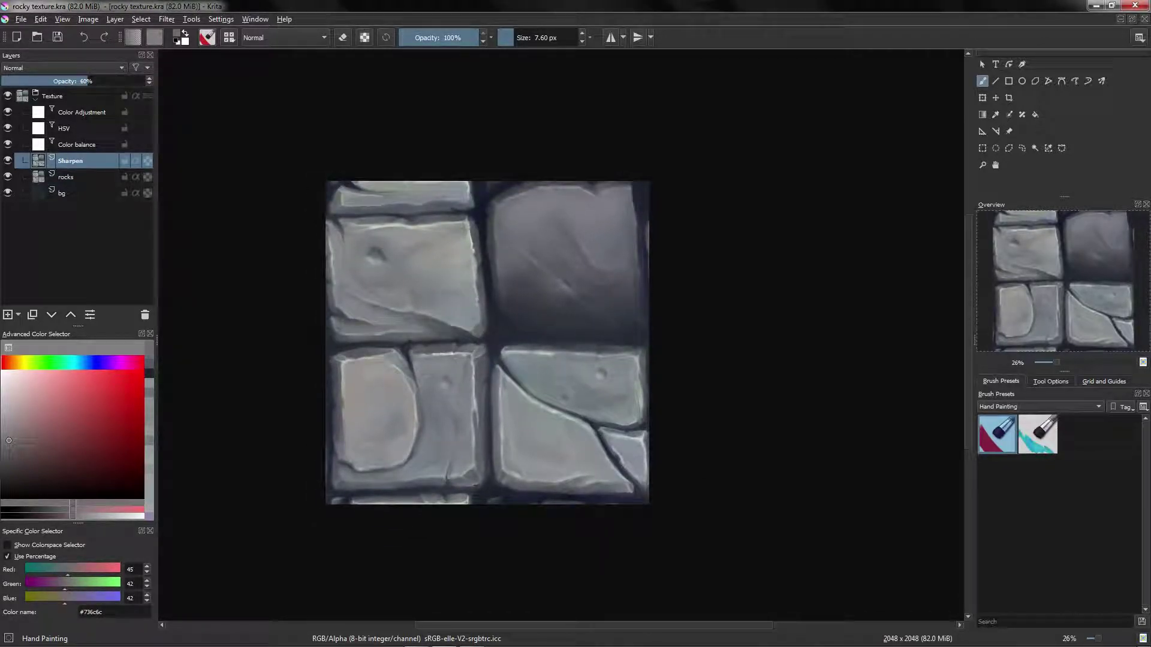
pyautogui.moveTo(567, 281); pyautogui.dragTo(566, 262)
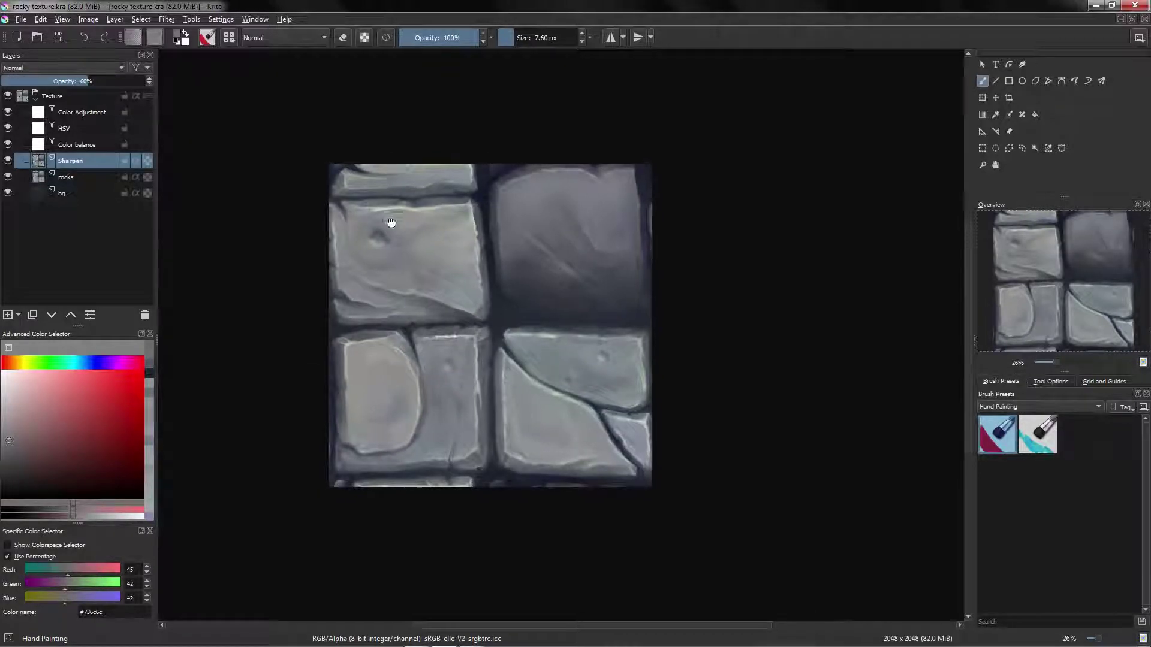
pyautogui.press('w')
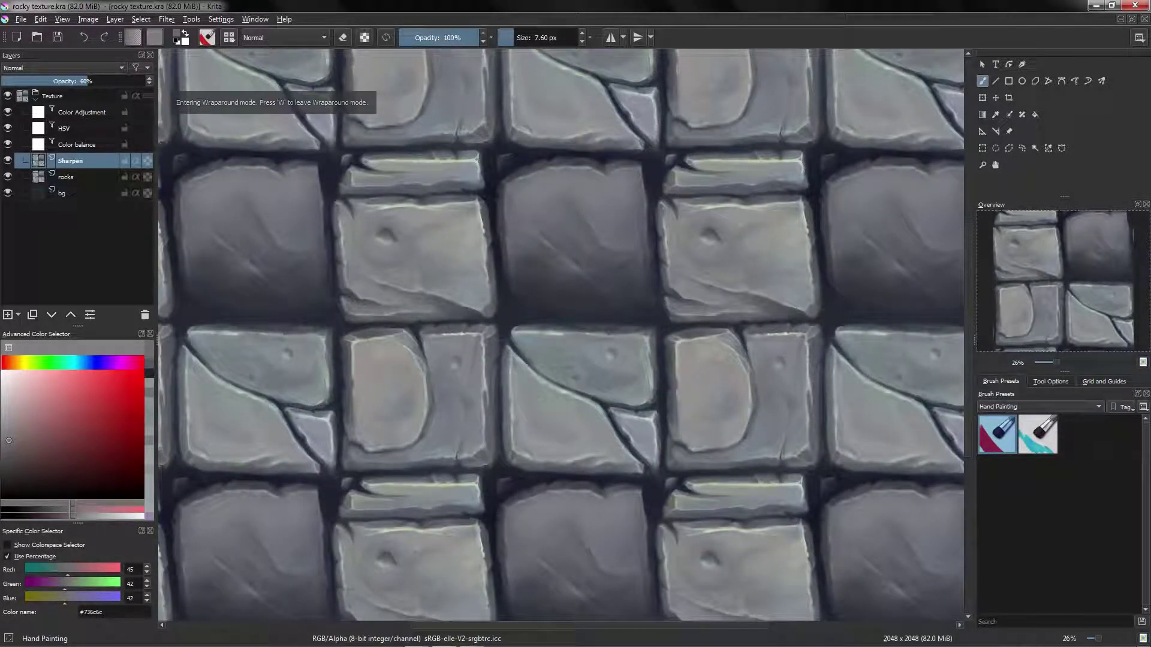
pyautogui.press('w')
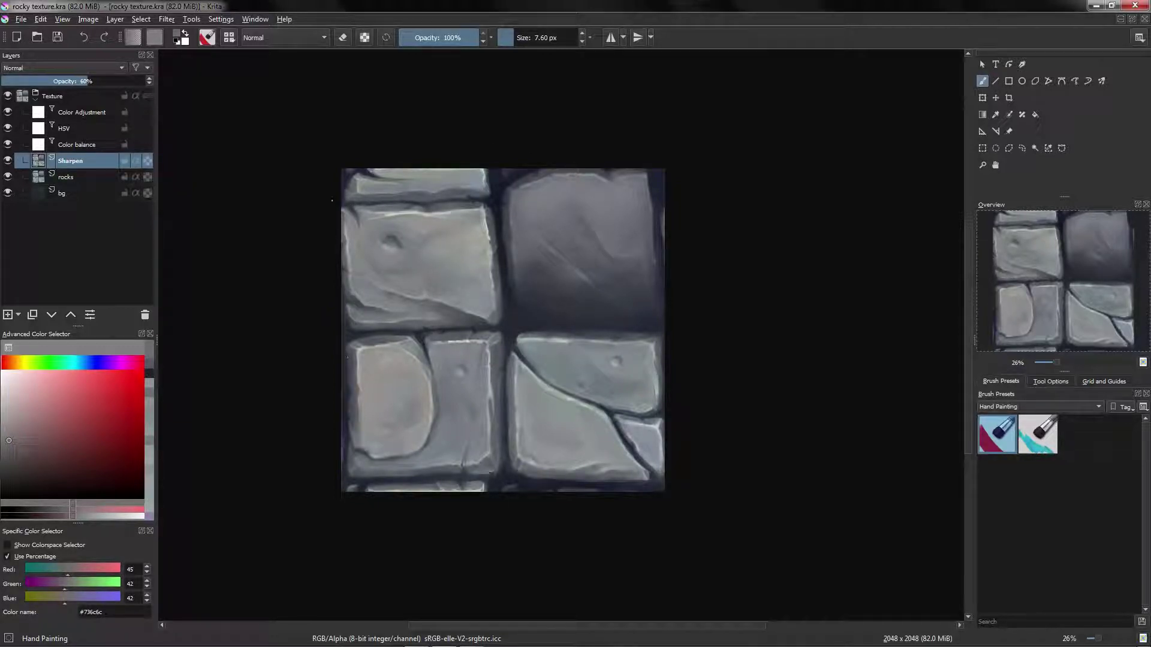
pyautogui.scroll(3, 416, 277)
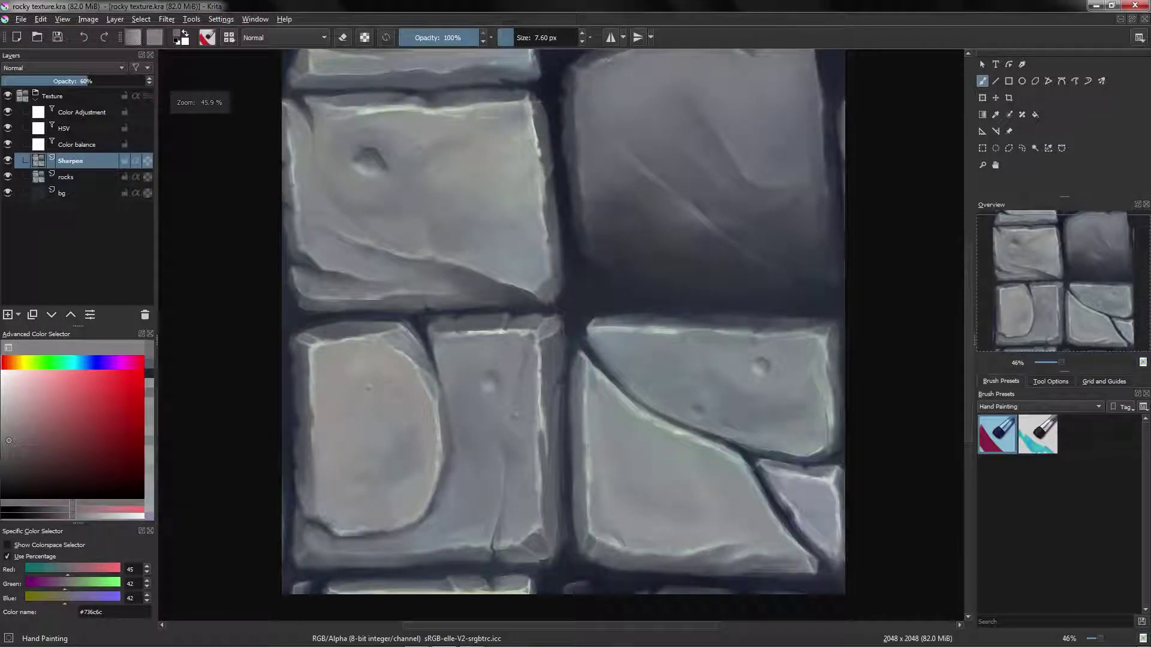
pyautogui.moveTo(509, 268)
pyautogui.mouseDown()
pyautogui.moveTo(442, 249)
pyautogui.moveTo(527, 260)
pyautogui.mouseUp()
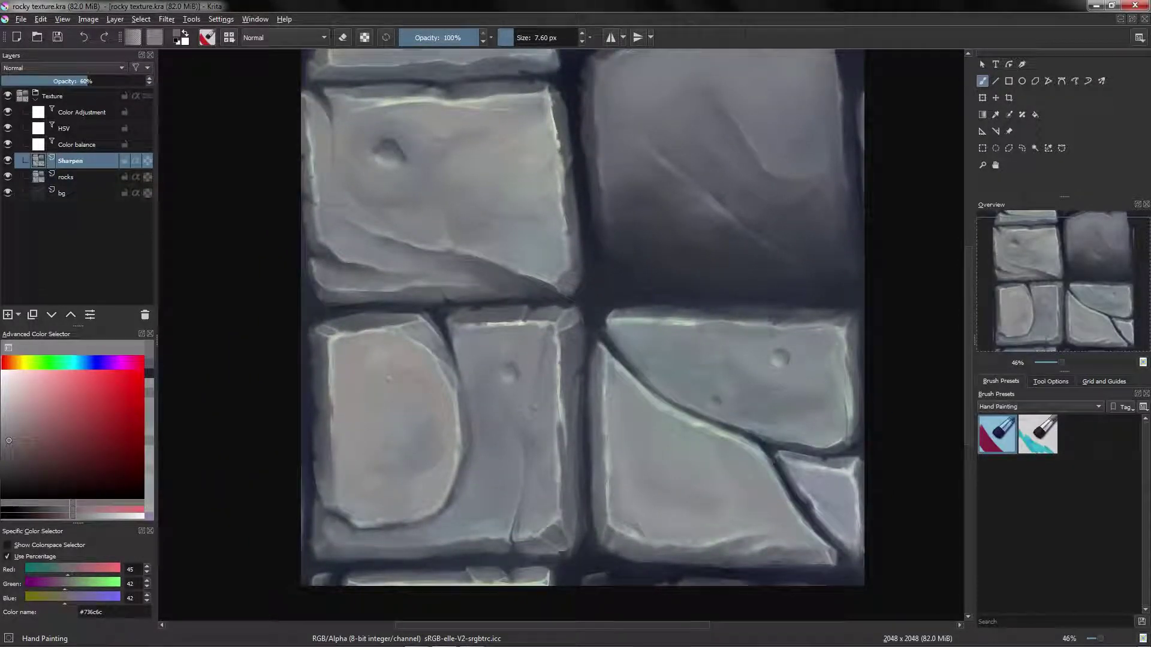
pyautogui.moveTo(550, 342); pyautogui.dragTo(497, 315)
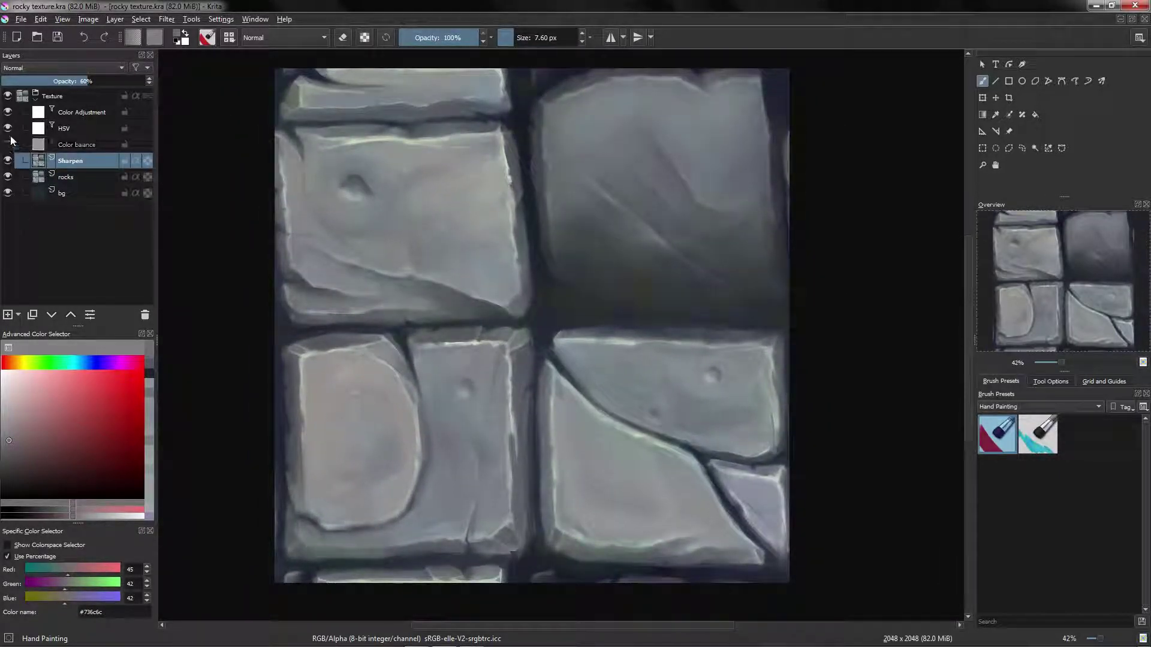
# Hide the Color balance, HSV and Color Adjustment masks and add a paint layer named Grass above Sharpen.
pyautogui.moveTo(10, 135); pyautogui.dragTo(7, 113)
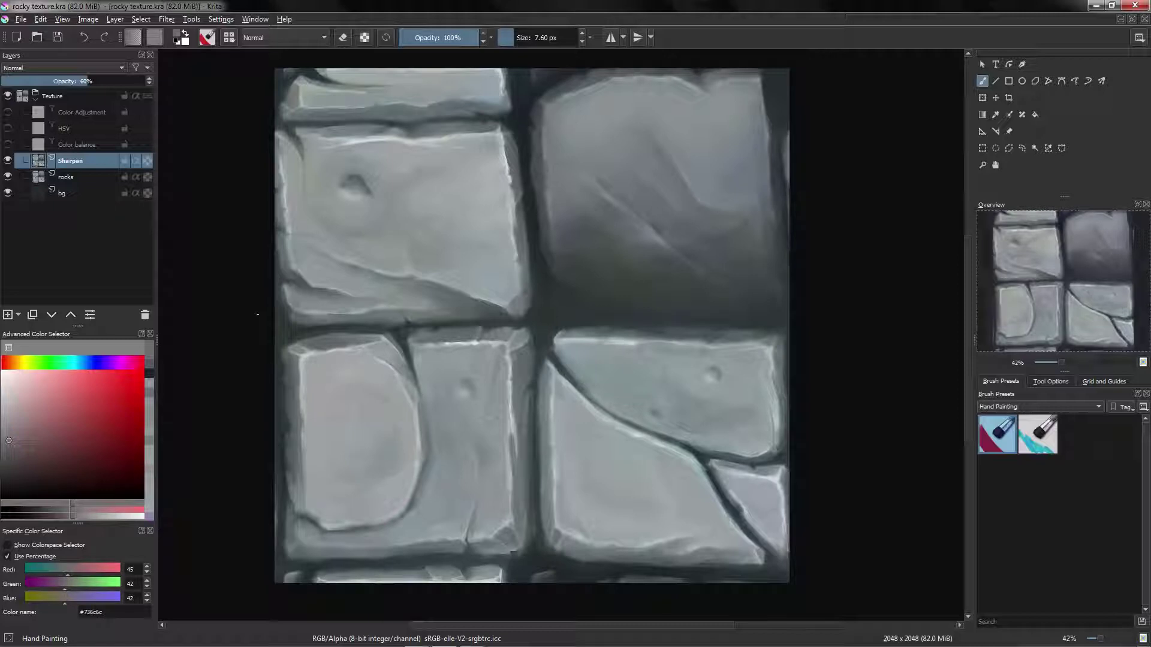
pyautogui.click(8, 315)
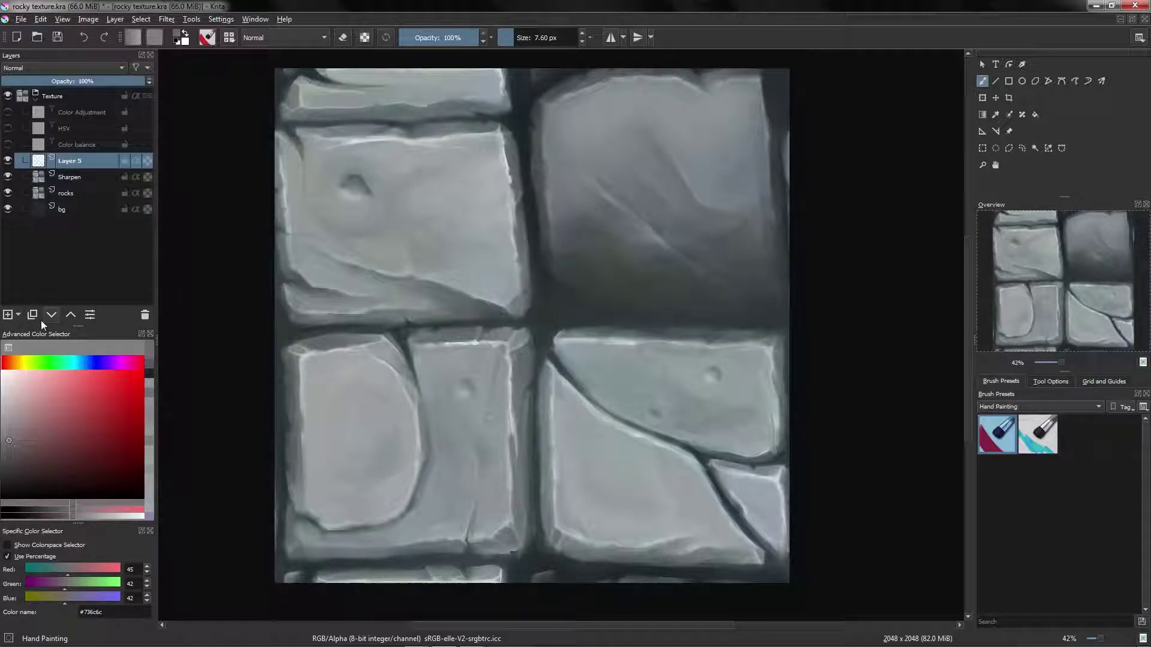
pyautogui.doubleClick(75, 163)
pyautogui.write('Gras')
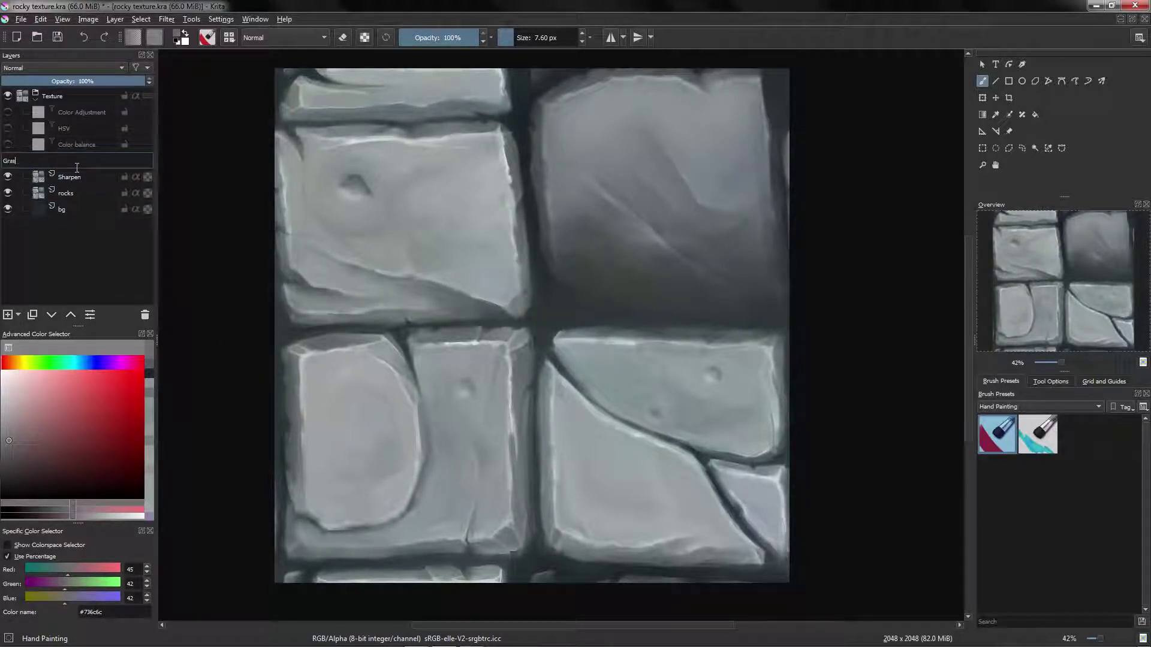
pyautogui.write('s')
pyautogui.press('Return')
# Mix the olive green #5e6f48, set the brush size to 82.20 px and undo the trial strokes.
pyautogui.keyDown('ctrl'); pyautogui.click(575, 329); pyautogui.keyUp('ctrl')
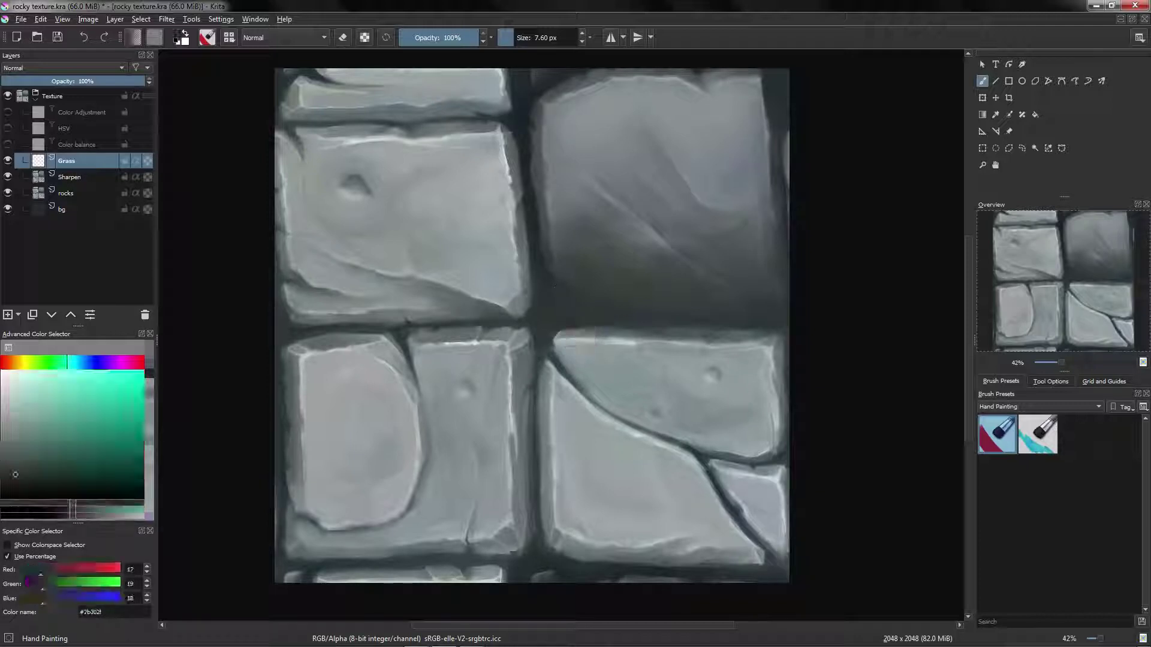
pyautogui.click(34, 364)
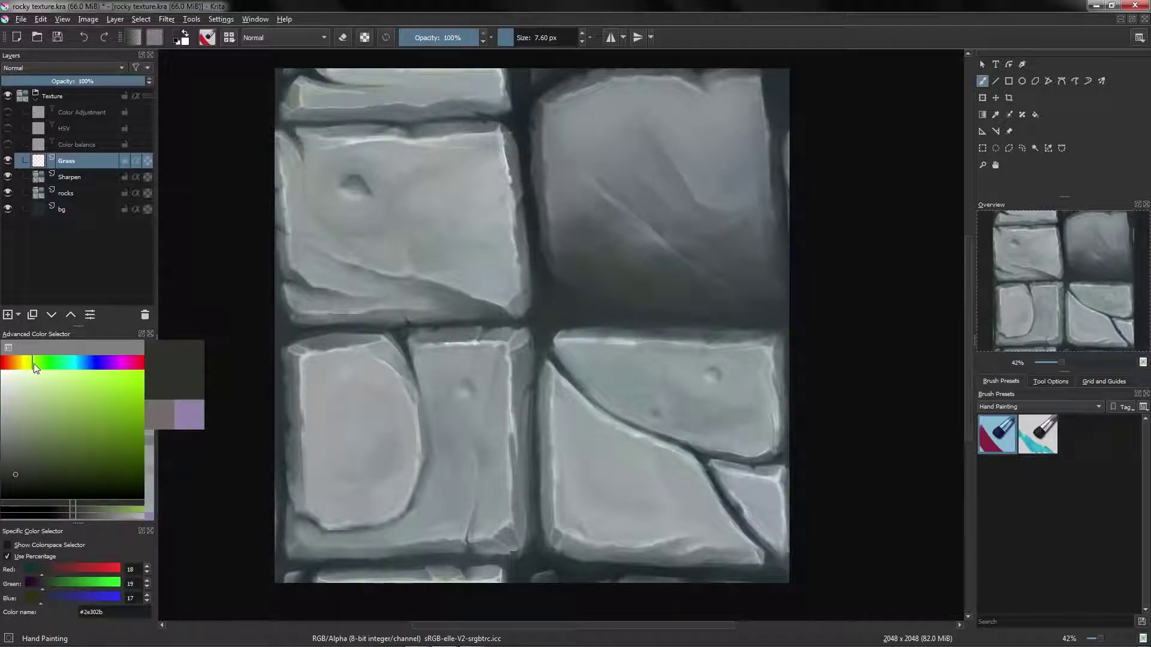
pyautogui.moveTo(34, 447); pyautogui.dragTo(51, 429)
pyautogui.moveTo(543, 300)
pyautogui.mouseDown()
pyautogui.moveTo(561, 300)
pyautogui.moveTo(561, 313)
pyautogui.moveTo(520, 306)
pyautogui.moveTo(535, 191)
pyautogui.mouseUp()
pyautogui.hotkey('ctrl', 'z')
pyautogui.click(51, 442)
pyautogui.hotkey('ctrl', 'z')
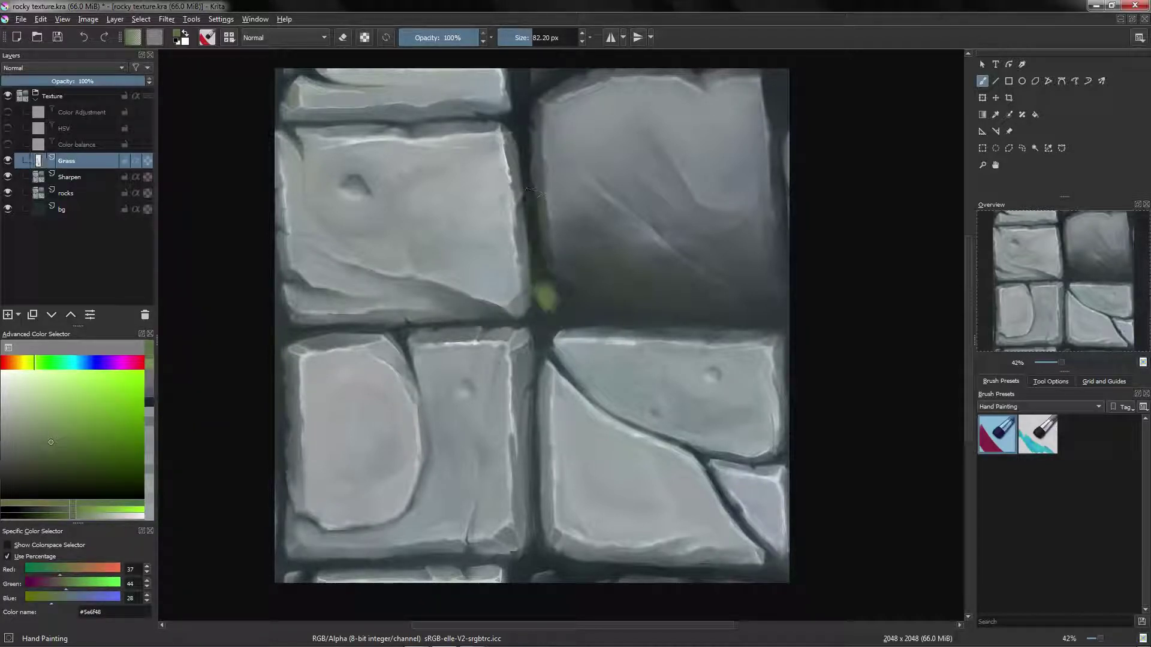
pyautogui.hotkey('ctrl', 'z')
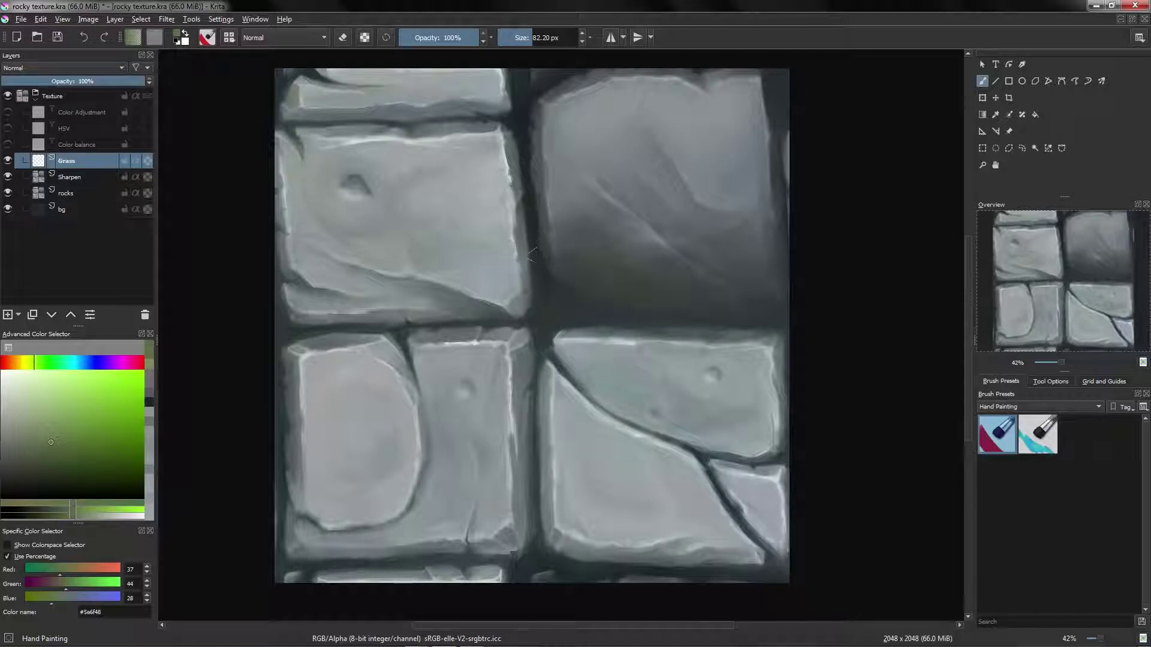
# Paint grass along the vertical joint between the two upper stones and around the central crossing.
pyautogui.moveTo(689, 351)
pyautogui.mouseDown()
pyautogui.moveTo(671, 364)
pyautogui.moveTo(682, 365)
pyautogui.mouseUp()
pyautogui.moveTo(533, 333); pyautogui.dragTo(507, 133)
pyautogui.moveTo(493, 130)
pyautogui.mouseDown()
pyautogui.moveTo(514, 120)
pyautogui.moveTo(515, 180)
pyautogui.mouseUp()
pyautogui.moveTo(522, 326)
pyautogui.mouseDown()
pyautogui.moveTo(470, 318)
pyautogui.moveTo(539, 326)
pyautogui.mouseUp()
pyautogui.moveTo(538, 326); pyautogui.dragTo(567, 315)
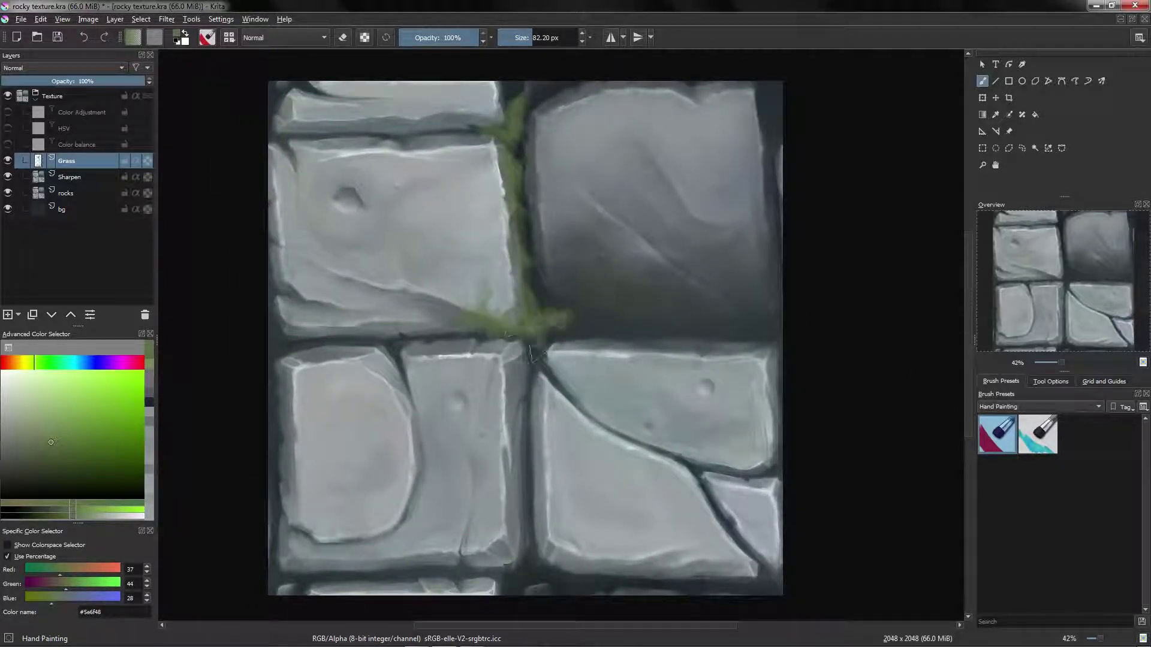
# Spread grass over the lower part of the dark upper-right stone and along the central horizontal joint.
pyautogui.moveTo(536, 351); pyautogui.dragTo(564, 392)
pyautogui.moveTo(548, 335); pyautogui.dragTo(592, 305)
pyautogui.moveTo(563, 312)
pyautogui.mouseDown()
pyautogui.moveTo(567, 277)
pyautogui.moveTo(650, 313)
pyautogui.moveTo(698, 314)
pyautogui.mouseUp()
pyautogui.moveTo(678, 261)
pyautogui.mouseDown()
pyautogui.moveTo(732, 324)
pyautogui.moveTo(753, 304)
pyautogui.mouseUp()
pyautogui.moveTo(650, 303); pyautogui.dragTo(584, 264)
pyautogui.moveTo(581, 314); pyautogui.dragTo(654, 335)
pyautogui.moveTo(510, 332); pyautogui.dragTo(396, 339)
# Reduce the brush to 68.55 px and add grass in the joints around the lower-left stones and the central vertical gap.
pyautogui.moveTo(410, 341)
pyautogui.keyDown('shift'); pyautogui.mouseDown()
pyautogui.moveTo(399, 349)
pyautogui.moveTo(408, 411)
pyautogui.mouseUp(); pyautogui.keyUp('shift')
pyautogui.moveTo(401, 361); pyautogui.dragTo(420, 414)
pyautogui.moveTo(470, 351); pyautogui.dragTo(494, 388)
pyautogui.moveTo(520, 338)
pyautogui.mouseDown()
pyautogui.moveTo(532, 389)
pyautogui.moveTo(531, 379)
pyautogui.mouseUp()
pyautogui.moveTo(536, 319); pyautogui.dragTo(528, 239)
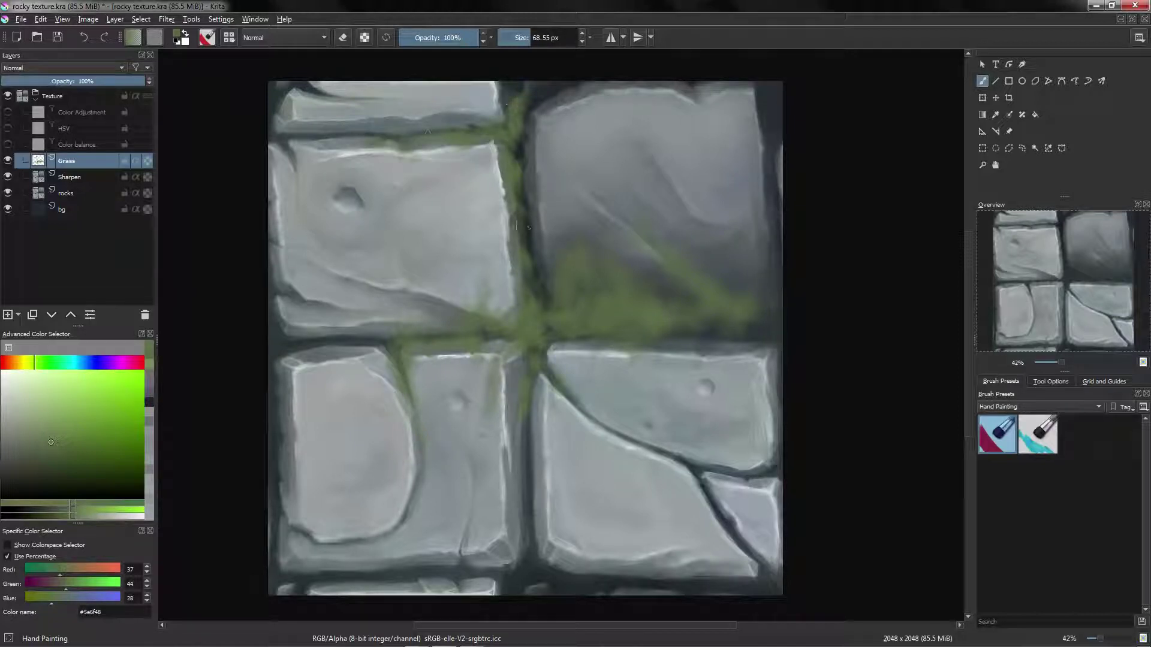
pyautogui.moveTo(521, 179); pyautogui.dragTo(543, 289)
# Extend the grass beneath the dark stone, along its scratch and down the diagonal crack between the lower-right stones.
pyautogui.moveTo(712, 317)
pyautogui.mouseDown()
pyautogui.moveTo(711, 342)
pyautogui.moveTo(772, 333)
pyautogui.mouseUp()
pyautogui.moveTo(716, 290); pyautogui.dragTo(638, 229)
pyautogui.moveTo(549, 370)
pyautogui.mouseDown()
pyautogui.moveTo(571, 404)
pyautogui.moveTo(698, 476)
pyautogui.moveTo(752, 563)
pyautogui.mouseUp()
pyautogui.moveTo(704, 473); pyautogui.dragTo(767, 480)
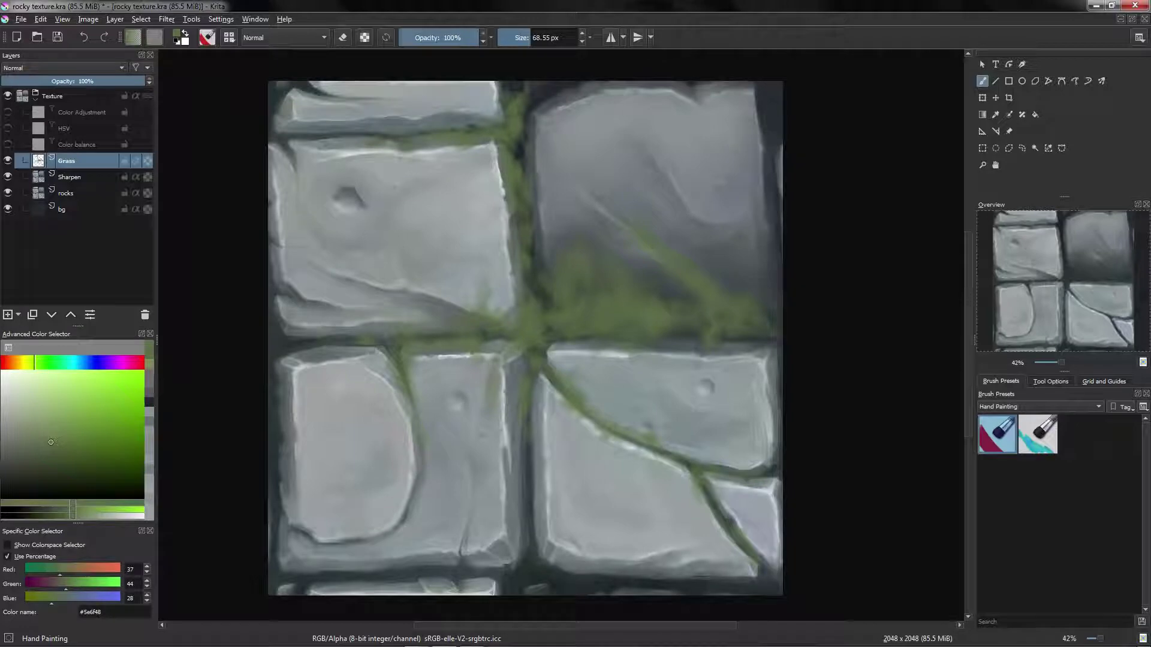
# Sample the light grey #8b9395 from the upper-left stone, enlarge the brush to 128.29 px and select the rocks layer.
pyautogui.scroll(-3, 499, 258)
pyautogui.press('w')
pyautogui.press('w')
pyautogui.scroll(3, 442, 367)
pyautogui.moveTo(442, 366); pyautogui.dragTo(464, 381)
pyautogui.moveTo(462, 208); pyautogui.dragTo(437, 318)
pyautogui.moveTo(387, 289); pyautogui.dragTo(427, 283)
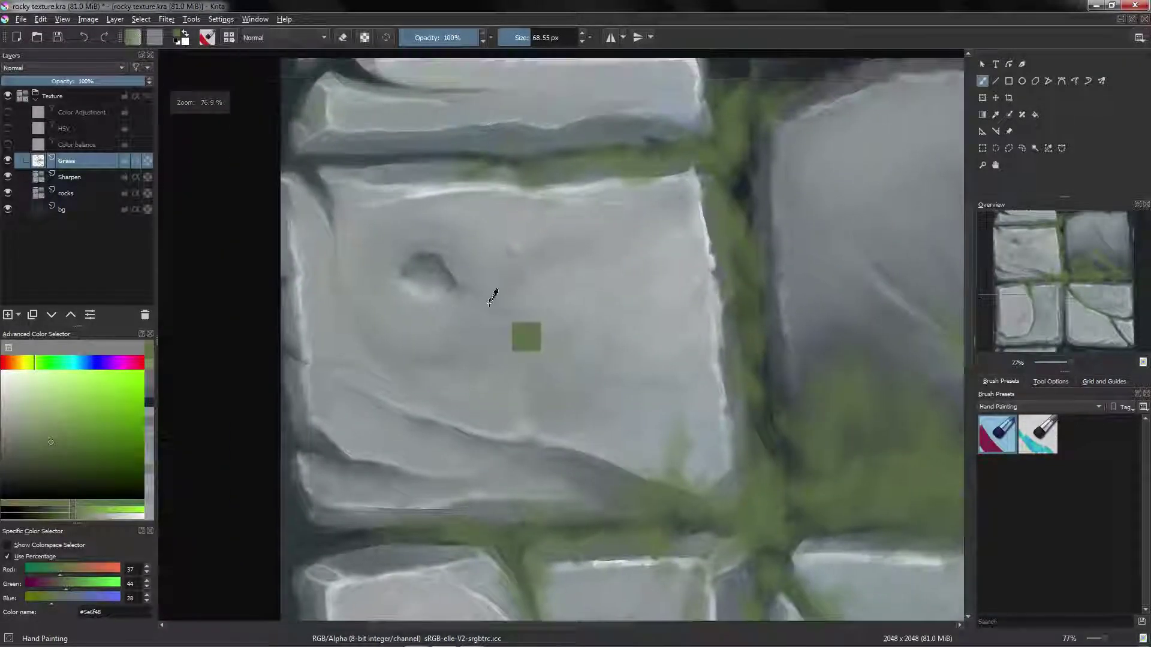
pyautogui.keyDown('ctrl'); pyautogui.click(493, 297); pyautogui.keyUp('ctrl')
pyautogui.moveTo(493, 296); pyautogui.dragTo(444, 298)
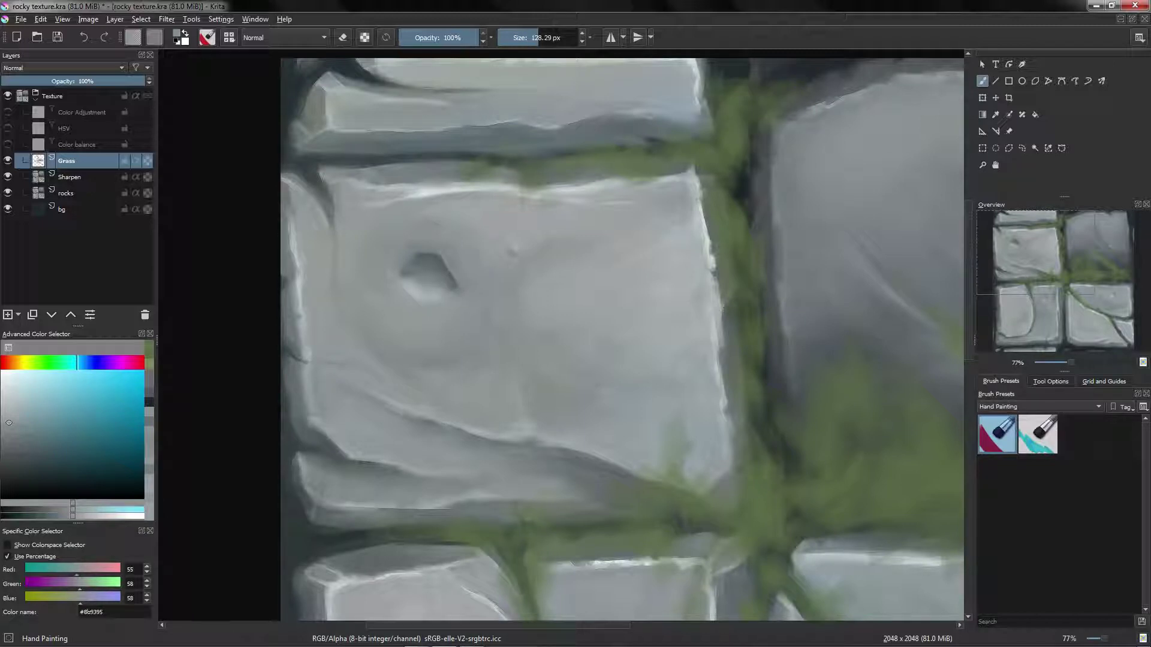
pyautogui.click(90, 193)
# Save the document under the new name rocky texture_variation.kra.
pyautogui.click(21, 19)
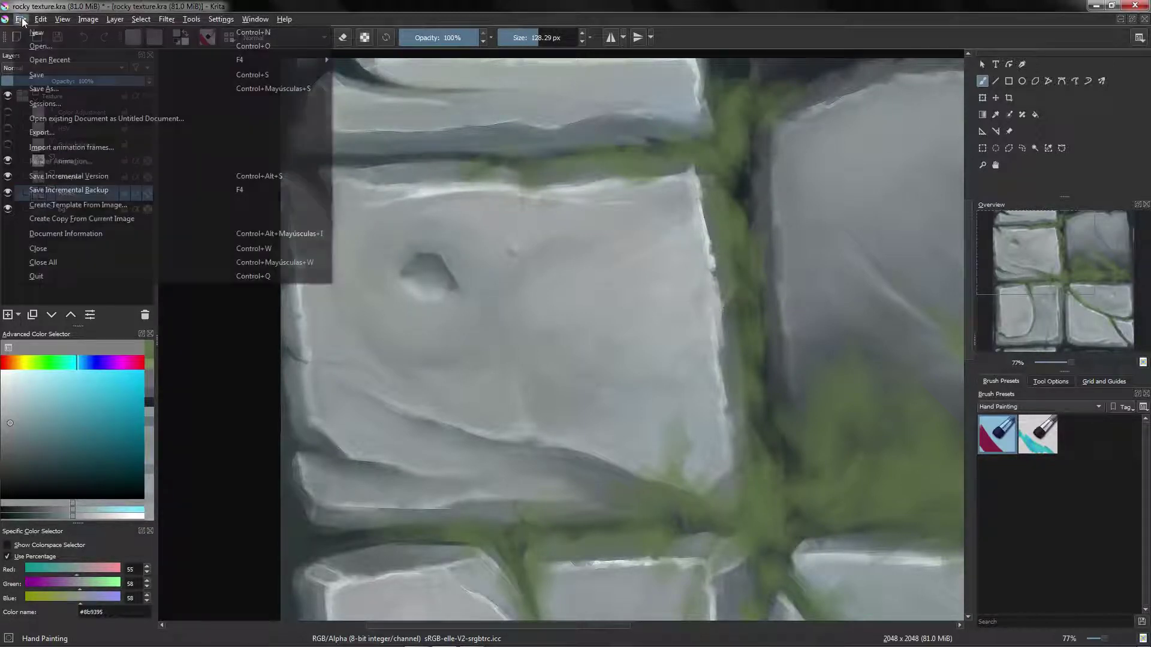
pyautogui.click(42, 72)
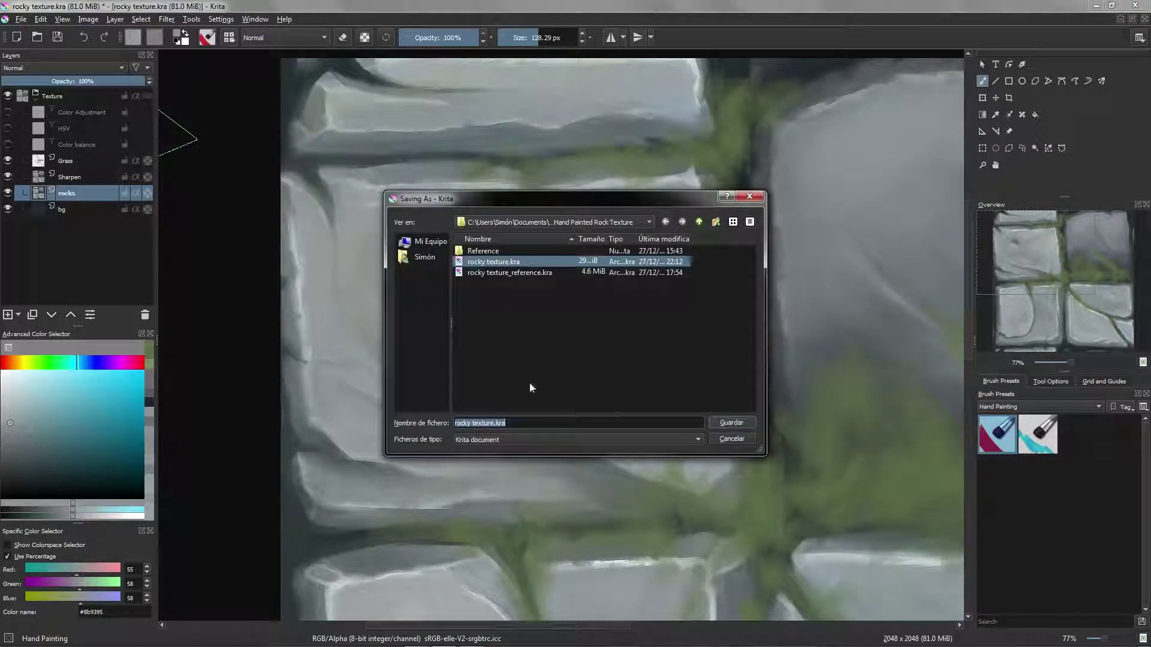
pyautogui.click(496, 423)
pyautogui.write('_variation')
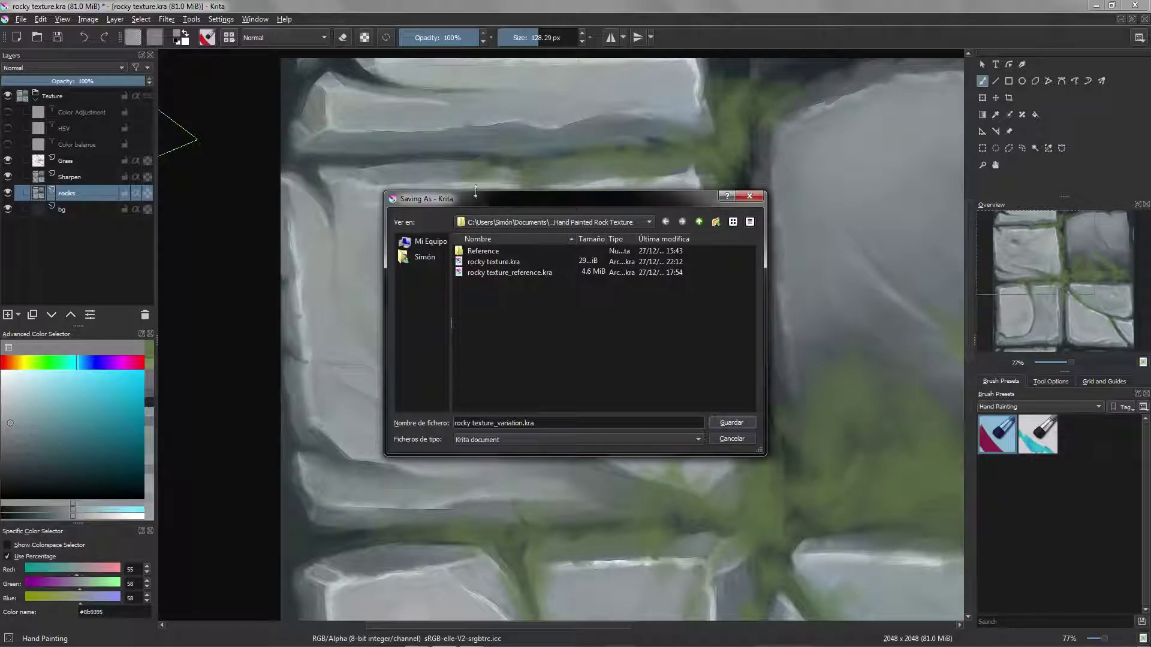
pyautogui.moveTo(476, 191); pyautogui.dragTo(460, 183)
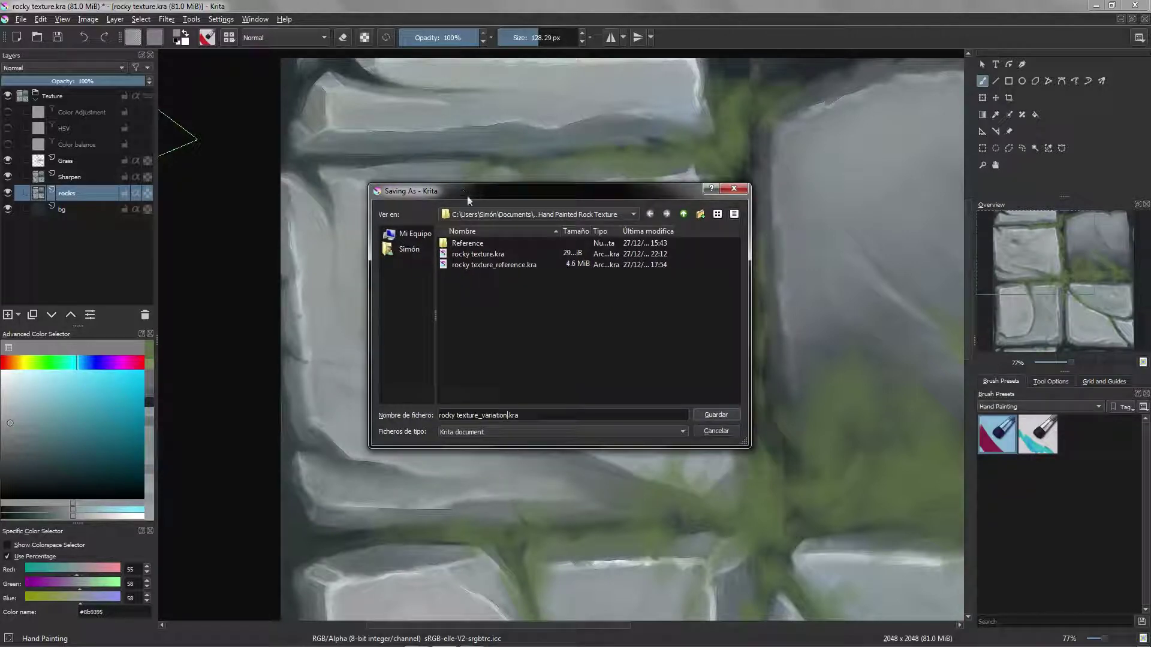
pyautogui.click(715, 415)
# Hide the Sharpen layer and make the rocks layer active for painting.
pyautogui.moveTo(474, 277)
pyautogui.mouseDown()
pyautogui.moveTo(447, 278)
pyautogui.moveTo(282, 187)
pyautogui.moveTo(349, 254)
pyautogui.moveTo(378, 221)
pyautogui.moveTo(442, 260)
pyautogui.mouseUp()
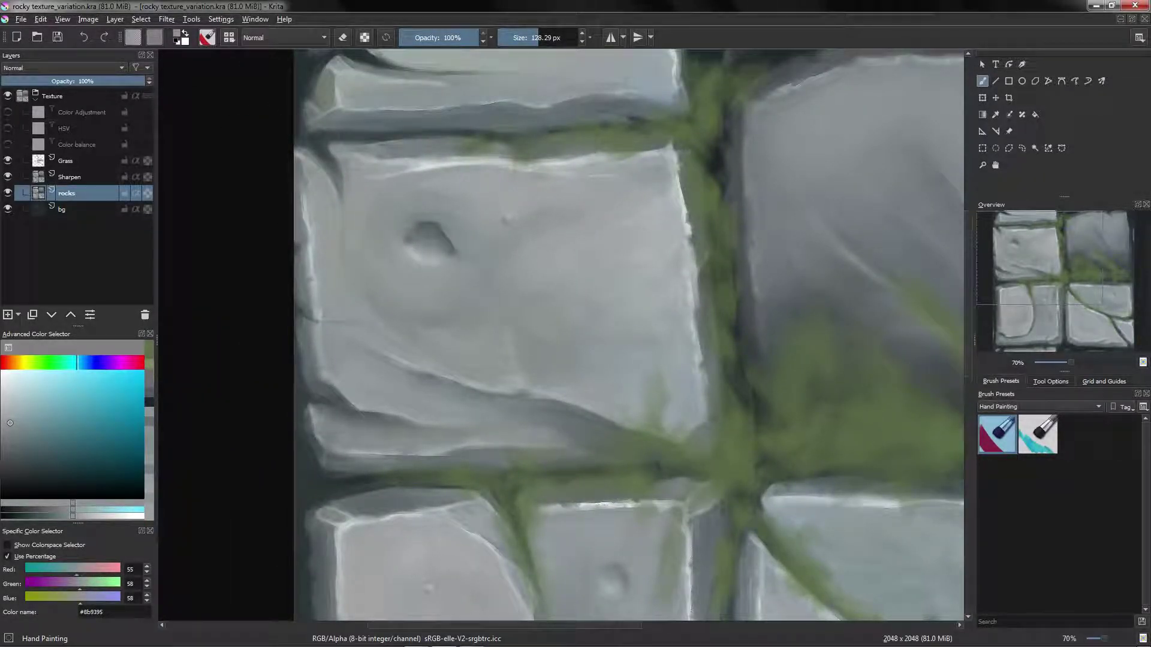
pyautogui.scroll(3, 390, 257)
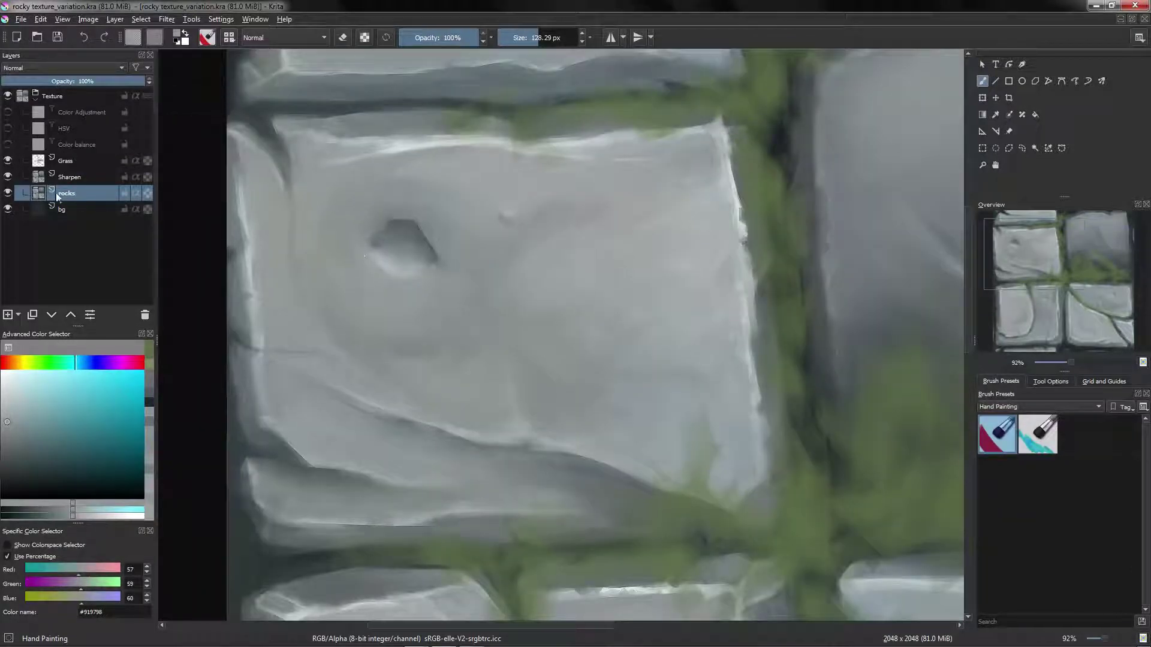
pyautogui.click(60, 177)
pyautogui.click(8, 177)
pyautogui.click(72, 195)
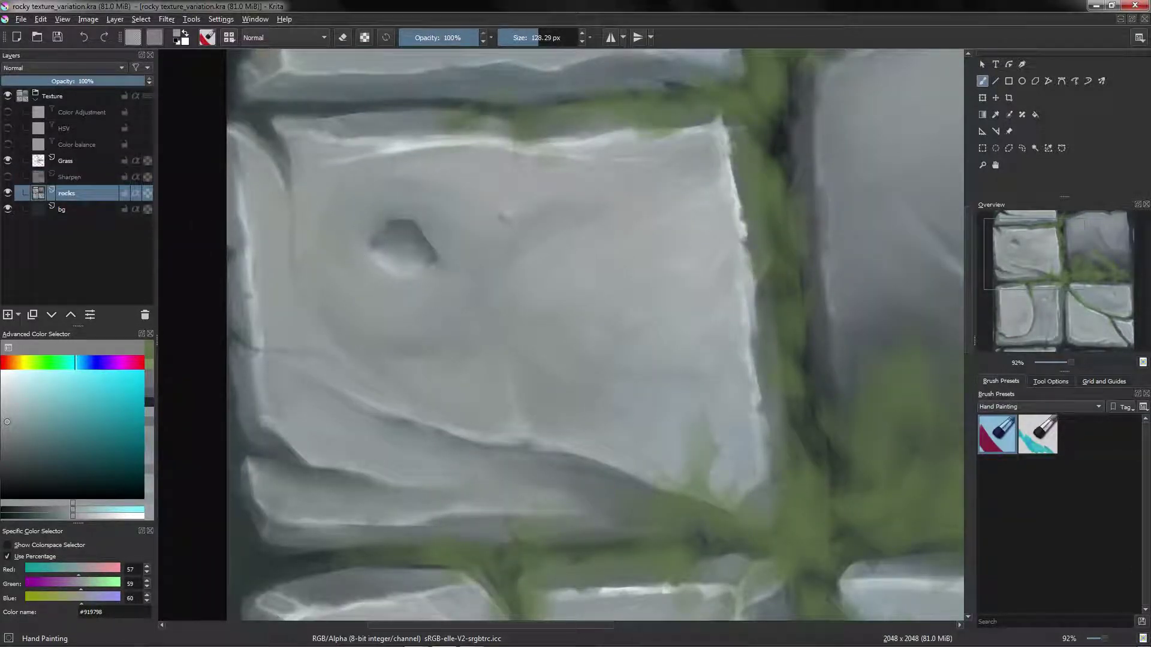
# Paint out the dent on the upper-left stone and rework its surface with sampled greys.
pyautogui.keyDown('ctrl'); pyautogui.click(408, 269); pyautogui.keyUp('ctrl')
pyautogui.keyDown('ctrl'); pyautogui.click(393, 276); pyautogui.keyUp('ctrl')
pyautogui.moveTo(386, 258)
pyautogui.mouseDown()
pyautogui.moveTo(413, 234)
pyautogui.moveTo(393, 225)
pyautogui.moveTo(440, 264)
pyautogui.mouseUp()
pyautogui.keyDown('ctrl'); pyautogui.click(282, 127); pyautogui.keyUp('ctrl')
pyautogui.moveTo(330, 180)
pyautogui.mouseDown()
pyautogui.moveTo(282, 180)
pyautogui.moveTo(301, 251)
pyautogui.moveTo(432, 408)
pyautogui.mouseUp()
pyautogui.keyDown('ctrl'); pyautogui.click(292, 183); pyautogui.keyUp('ctrl')
pyautogui.keyDown('ctrl'); pyautogui.click(321, 264); pyautogui.keyUp('ctrl')
# Repaint the narrow lower stone with a 41.28 px brush and sampled greys, adding a second dent on its lower part.
pyautogui.moveTo(556, 446); pyautogui.dragTo(526, 310)
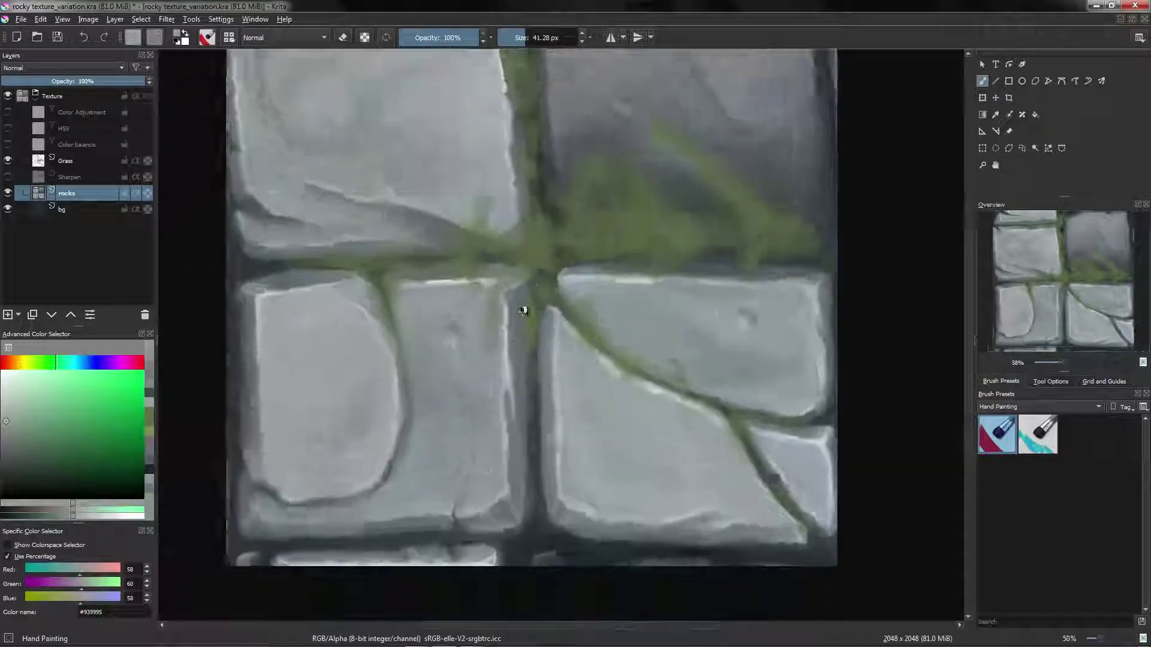
pyautogui.moveTo(417, 407); pyautogui.dragTo(467, 240)
pyautogui.keyDown('ctrl'); pyautogui.click(528, 336); pyautogui.keyUp('ctrl')
pyautogui.moveTo(525, 341); pyautogui.dragTo(546, 246)
pyautogui.keyDown('ctrl'); pyautogui.click(561, 211); pyautogui.keyUp('ctrl')
pyautogui.moveTo(519, 397)
pyautogui.mouseDown()
pyautogui.moveTo(533, 390)
pyautogui.moveTo(514, 440)
pyautogui.mouseUp()
pyautogui.moveTo(623, 368); pyautogui.dragTo(633, 321)
# Start a Liquify transform on the rocks layer and push the stone edges around the central joints with a 701.56 brush.
pyautogui.scroll(-4, 527, 321)
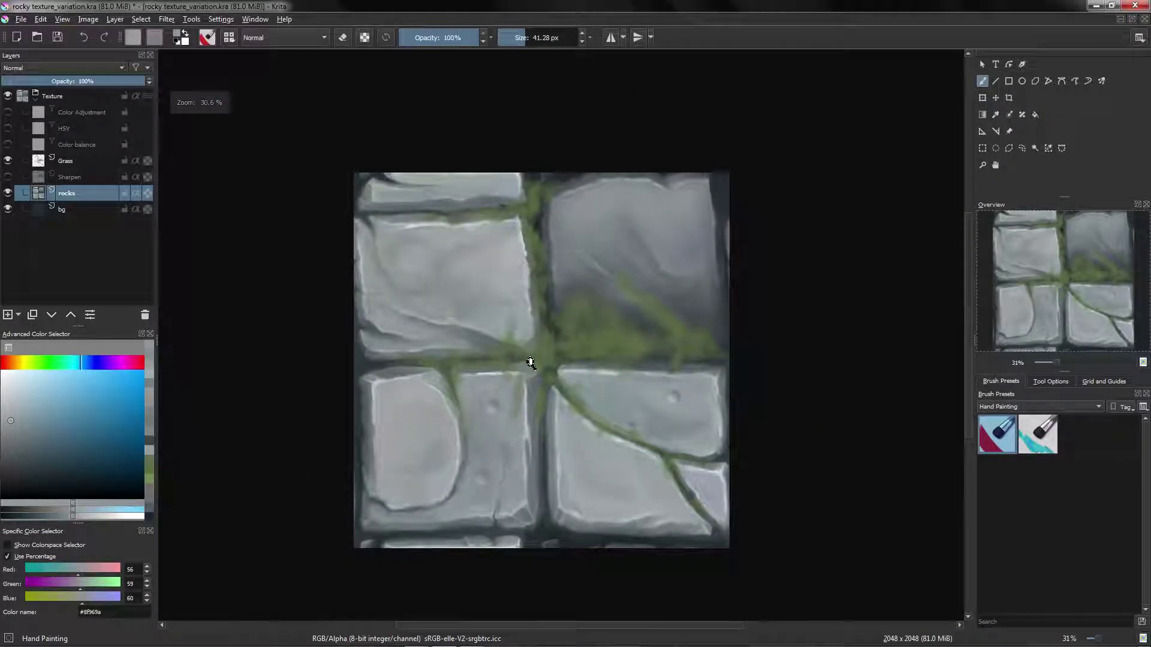
pyautogui.scroll(1, 532, 359)
pyautogui.moveTo(571, 378); pyautogui.dragTo(527, 360)
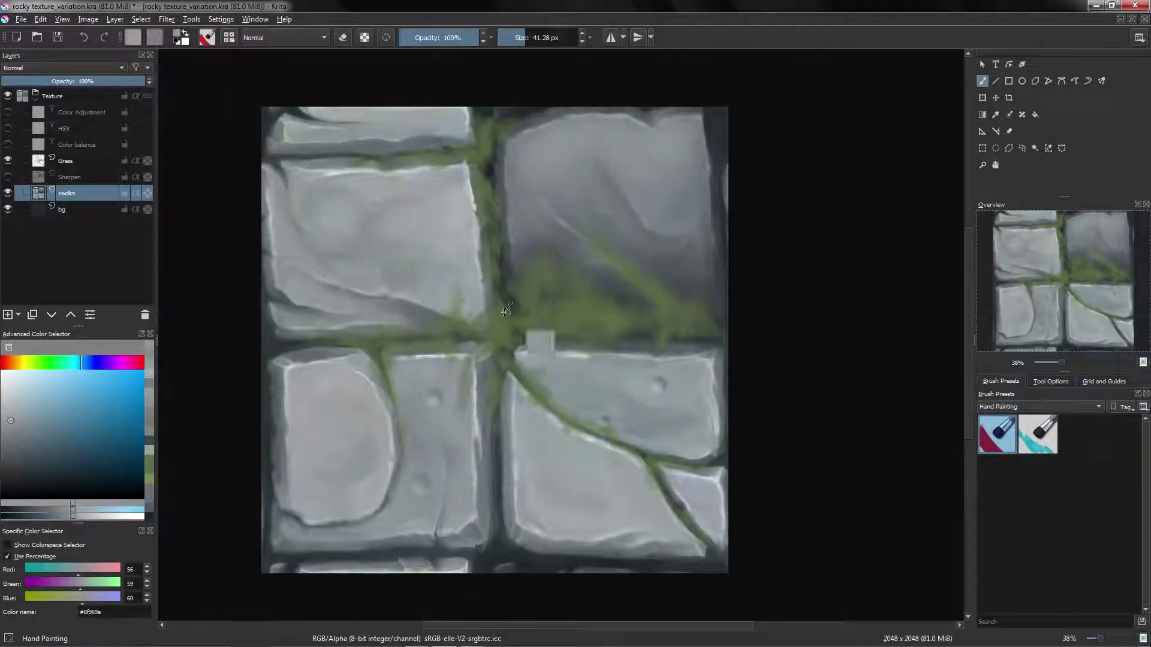
pyautogui.hotkey('ctrl', 't')
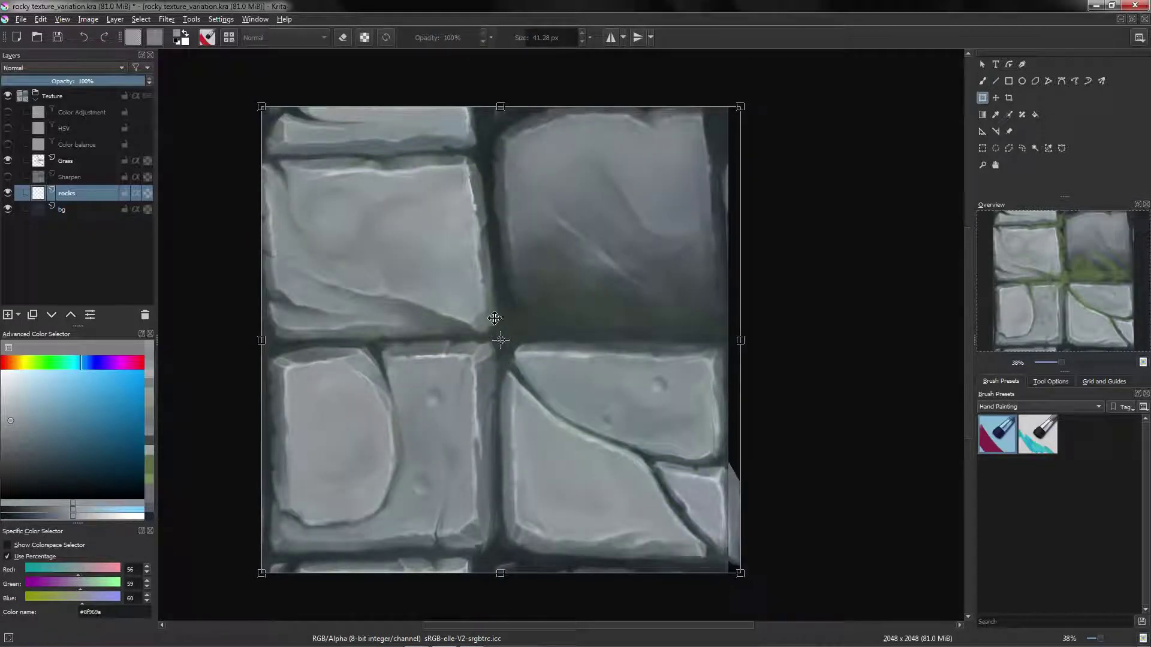
pyautogui.click(1043, 386)
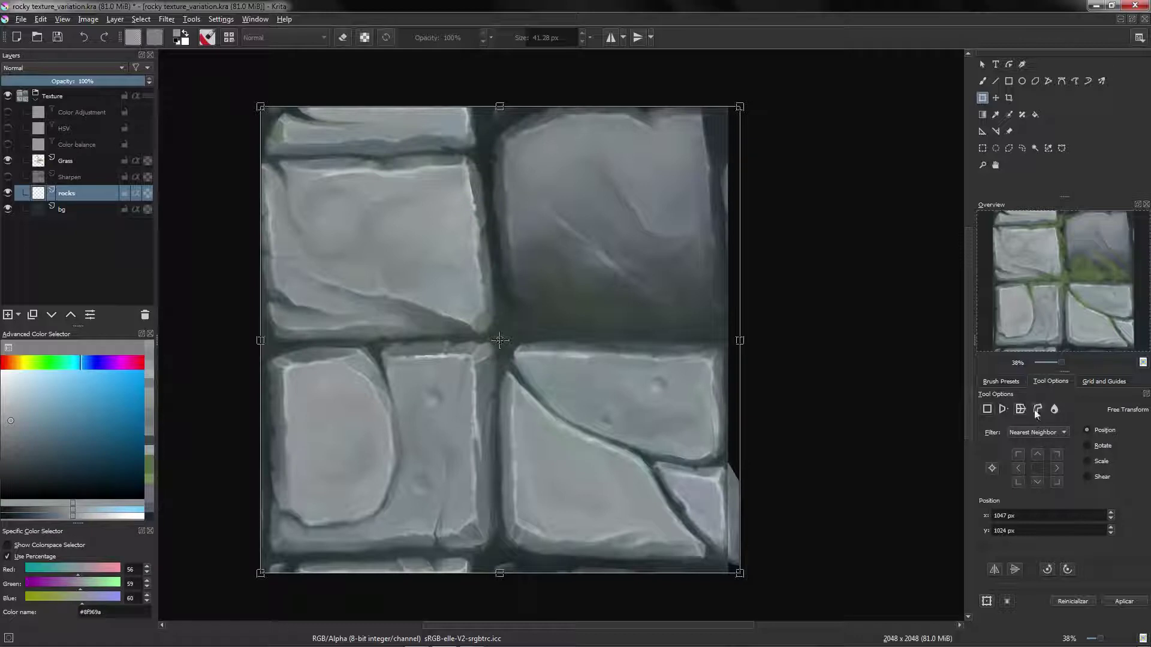
pyautogui.click(1054, 409)
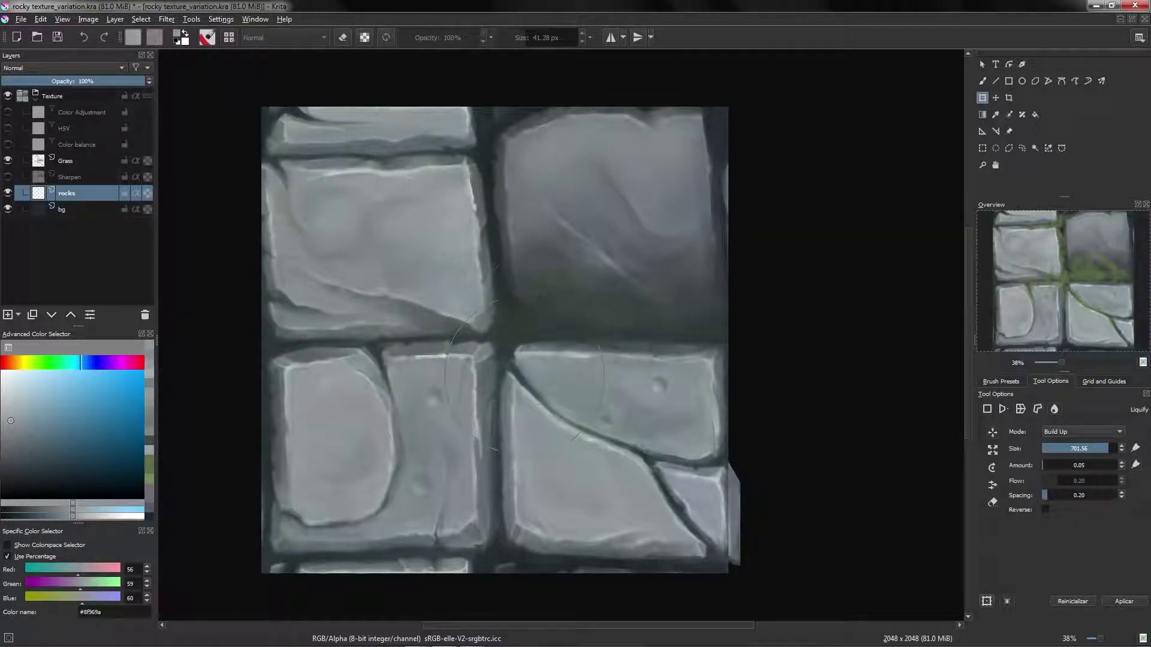
pyautogui.moveTo(525, 372); pyautogui.dragTo(536, 342)
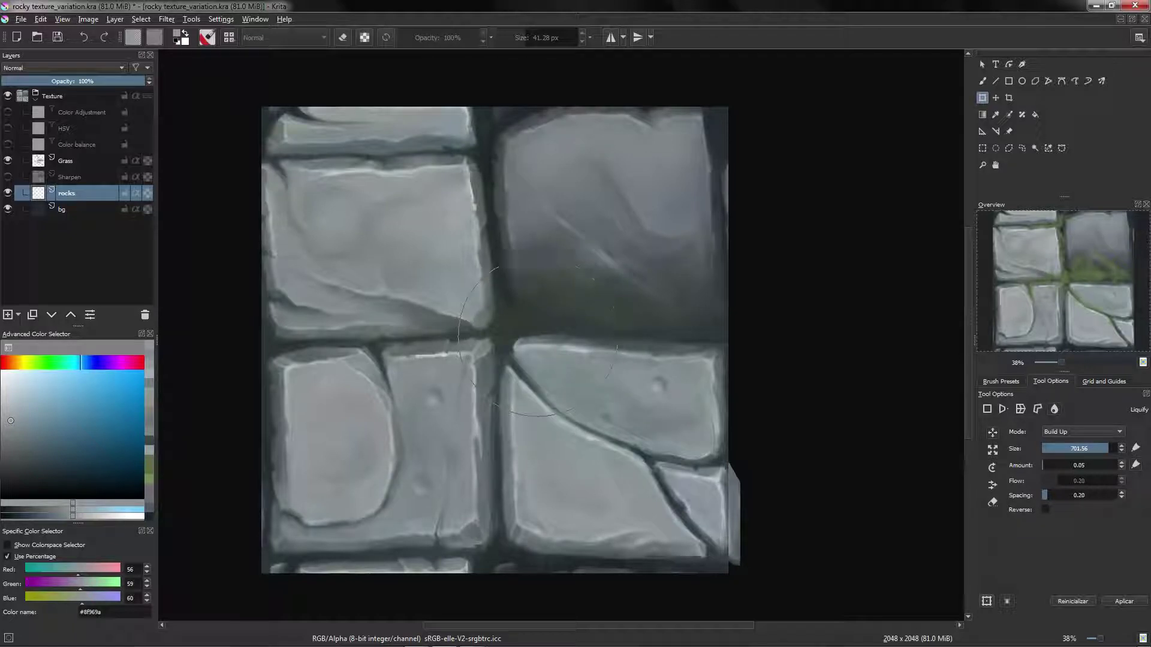
pyautogui.moveTo(389, 359)
pyautogui.mouseDown()
pyautogui.moveTo(403, 380)
pyautogui.moveTo(471, 357)
pyautogui.moveTo(483, 375)
pyautogui.mouseUp()
pyautogui.moveTo(467, 442); pyautogui.dragTo(479, 432)
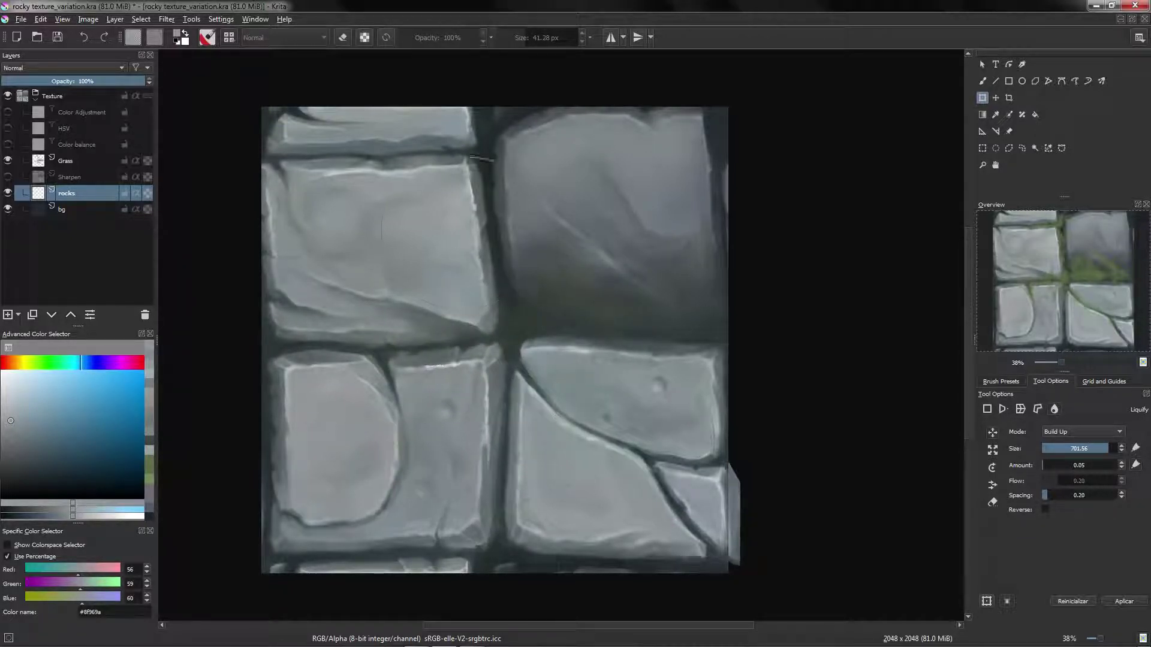
pyautogui.moveTo(464, 276); pyautogui.dragTo(454, 267)
pyautogui.moveTo(486, 183)
pyautogui.mouseDown()
pyautogui.moveTo(390, 183)
pyautogui.moveTo(445, 173)
pyautogui.mouseUp()
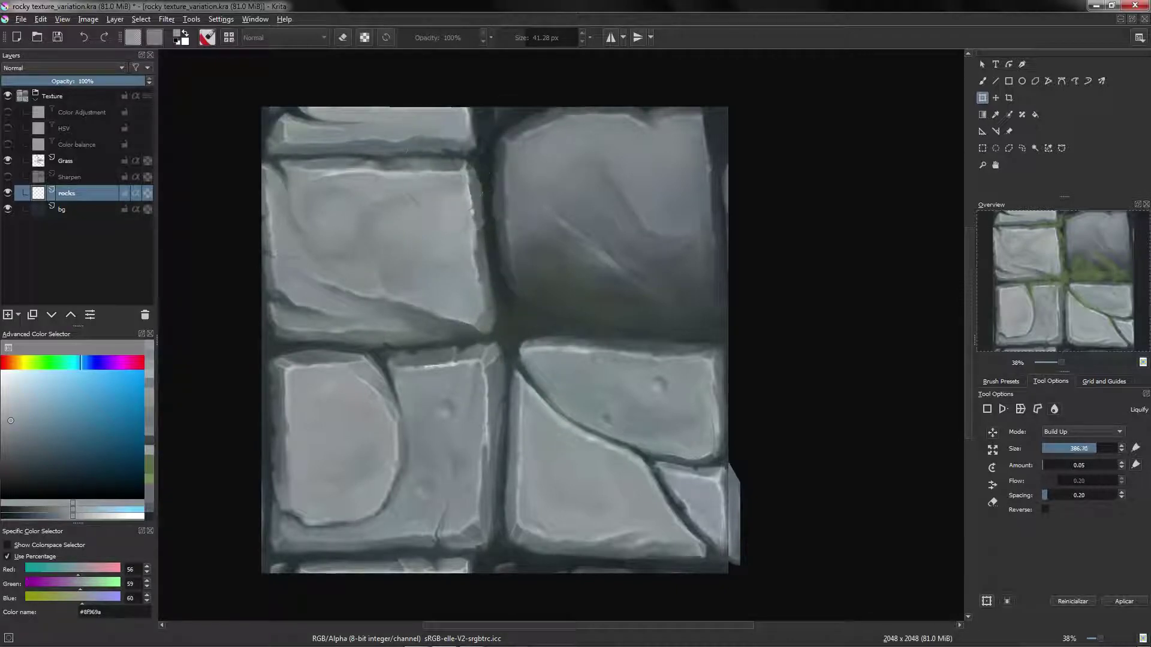
# Refine the outlines of the lower stones with a 581.22 Liquify brush, apply the transform and compare it with the previous shapes.
pyautogui.moveTo(373, 394); pyautogui.dragTo(416, 394)
pyautogui.moveTo(373, 395); pyautogui.dragTo(381, 397)
pyautogui.moveTo(373, 452); pyautogui.dragTo(382, 451)
pyautogui.moveTo(554, 453); pyautogui.dragTo(544, 452)
pyautogui.moveTo(584, 346); pyautogui.dragTo(585, 357)
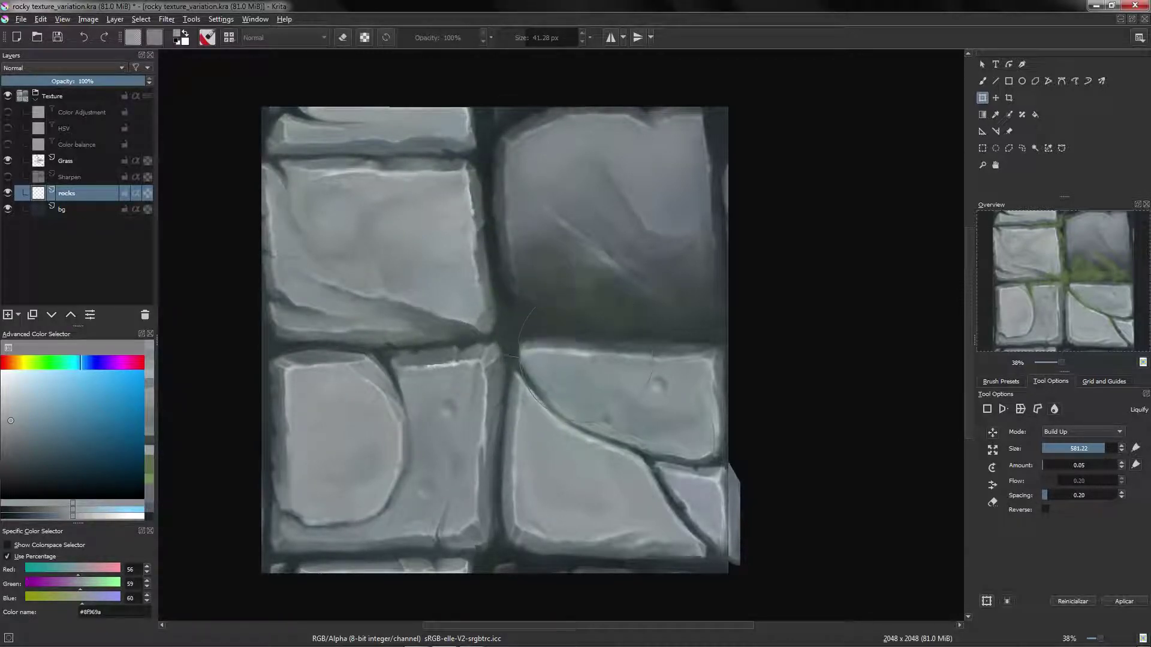
pyautogui.press('Return')
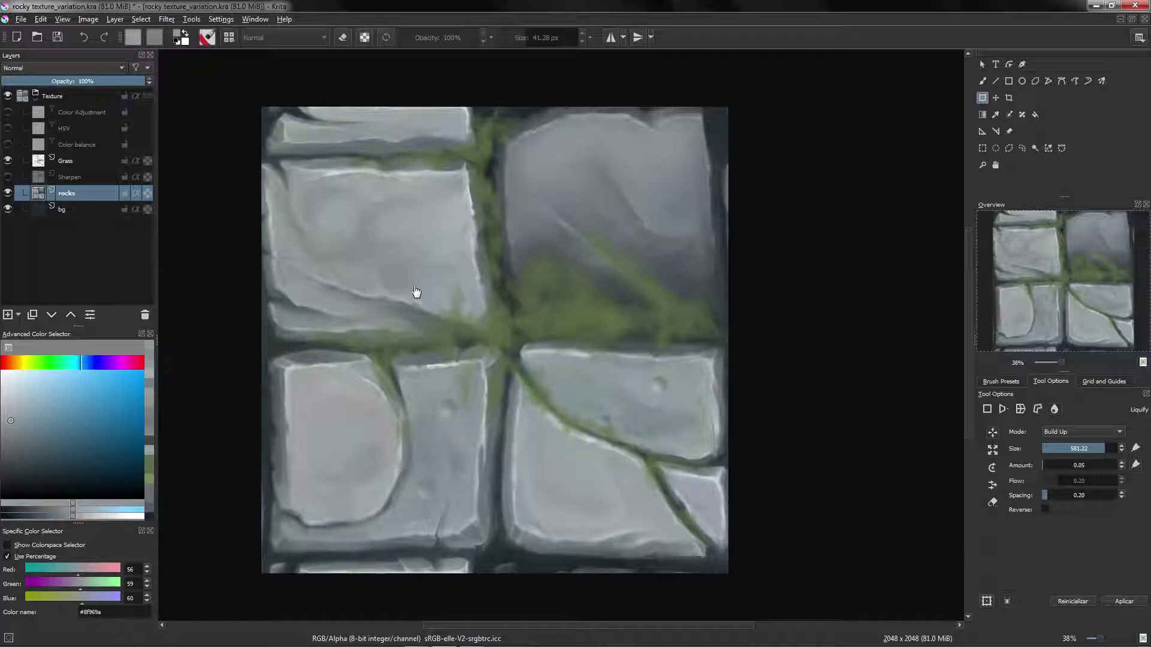
pyautogui.hotkey('ctrl', 'z')
pyautogui.hotkey('ctrl', 'shift', 'z')
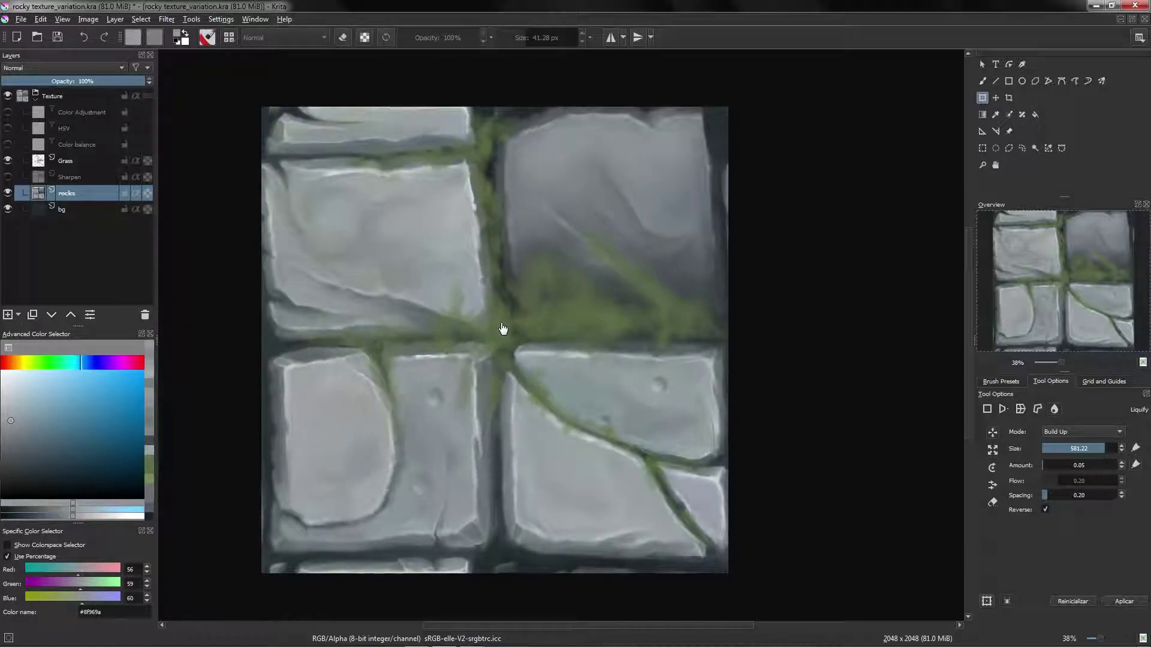
# Soften the diagonal crack and edges of the upper-left stone with sampled greys, using brushes between 92.60 and 27.99 px.
pyautogui.press('b')
pyautogui.moveTo(496, 223); pyautogui.dragTo(574, 204)
pyautogui.keyDown('ctrl'); pyautogui.click(492, 355); pyautogui.keyUp('ctrl')
pyautogui.keyDown('ctrl'); pyautogui.click(447, 251); pyautogui.keyUp('ctrl')
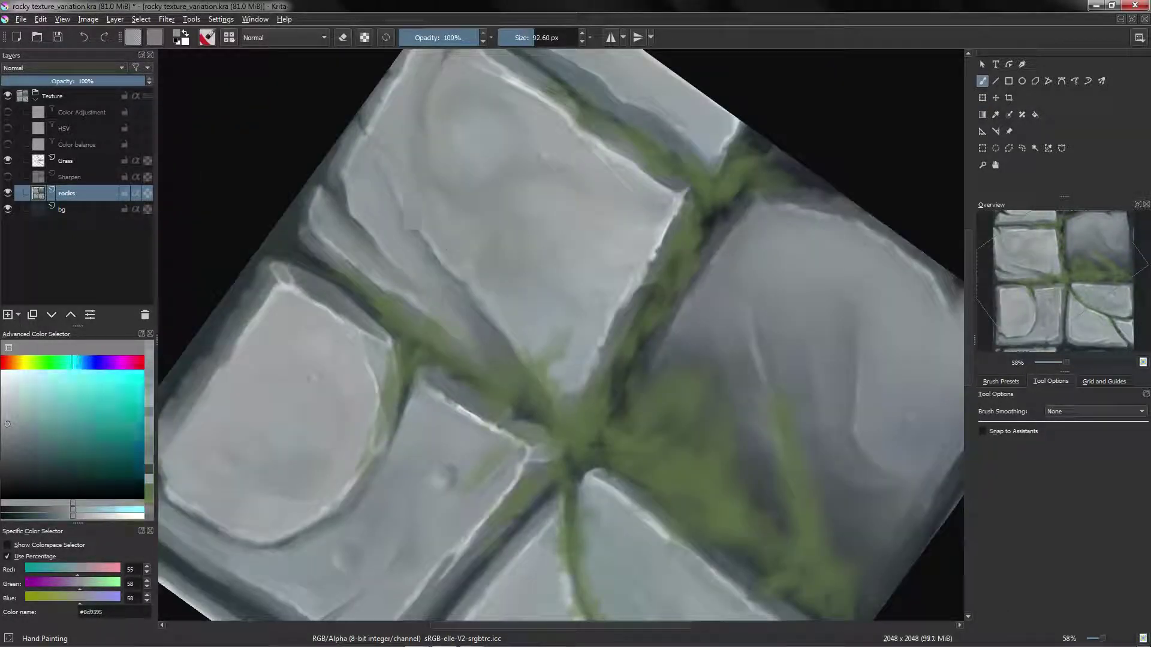
pyautogui.moveTo(427, 244); pyautogui.dragTo(451, 274)
pyautogui.keyDown('ctrl'); pyautogui.click(440, 248); pyautogui.keyUp('ctrl')
pyautogui.keyDown('ctrl'); pyautogui.click(304, 203); pyautogui.keyUp('ctrl')
pyautogui.moveTo(305, 200); pyautogui.dragTo(316, 193)
pyautogui.scroll(-3, 364, 216)
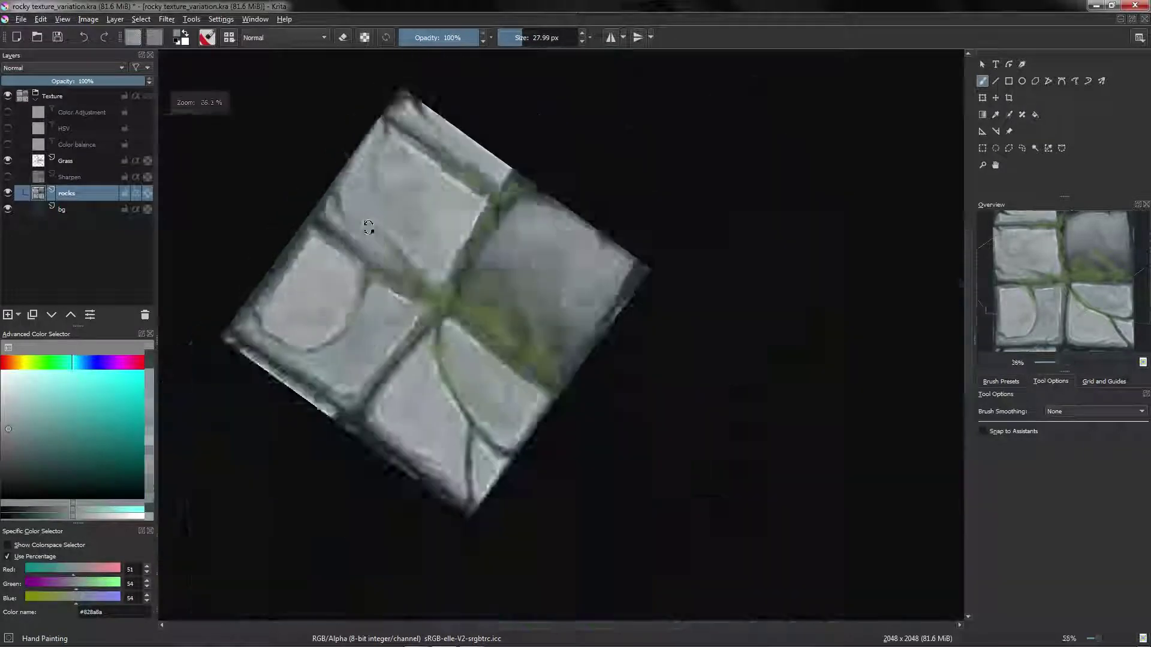
pyautogui.scroll(3, 368, 226)
pyautogui.keyDown('ctrl'); pyautogui.click(328, 282); pyautogui.keyUp('ctrl')
pyautogui.moveTo(328, 264); pyautogui.dragTo(328, 299)
# Rework the surface of the stone above the curved lower-right crack with sampled greys and paint a second dent below its existing one.
pyautogui.keyDown('ctrl'); pyautogui.click(703, 191); pyautogui.keyUp('ctrl')
pyautogui.moveTo(696, 192); pyautogui.dragTo(720, 231)
pyautogui.moveTo(648, 210); pyautogui.dragTo(511, 246)
pyautogui.moveTo(511, 246); pyautogui.dragTo(532, 237)
pyautogui.moveTo(520, 283); pyautogui.dragTo(546, 304)
pyautogui.keyDown('ctrl'); pyautogui.click(527, 311); pyautogui.keyUp('ctrl')
pyautogui.scroll(-2, 561, 336)
pyautogui.scroll(2, 561, 336)
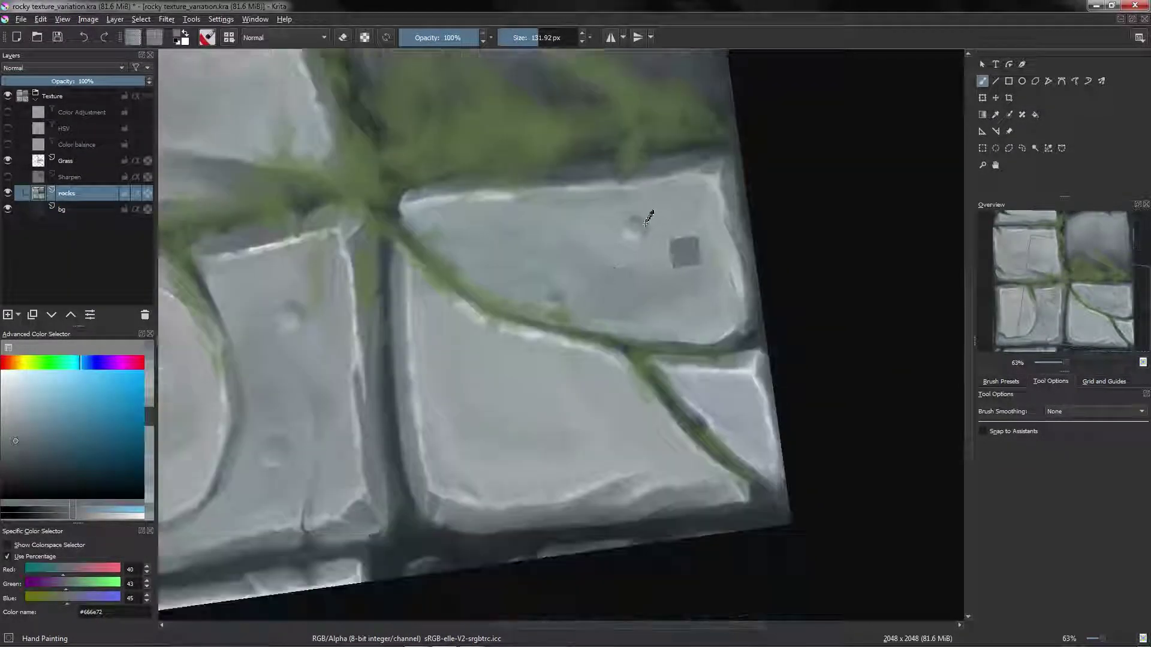
pyautogui.keyDown('ctrl'); pyautogui.click(638, 226); pyautogui.keyUp('ctrl')
pyautogui.moveTo(638, 234); pyautogui.dragTo(599, 233)
pyautogui.keyDown('ctrl'); pyautogui.click(618, 239); pyautogui.keyUp('ctrl')
pyautogui.moveTo(606, 289); pyautogui.dragTo(626, 280)
pyautogui.keyDown('ctrl'); pyautogui.click(562, 294); pyautogui.keyUp('ctrl')
pyautogui.moveTo(552, 295); pyautogui.dragTo(562, 299)
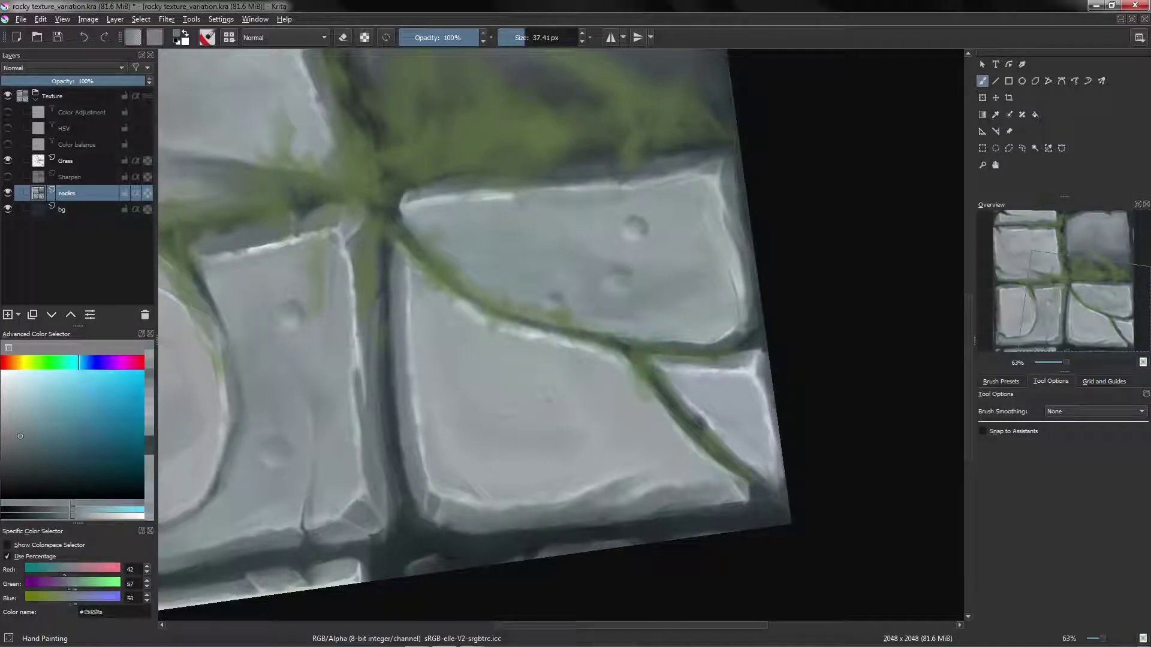
pyautogui.keyDown('ctrl'); pyautogui.click(612, 240); pyautogui.keyUp('ctrl')
pyautogui.moveTo(627, 238); pyautogui.dragTo(645, 186)
# Repaint the lower edge and surface of the large lower-right stone with sampled light greys.
pyautogui.keyDown('ctrl'); pyautogui.click(480, 495); pyautogui.keyUp('ctrl')
pyautogui.moveTo(477, 481); pyautogui.dragTo(499, 488)
pyautogui.moveTo(446, 461)
pyautogui.mouseDown()
pyautogui.moveTo(462, 513)
pyautogui.moveTo(455, 473)
pyautogui.mouseUp()
pyautogui.moveTo(454, 473); pyautogui.dragTo(387, 340)
pyautogui.moveTo(500, 427); pyautogui.dragTo(513, 427)
pyautogui.keyDown('ctrl'); pyautogui.click(503, 413); pyautogui.keyUp('ctrl')
pyautogui.moveTo(477, 408)
pyautogui.mouseDown()
pyautogui.moveTo(507, 425)
pyautogui.moveTo(565, 346)
pyautogui.moveTo(527, 360)
pyautogui.mouseUp()
pyautogui.scroll(-2, 516, 443)
pyautogui.scroll(2, 561, 336)
pyautogui.keyDown('ctrl'); pyautogui.click(537, 300); pyautogui.keyUp('ctrl')
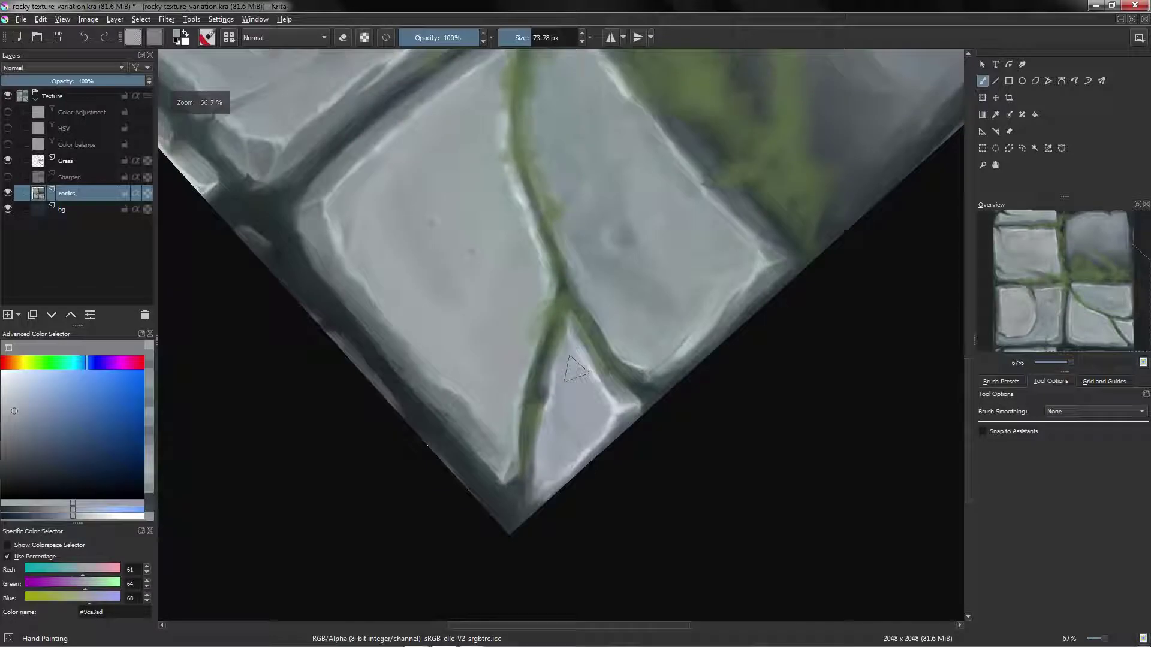
# Merge the small corner stone into the large lower-right stone by erasing its joint's grass and painting grey over the crack.
pyautogui.moveTo(553, 307); pyautogui.dragTo(526, 468)
pyautogui.click(67, 161)
pyautogui.press('e')
pyautogui.moveTo(559, 298); pyautogui.dragTo(532, 413)
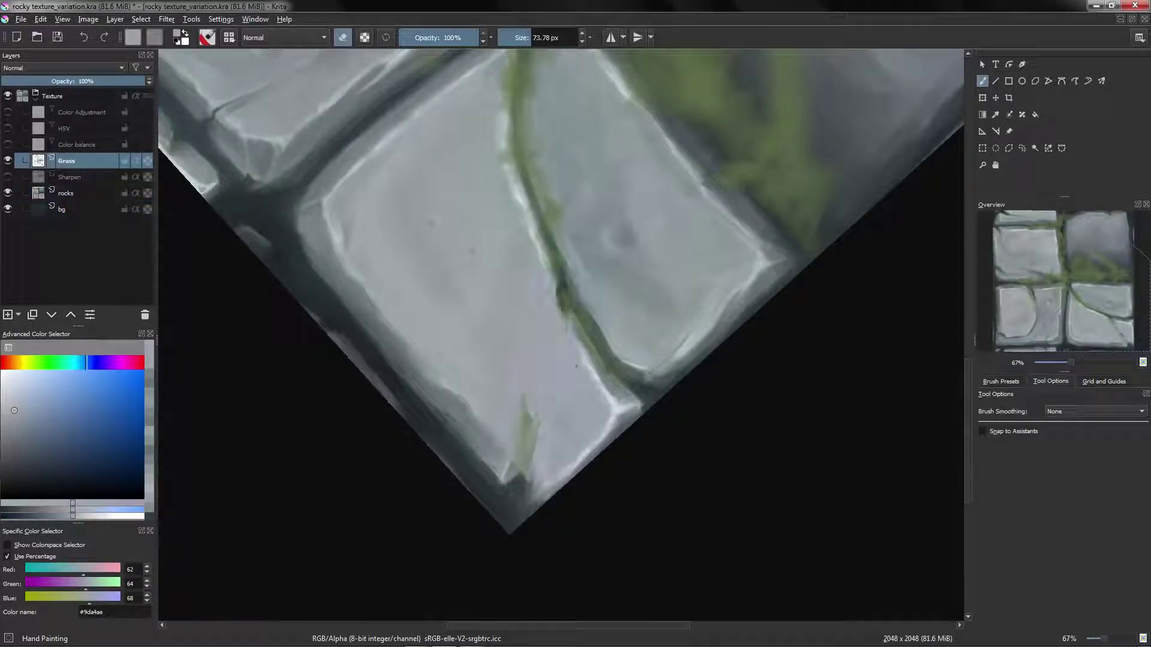
pyautogui.click(66, 193)
pyautogui.press('e')
pyautogui.keyDown('ctrl'); pyautogui.click(537, 320); pyautogui.keyUp('ctrl')
pyautogui.moveTo(536, 264)
pyautogui.mouseDown()
pyautogui.moveTo(440, 307)
pyautogui.moveTo(516, 420)
pyautogui.mouseUp()
# Repaint the dented area of the stone above the curved lower-right crack with sampled greys on the rocks layer.
pyautogui.scroll(1, 561, 335)
pyautogui.keyDown('ctrl'); pyautogui.click(539, 224); pyautogui.keyUp('ctrl')
pyautogui.keyDown('ctrl'); pyautogui.click(612, 264); pyautogui.keyUp('ctrl')
pyautogui.moveTo(617, 237); pyautogui.dragTo(634, 253)
pyautogui.keyDown('ctrl'); pyautogui.click(591, 240); pyautogui.keyUp('ctrl')
pyautogui.moveTo(626, 234)
pyautogui.mouseDown()
pyautogui.moveTo(638, 269)
pyautogui.moveTo(614, 279)
pyautogui.mouseUp()
# Touch up the merged lower-right stone with a sampled grey on the Grass layer and check the tiling in wraparound mode.
pyautogui.click(67, 160)
pyautogui.keyDown('ctrl'); pyautogui.click(630, 296); pyautogui.keyUp('ctrl')
pyautogui.moveTo(480, 413); pyautogui.dragTo(537, 200)
pyautogui.press('w')
pyautogui.press('5')
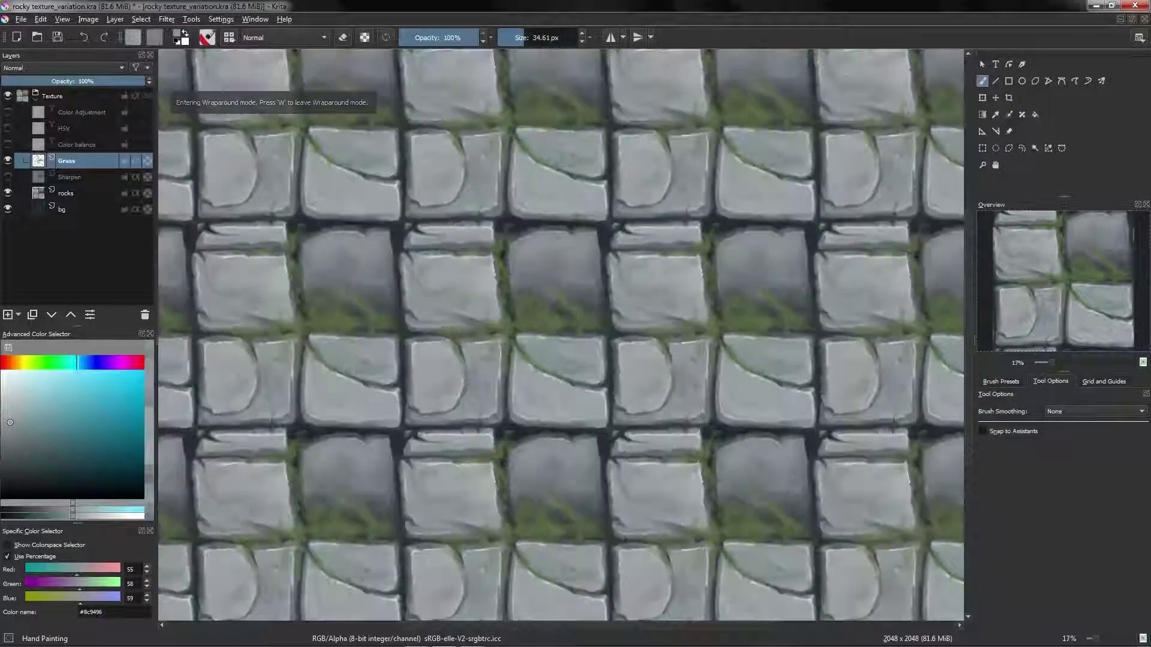
pyautogui.press('w')
# Paint out the lower part of the curved crack in the lower-left stone with sampled greys.
pyautogui.scroll(4, 567, 334)
pyautogui.keyDown('ctrl'); pyautogui.click(568, 334); pyautogui.keyUp('ctrl')
pyautogui.moveTo(647, 285)
pyautogui.mouseDown()
pyautogui.moveTo(590, 363)
pyautogui.moveTo(437, 384)
pyautogui.moveTo(516, 403)
pyautogui.mouseUp()
pyautogui.keyDown('ctrl'); pyautogui.click(418, 393); pyautogui.keyUp('ctrl')
pyautogui.moveTo(480, 390); pyautogui.dragTo(444, 390)
pyautogui.keyDown('ctrl'); pyautogui.click(456, 372); pyautogui.keyUp('ctrl')
pyautogui.moveTo(509, 379); pyautogui.dragTo(399, 357)
pyautogui.keyDown('ctrl'); pyautogui.click(437, 387); pyautogui.keyUp('ctrl')
pyautogui.scroll(-5, 555, 346)
pyautogui.scroll(3, 562, 360)
# Shorten the remaining curved crack in the lower-left stone to a small notch below the grass, using sampled greys.
pyautogui.keyDown('ctrl'); pyautogui.click(563, 359); pyautogui.keyUp('ctrl')
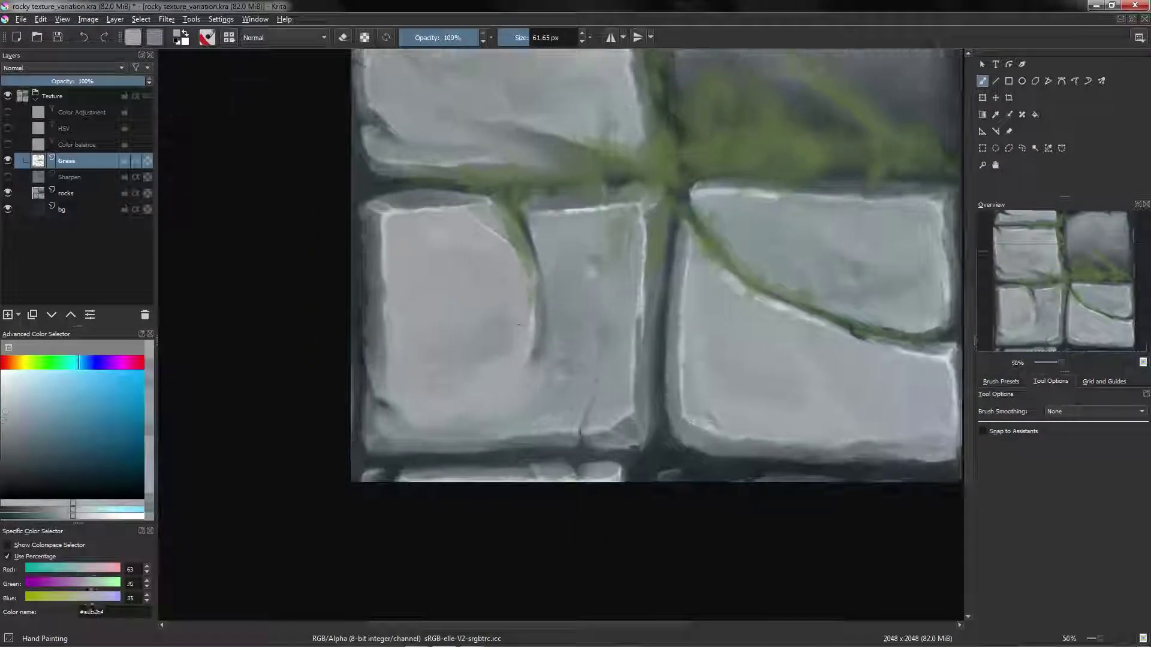
pyautogui.keyDown('ctrl'); pyautogui.click(515, 383); pyautogui.keyUp('ctrl')
pyautogui.keyDown('ctrl'); pyautogui.click(554, 327); pyautogui.keyUp('ctrl')
pyautogui.moveTo(538, 282); pyautogui.dragTo(533, 354)
pyautogui.keyDown('ctrl'); pyautogui.click(516, 311); pyautogui.keyUp('ctrl')
pyautogui.keyDown('ctrl'); pyautogui.click(542, 244); pyautogui.keyUp('ctrl')
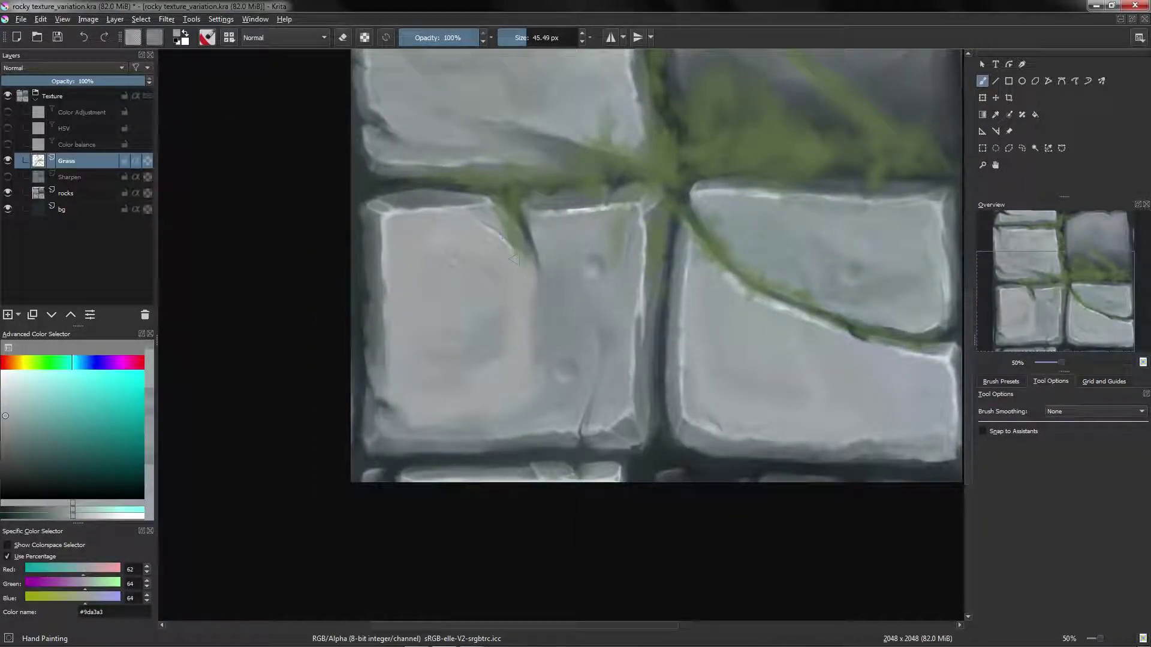
pyautogui.keyDown('ctrl'); pyautogui.click(531, 270); pyautogui.keyUp('ctrl')
pyautogui.moveTo(523, 276)
pyautogui.mouseDown()
pyautogui.moveTo(516, 306)
pyautogui.moveTo(520, 278)
pyautogui.mouseUp()
# Blend the surface of the merged lower-left stone with sampled greys over the former crack and along its upper edge.
pyautogui.keyDown('ctrl'); pyautogui.click(489, 342); pyautogui.keyUp('ctrl')
pyautogui.moveTo(489, 351)
pyautogui.mouseDown()
pyautogui.moveTo(516, 398)
pyautogui.moveTo(480, 391)
pyautogui.mouseUp()
pyautogui.keyDown('ctrl'); pyautogui.click(509, 366); pyautogui.keyUp('ctrl')
pyautogui.keyDown('ctrl'); pyautogui.click(510, 372); pyautogui.keyUp('ctrl')
pyautogui.moveTo(532, 333); pyautogui.dragTo(509, 326)
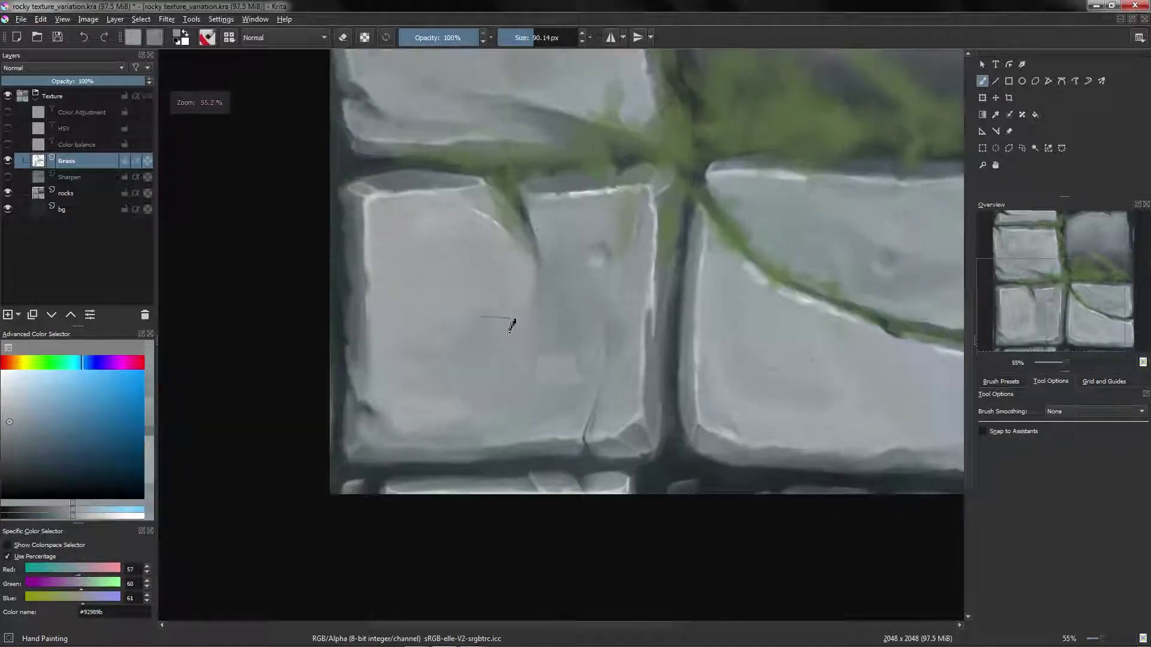
pyautogui.moveTo(379, 201)
pyautogui.mouseDown()
pyautogui.moveTo(378, 180)
pyautogui.moveTo(390, 251)
pyautogui.mouseUp()
pyautogui.keyDown('ctrl'); pyautogui.click(378, 180); pyautogui.keyUp('ctrl')
pyautogui.moveTo(472, 256)
pyautogui.mouseDown()
pyautogui.moveTo(495, 273)
pyautogui.moveTo(489, 299)
pyautogui.mouseUp()
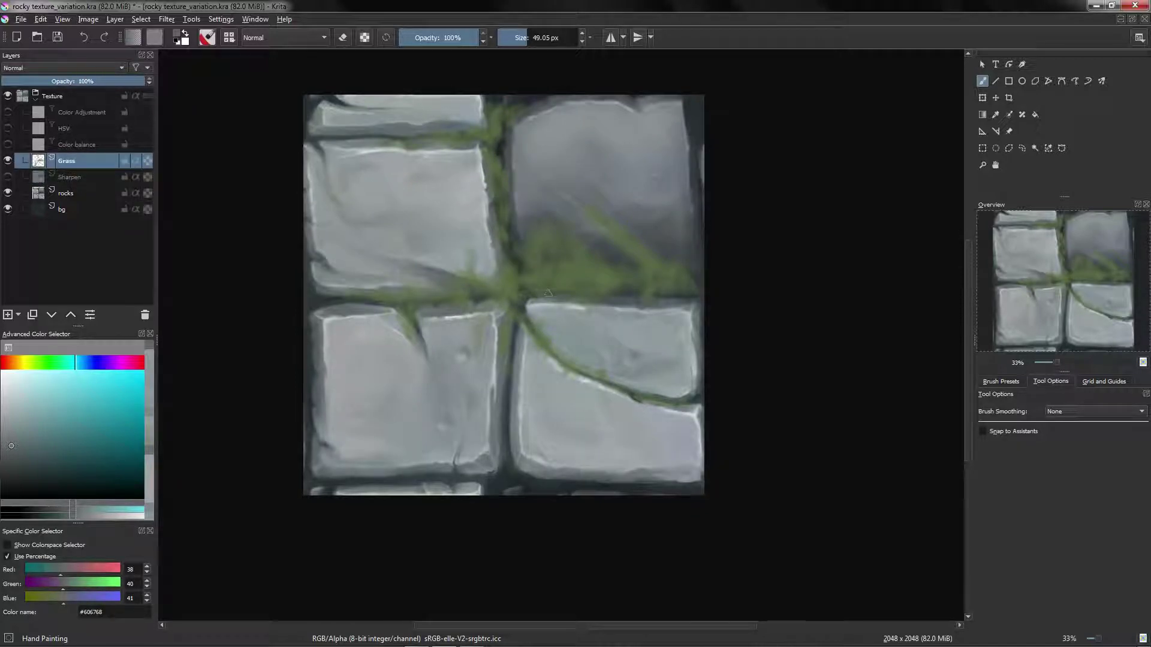
# Shade the grass around the central joint with dark green #41503b and a brush of about 95 px.
pyautogui.moveTo(557, 266); pyautogui.dragTo(566, 227)
pyautogui.keyDown('ctrl'); pyautogui.click(596, 270); pyautogui.keyUp('ctrl')
pyautogui.moveTo(507, 272)
pyautogui.mouseDown()
pyautogui.moveTo(550, 295)
pyautogui.moveTo(542, 340)
pyautogui.mouseUp()
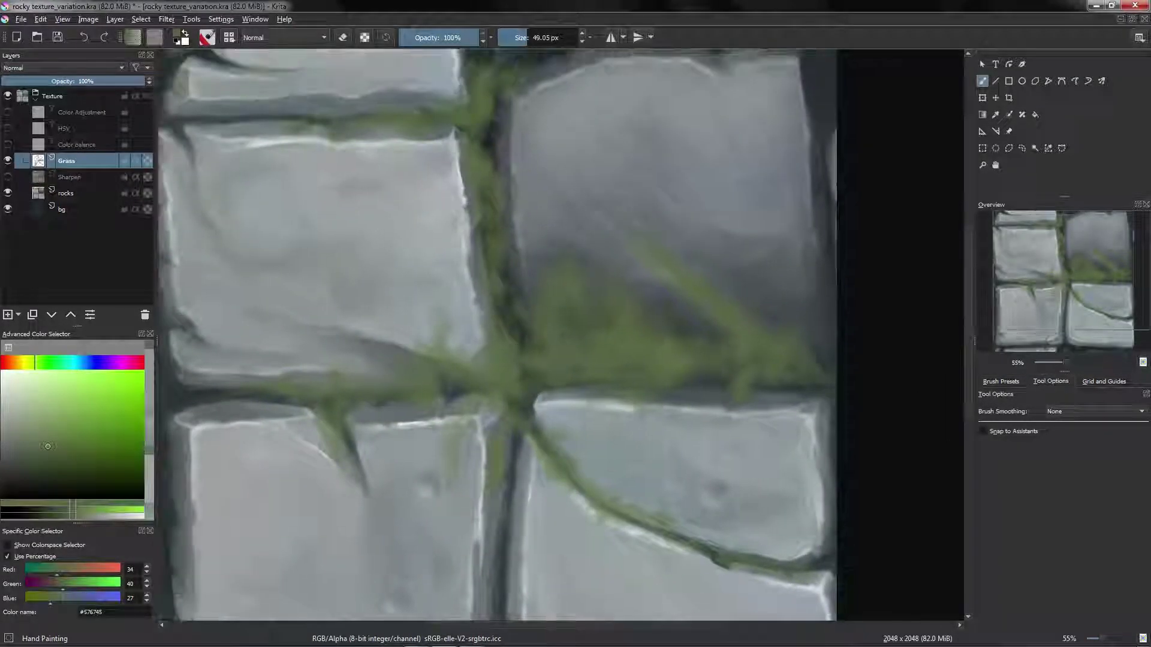
pyautogui.click(58, 459)
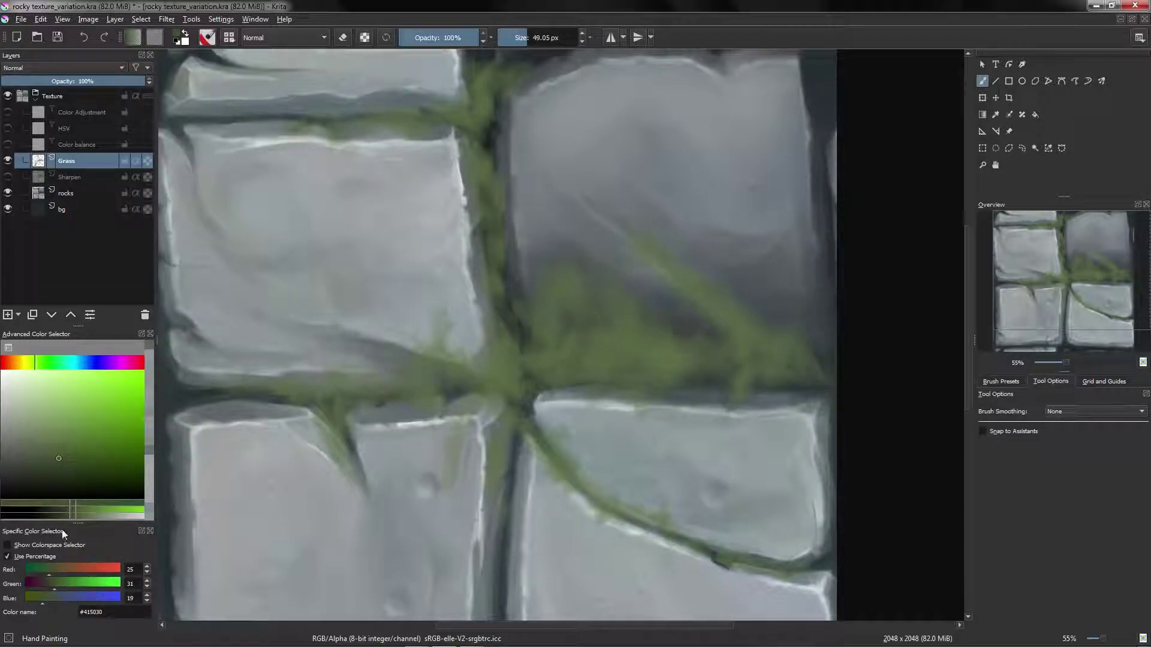
pyautogui.moveTo(43, 602); pyautogui.dragTo(50, 601)
pyautogui.moveTo(516, 365)
pyautogui.mouseDown()
pyautogui.moveTo(608, 290)
pyautogui.moveTo(615, 300)
pyautogui.mouseUp()
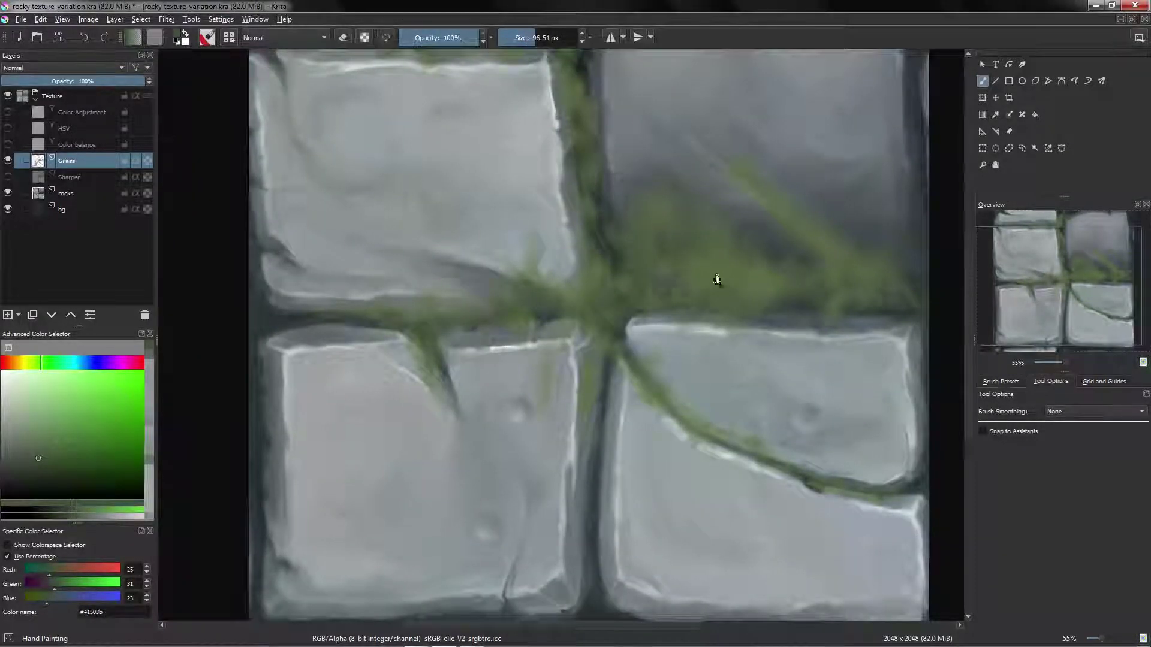
pyautogui.scroll(-2, 717, 280)
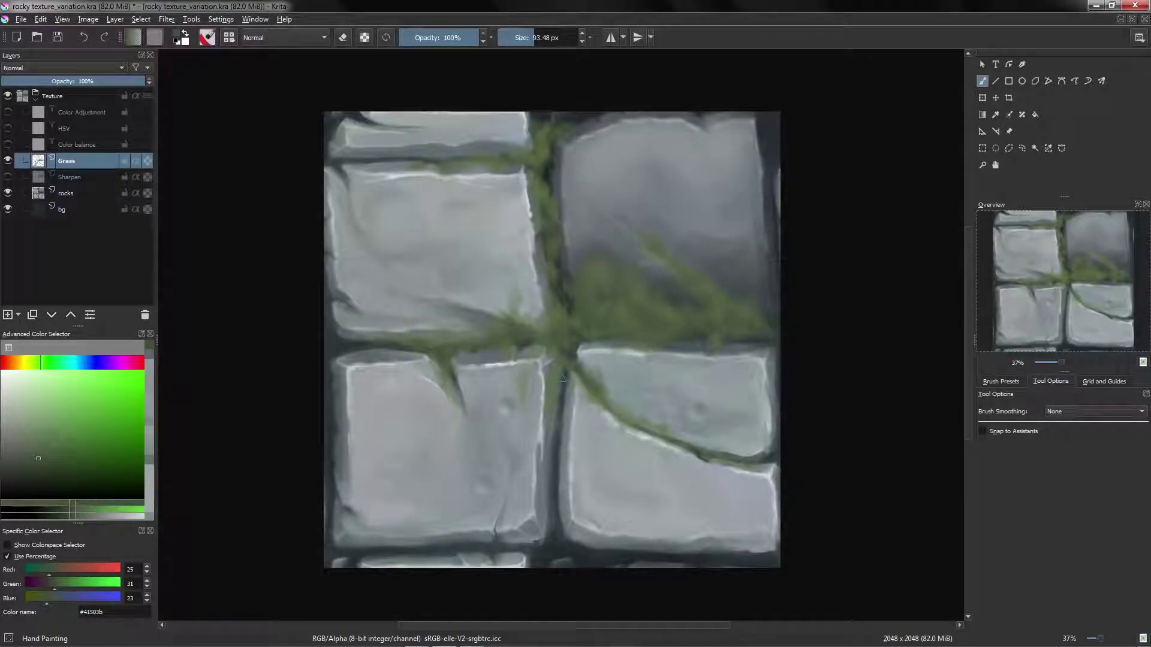
pyautogui.moveTo(601, 346); pyautogui.dragTo(594, 305)
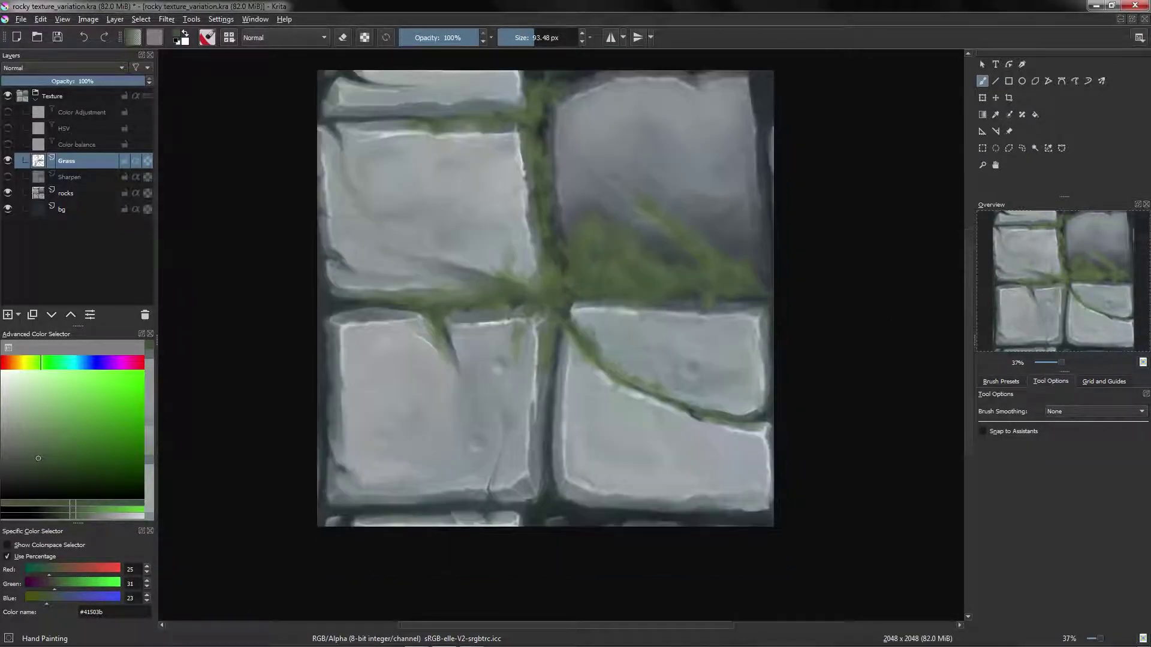
# Deepen the grass shadows along the central joints with the very dark green #26312e at 93.48 px.
pyautogui.click(45, 473)
pyautogui.moveTo(44, 597); pyautogui.dragTo(42, 597)
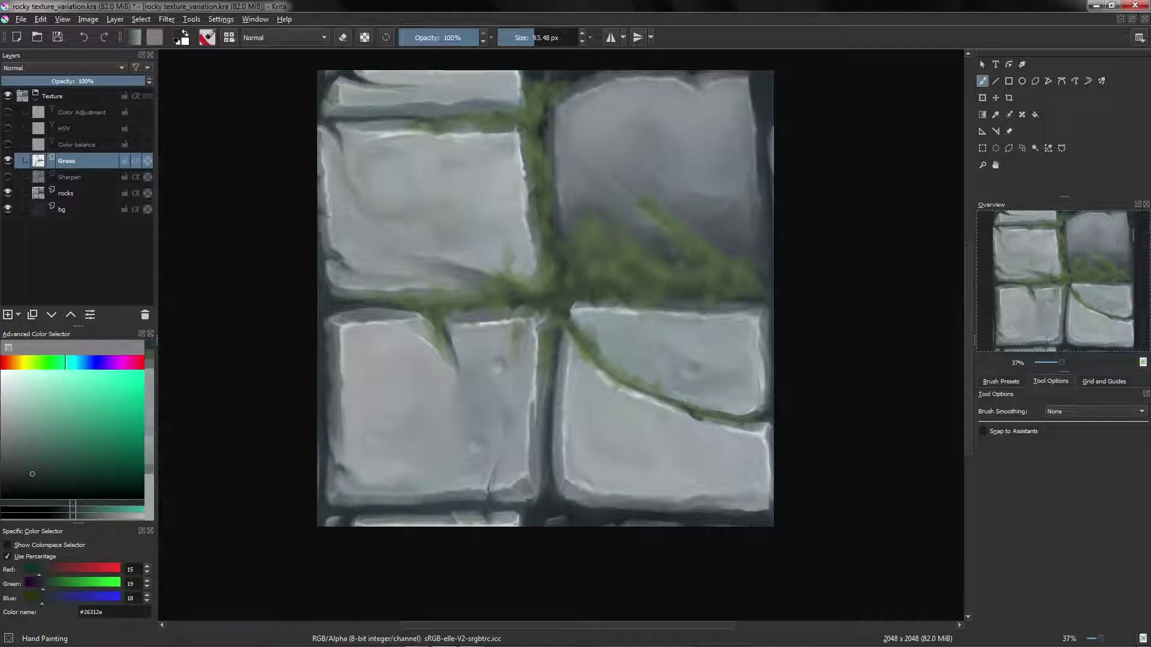
pyautogui.moveTo(534, 237); pyautogui.dragTo(528, 308)
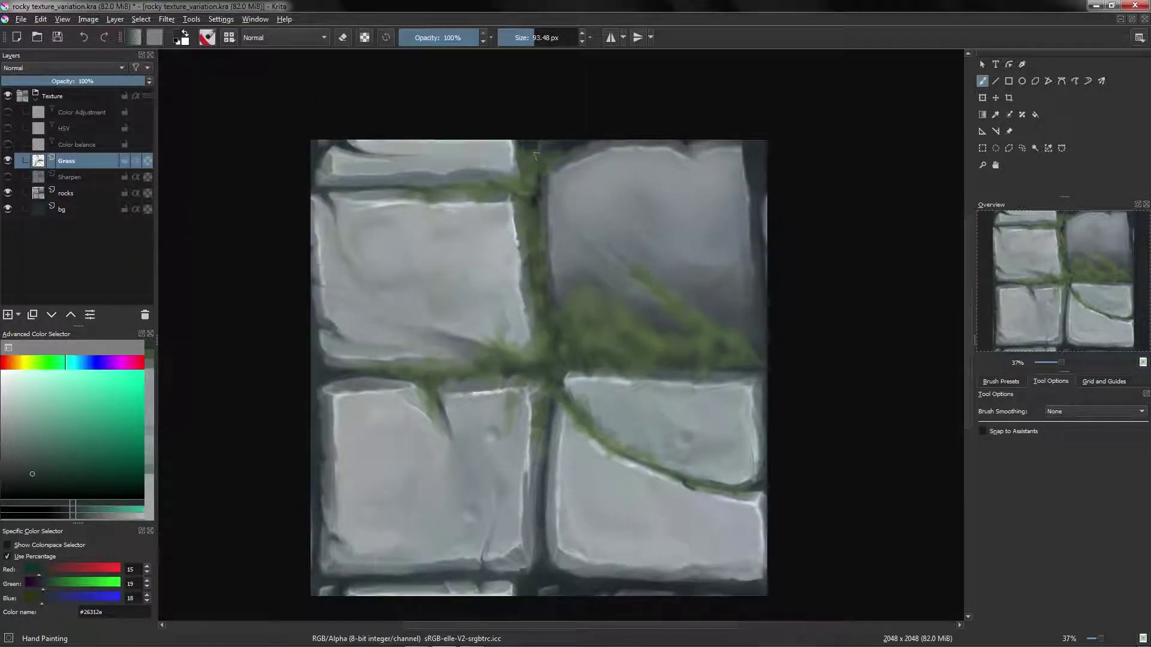
pyautogui.moveTo(447, 242); pyautogui.dragTo(479, 201)
# Paint lighter olive-green #838b5d tufts on the grass in the central joints with a 93.48 px brush.
pyautogui.keyDown('ctrl'); pyautogui.click(456, 354); pyautogui.keyUp('ctrl')
pyautogui.click(38, 429)
pyautogui.click(28, 363)
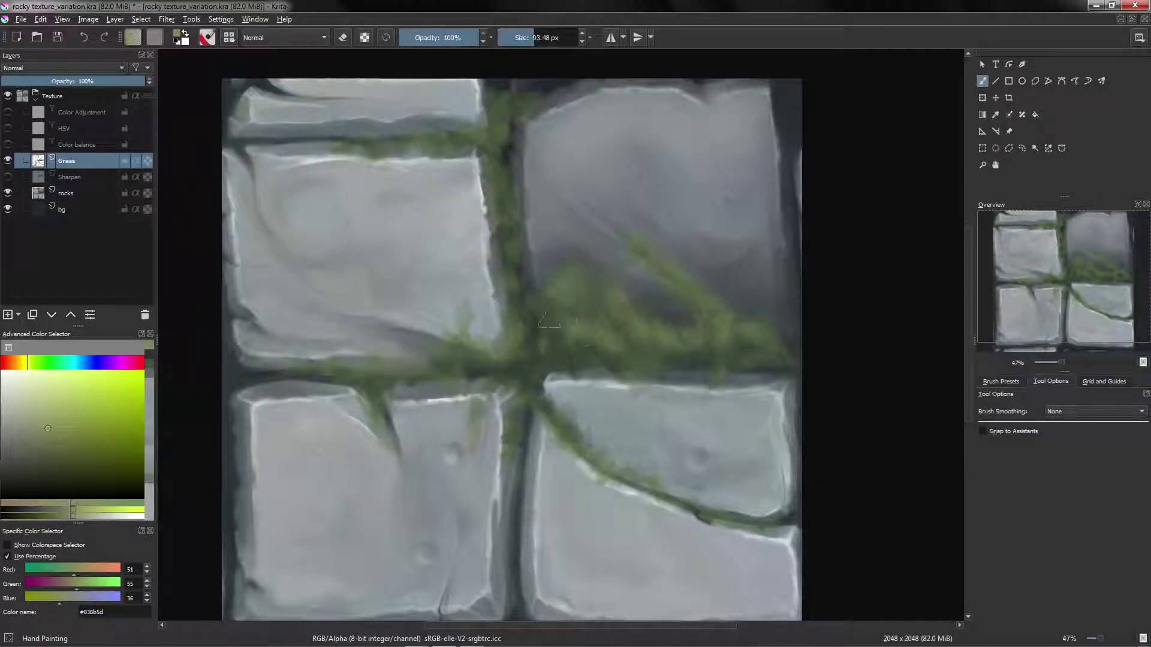
pyautogui.moveTo(558, 328)
pyautogui.mouseDown()
pyautogui.moveTo(590, 284)
pyautogui.moveTo(542, 293)
pyautogui.moveTo(544, 338)
pyautogui.mouseUp()
pyautogui.moveTo(531, 150); pyautogui.dragTo(529, 217)
pyautogui.moveTo(449, 306)
pyautogui.mouseDown()
pyautogui.moveTo(445, 372)
pyautogui.moveTo(465, 305)
pyautogui.mouseUp()
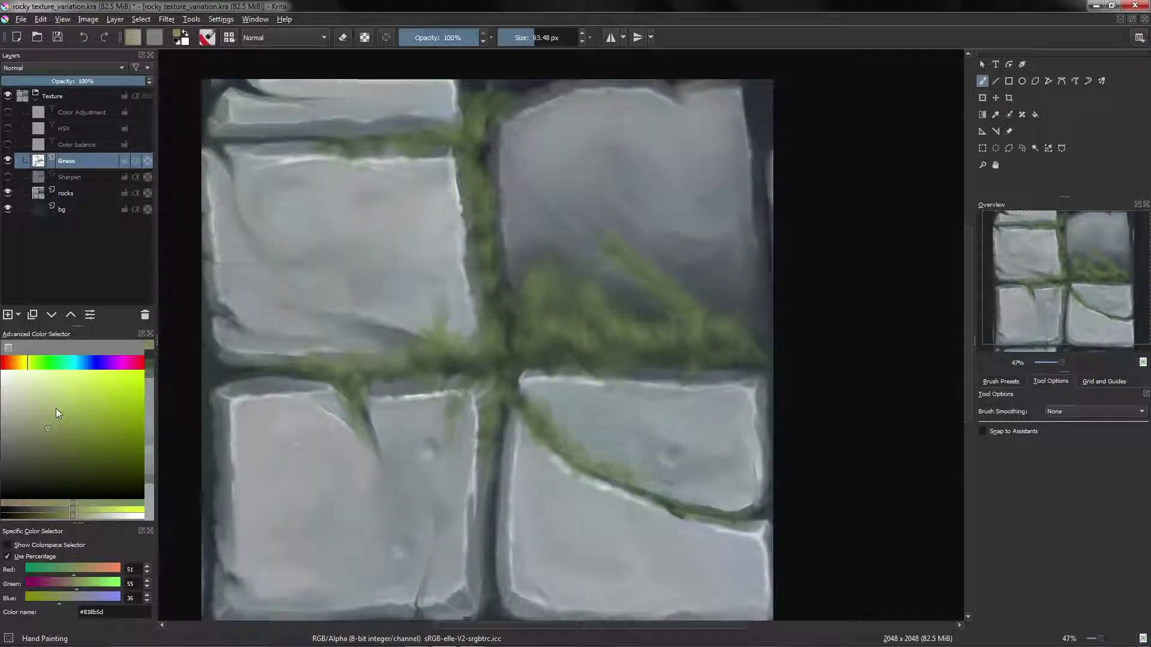
# Add yellowish #aeab6f highlights to the diagonal sprig and the joint grass with a 62.55 px brush.
pyautogui.click(53, 411)
pyautogui.click(23, 362)
pyautogui.moveTo(617, 237); pyautogui.dragTo(635, 259)
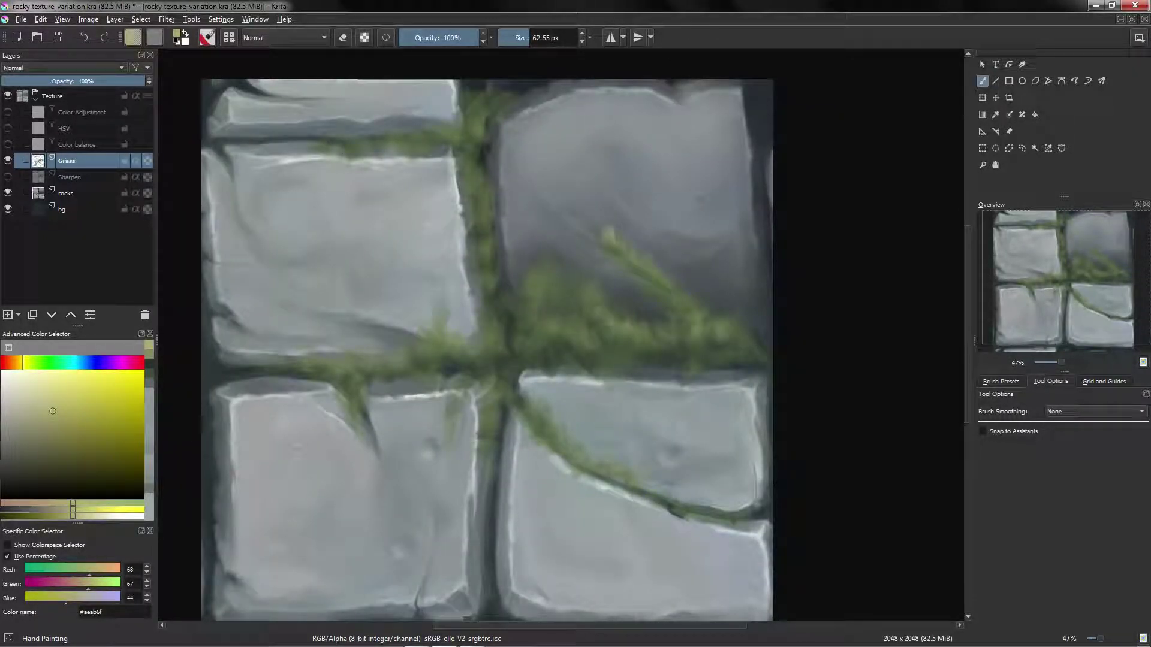
pyautogui.moveTo(481, 185); pyautogui.dragTo(489, 120)
pyautogui.moveTo(452, 364); pyautogui.dragTo(505, 255)
pyautogui.moveTo(579, 195)
pyautogui.mouseDown()
pyautogui.moveTo(583, 232)
pyautogui.moveTo(544, 277)
pyautogui.mouseUp()
# Blend the highlights and upper edge of the grass patch on the dark stone with colours sampled from it.
pyautogui.keyDown('ctrl'); pyautogui.click(557, 270); pyautogui.keyUp('ctrl')
pyautogui.moveTo(578, 231); pyautogui.dragTo(572, 255)
pyautogui.moveTo(534, 269); pyautogui.dragTo(532, 299)
pyautogui.keyDown('ctrl'); pyautogui.click(576, 210); pyautogui.keyUp('ctrl')
pyautogui.keyDown('ctrl'); pyautogui.click(590, 222); pyautogui.keyUp('ctrl')
pyautogui.moveTo(576, 198); pyautogui.dragTo(590, 225)
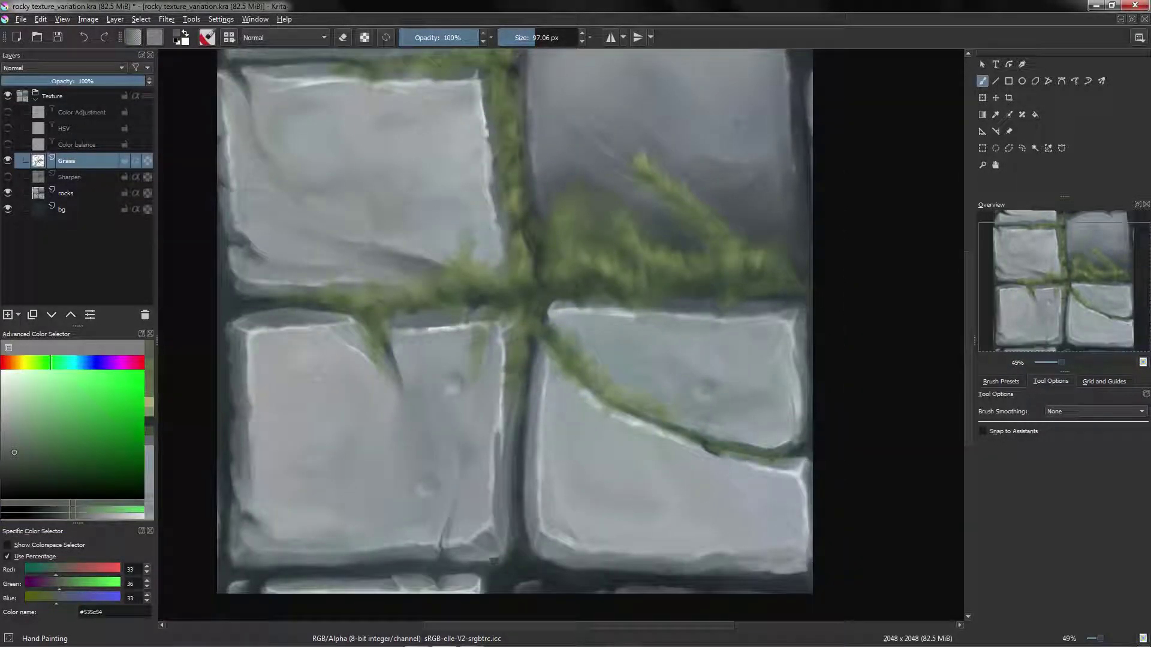
# Soften the diagonal sprig and the grass edges on the dark stone with colours sampled around them, using a 97.06 px brush.
pyautogui.keyDown('ctrl'); pyautogui.click(635, 231); pyautogui.keyUp('ctrl')
pyautogui.moveTo(665, 255); pyautogui.dragTo(674, 263)
pyautogui.keyDown('ctrl'); pyautogui.click(650, 180); pyautogui.keyUp('ctrl')
pyautogui.moveTo(644, 159); pyautogui.dragTo(629, 161)
pyautogui.keyDown('ctrl'); pyautogui.click(713, 206); pyautogui.keyUp('ctrl')
pyautogui.moveTo(707, 203); pyautogui.dragTo(722, 218)
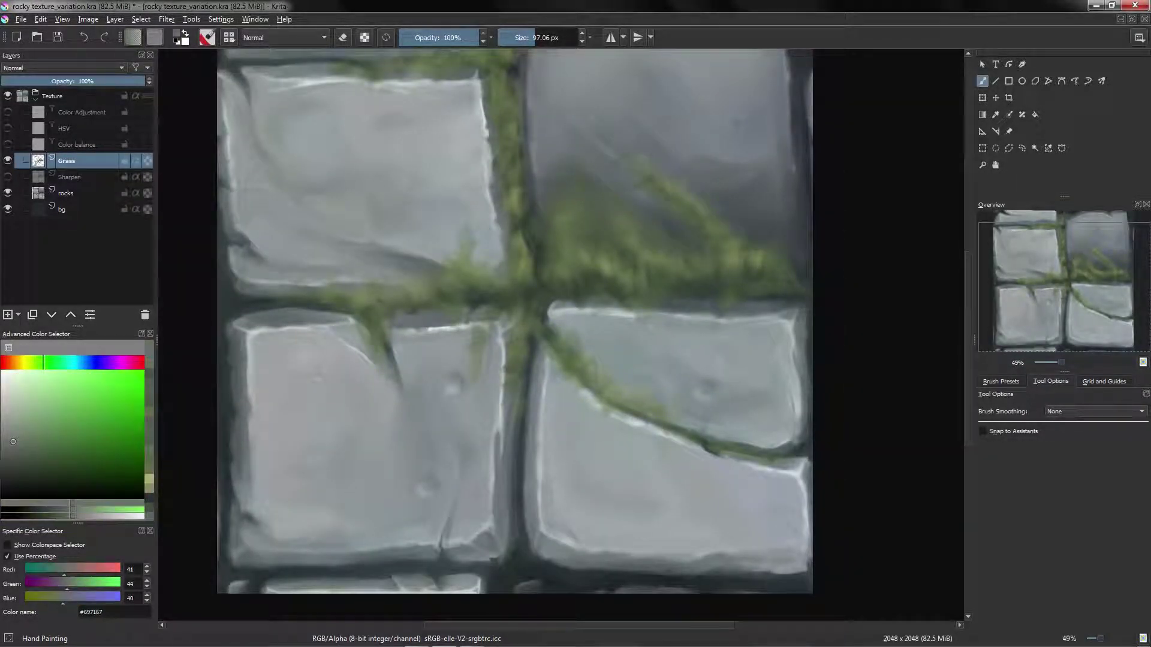
pyautogui.keyDown('ctrl'); pyautogui.click(755, 258); pyautogui.keyUp('ctrl')
pyautogui.keyDown('ctrl'); pyautogui.click(758, 227); pyautogui.keyUp('ctrl')
pyautogui.moveTo(777, 255)
pyautogui.mouseDown()
pyautogui.moveTo(776, 234)
pyautogui.moveTo(784, 242)
pyautogui.mouseUp()
# Blend the grass tufts around the central joints into the adjacent stones and retouch the diagonal sprig with sampled colours at 97.06 px.
pyautogui.keyDown('ctrl'); pyautogui.click(601, 337); pyautogui.keyUp('ctrl')
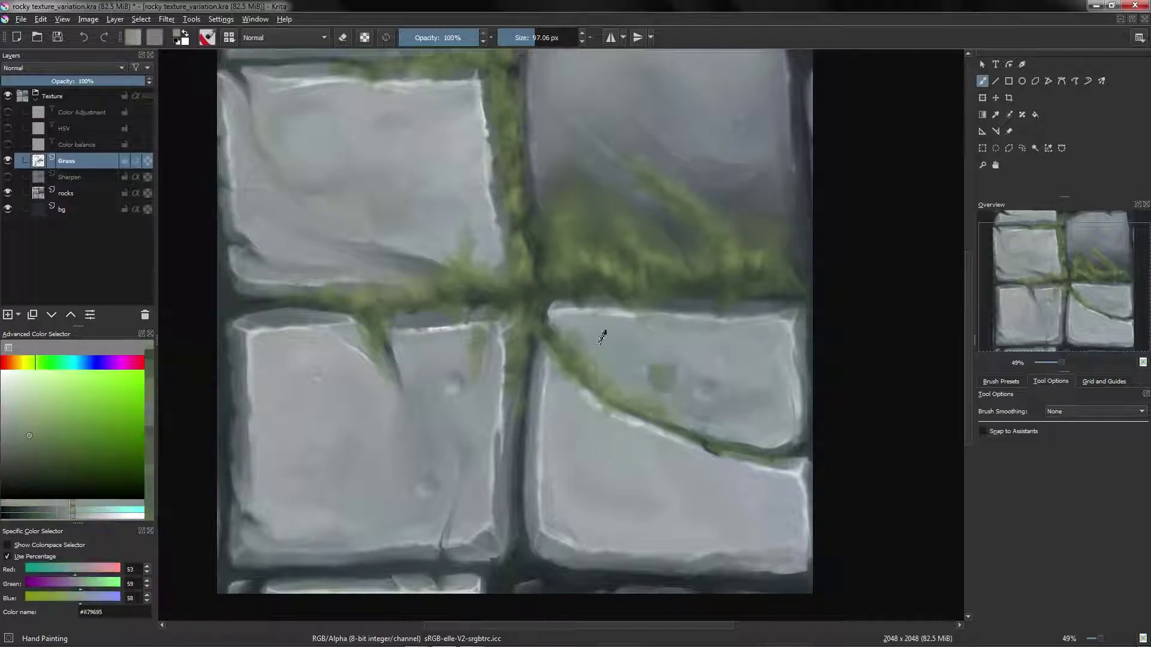
pyautogui.keyDown('ctrl'); pyautogui.click(580, 344); pyautogui.keyUp('ctrl')
pyautogui.keyDown('ctrl'); pyautogui.click(488, 375); pyautogui.keyUp('ctrl')
pyautogui.moveTo(476, 380); pyautogui.dragTo(479, 351)
pyautogui.keyDown('ctrl'); pyautogui.click(515, 335); pyautogui.keyUp('ctrl')
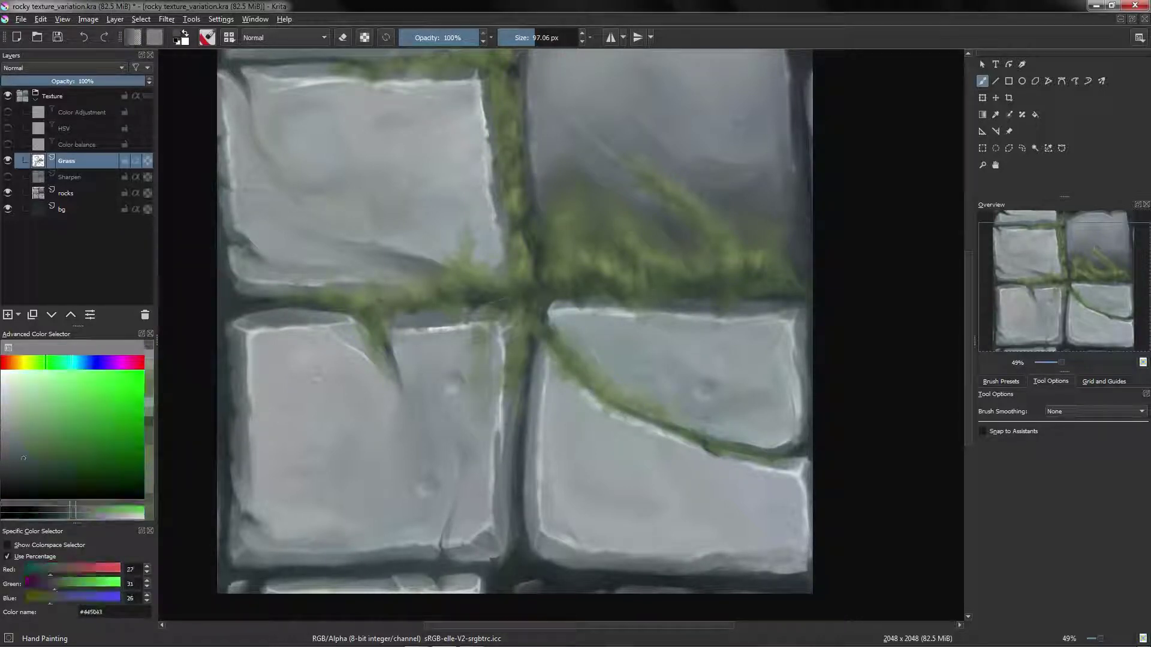
pyautogui.keyDown('ctrl'); pyautogui.click(469, 270); pyautogui.keyUp('ctrl')
pyautogui.moveTo(467, 264)
pyautogui.mouseDown()
pyautogui.moveTo(460, 227)
pyautogui.moveTo(479, 249)
pyautogui.mouseUp()
pyautogui.keyDown('ctrl'); pyautogui.click(484, 239); pyautogui.keyUp('ctrl')
pyautogui.keyDown('ctrl'); pyautogui.click(471, 270); pyautogui.keyUp('ctrl')
pyautogui.keyDown('ctrl'); pyautogui.click(636, 252); pyautogui.keyUp('ctrl')
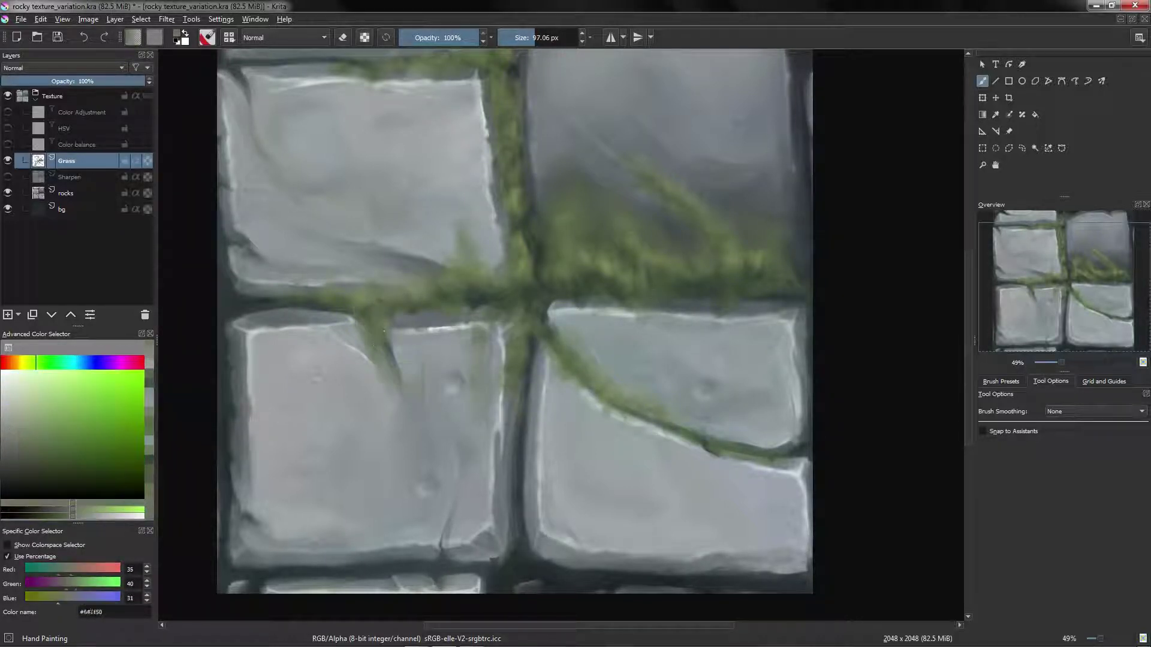
pyautogui.keyDown('ctrl'); pyautogui.click(660, 197); pyautogui.keyUp('ctrl')
pyautogui.moveTo(653, 201); pyautogui.dragTo(635, 170)
# Check the tile's seams in wrap-around mode and compare the tile with and without the Grass layer.
pyautogui.press('w')
pyautogui.moveTo(501, 318); pyautogui.dragTo(472, 277)
pyautogui.press('w')
pyautogui.click(8, 160)
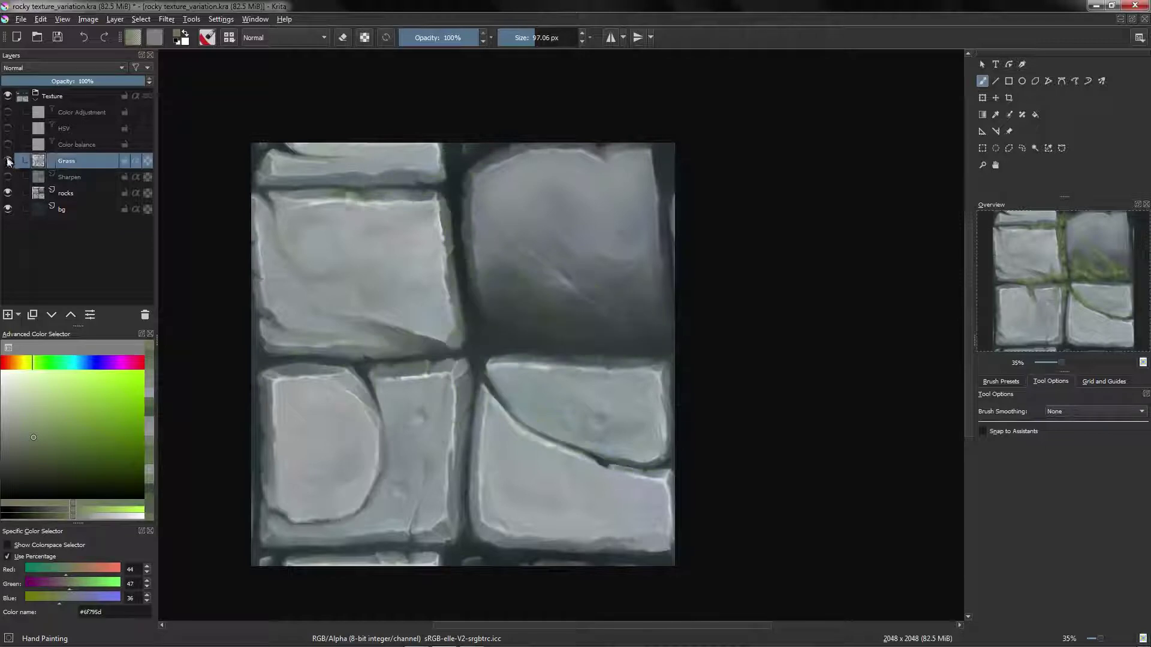
pyautogui.click(7, 161)
pyautogui.click(7, 161)
pyautogui.click(7, 161)
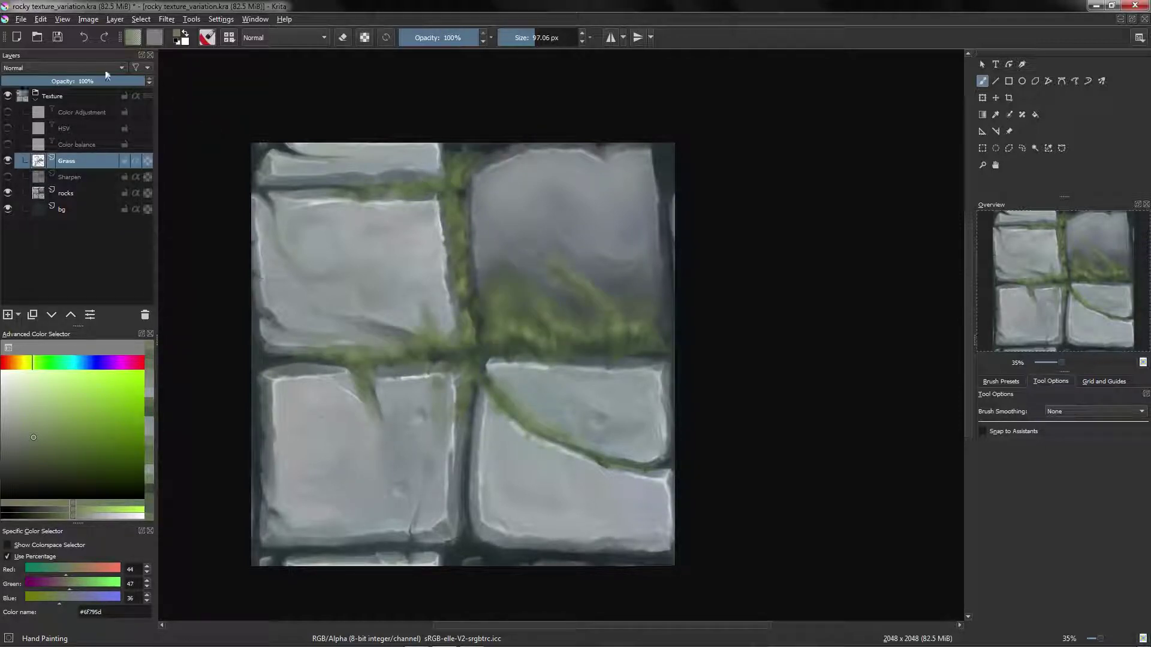
# Export the grassy rock tile as a PNG image.
pyautogui.click(21, 19)
pyautogui.click(55, 135)
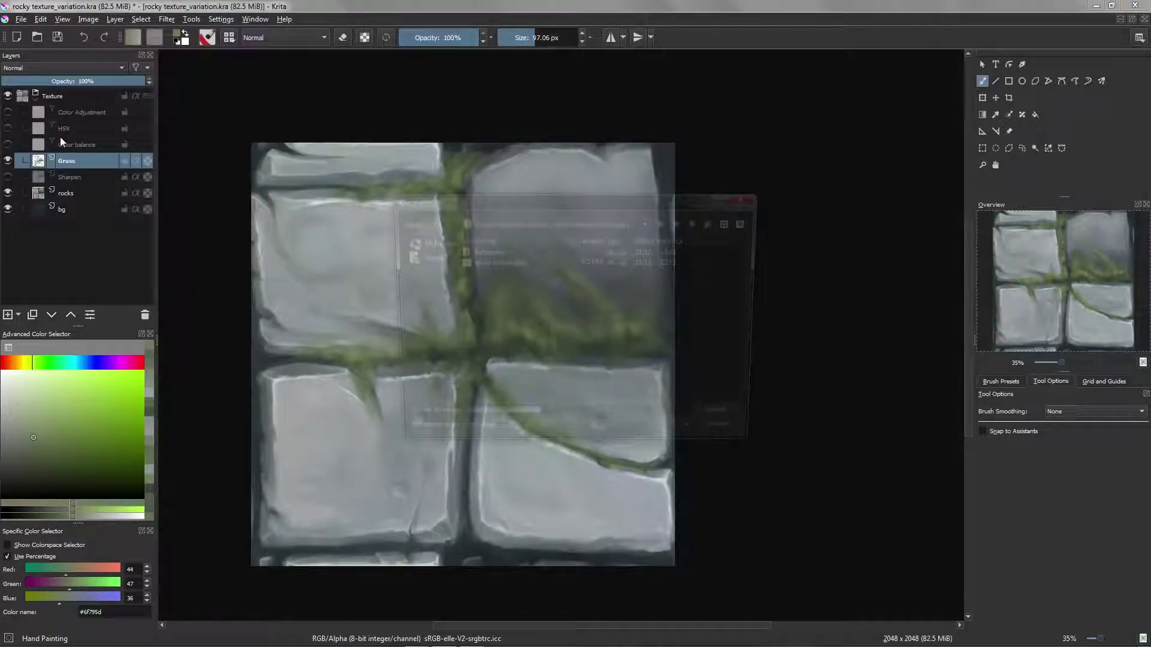
pyautogui.click(747, 422)
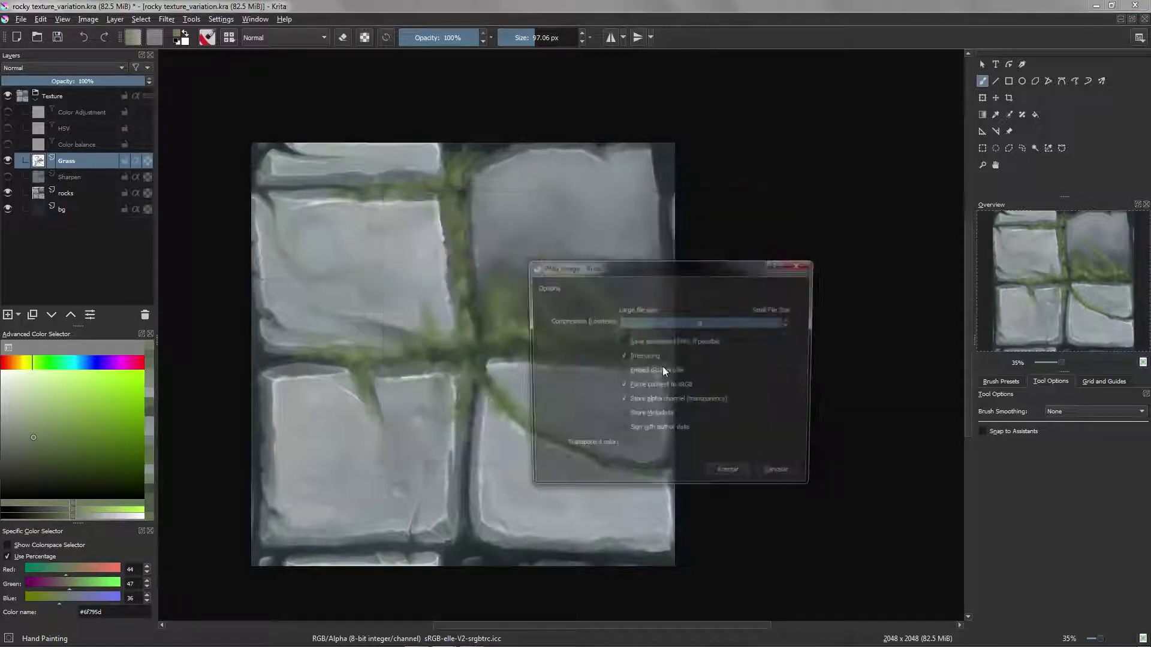
pyautogui.click(730, 474)
# Show the outdated Sharpen layer between Grass and rocks, and delete it.
pyautogui.moveTo(460, 347); pyautogui.dragTo(404, 313)
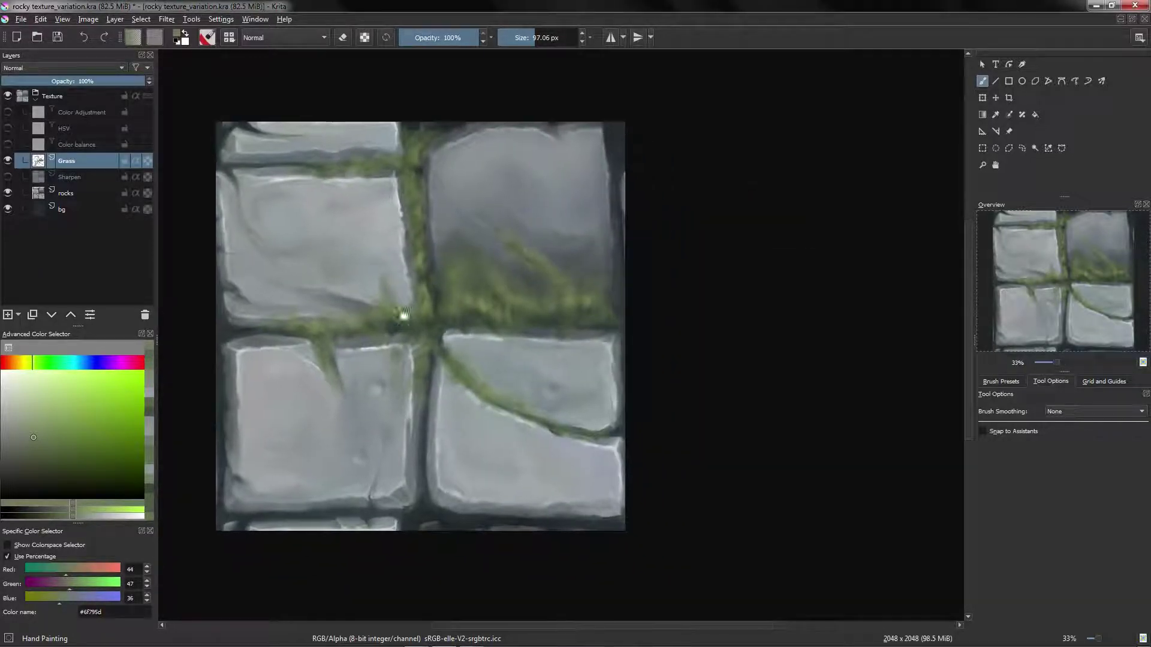
pyautogui.moveTo(354, 228); pyautogui.dragTo(405, 207)
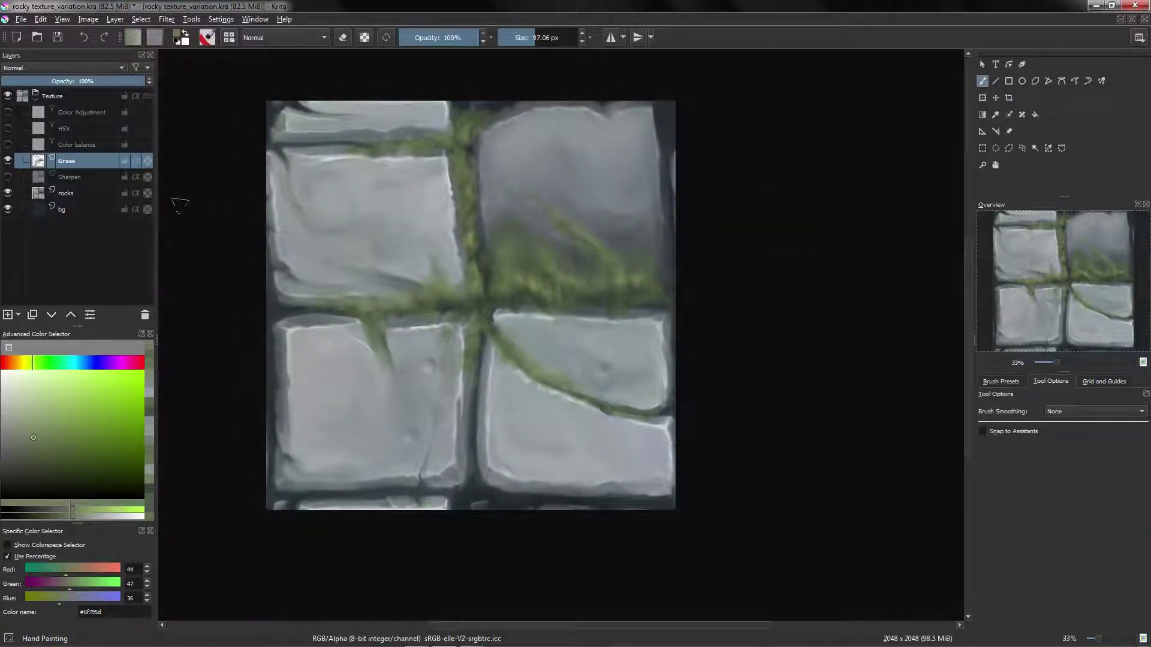
pyautogui.click(36, 177)
pyautogui.click(8, 177)
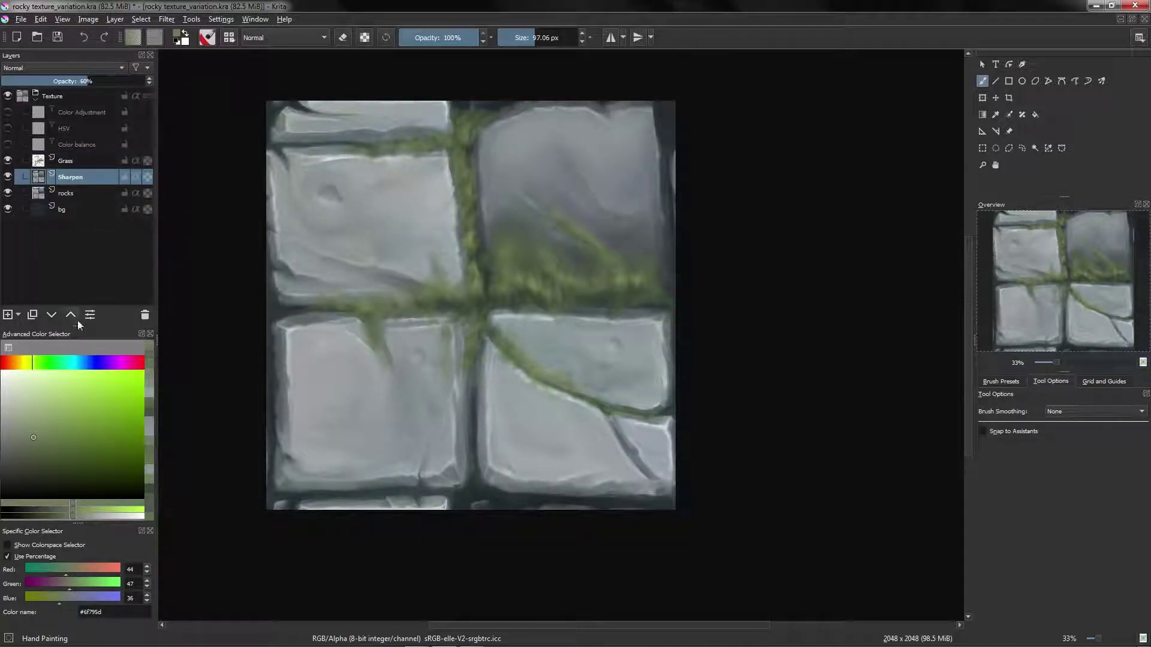
pyautogui.click(144, 315)
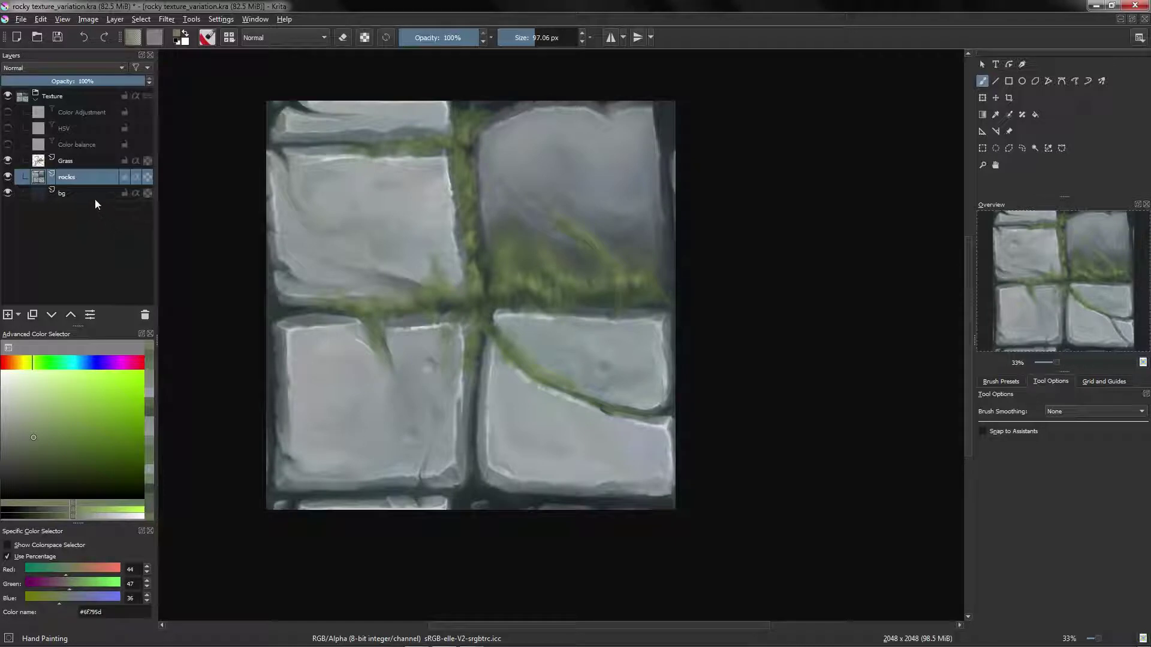
# Merge the Grass and rocks layers into a single layer.
pyautogui.keyDown('ctrl'); pyautogui.click(79, 157); pyautogui.keyUp('ctrl')
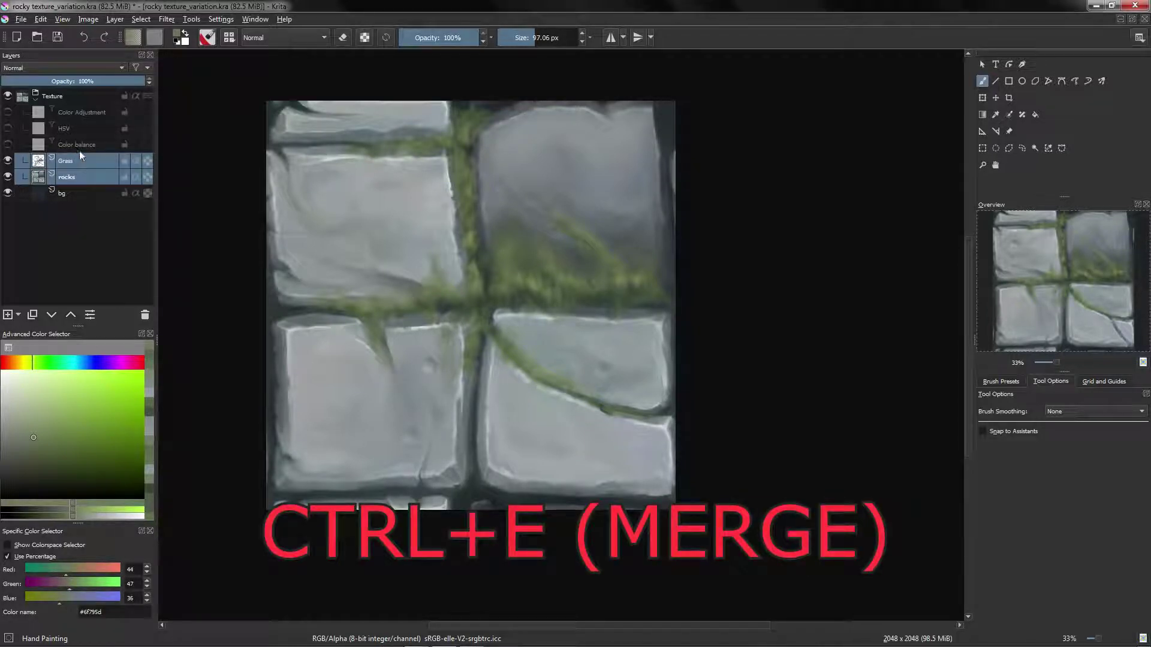
pyautogui.hotkey('ctrl', 'e')
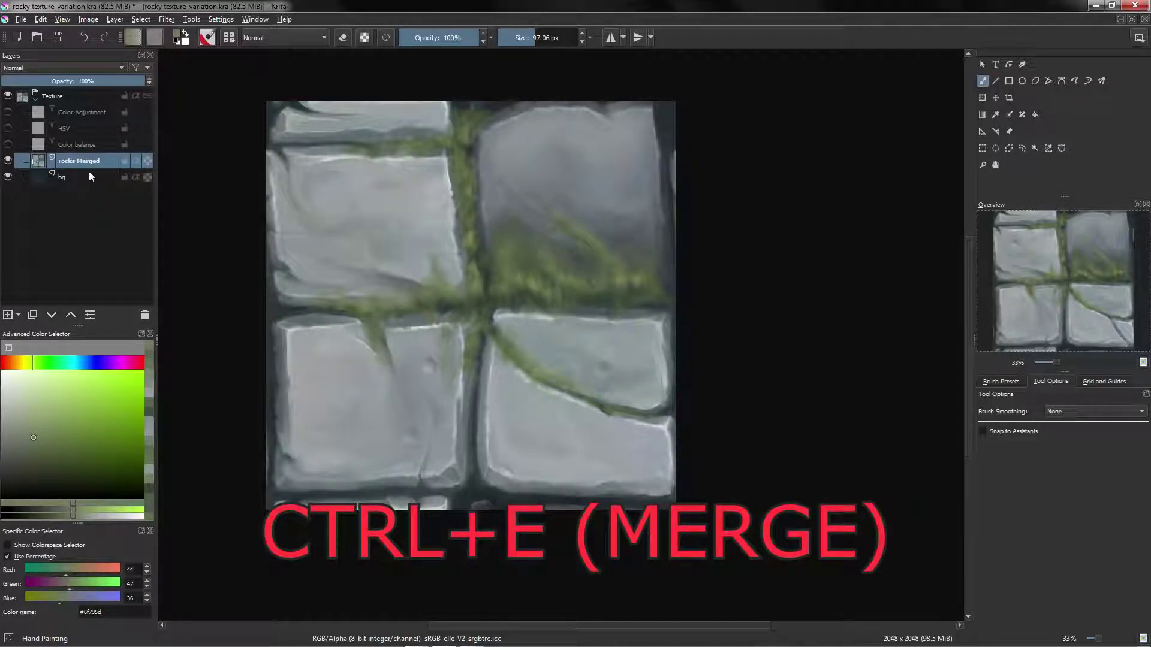
pyautogui.hotkey('ctrl', 'm')
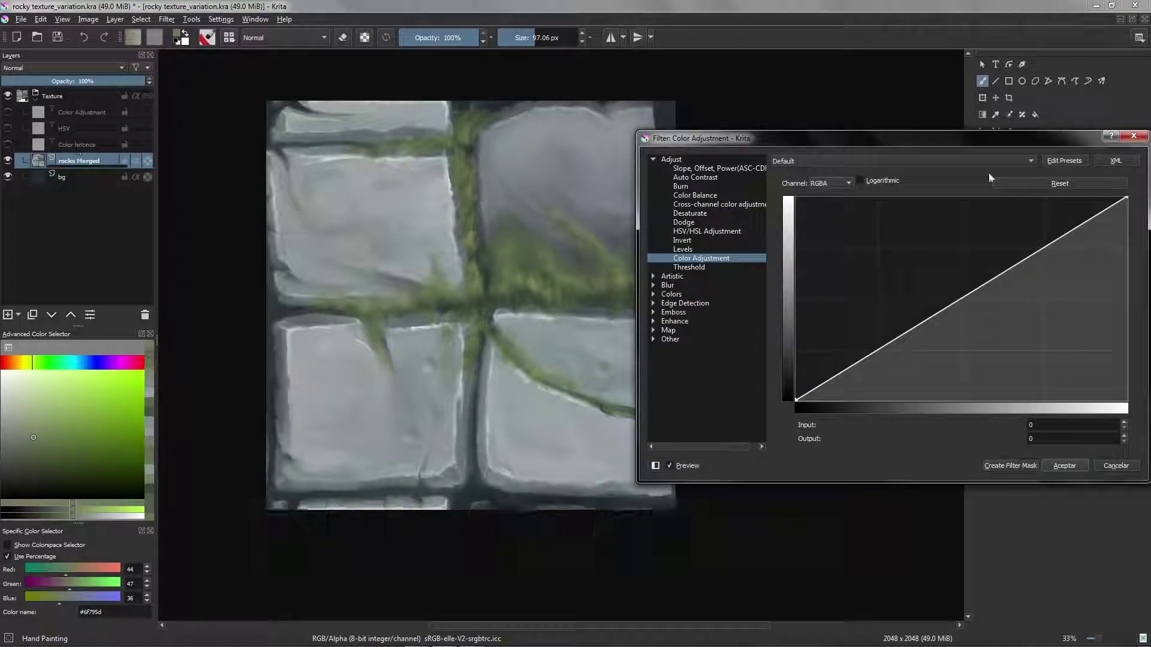
pyautogui.click(1133, 136)
# Duplicate the merged rocks layer and rename the copy Sharpen.
pyautogui.hotkey('ctrl', 'j')
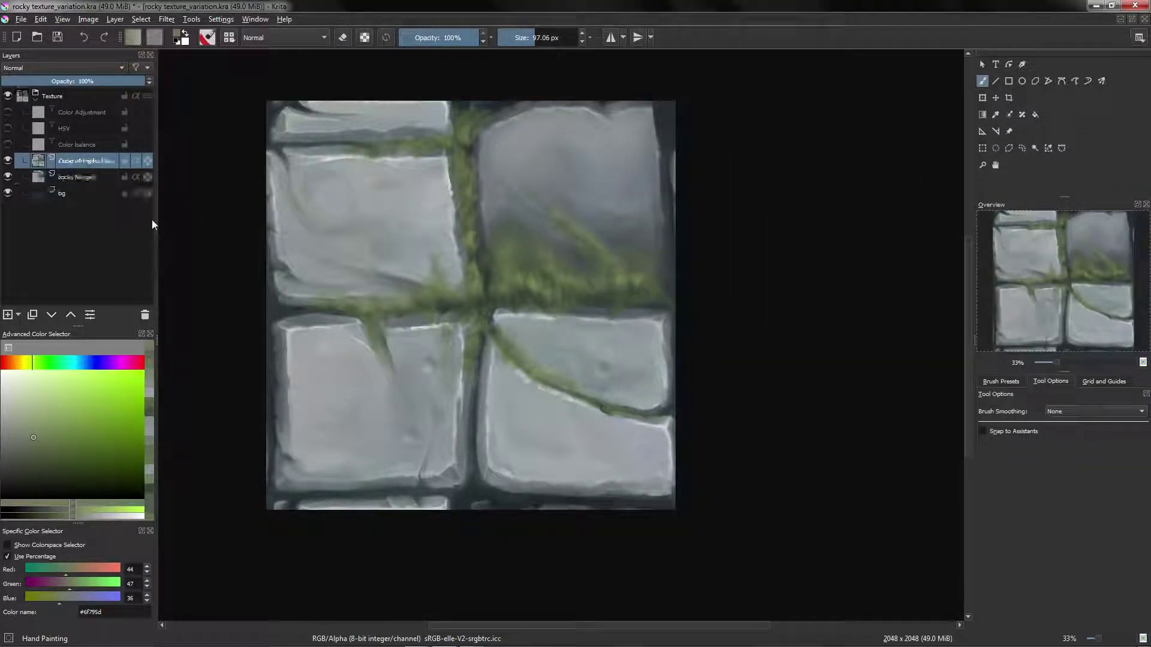
pyautogui.doubleClick(89, 159)
pyautogui.write('s')
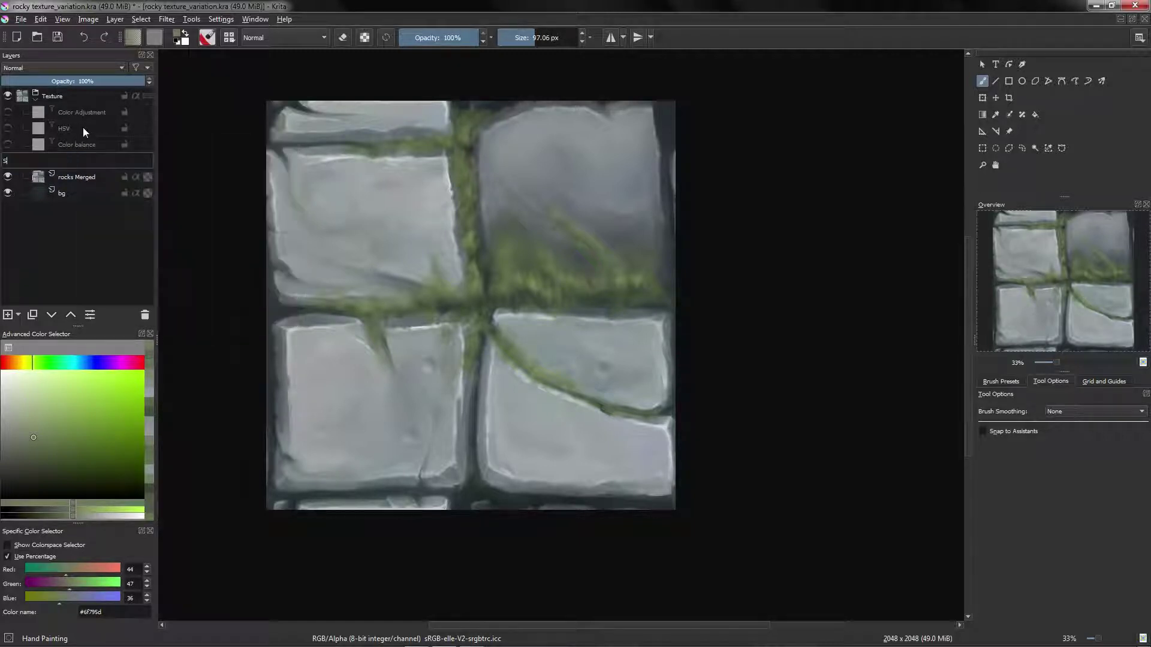
pyautogui.write('harpen')
pyautogui.press('Return')
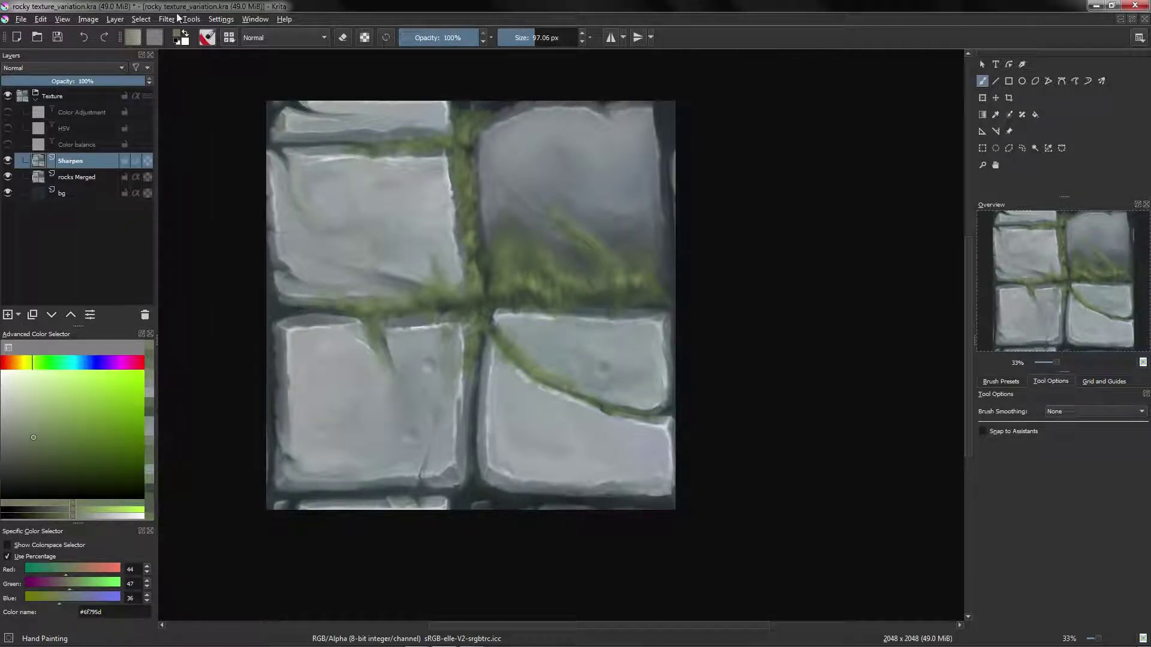
# Apply the Sharpen filter to the Sharpen layer and set the layer's opacity to 60%.
pyautogui.click(173, 19)
pyautogui.moveTo(294, 116)
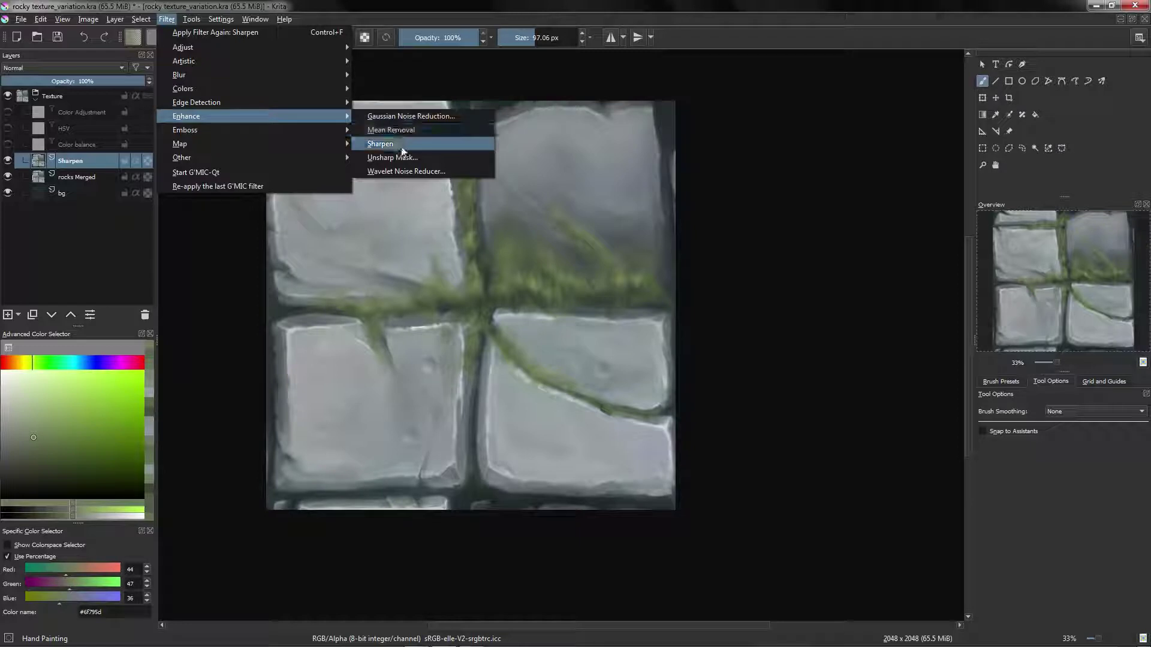
pyautogui.click(403, 150)
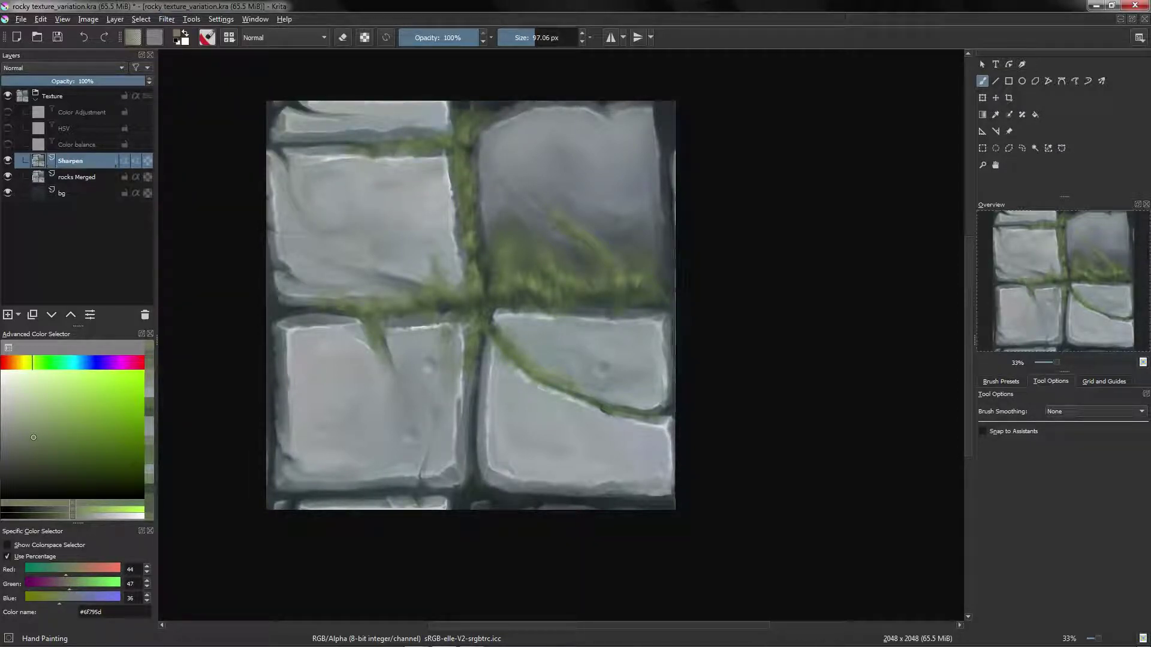
pyautogui.moveTo(336, 320); pyautogui.dragTo(352, 264)
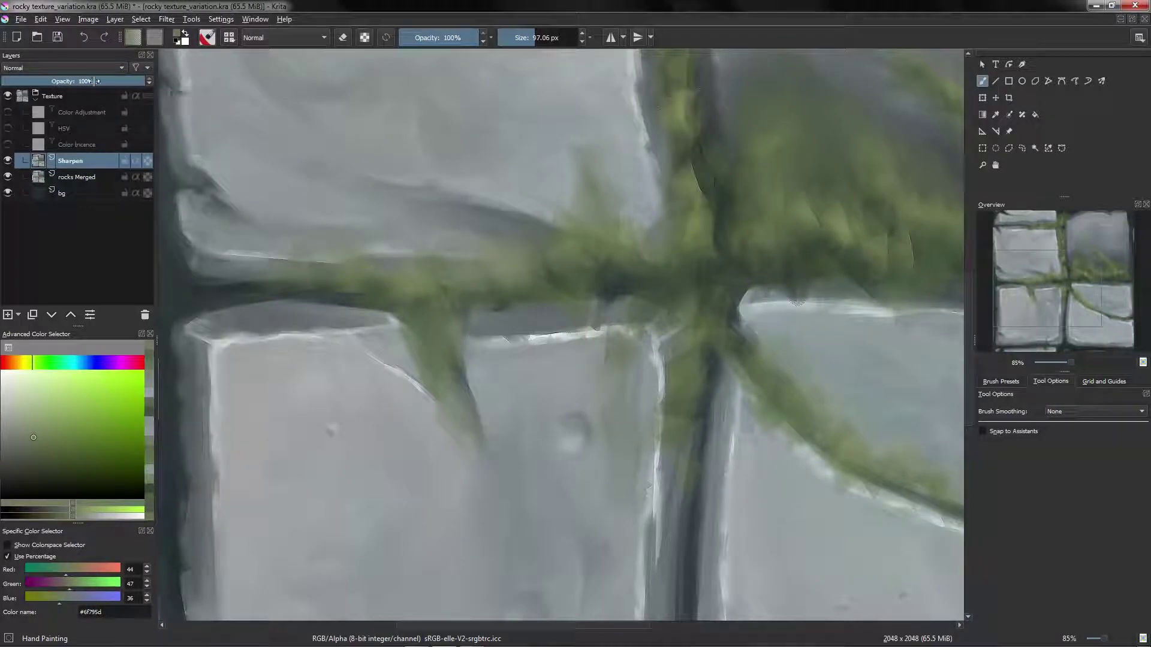
pyautogui.moveTo(110, 81); pyautogui.dragTo(90, 81)
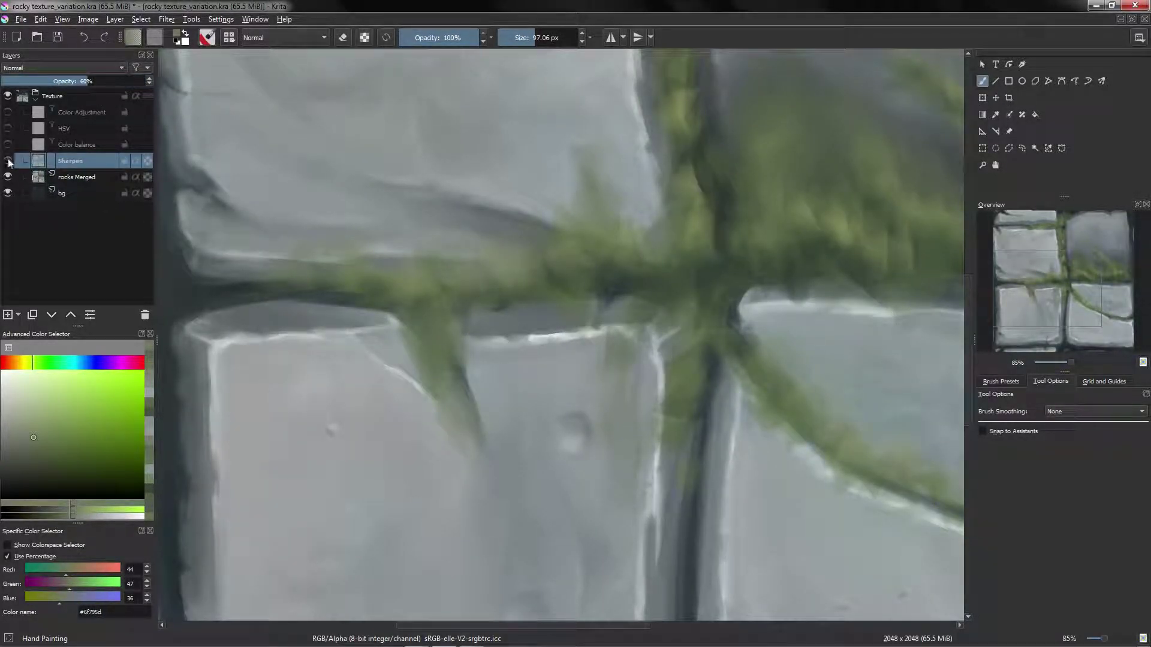
# Make the Color balance, HSV and Color Adjustment filter layers visible over the texture.
pyautogui.scroll(-5, 398, 231)
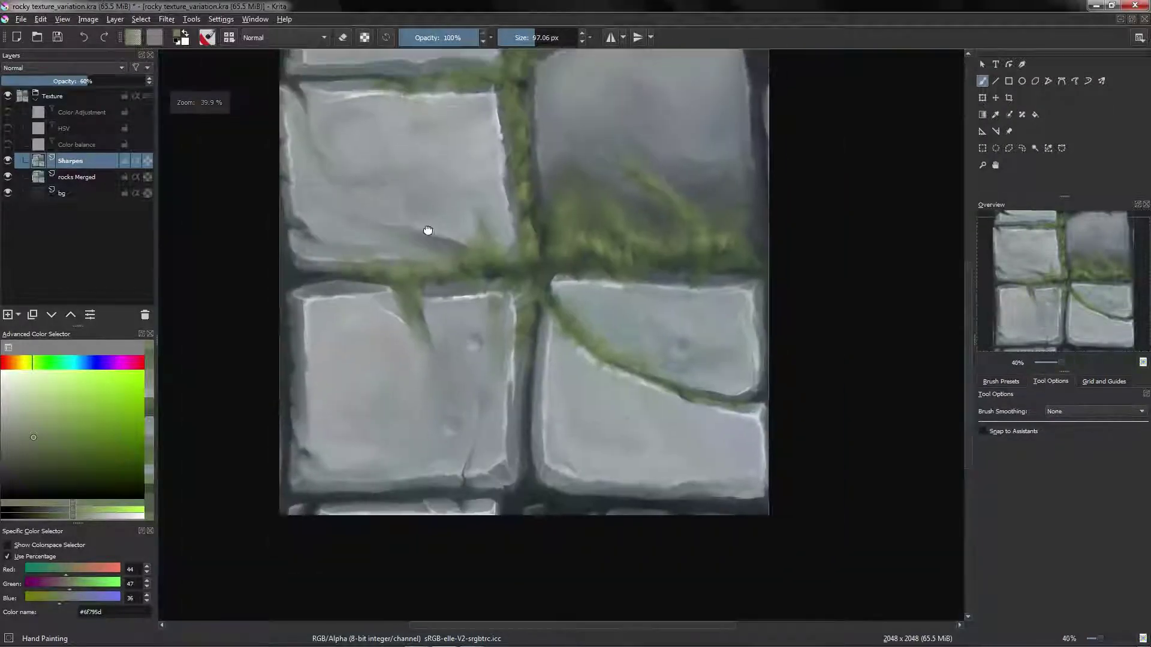
pyautogui.scroll(-1, 389, 260)
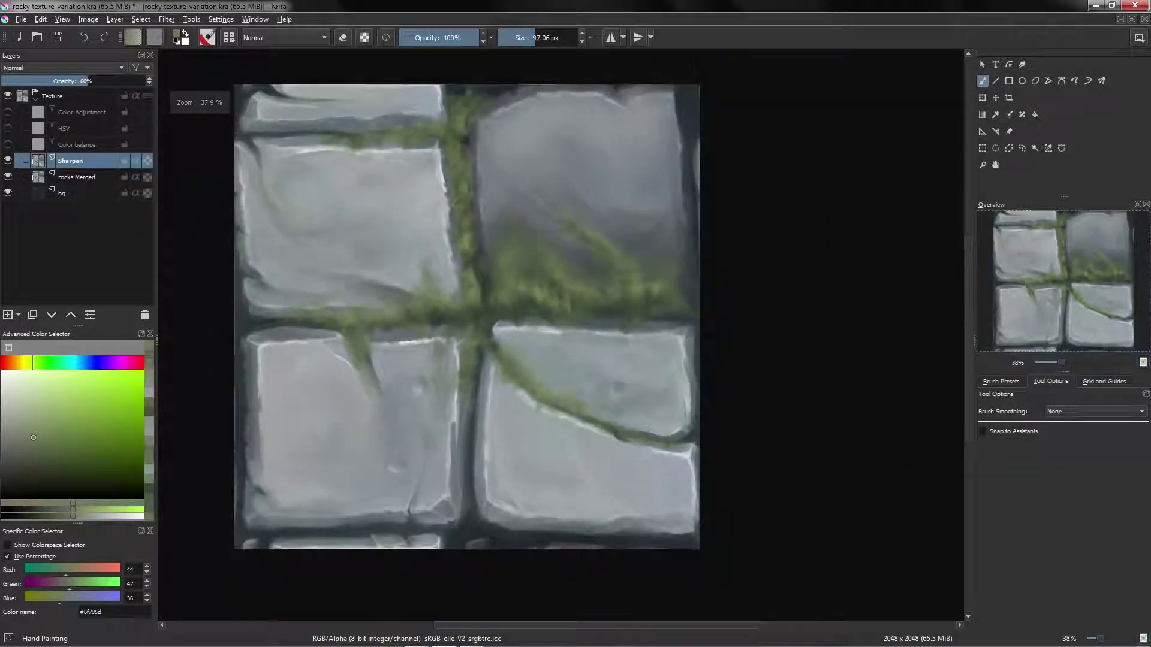
pyautogui.click(7, 145)
pyautogui.click(8, 128)
pyautogui.click(7, 112)
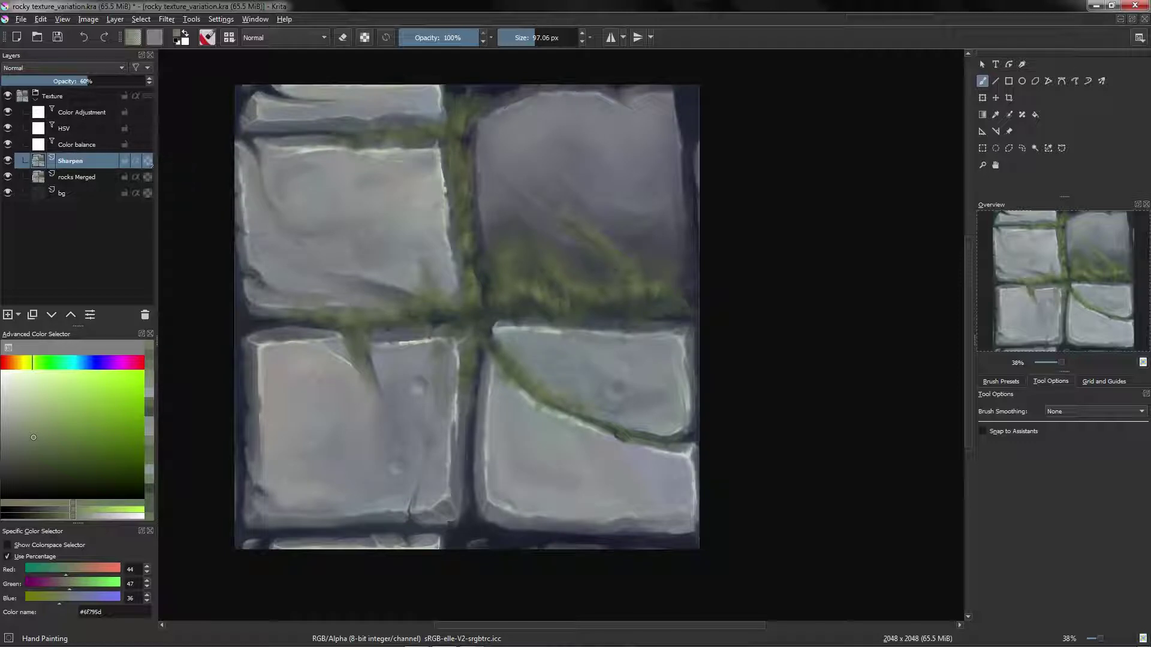
# Add a layer named Highlight above the Texture group and paint #919869 highlights on the dark stone's grass at 64.84 px.
pyautogui.click(71, 97)
pyautogui.click(40, 100)
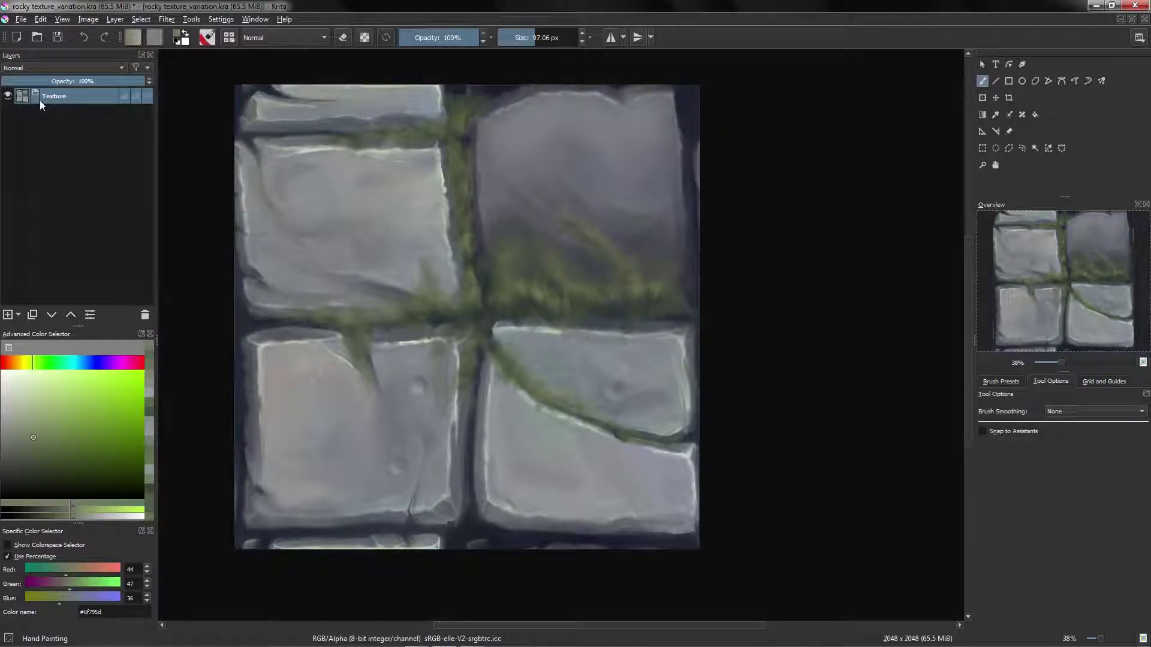
pyautogui.click(8, 315)
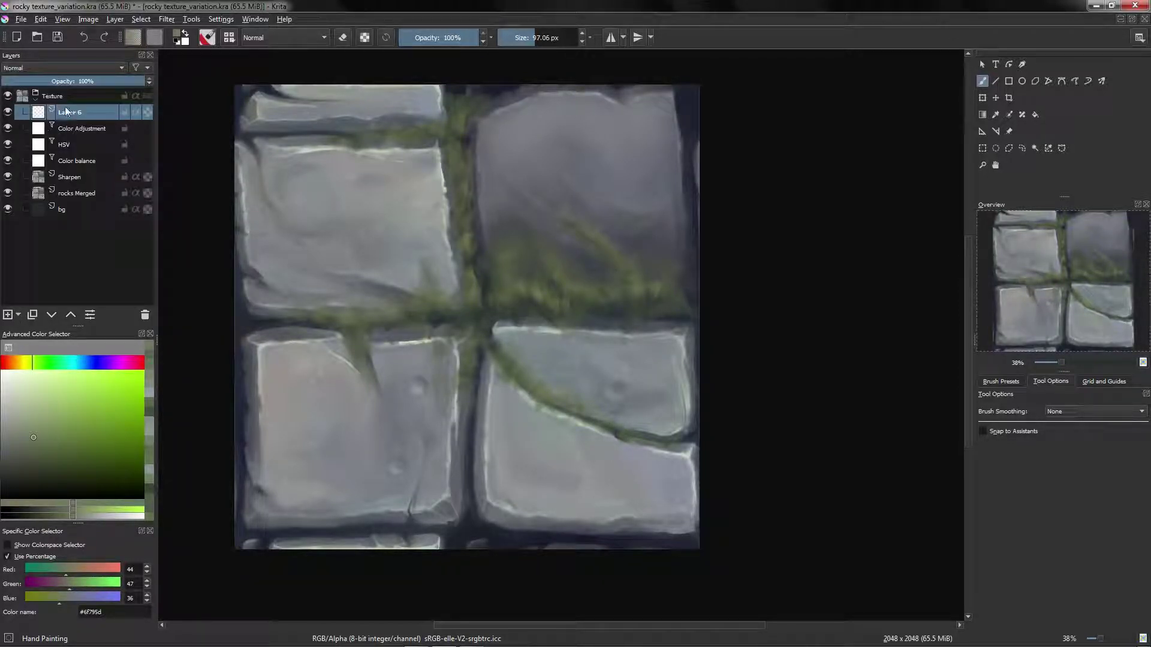
pyautogui.moveTo(65, 108); pyautogui.dragTo(62, 94)
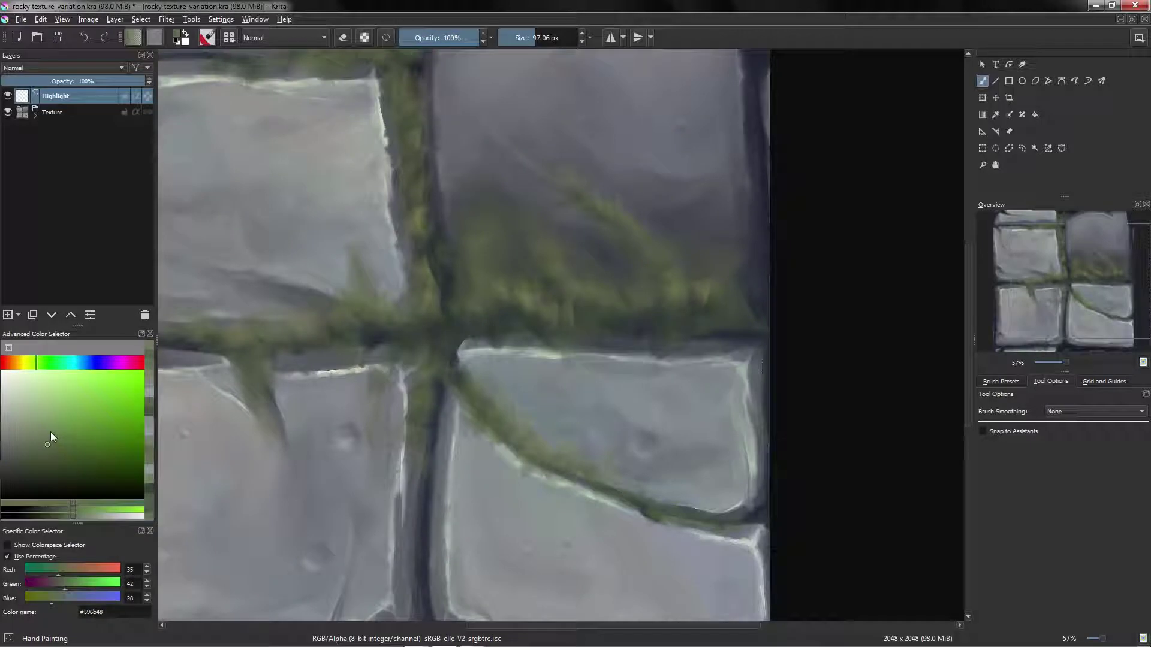
pyautogui.click(45, 422)
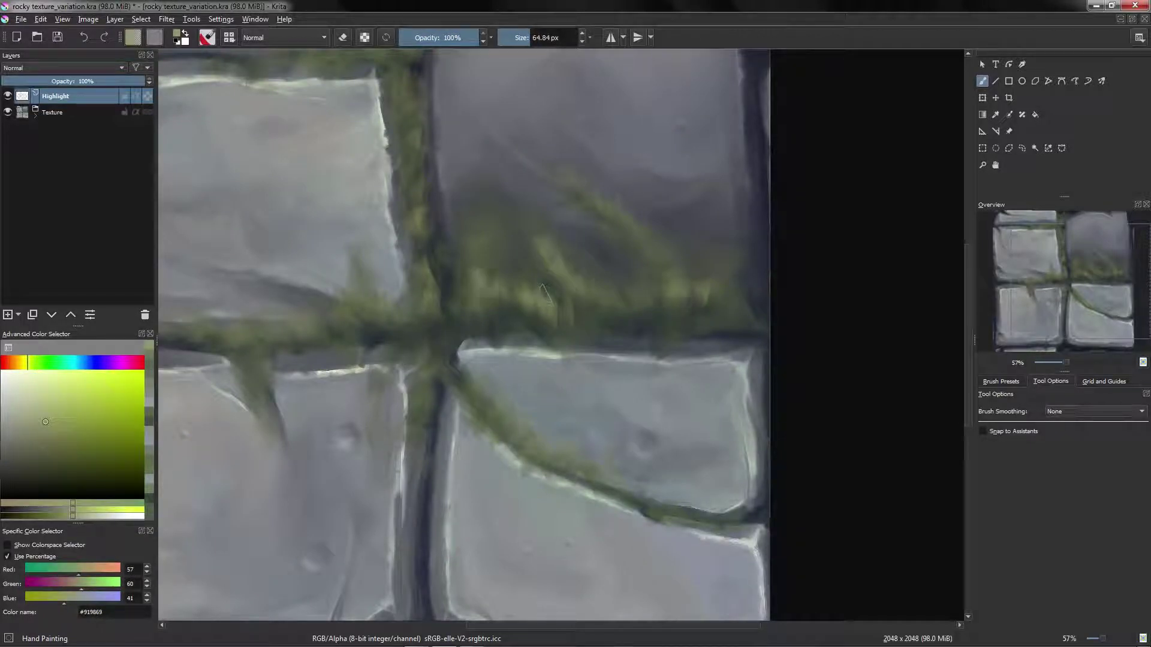
pyautogui.scroll(-3, 611, 287)
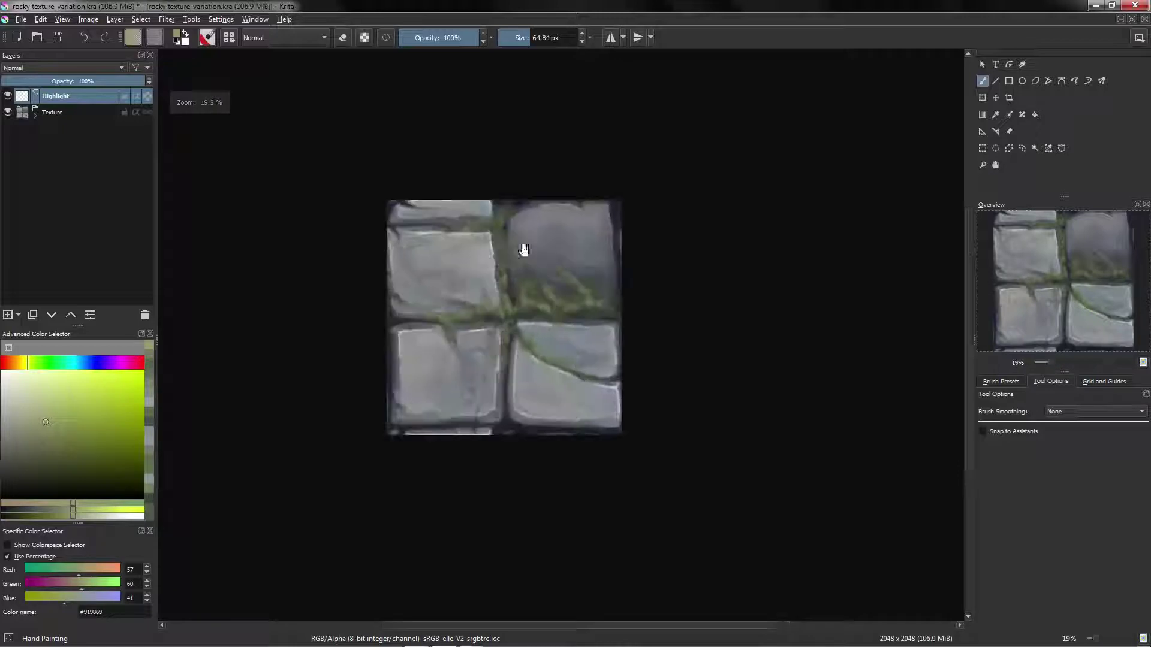
# Export the tile with its colour adjustments and grass highlights.
pyautogui.click(21, 19)
pyautogui.click(36, 144)
pyautogui.press('Return')
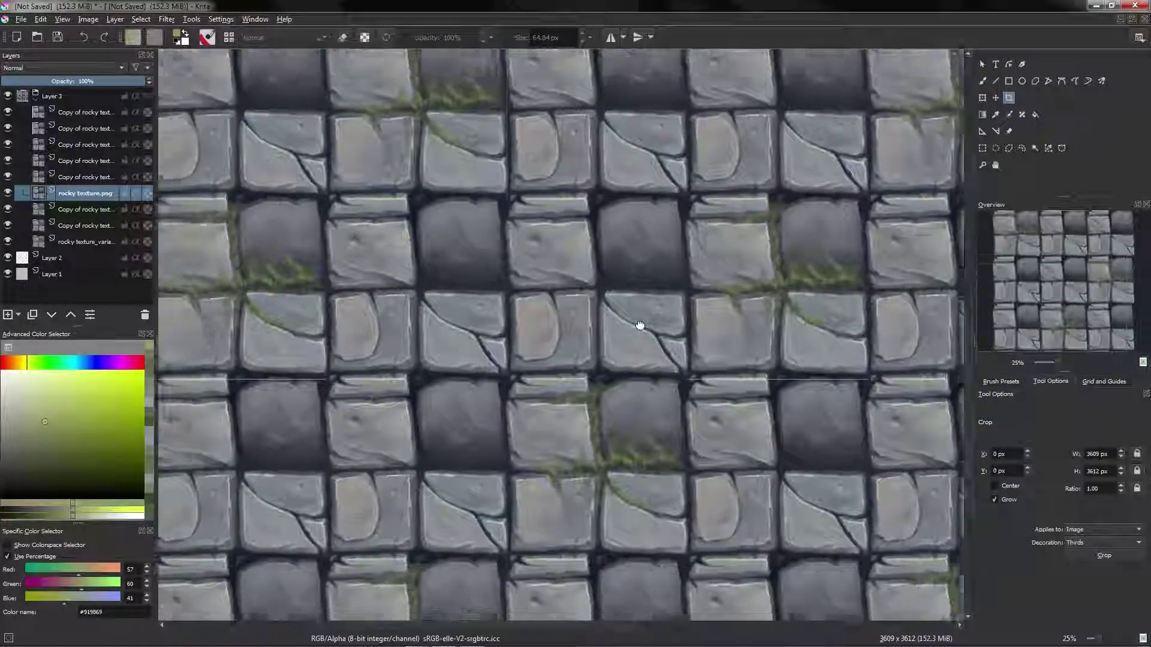
# Examine how the original and variation tiles repeat in the assembled pattern, and inspect the stones' cracks and edges up close.
pyautogui.moveTo(637, 326); pyautogui.dragTo(816, 435)
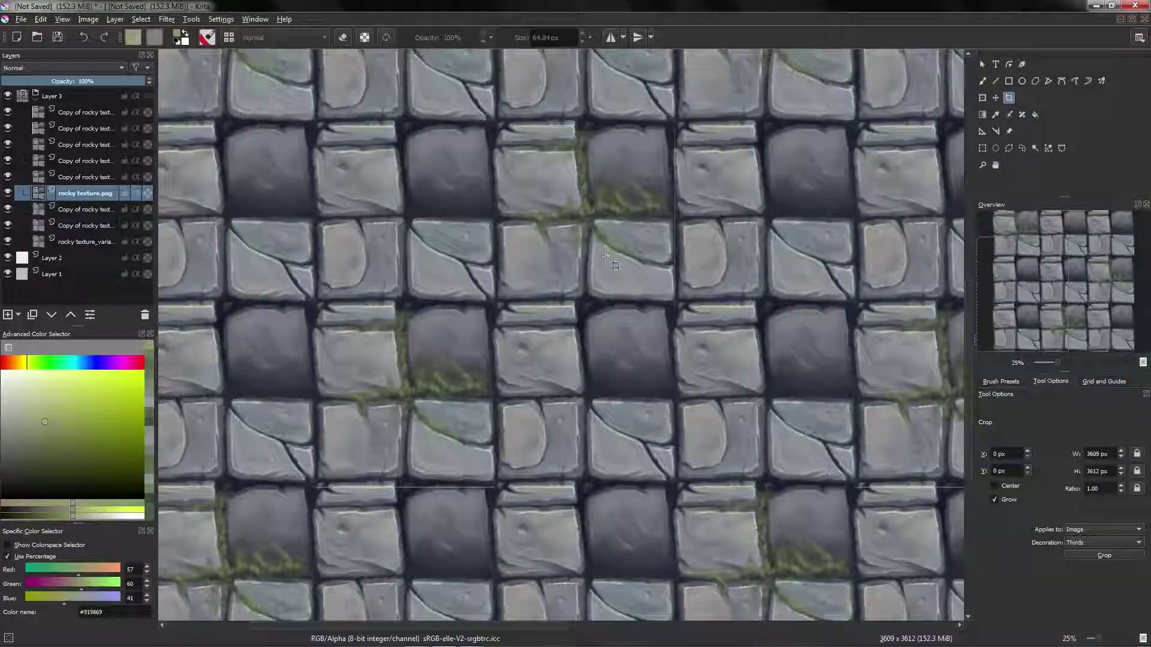
pyautogui.moveTo(608, 266); pyautogui.dragTo(867, 523)
pyautogui.moveTo(797, 401); pyautogui.dragTo(540, 320)
pyautogui.moveTo(787, 346); pyautogui.dragTo(596, 275)
pyautogui.scroll(4, 592, 275)
pyautogui.scroll(5, 535, 273)
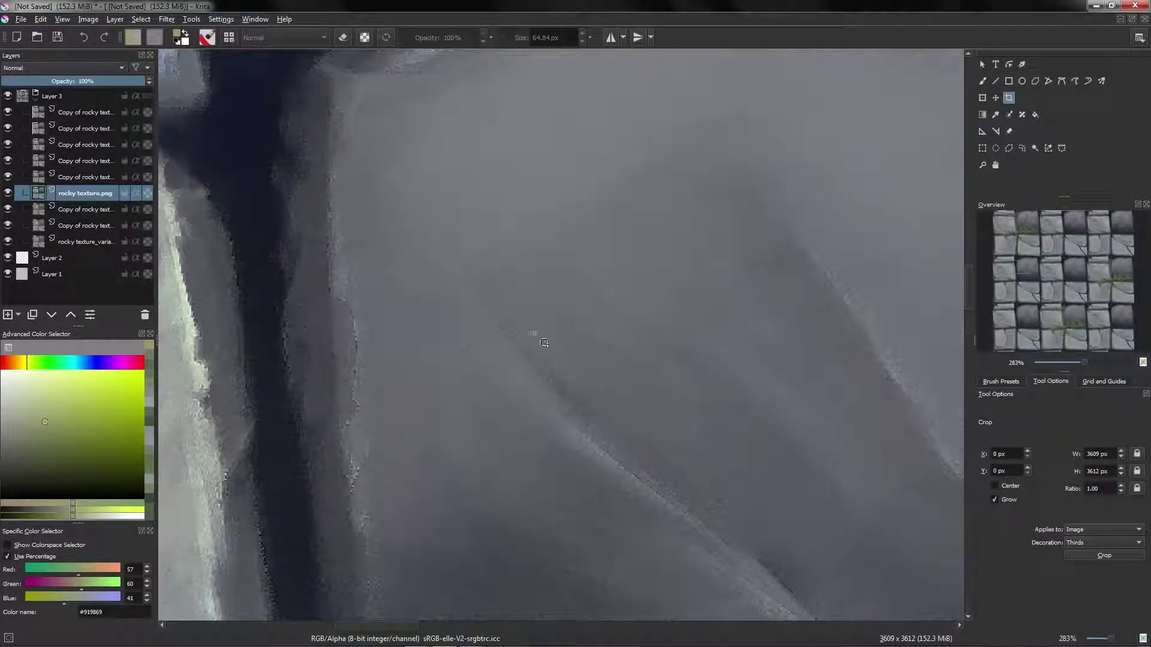
pyautogui.moveTo(653, 442); pyautogui.dragTo(443, 232)
pyautogui.moveTo(738, 294)
pyautogui.mouseDown()
pyautogui.moveTo(617, 170)
pyautogui.moveTo(580, 165)
pyautogui.mouseUp()
pyautogui.moveTo(713, 311); pyautogui.dragTo(769, 203)
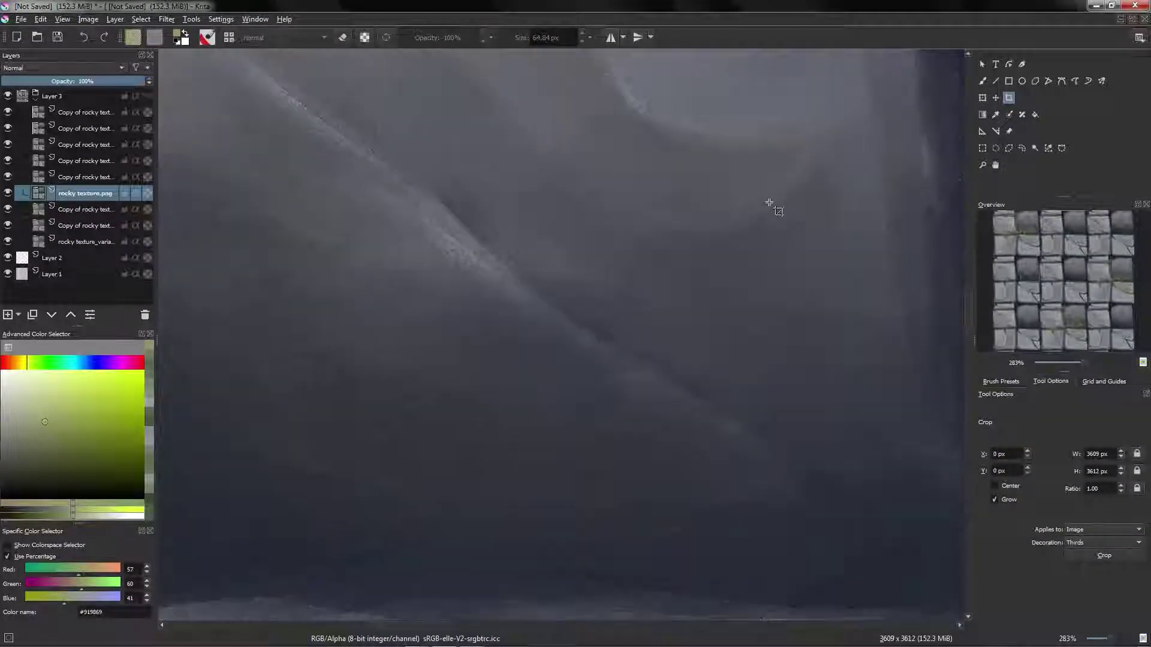
pyautogui.moveTo(441, 339); pyautogui.dragTo(614, 271)
pyautogui.moveTo(410, 240); pyautogui.dragTo(415, 337)
pyautogui.moveTo(276, 309)
pyautogui.mouseDown()
pyautogui.moveTo(635, 345)
pyautogui.moveTo(807, 334)
pyautogui.mouseUp()
pyautogui.scroll(-2, 763, 333)
pyautogui.scroll(2, 591, 340)
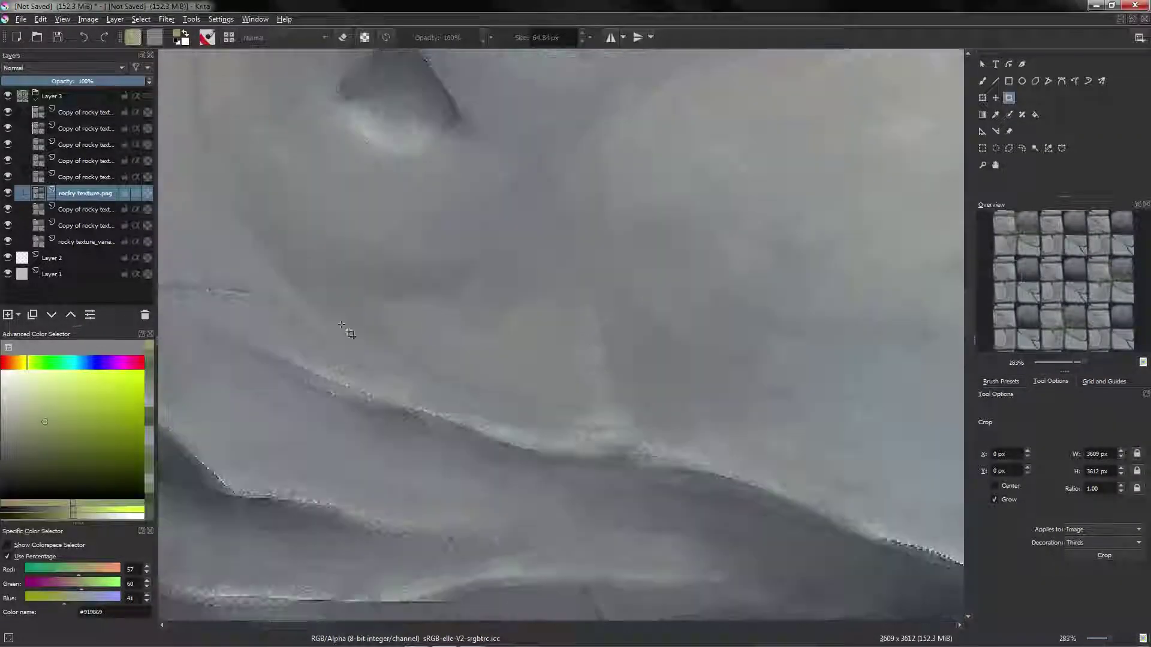
# Inspect the centre tile's dented stone and its cracks up close, and check the repeating pattern for visible seams.
pyautogui.moveTo(345, 326); pyautogui.dragTo(541, 341)
pyautogui.moveTo(727, 313); pyautogui.dragTo(396, 283)
pyautogui.scroll(-1, 397, 283)
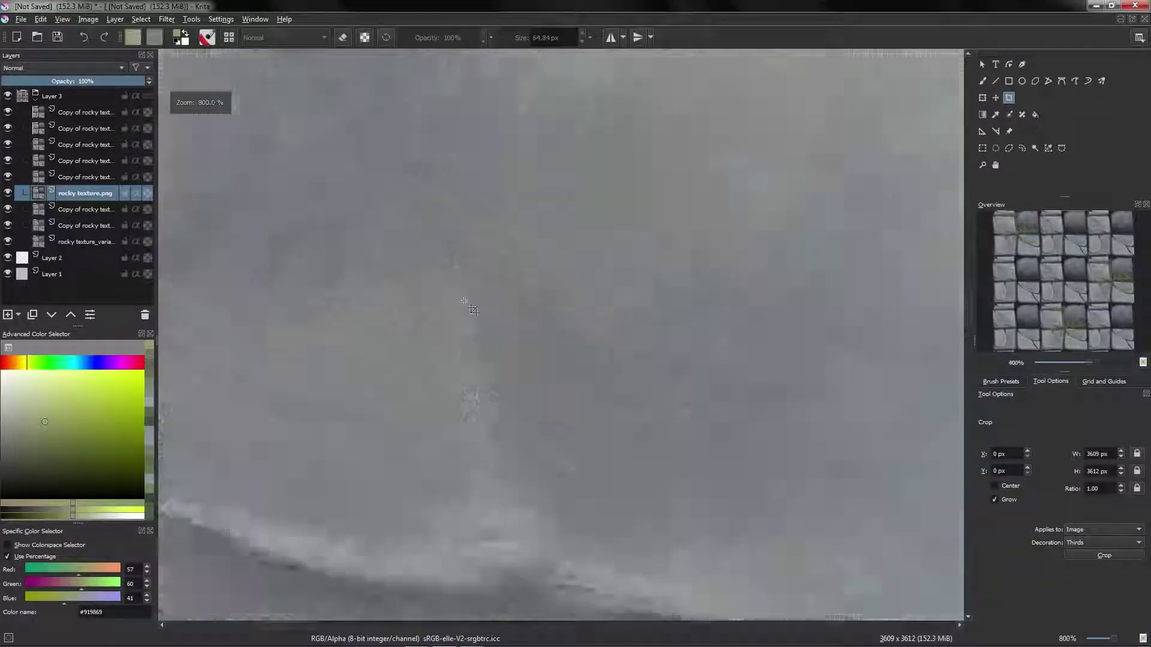
pyautogui.scroll(-6, 709, 264)
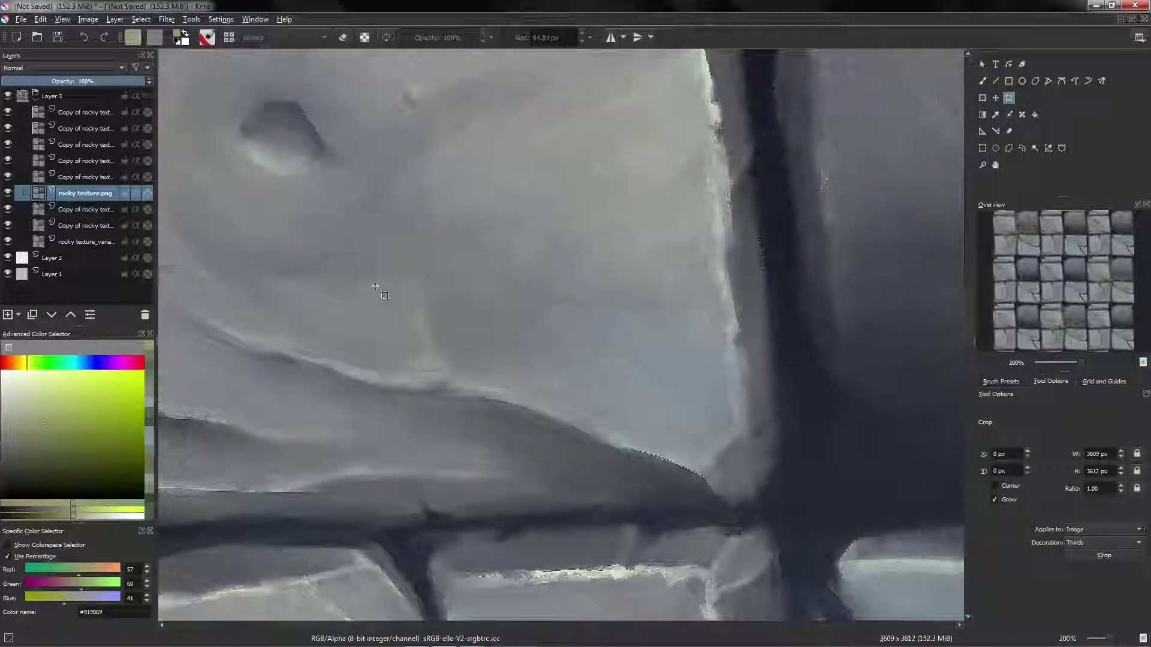
pyautogui.scroll(4, 514, 273)
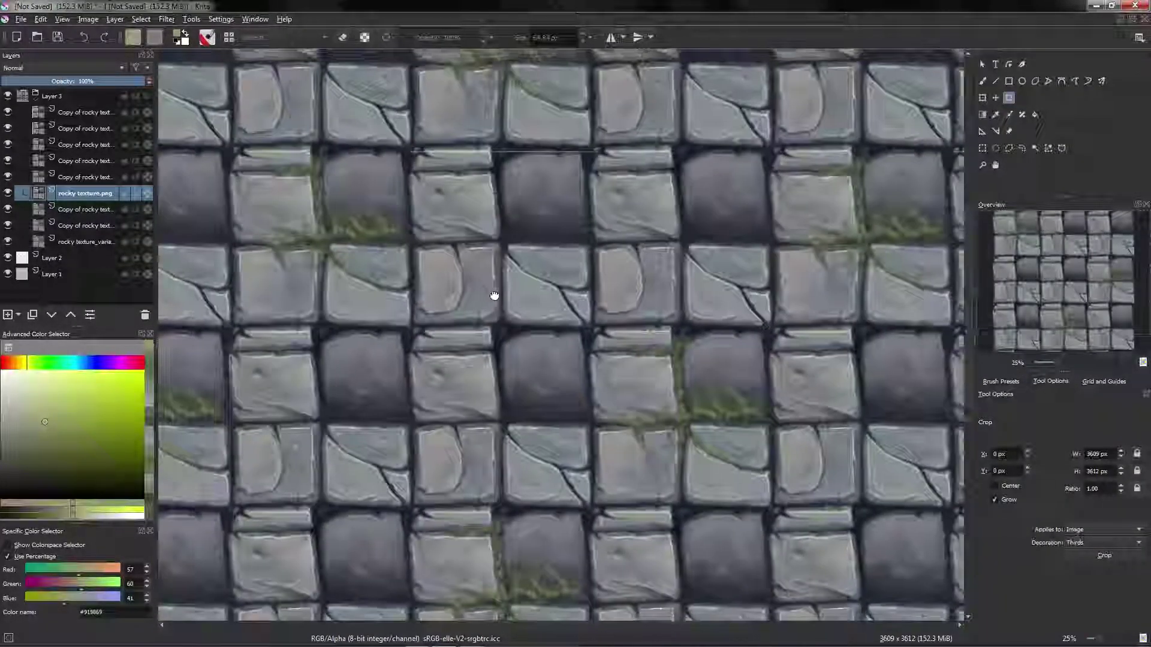
# Move the rocky texture.png layer up to y -2 px to close the light gap along its tile's upper edge.
pyautogui.scroll(1, 555, 190)
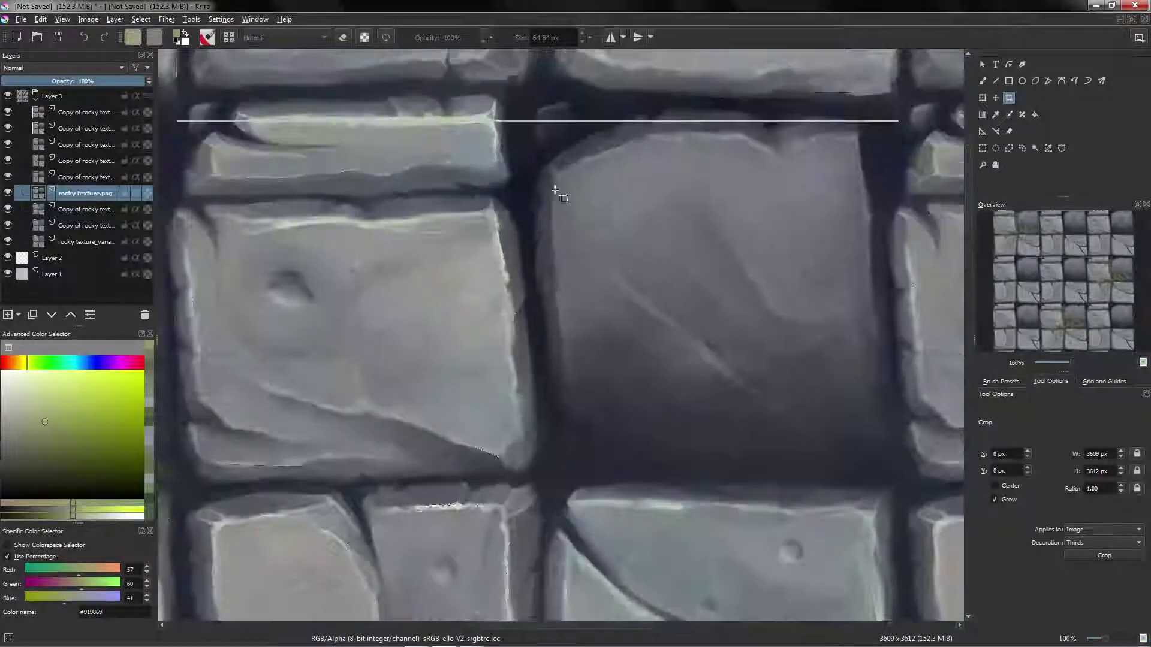
pyautogui.scroll(1, 600, 180)
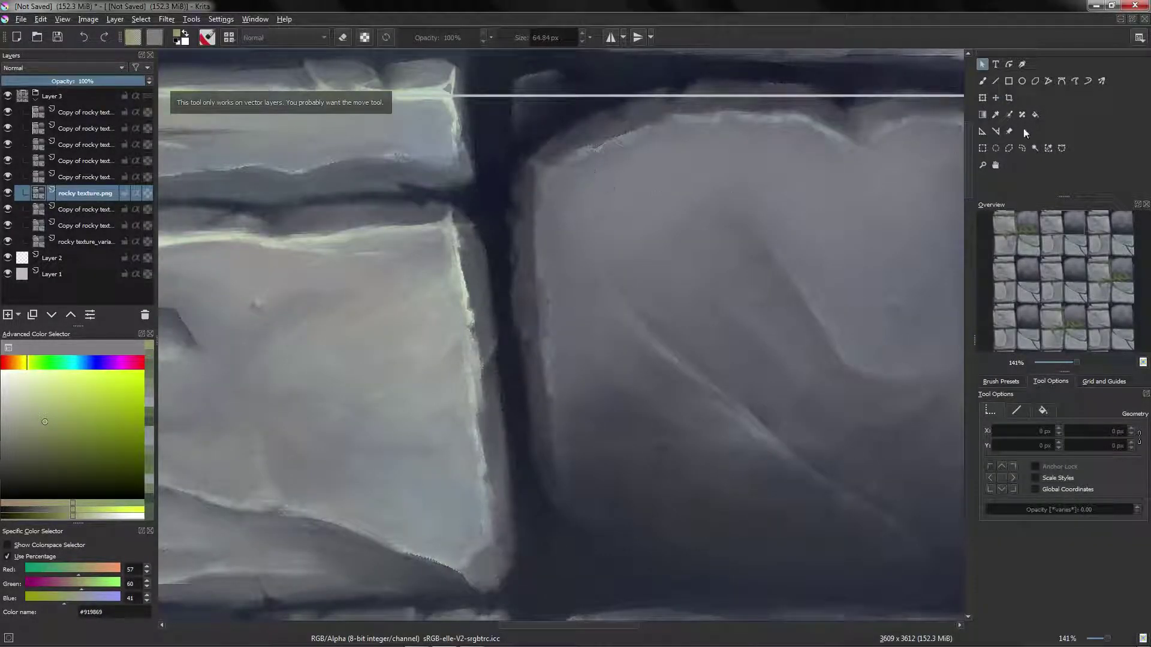
pyautogui.click(995, 97)
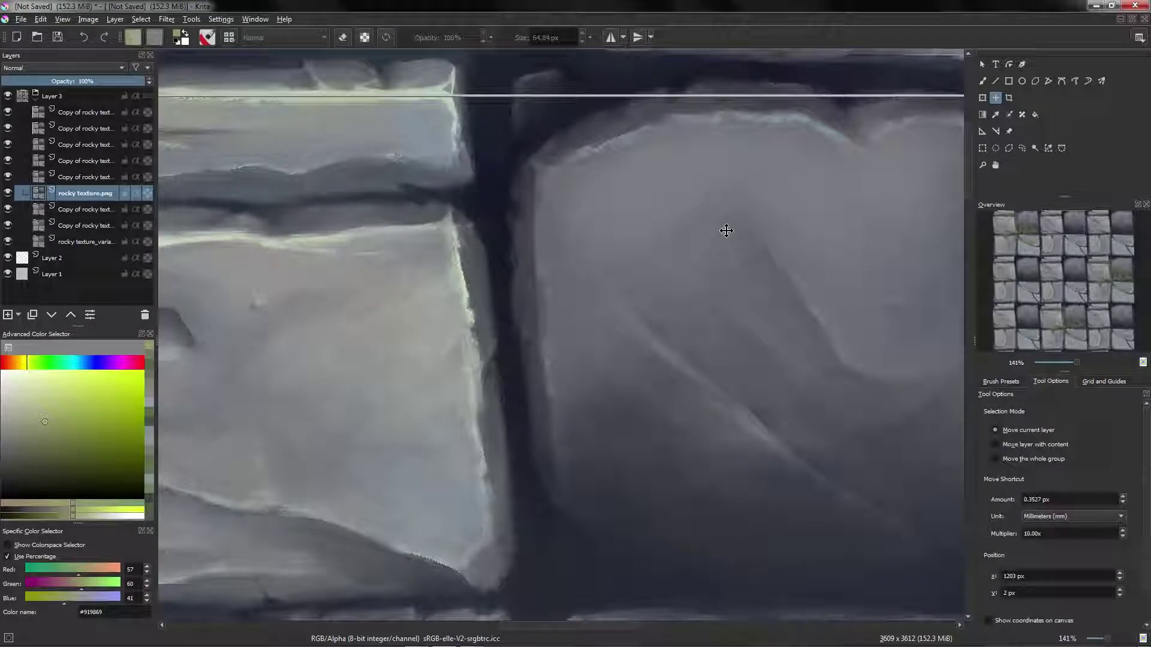
pyautogui.scroll(-2, 648, 234)
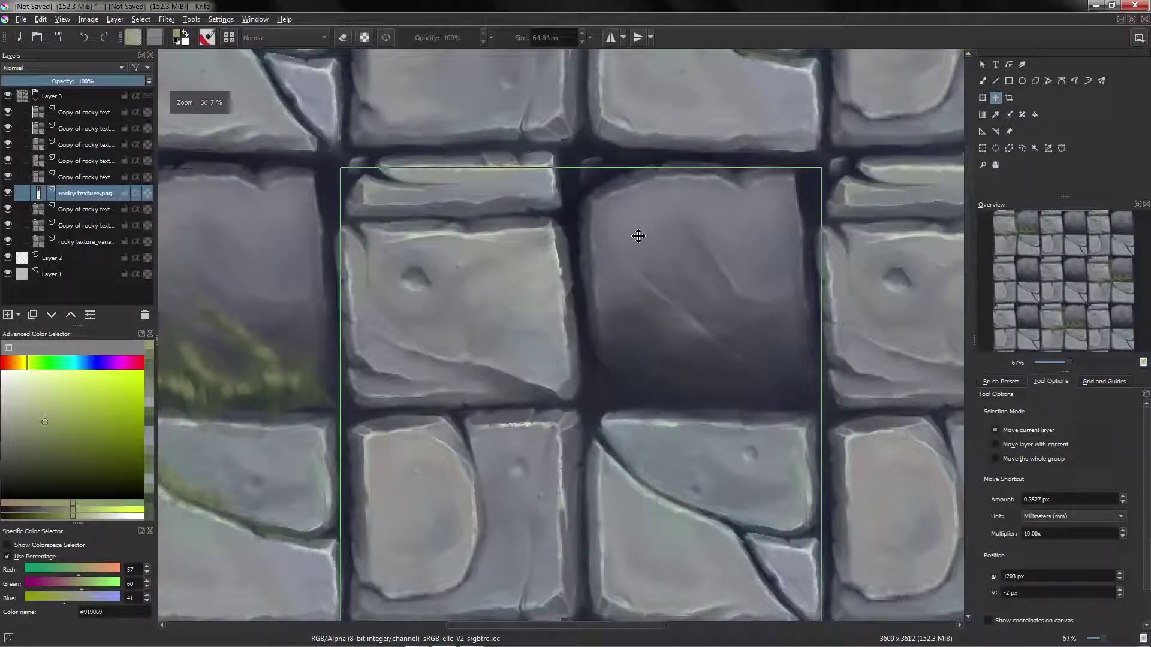
pyautogui.press('b')
pyautogui.moveTo(581, 209); pyautogui.dragTo(650, 326)
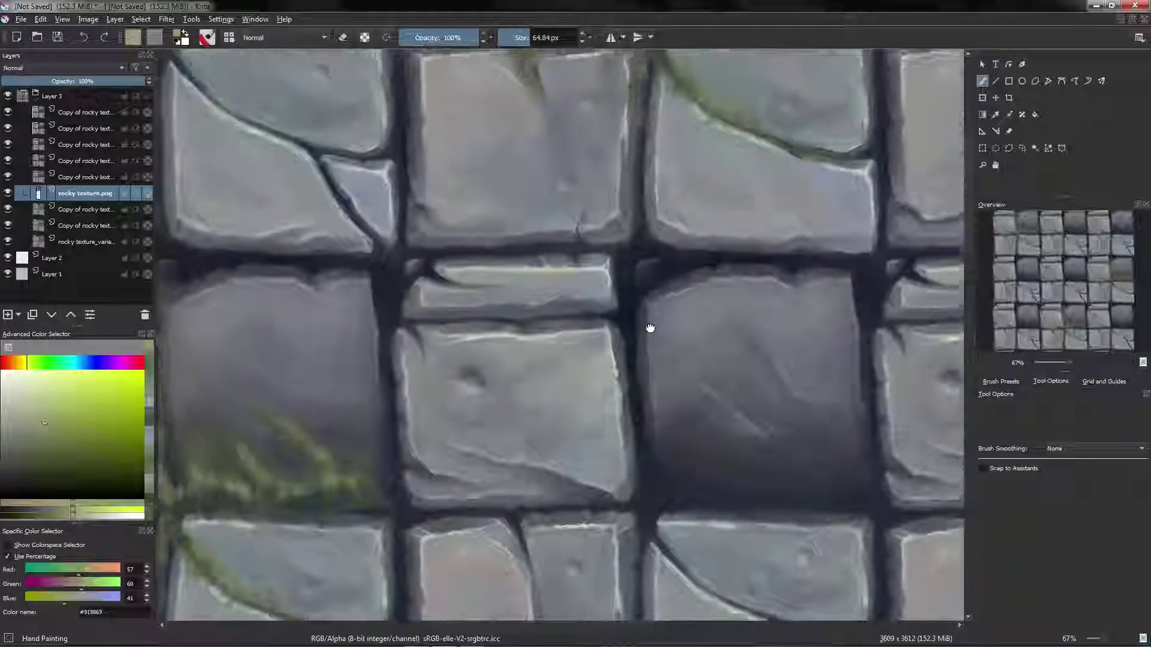